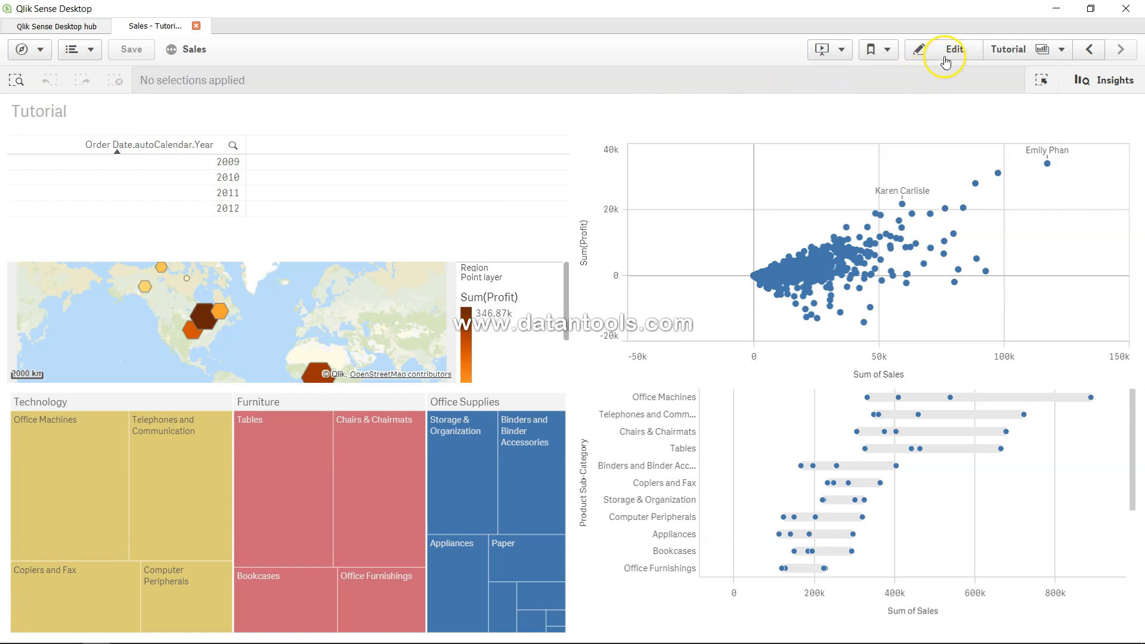
- Open the Tutorial sheet for editing and delete the Order Date year table above the map
{"action": "mouse_move", "coordinate": [591, 145]}
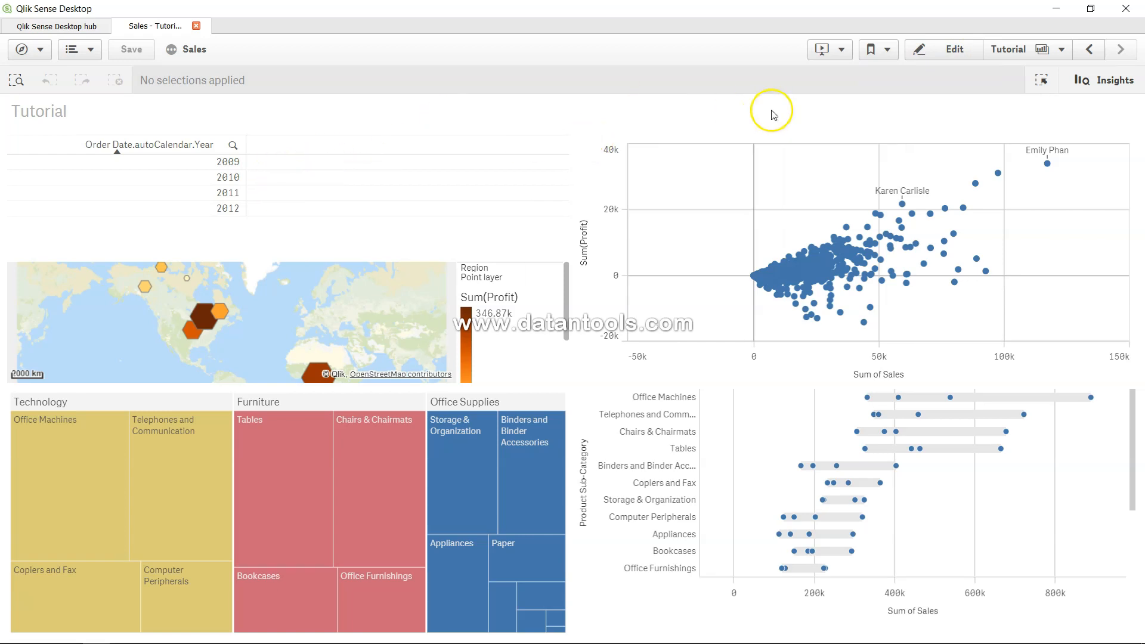
{"action": "left_click", "coordinate": [942, 52]}
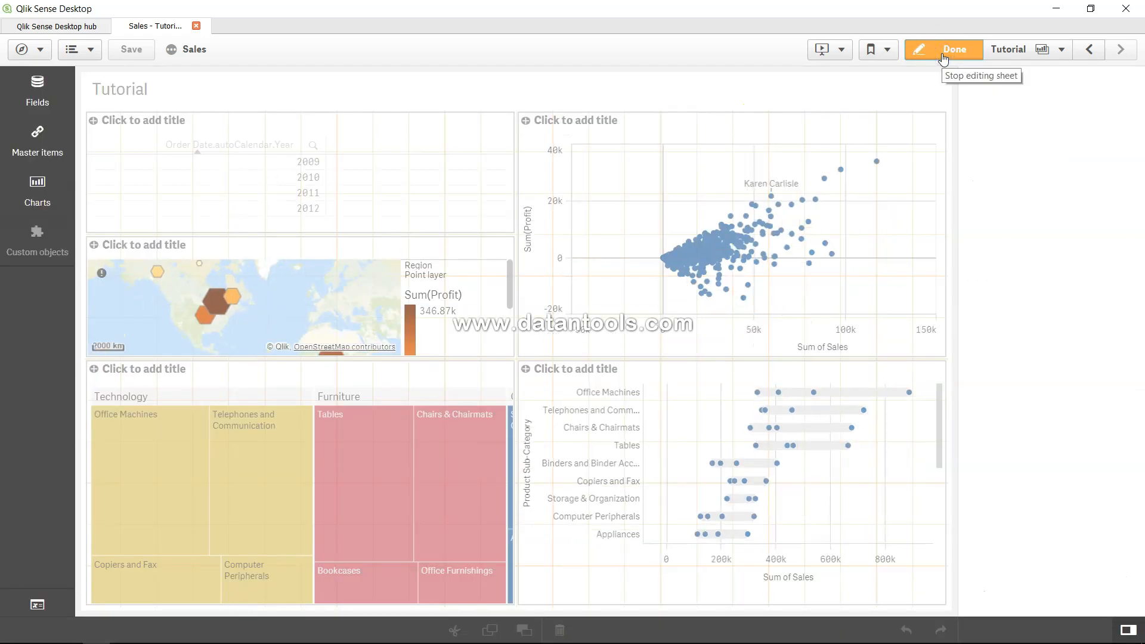
{"action": "left_click", "coordinate": [370, 188]}
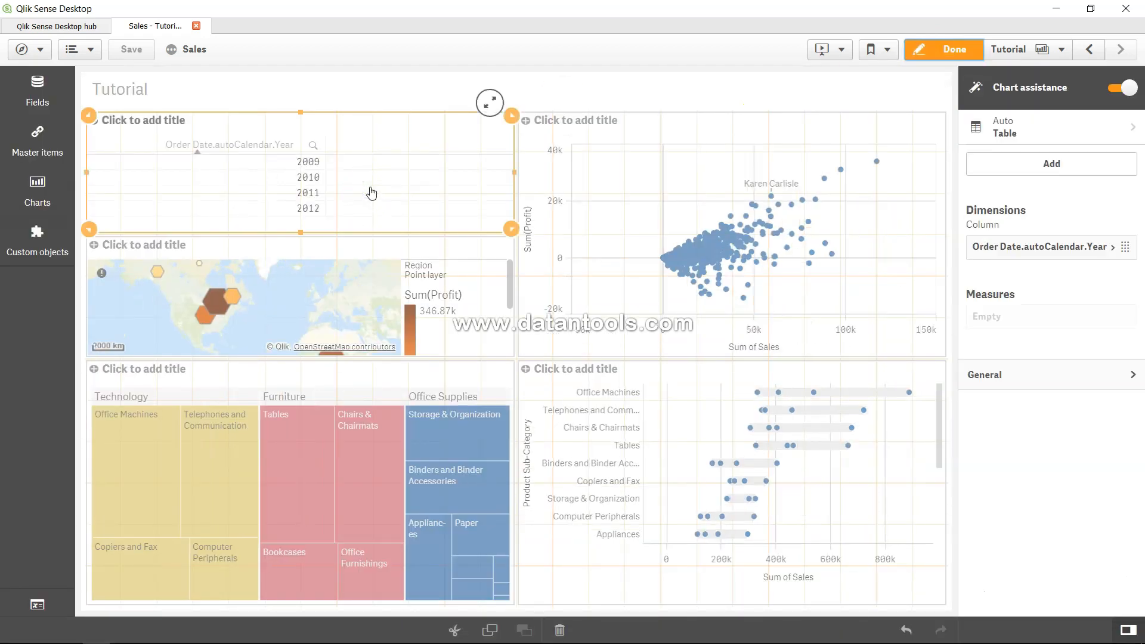
{"action": "key", "text": "Delete"}
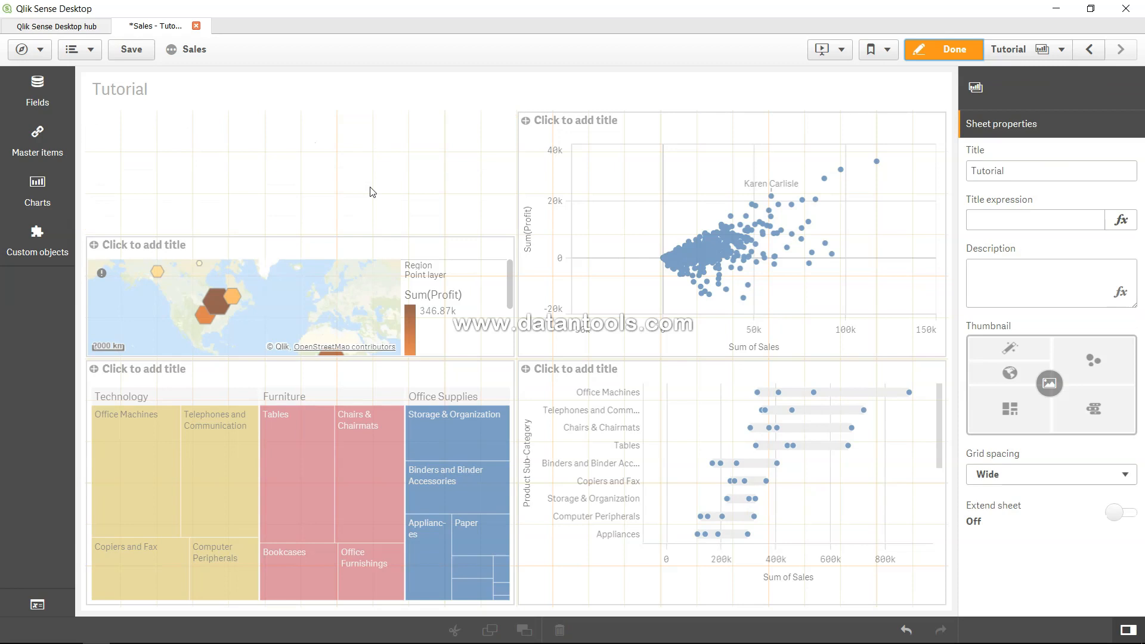
- Place a KPI chart in the empty space above the map and widen it along that row
{"action": "left_click", "coordinate": [41, 202]}
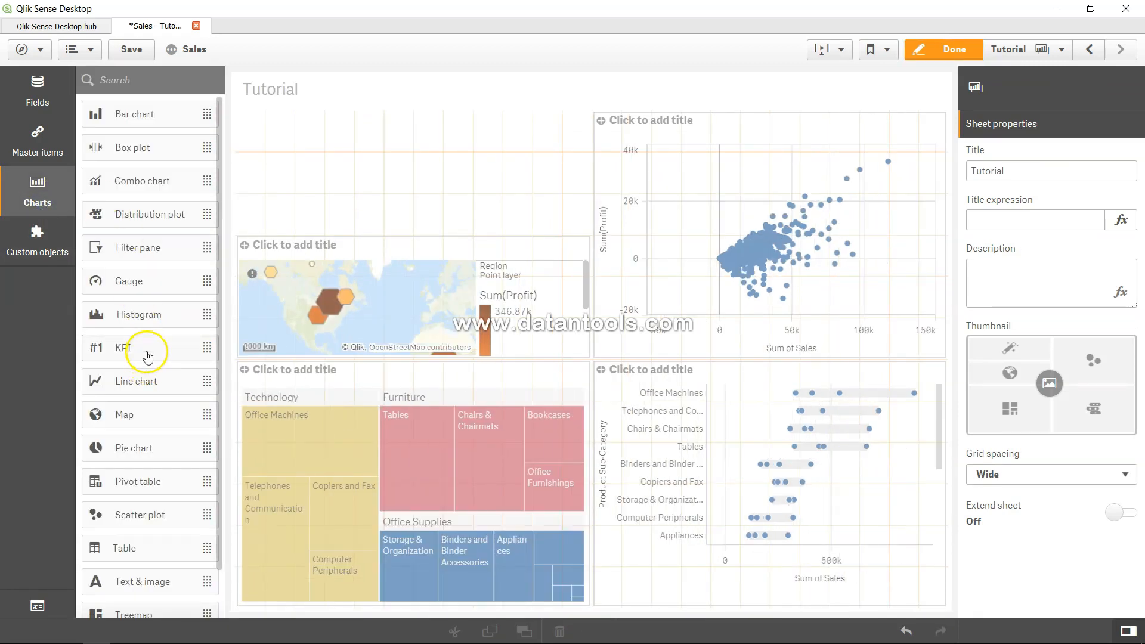
{"action": "left_click", "coordinate": [288, 205]}
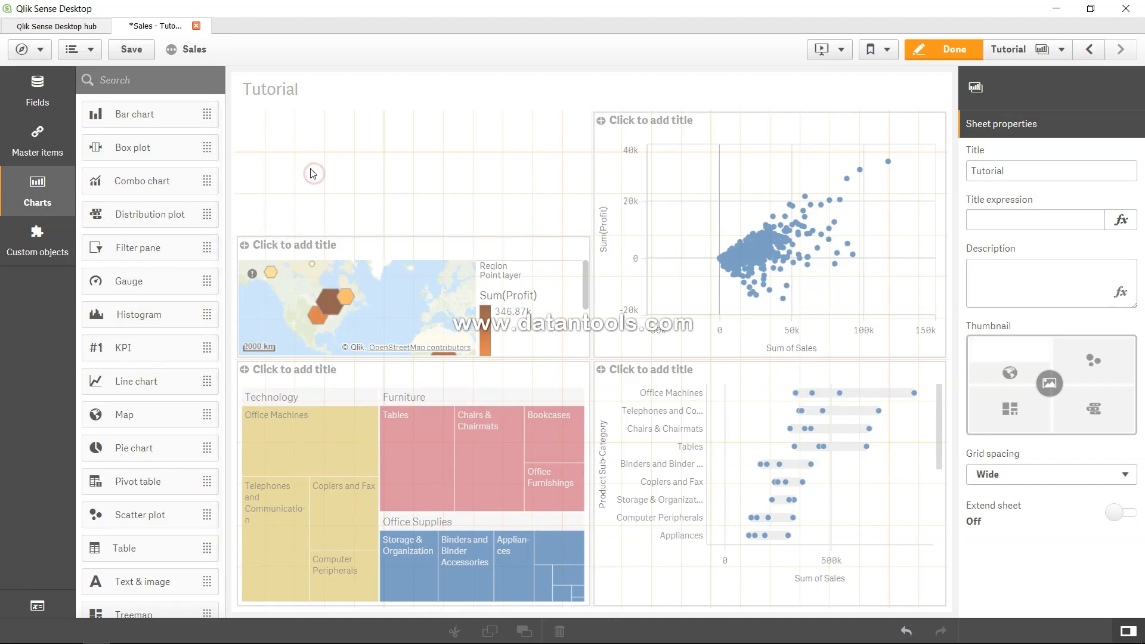
{"action": "left_click_drag", "start_coordinate": [162, 354], "coordinate": [309, 153]}
{"action": "left_click_drag", "start_coordinate": [412, 173], "coordinate": [492, 170]}
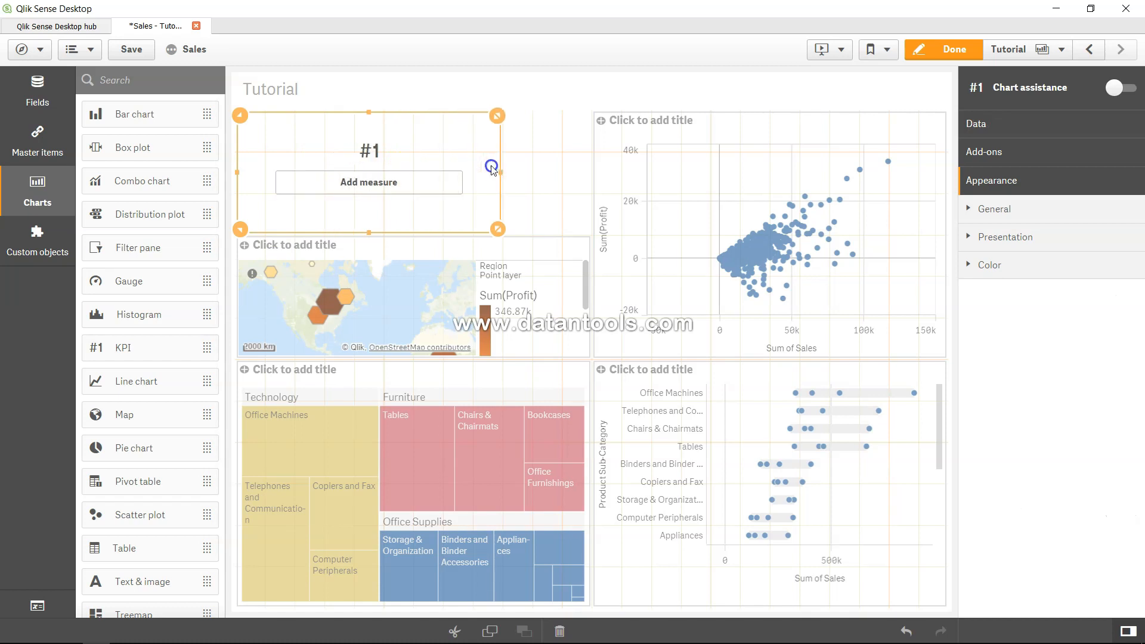
- Add the measure Sum(Sales) to the new KPI
{"action": "left_click", "coordinate": [408, 188]}
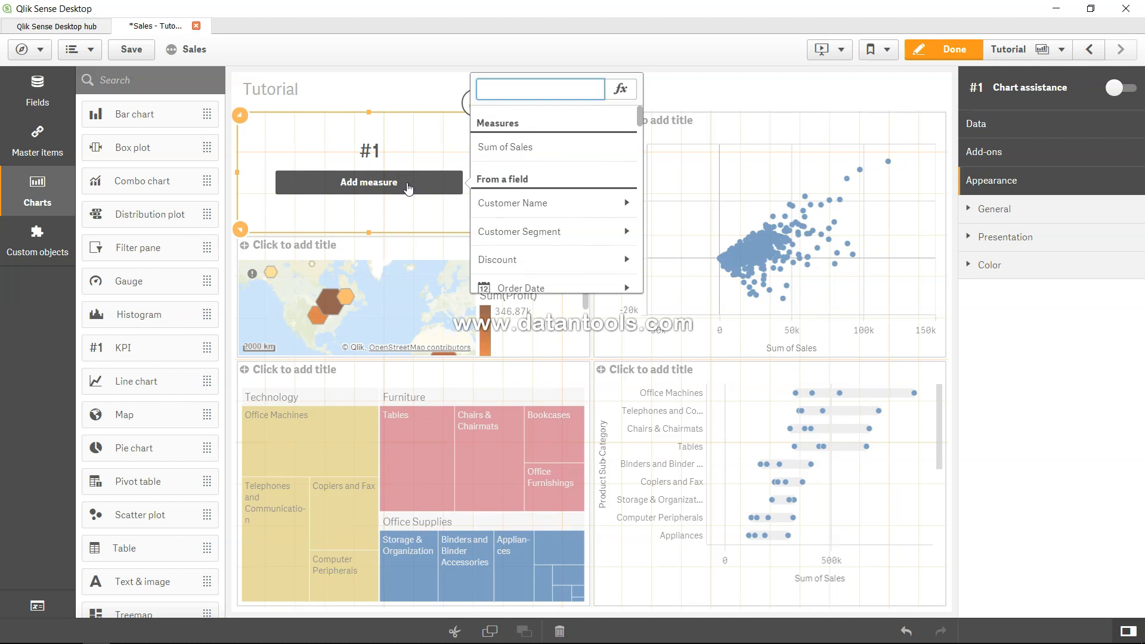
{"action": "type", "text": "S"}
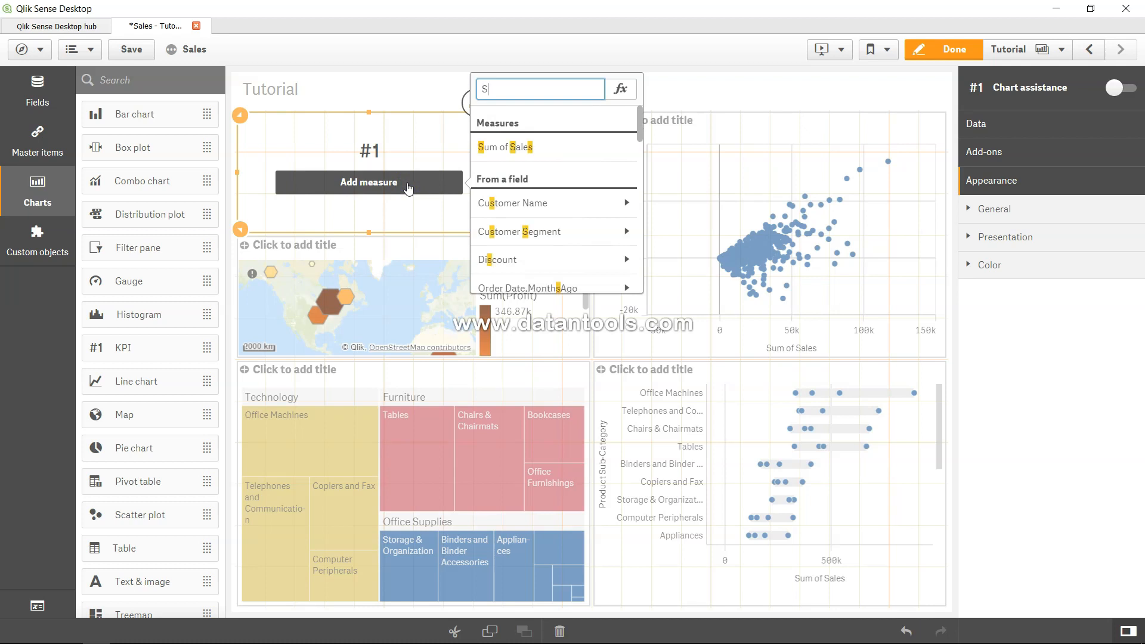
{"action": "type", "text": "um(Sales"}
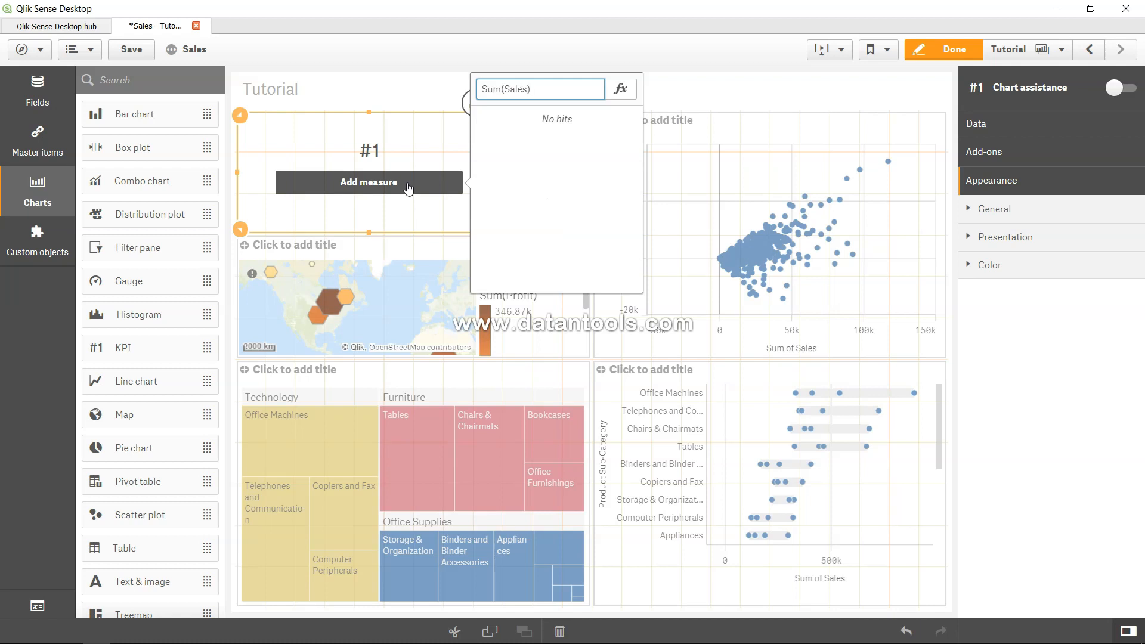
{"action": "key", "text": "Return"}
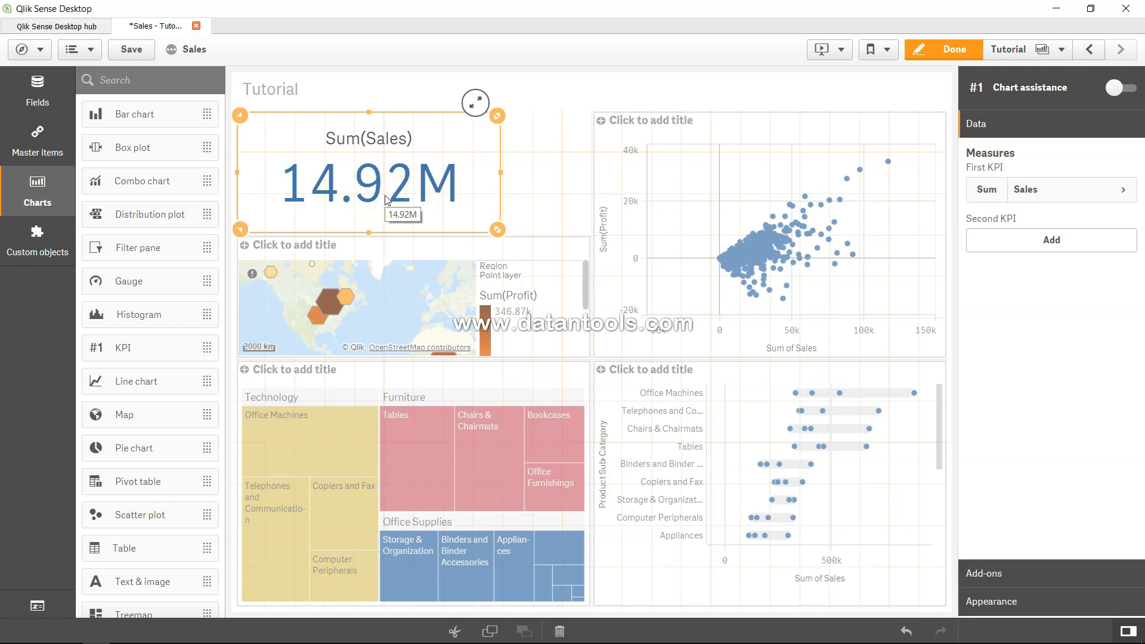
{"action": "left_click_drag", "start_coordinate": [298, 172], "coordinate": [473, 97]}
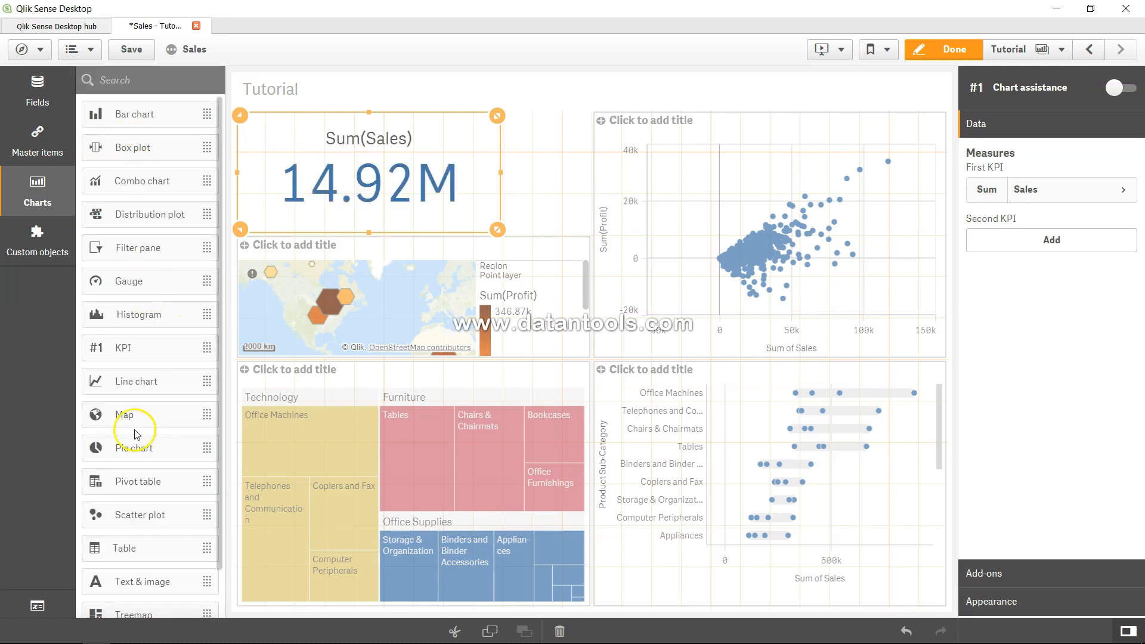
- Add a filter pane with the Customer Segment dimension before the Sum(Sales) KPI, and widen the KPI into the free space
{"action": "scroll", "coordinate": [141, 435], "scroll_direction": "down", "scroll_amount": 1}
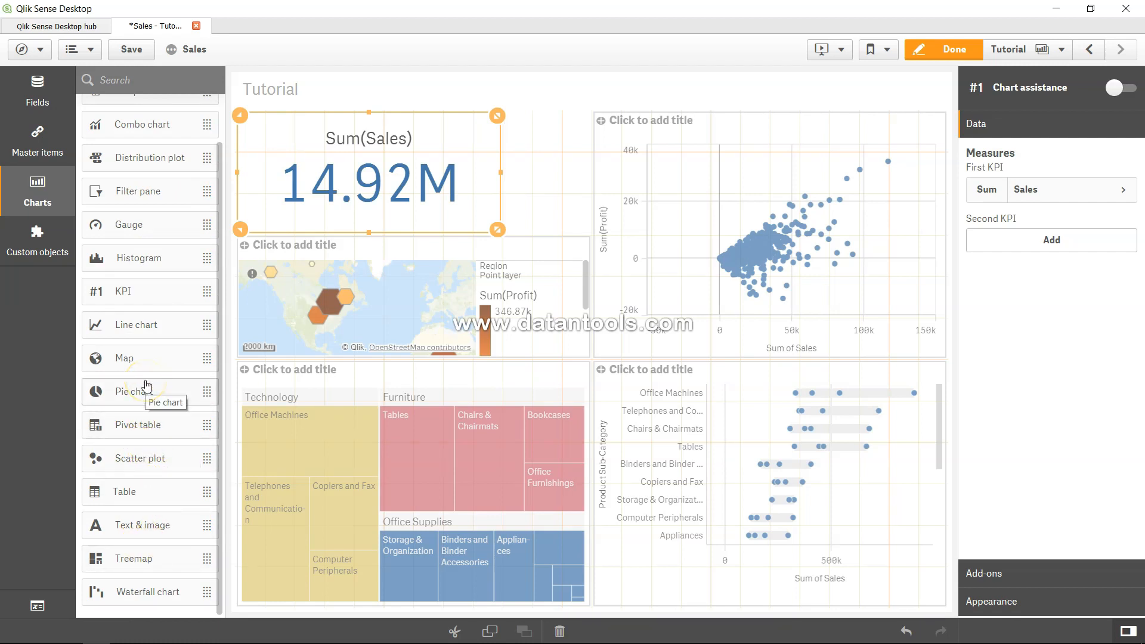
{"action": "left_click_drag", "start_coordinate": [158, 190], "coordinate": [242, 174]}
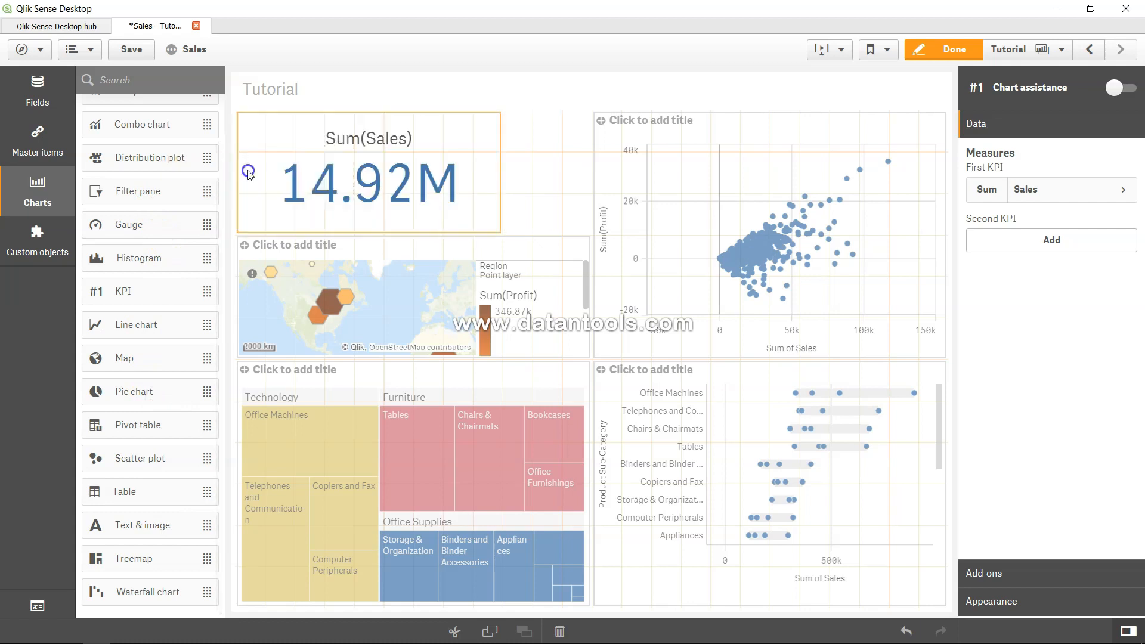
{"action": "left_click", "coordinate": [469, 148]}
{"action": "left_click_drag", "start_coordinate": [502, 173], "coordinate": [539, 172]}
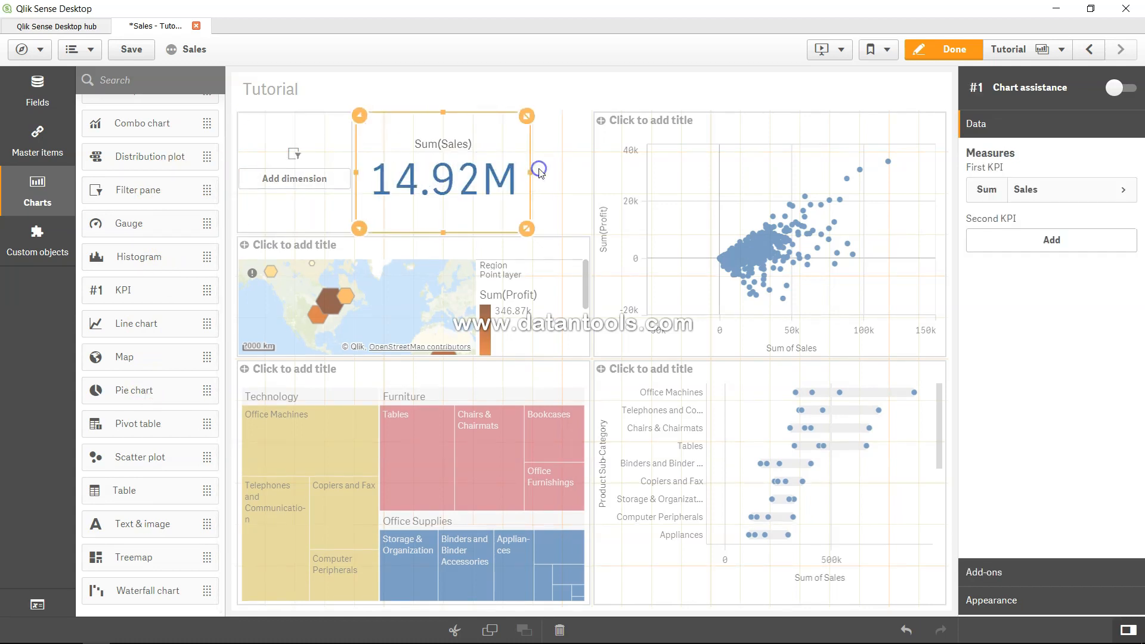
{"action": "left_click", "coordinate": [295, 178]}
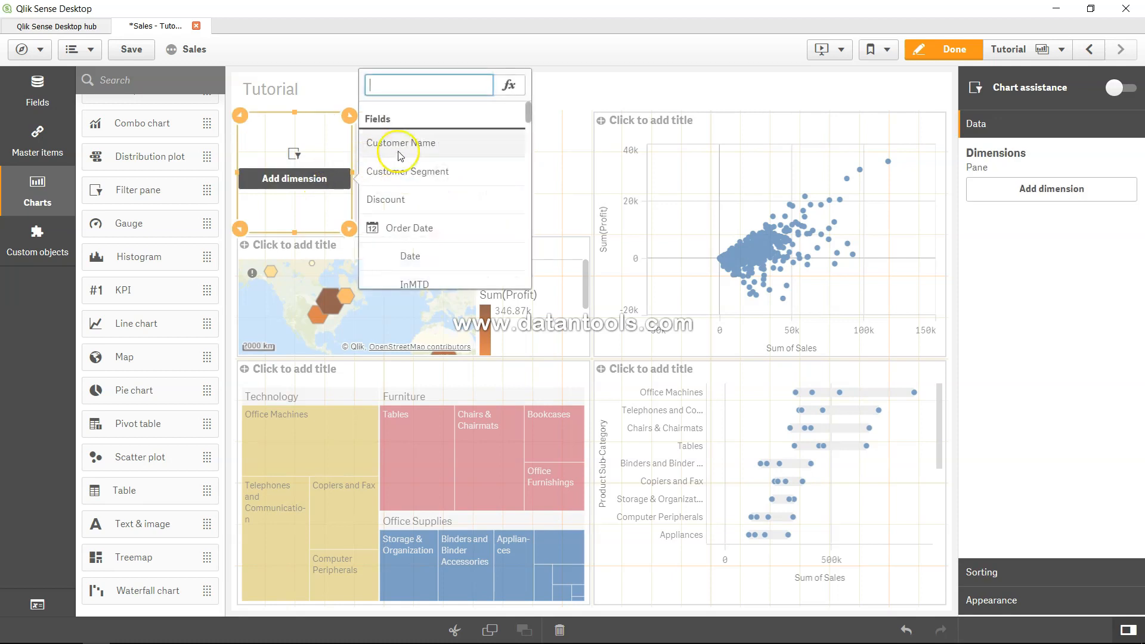
{"action": "left_click", "coordinate": [416, 174]}
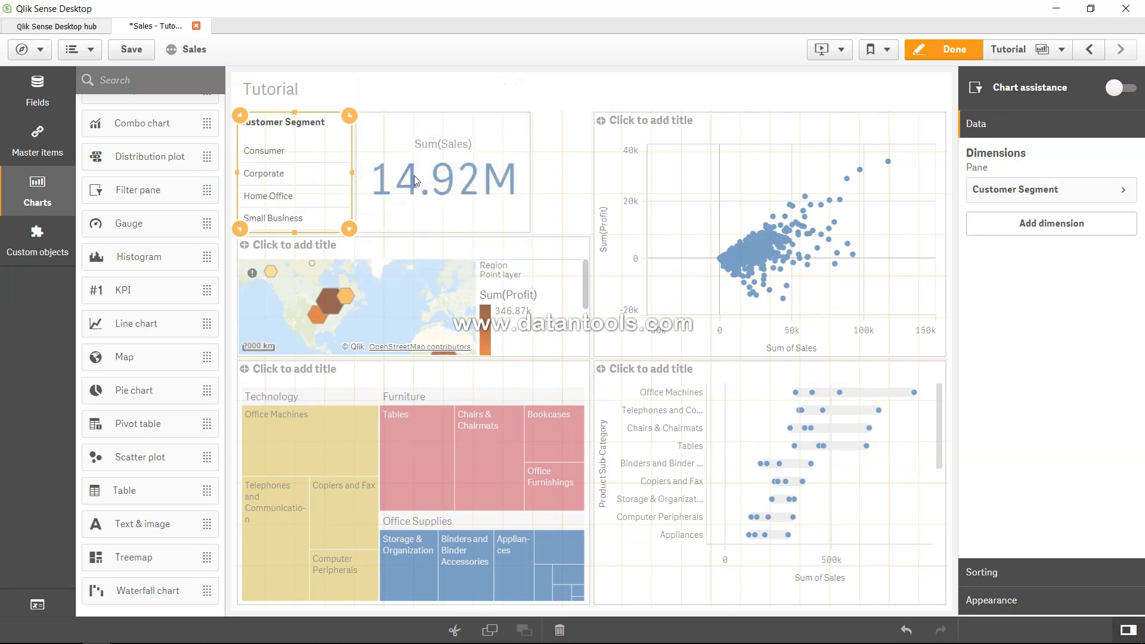
- Change the KPI's first measure expression to Sum({$}Sales)
{"action": "left_click", "coordinate": [455, 134]}
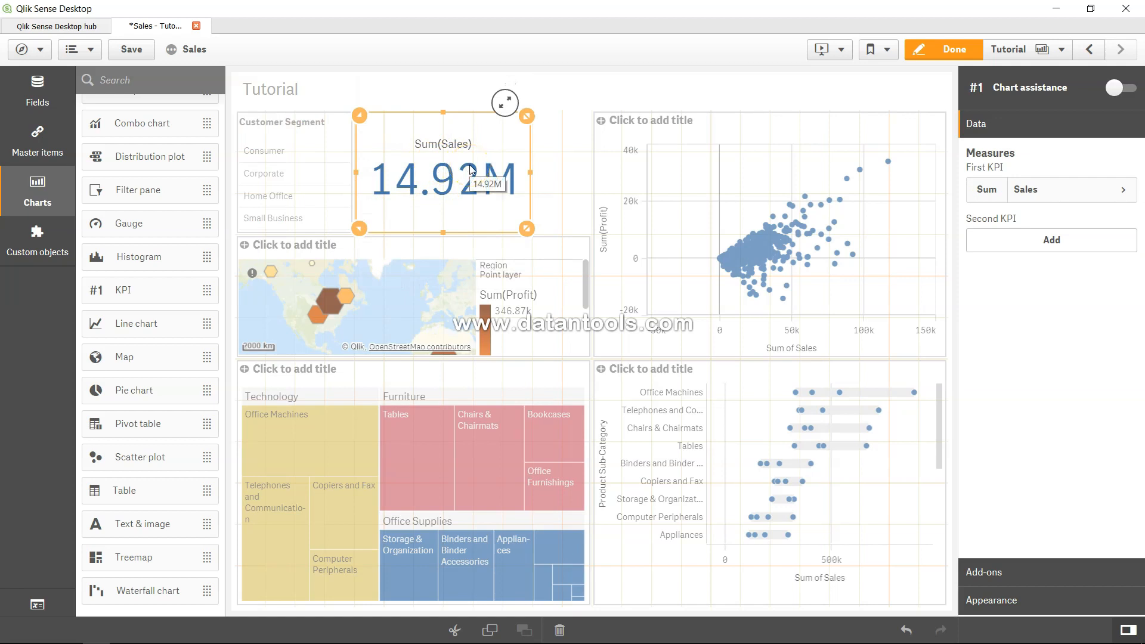
{"action": "left_click", "coordinate": [1124, 192]}
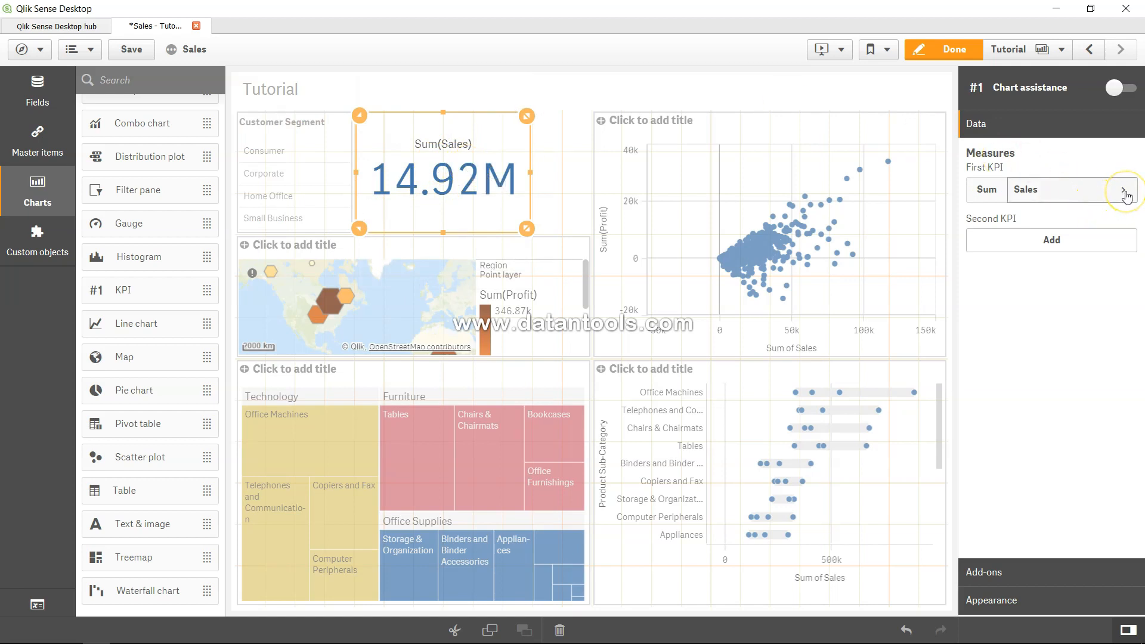
{"action": "left_click", "coordinate": [1003, 235]}
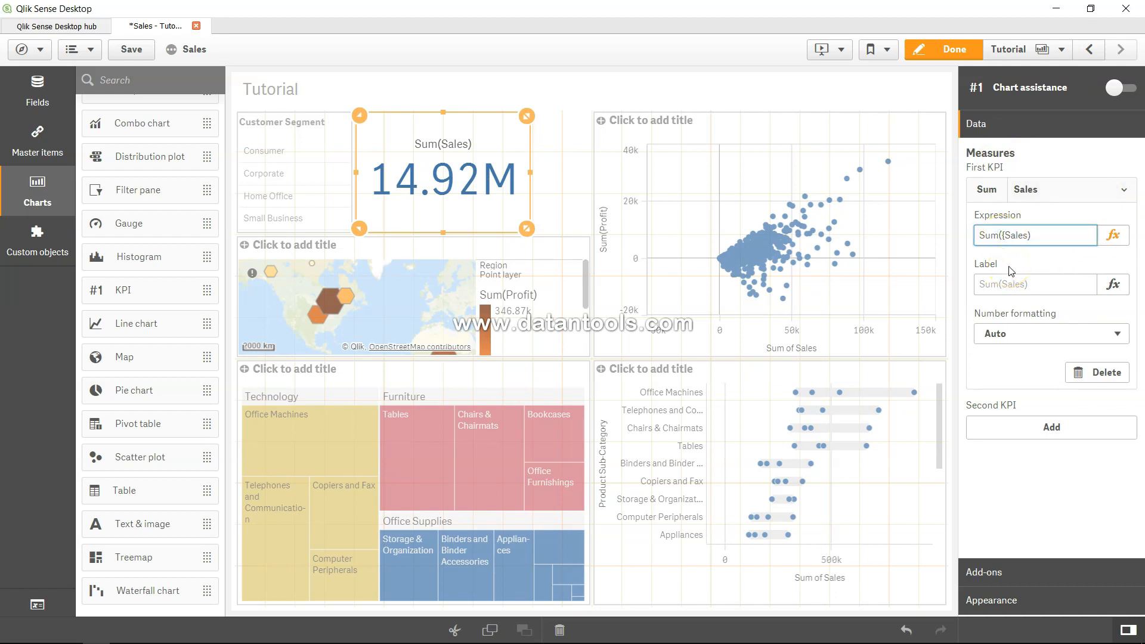
{"action": "type", "text": "$}"}
{"action": "key", "text": "Tab"}
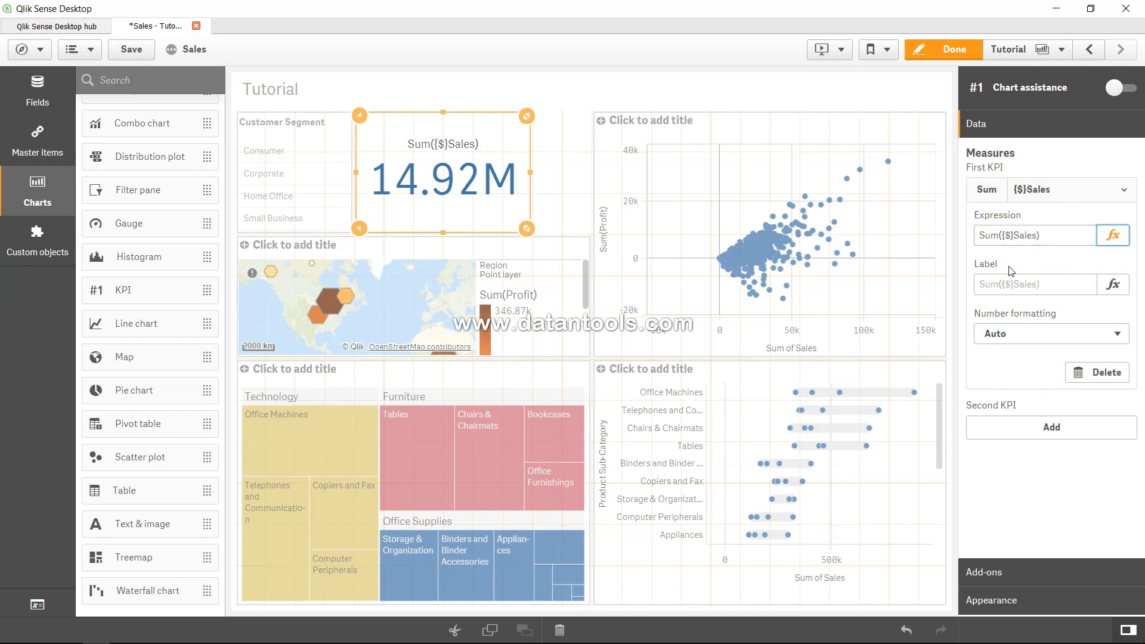
{"action": "left_click", "coordinate": [1017, 245]}
- Add a second measure to the KPI with the expression Sum({1} Sales), using the expression editor
{"action": "left_click", "coordinate": [1026, 440]}
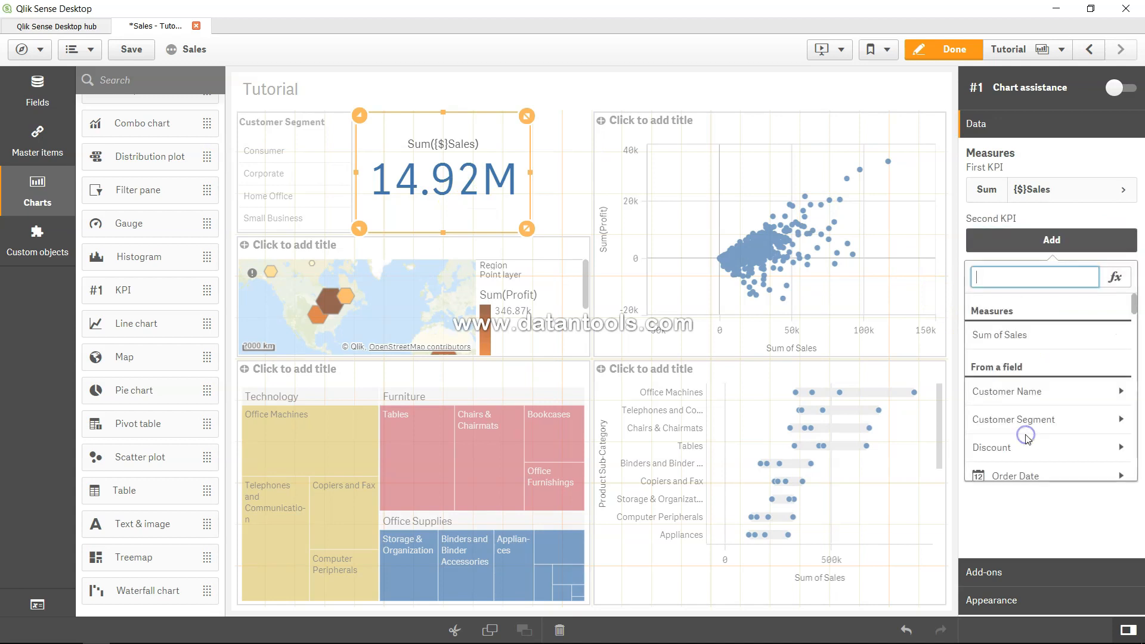
{"action": "left_click", "coordinate": [1115, 278]}
{"action": "left_click", "coordinate": [495, 291]}
{"action": "type", "text": "Sum"}
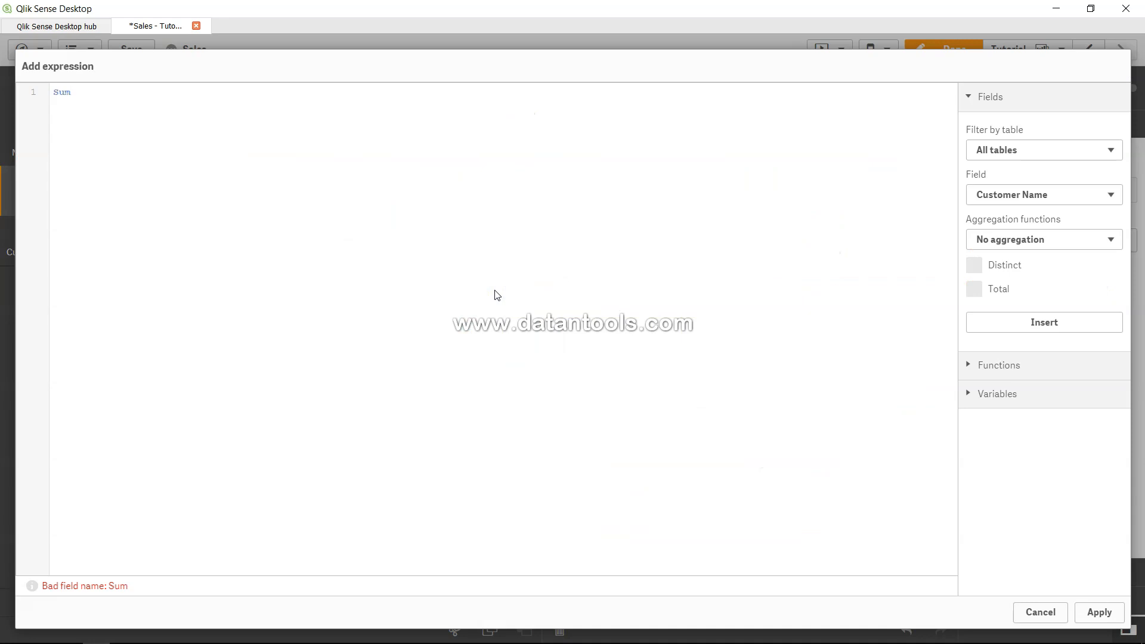
{"action": "type", "text": "({1} Sales"}
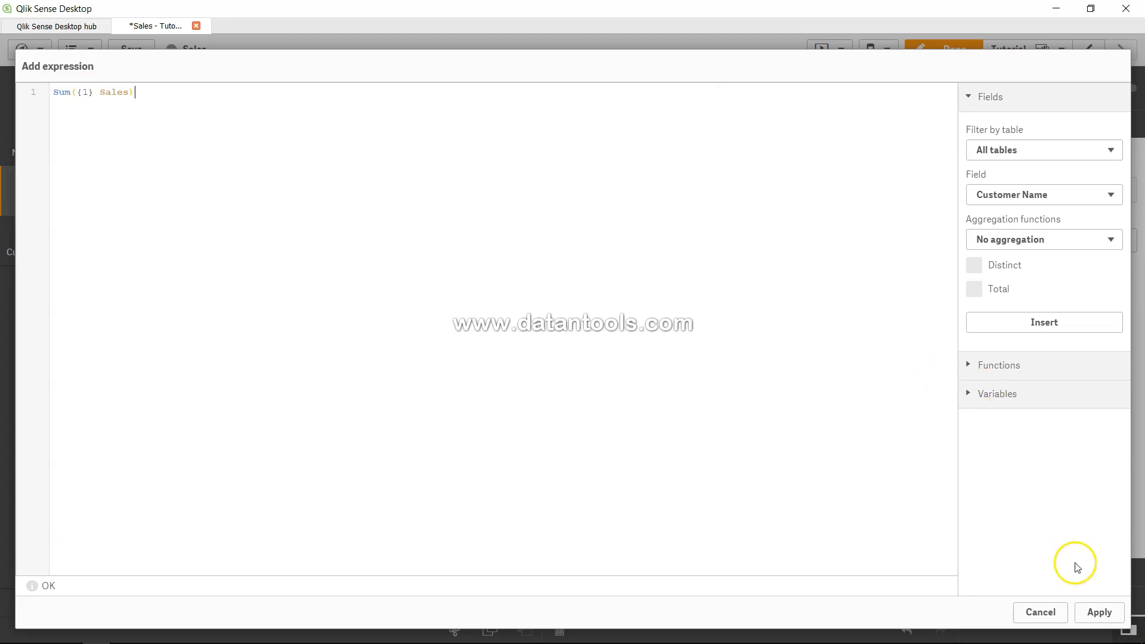
{"action": "left_click", "coordinate": [1100, 613]}
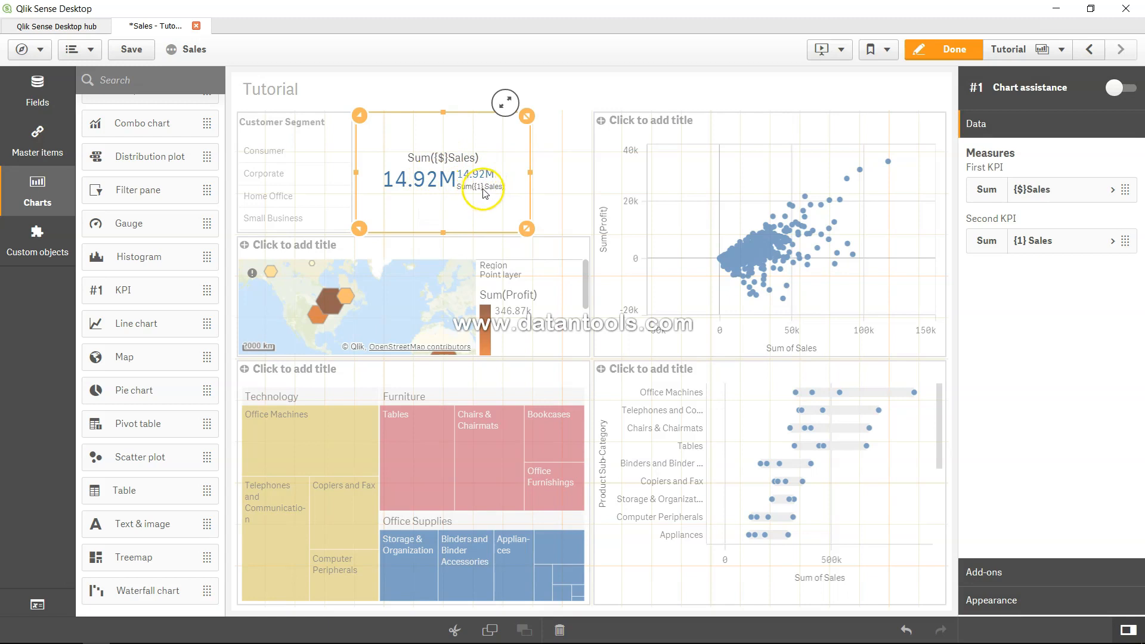
- Finish editing the sheet and filter Customer Segment by Consumer, by Consumer plus Corporate, and finally by Corporate alone
{"action": "left_click", "coordinate": [953, 49]}
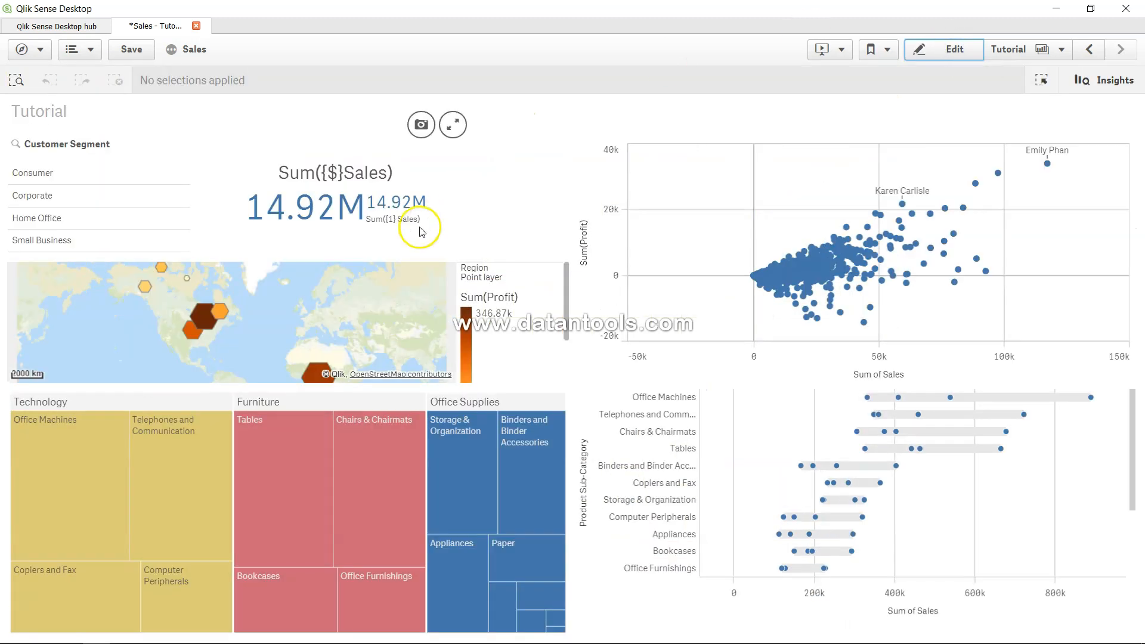
{"action": "left_click", "coordinate": [48, 179]}
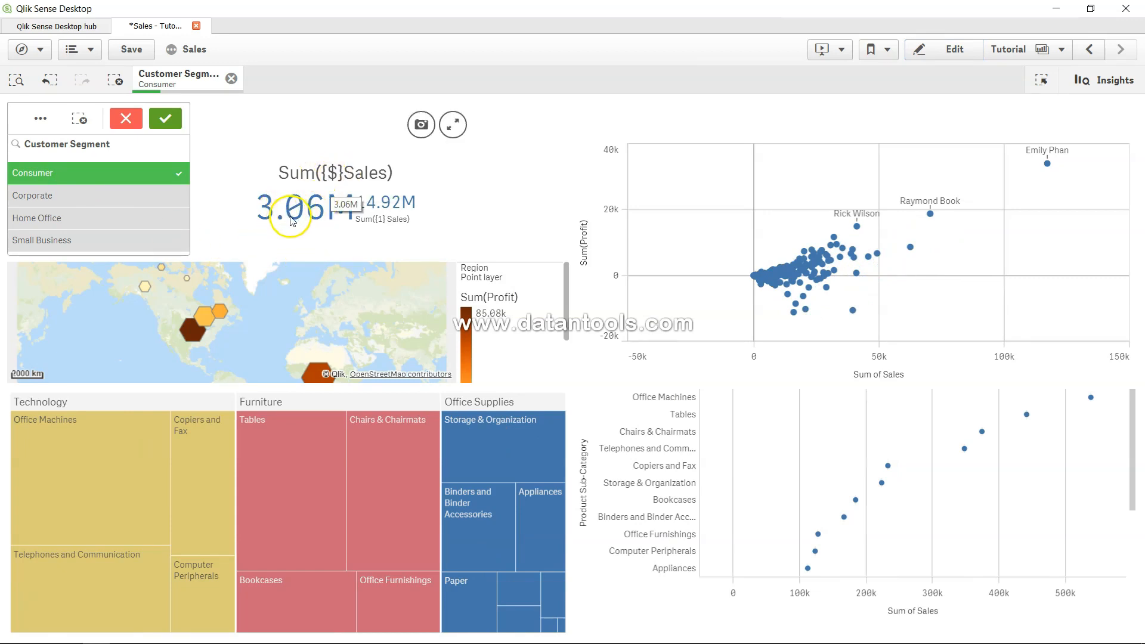
{"action": "left_click", "coordinate": [402, 215]}
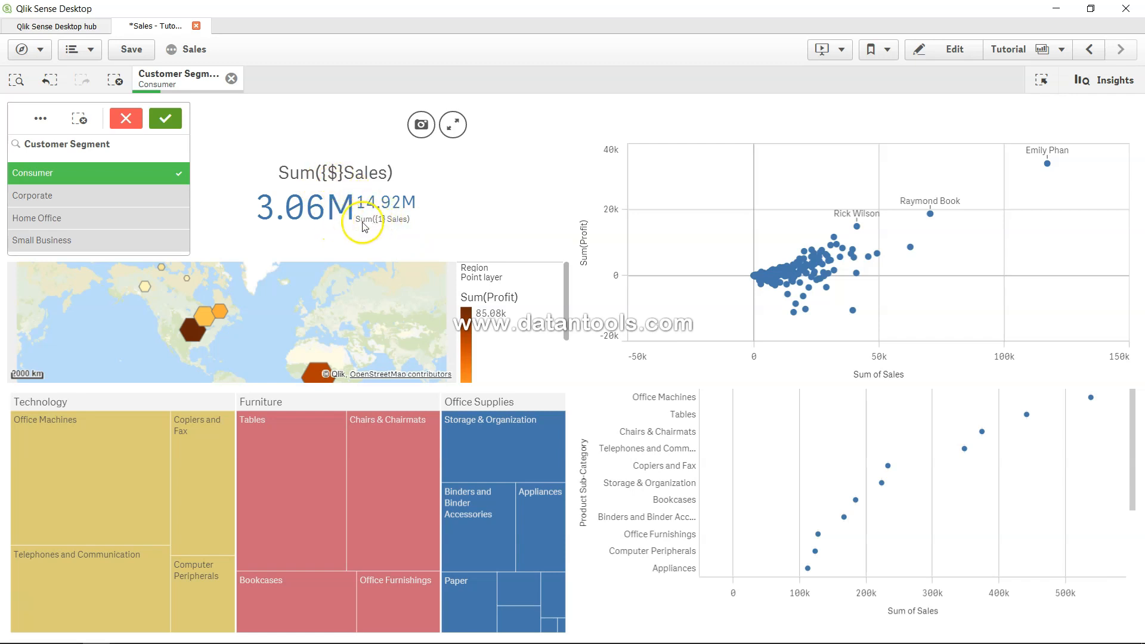
{"action": "left_click", "coordinate": [104, 205]}
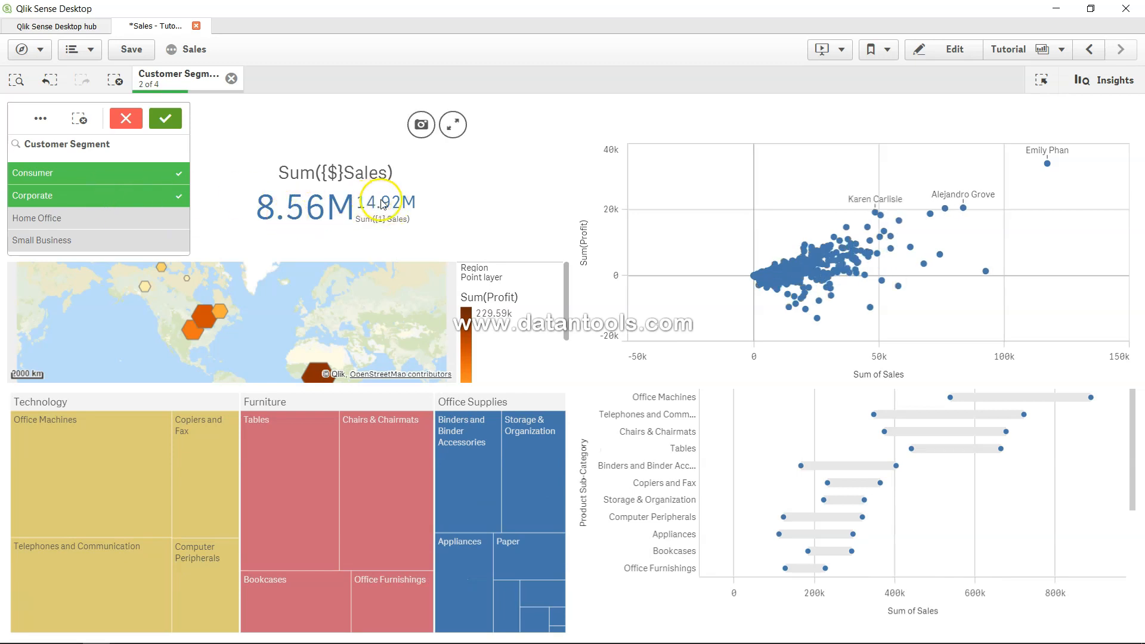
{"action": "left_click", "coordinate": [160, 175]}
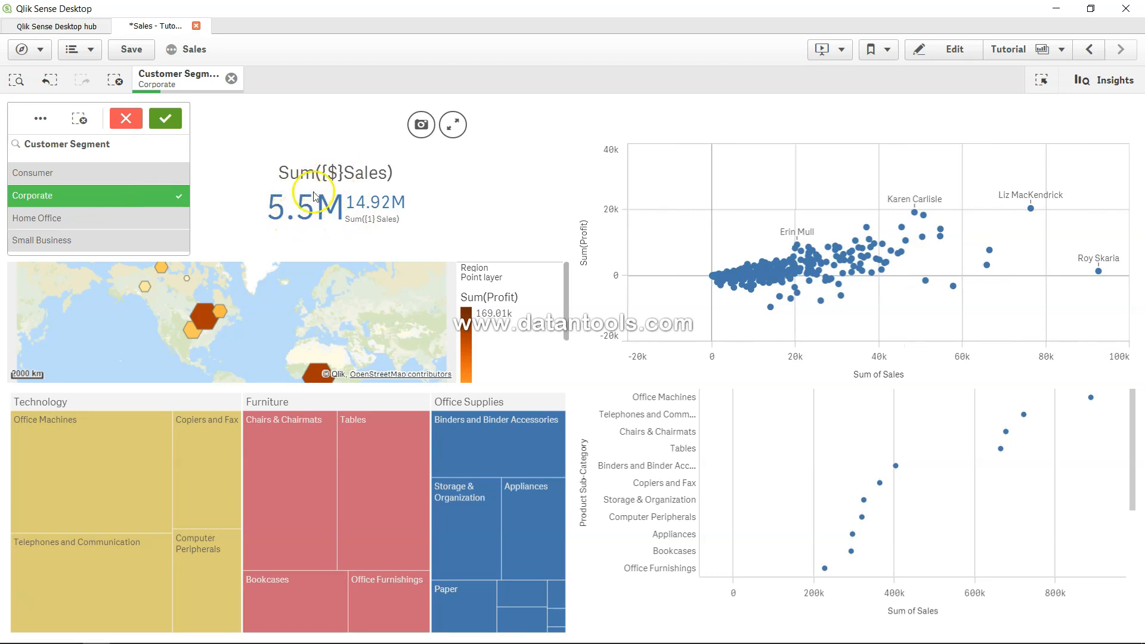
{"action": "left_click", "coordinate": [369, 223]}
- Return to editing the sheet and change the KPI's second measure expression to Sum({$1} Sales)
{"action": "left_click", "coordinate": [948, 57]}
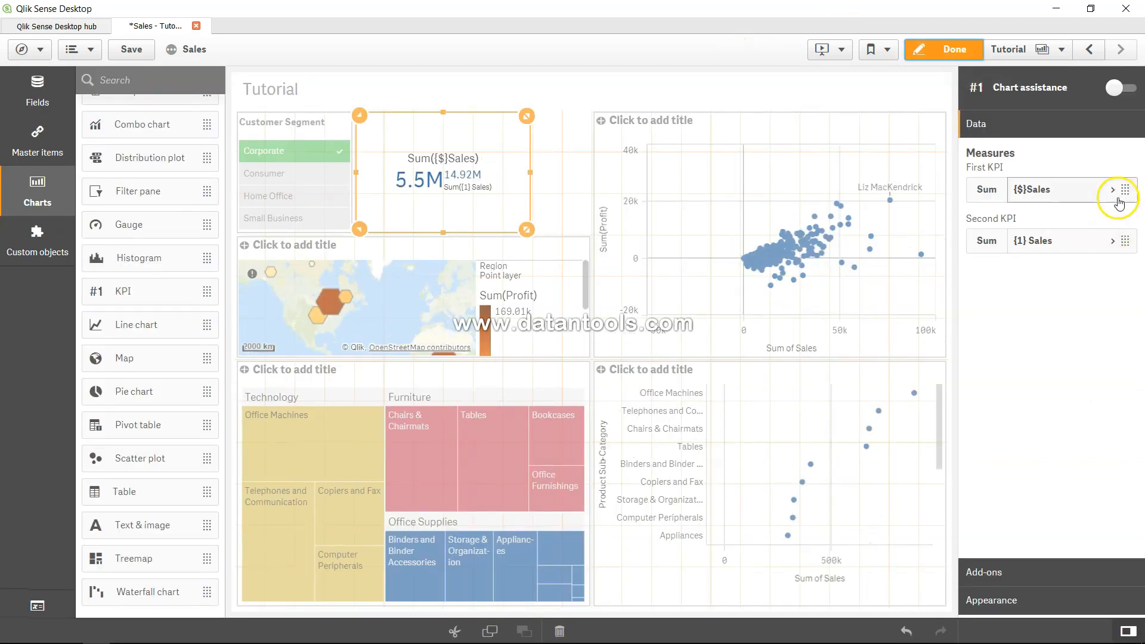
{"action": "left_click", "coordinate": [1112, 189]}
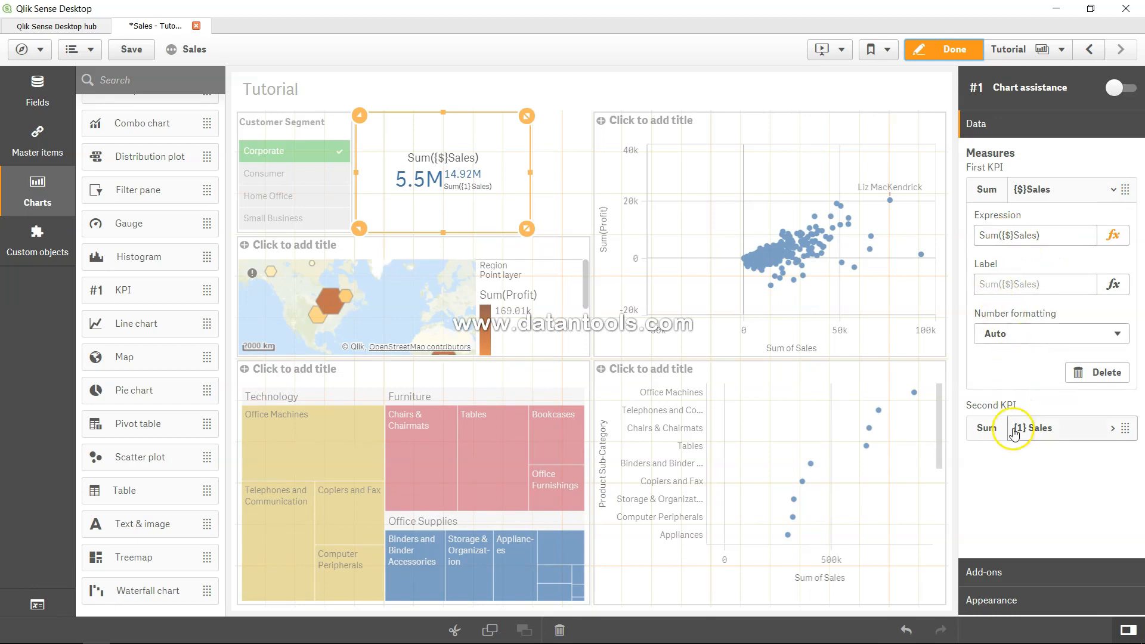
{"action": "left_click", "coordinate": [1112, 428]}
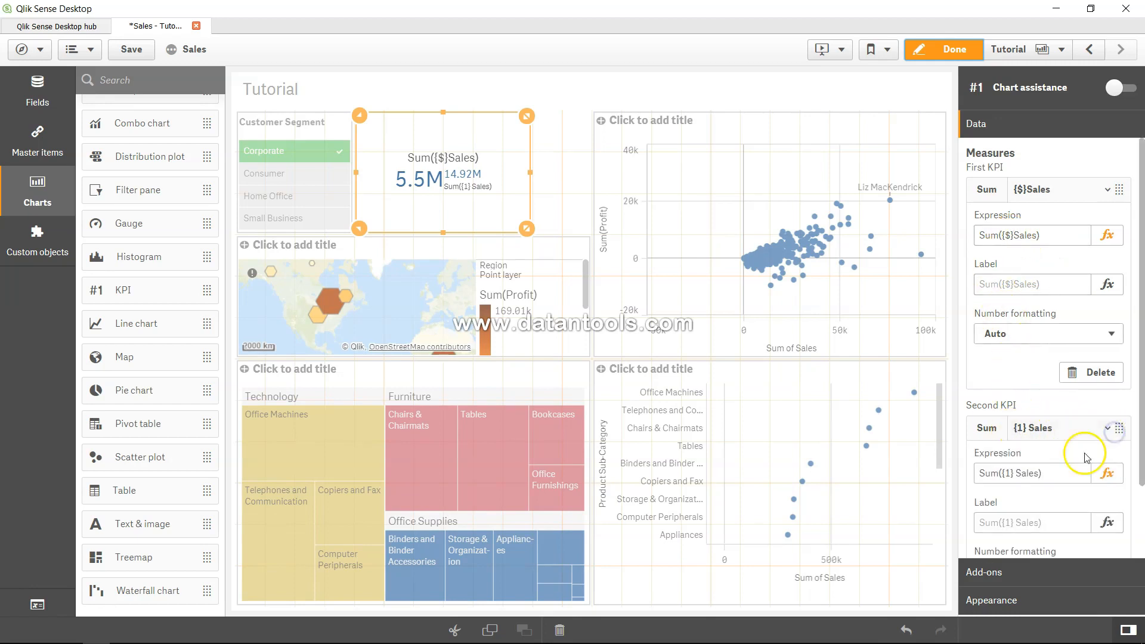
{"action": "left_click", "coordinate": [1014, 474]}
{"action": "key", "text": "BackSpace"}
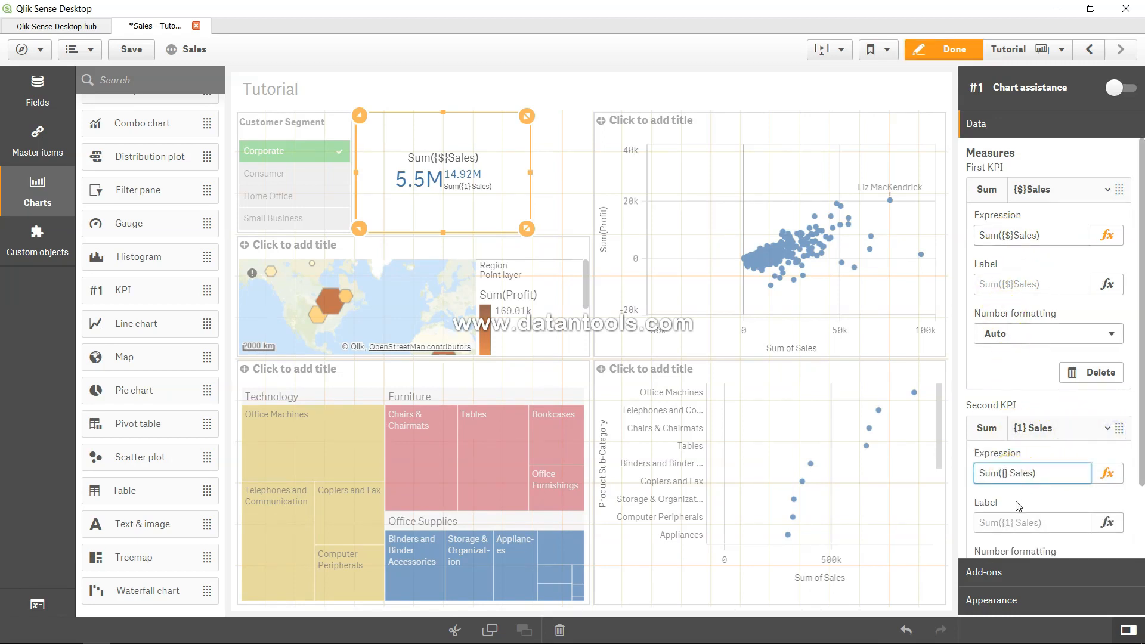
{"action": "type", "text": "$1"}
{"action": "key", "text": "Tab"}
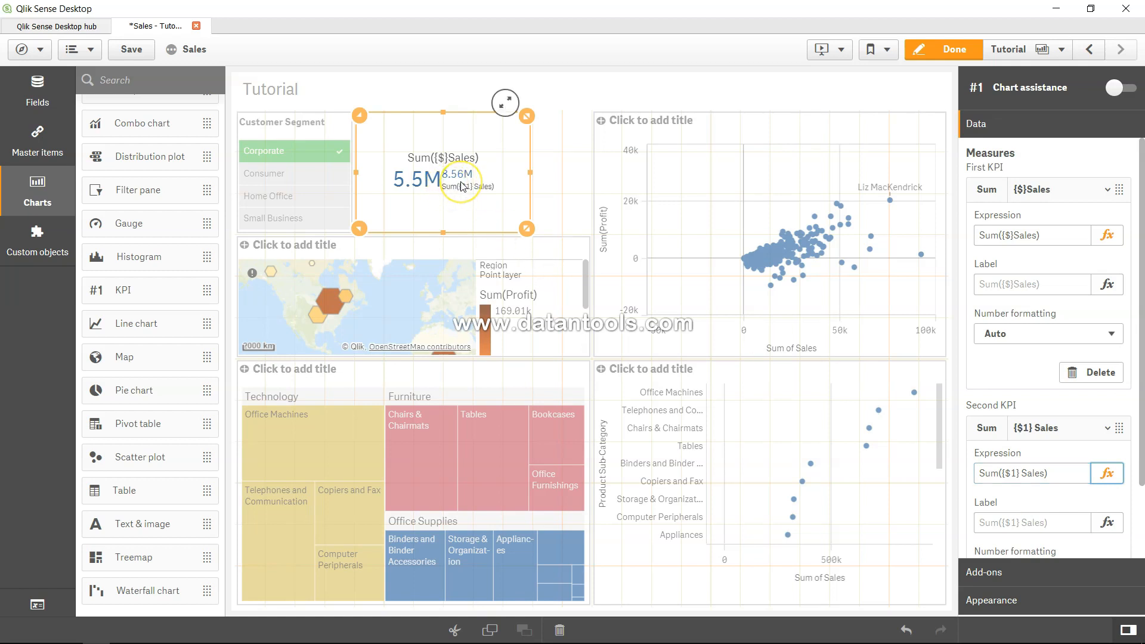
- Finish editing, clear the Customer Segment selection, and filter by Consumer, by Consumer plus Corporate, and finally by Corporate alone
{"action": "left_click", "coordinate": [951, 50]}
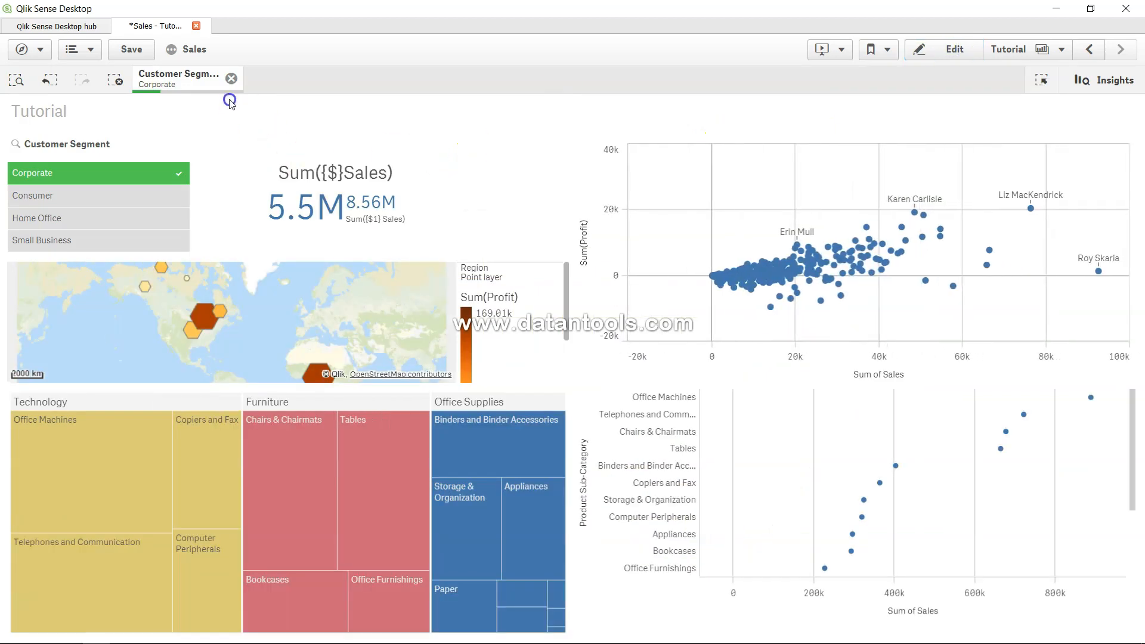
{"action": "left_click", "coordinate": [230, 78]}
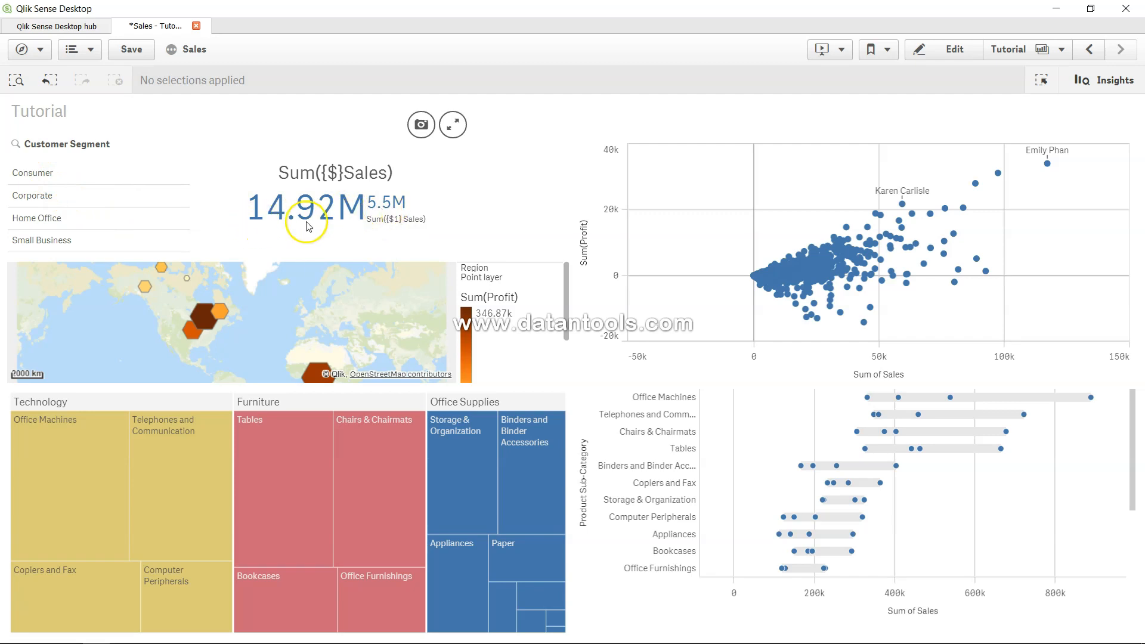
{"action": "left_click", "coordinate": [40, 173]}
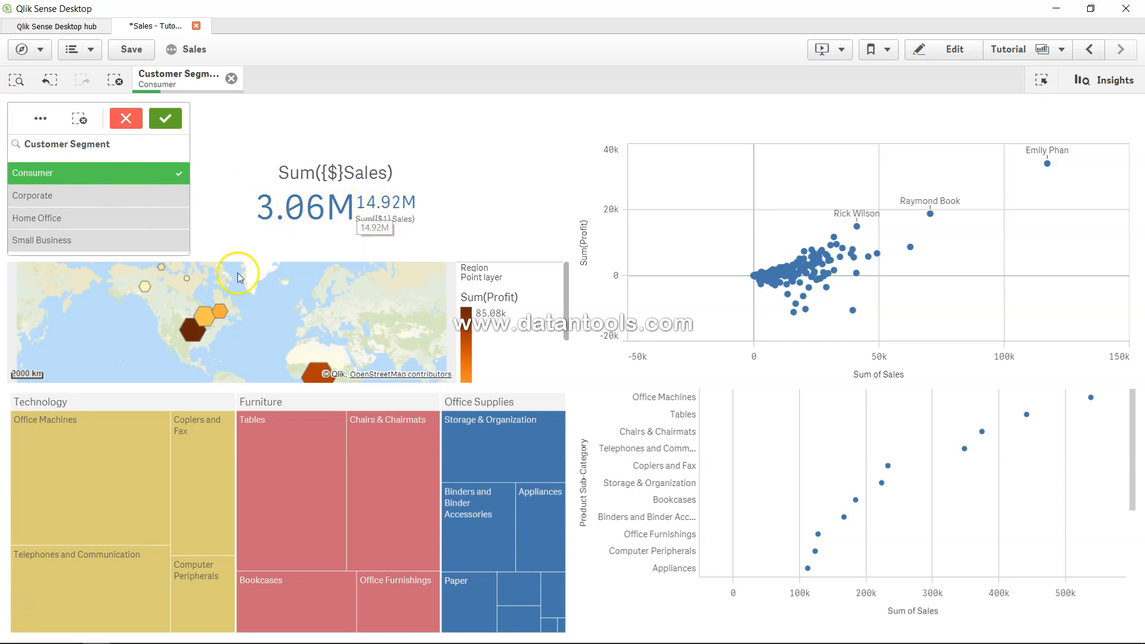
{"action": "left_click", "coordinate": [102, 196]}
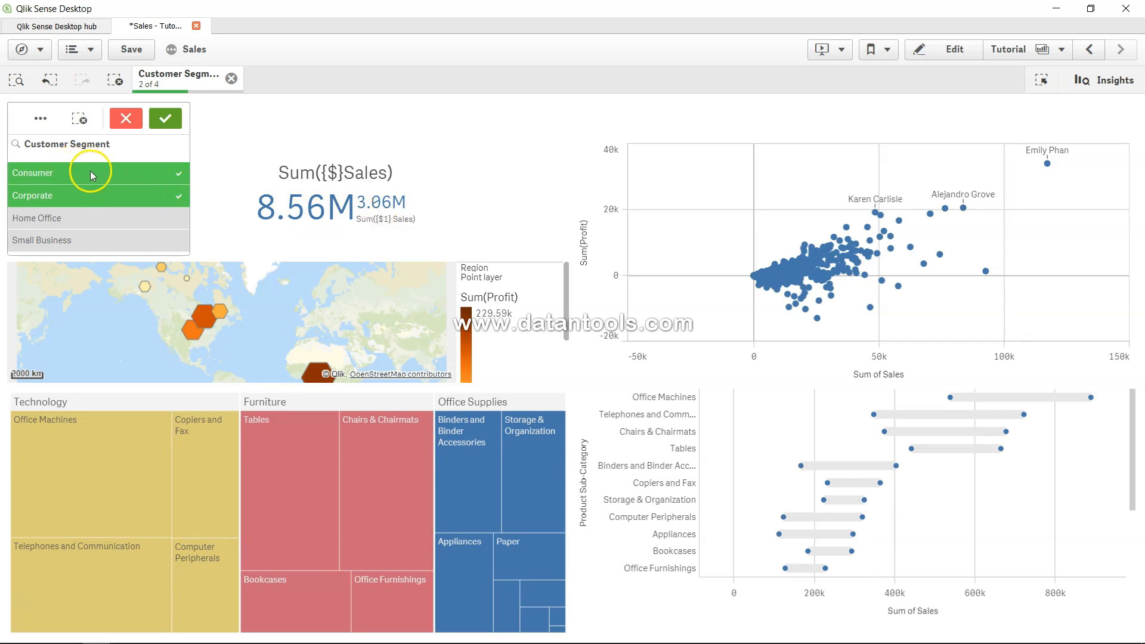
{"action": "left_click", "coordinate": [169, 173]}
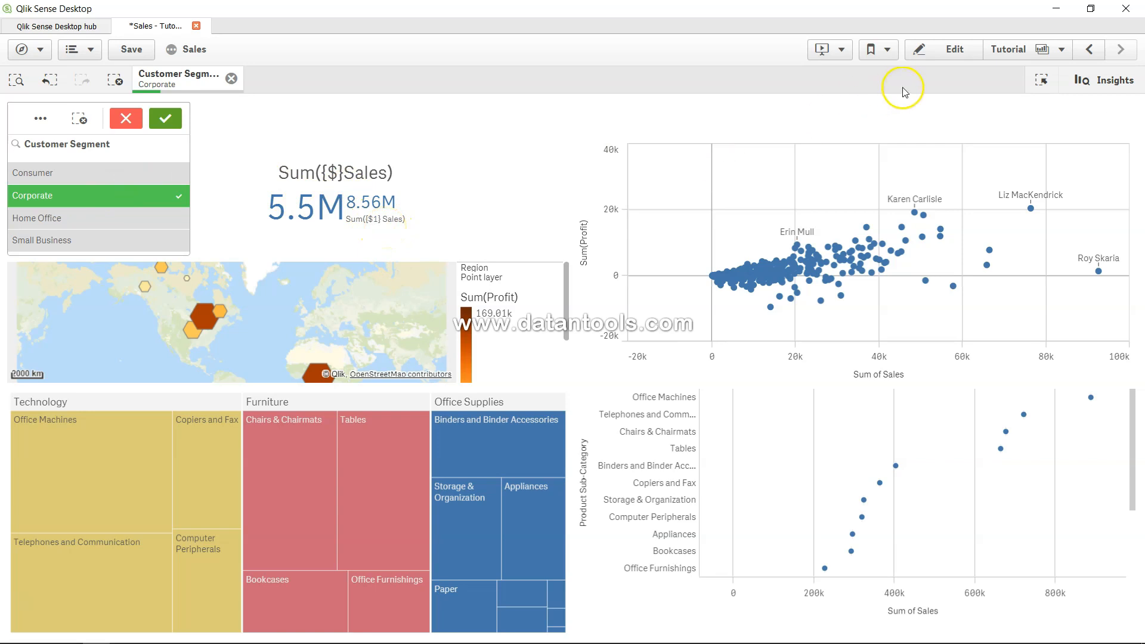
- Reopen the sheet for editing and change the KPI's second measure to Sum({$2} Sales) and its first measure to Sum({$1}Sales)
{"action": "left_click", "coordinate": [953, 48]}
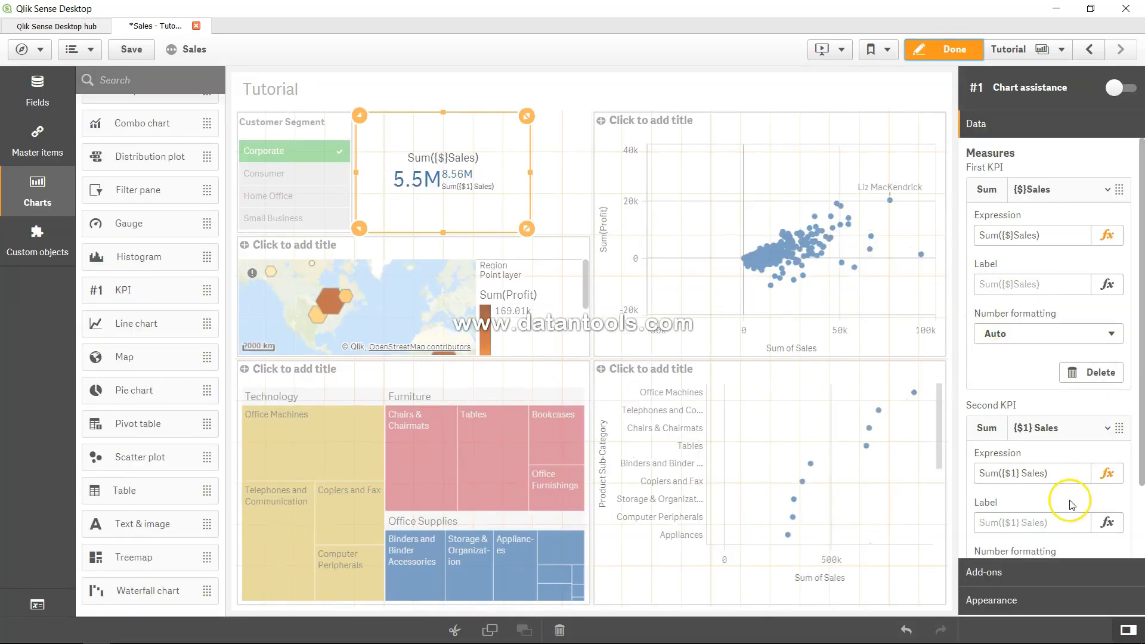
{"action": "left_click", "coordinate": [1012, 472]}
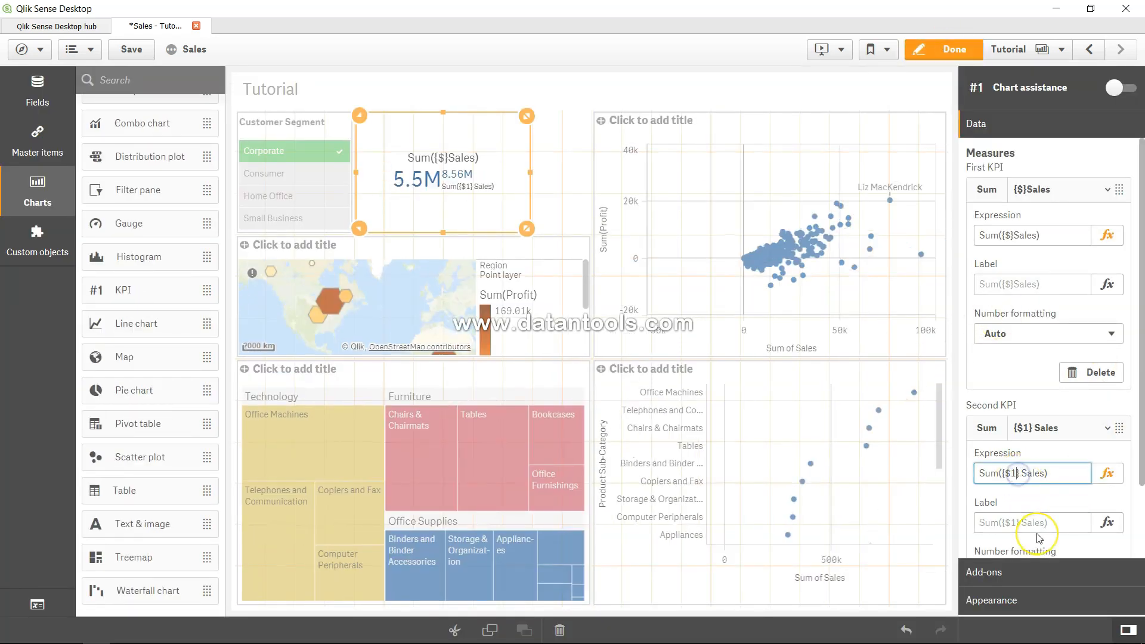
{"action": "key", "text": "BackSpace"}
{"action": "type", "text": "2"}
{"action": "left_click", "coordinate": [1010, 235]}
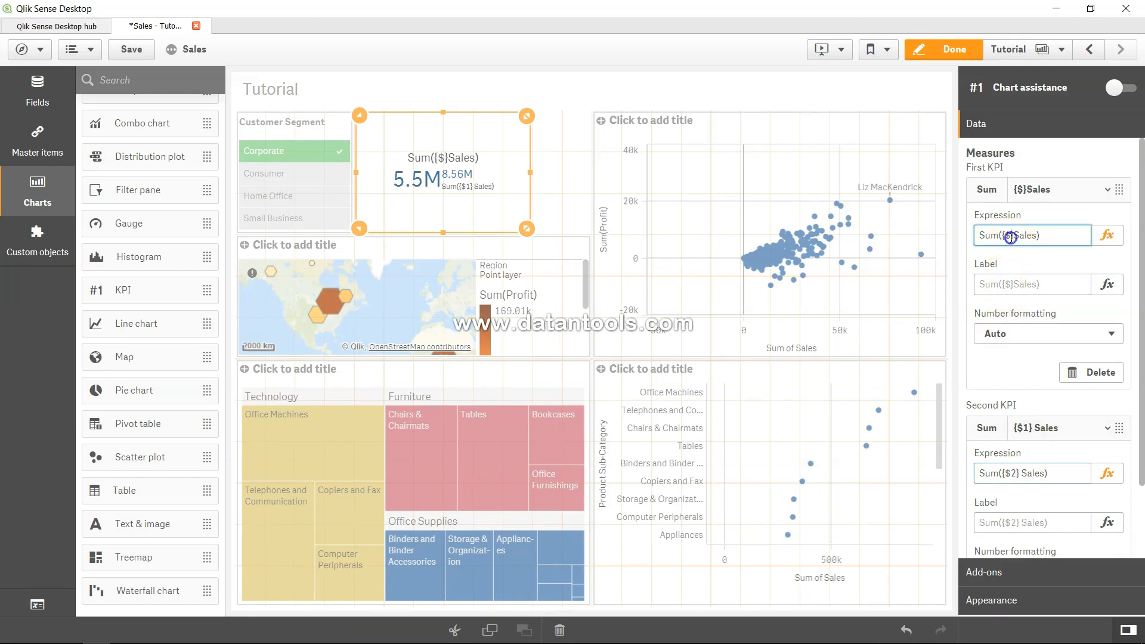
{"action": "type", "text": "1"}
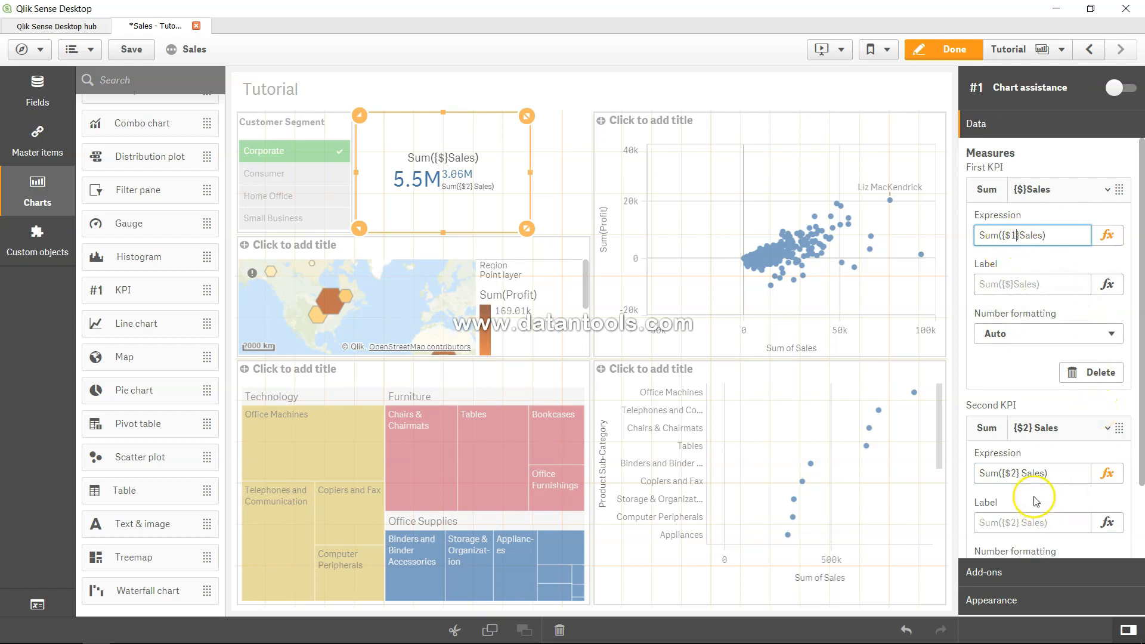
{"action": "key", "text": "Tab"}
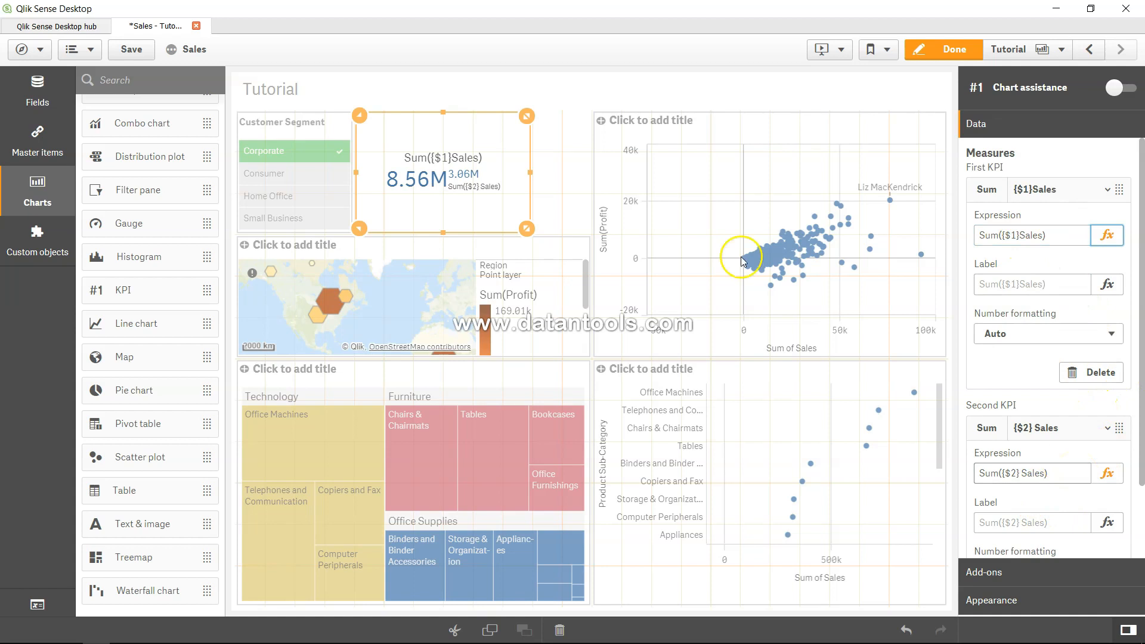
- Finish editing the sheet and add Consumer, Home Office and Small Business one by one to the Customer Segment selection
{"action": "left_click", "coordinate": [947, 49]}
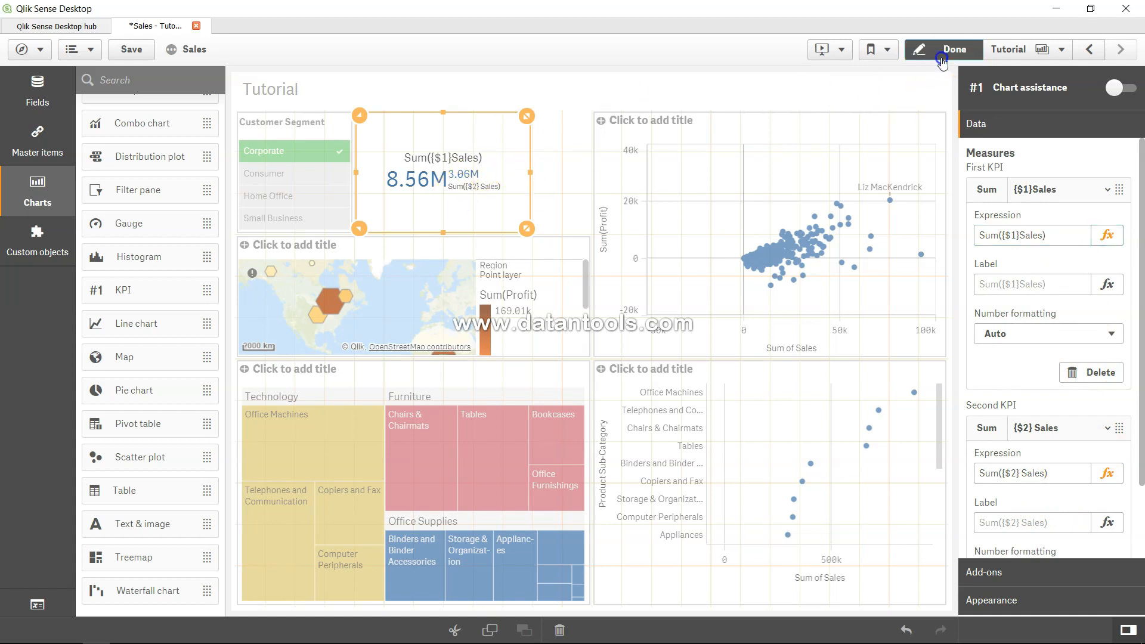
{"action": "left_click", "coordinate": [141, 201]}
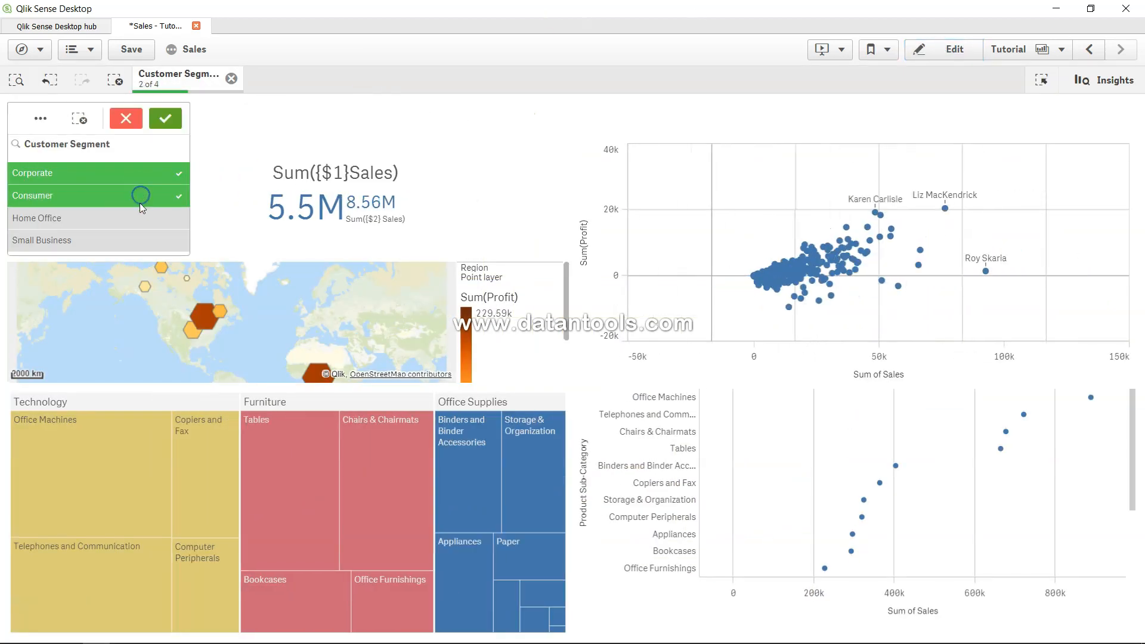
{"action": "left_click", "coordinate": [138, 212]}
{"action": "left_click", "coordinate": [138, 239]}
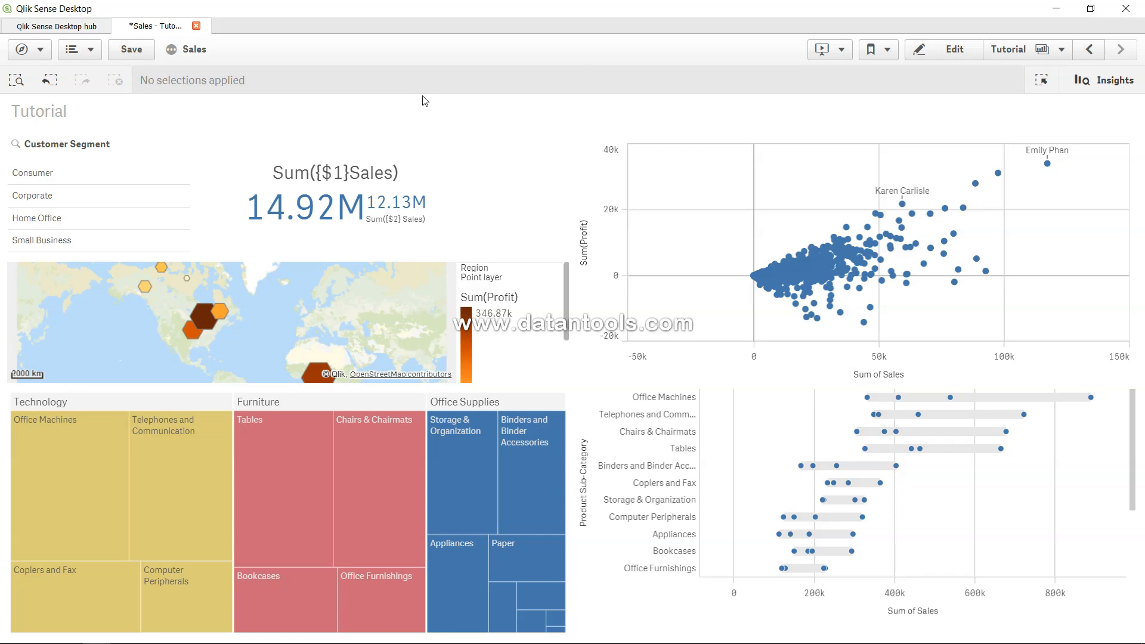
{"action": "left_click", "coordinate": [384, 208]}
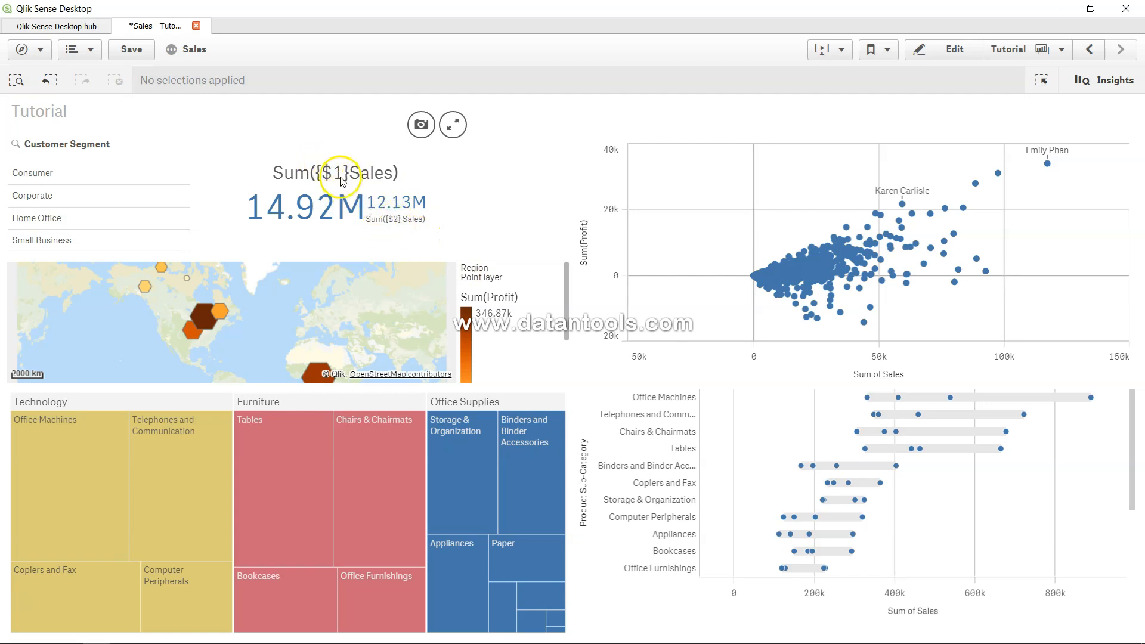
- Return to editing and change the KPI's measures to the forward selection identifiers, Sum({$_1}Sales) first and Sum({$_2} Sales) second
{"action": "left_click", "coordinate": [941, 58]}
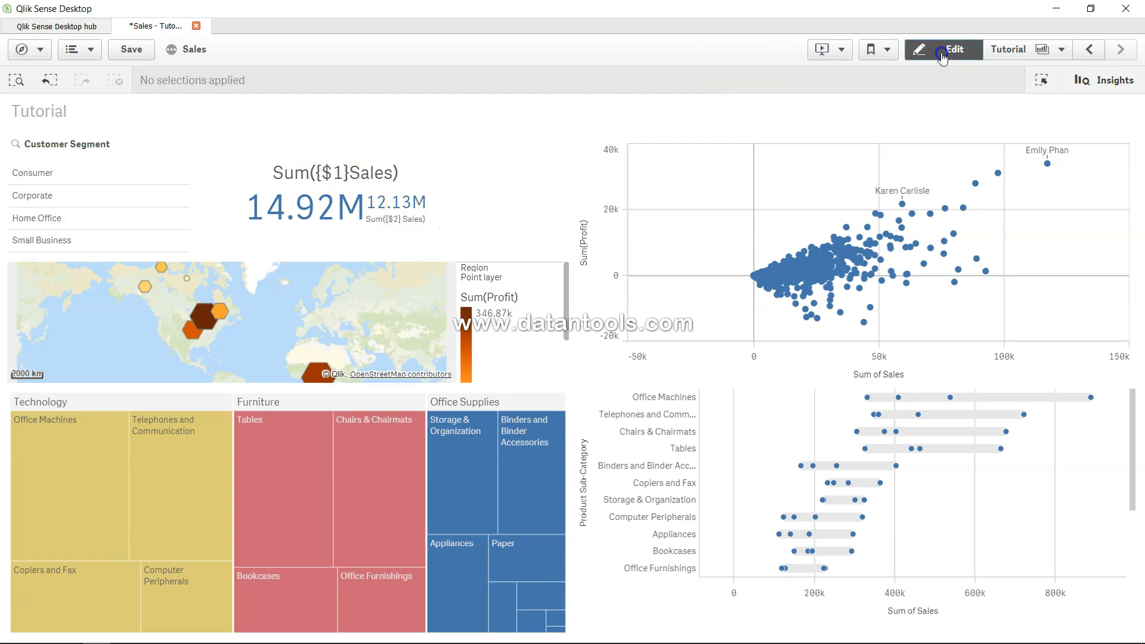
{"action": "left_click", "coordinate": [1013, 235]}
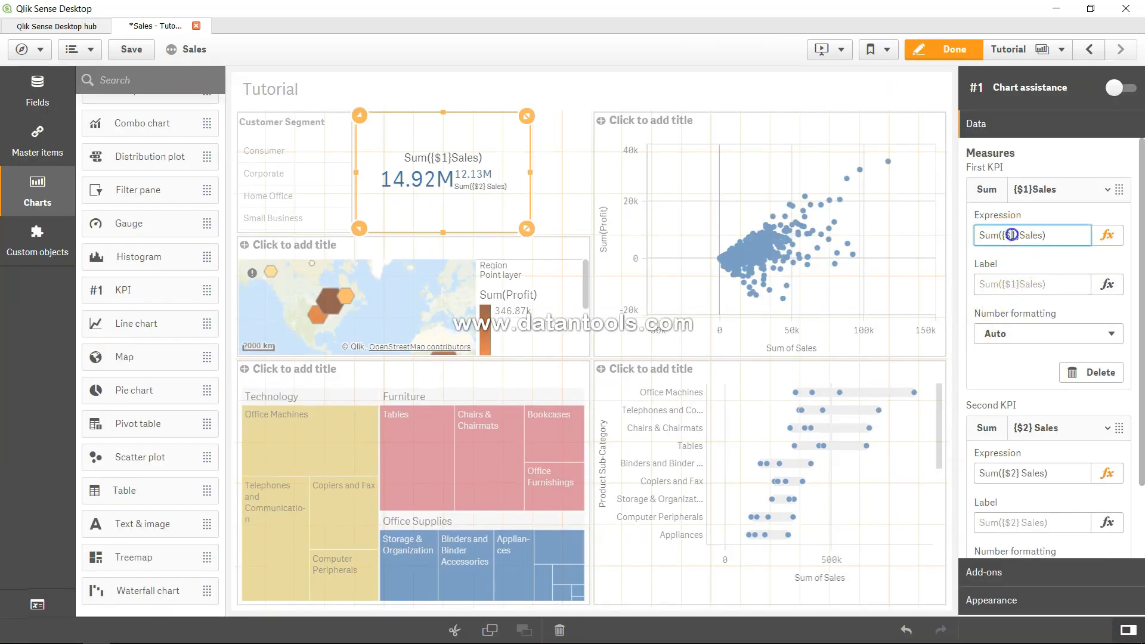
{"action": "type", "text": "_"}
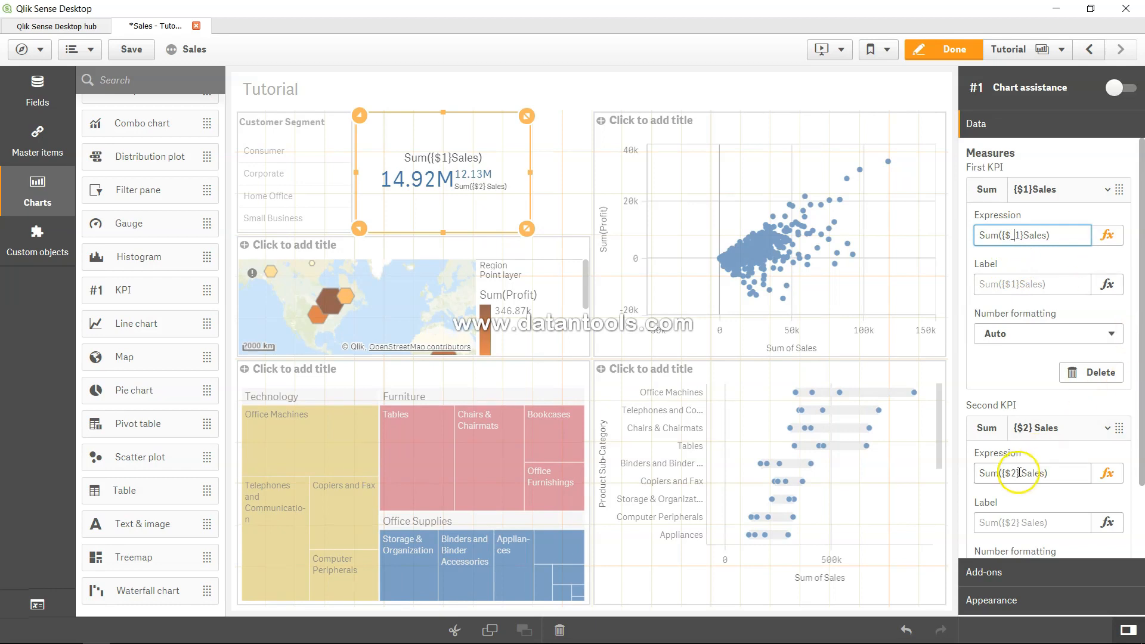
{"action": "left_click", "coordinate": [1012, 474]}
{"action": "type", "text": "_"}
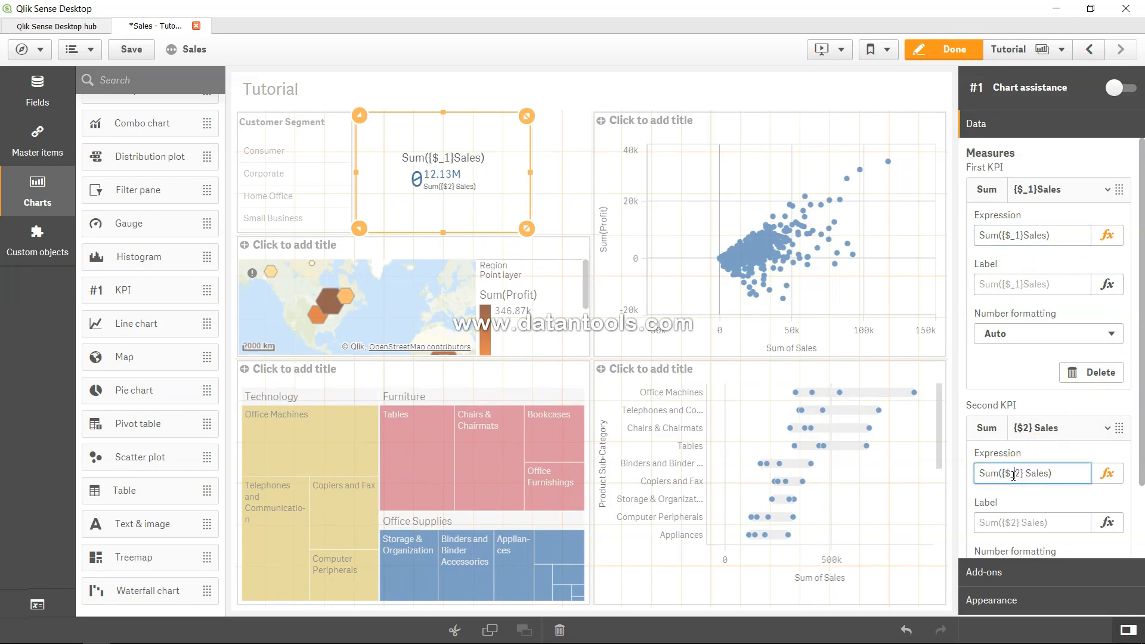
{"action": "key", "text": "Tab"}
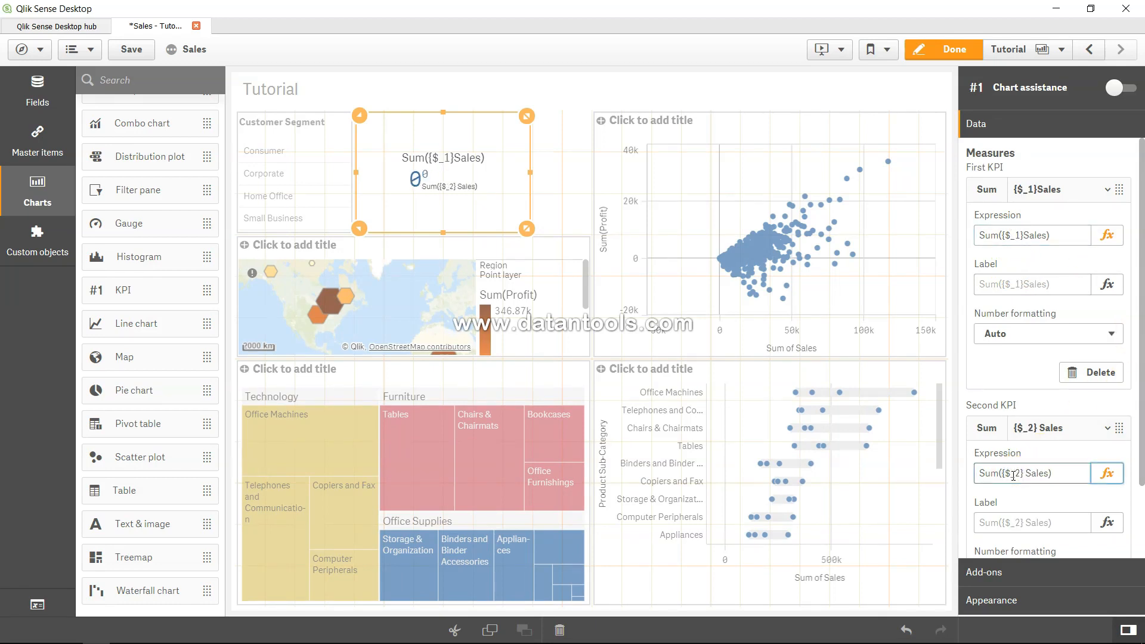
- Finish editing and select Consumer, Corporate, Home Office and Small Business one after another in Customer Segment
{"action": "left_click", "coordinate": [948, 51]}
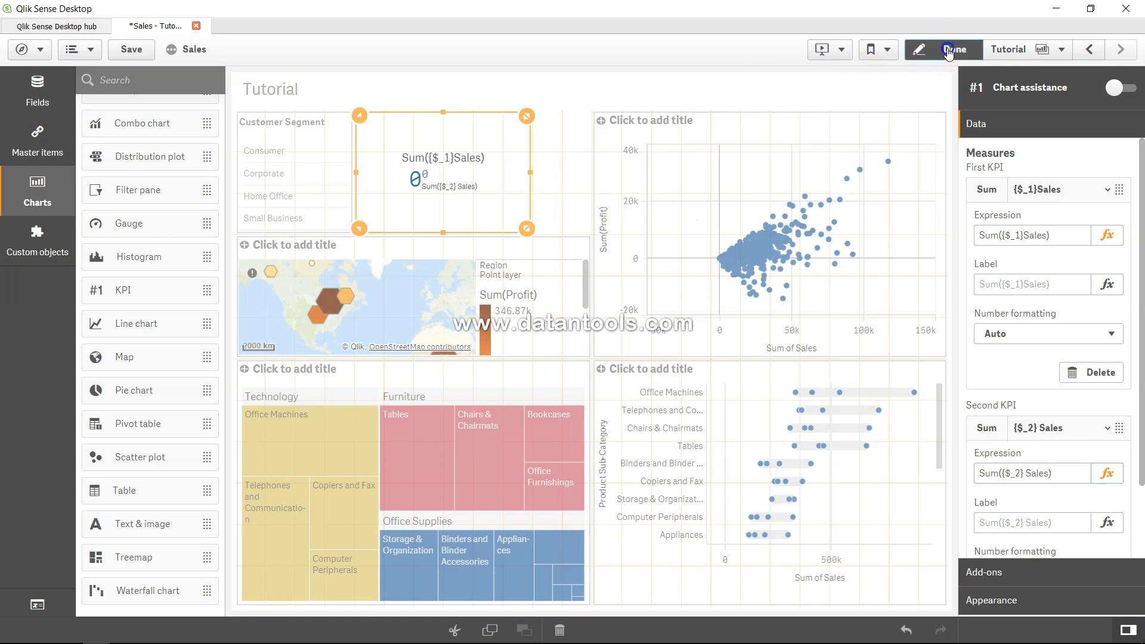
{"action": "left_click", "coordinate": [91, 176]}
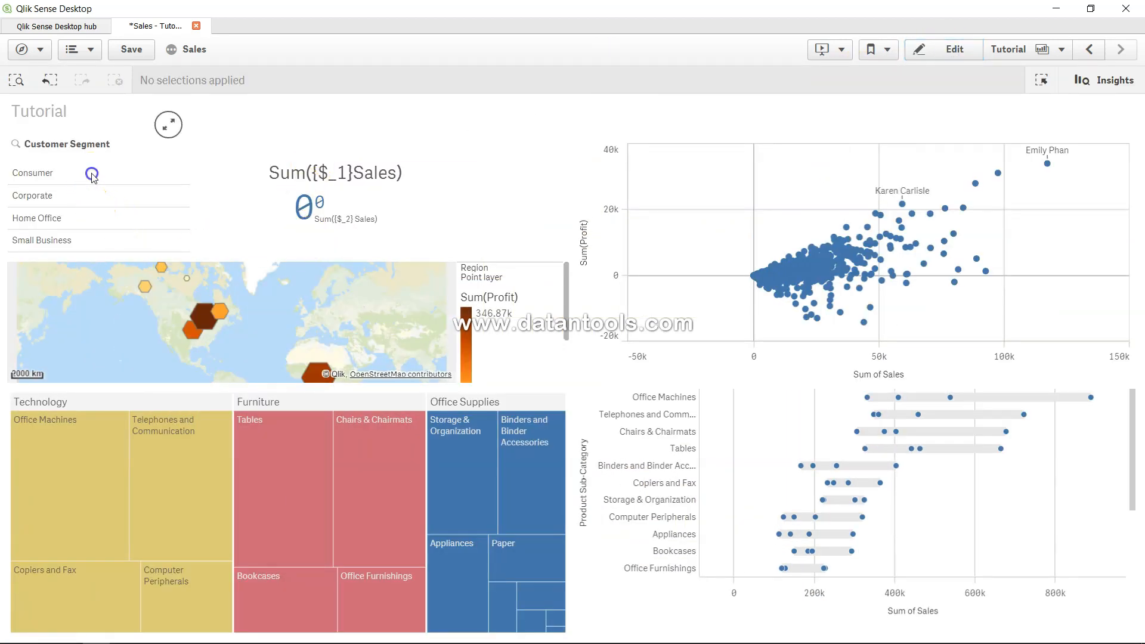
{"action": "left_click", "coordinate": [103, 201]}
{"action": "left_click", "coordinate": [109, 219]}
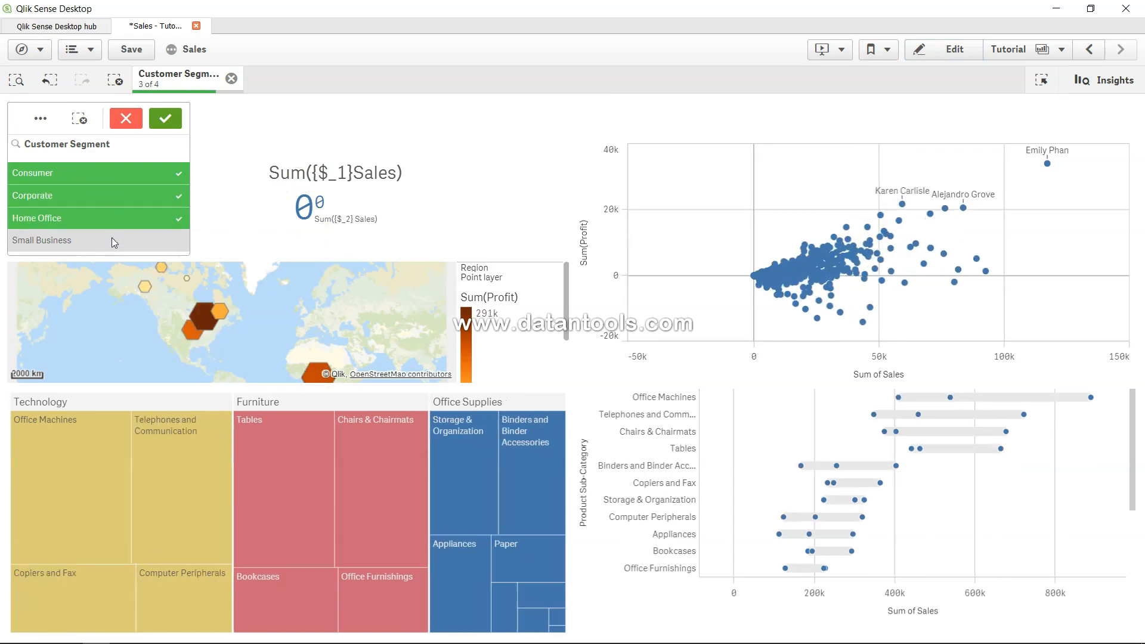
{"action": "left_click", "coordinate": [114, 241]}
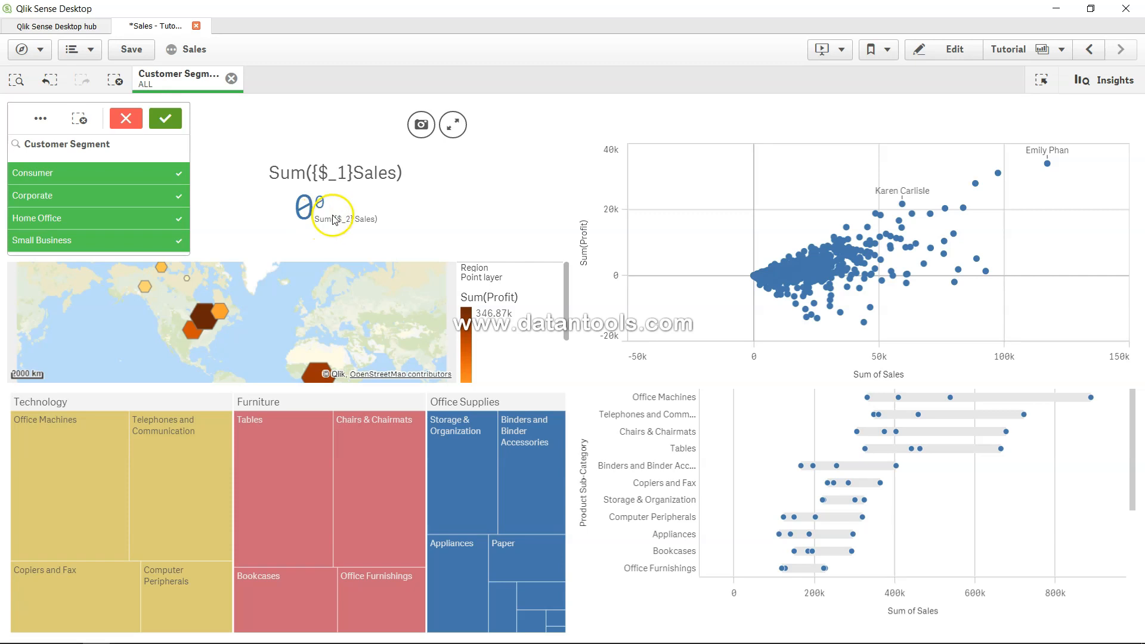
- Step back three times through the selection history until only Consumer is selected in Customer Segment
{"action": "mouse_move", "coordinate": [319, 223]}
{"action": "left_click", "coordinate": [51, 82]}
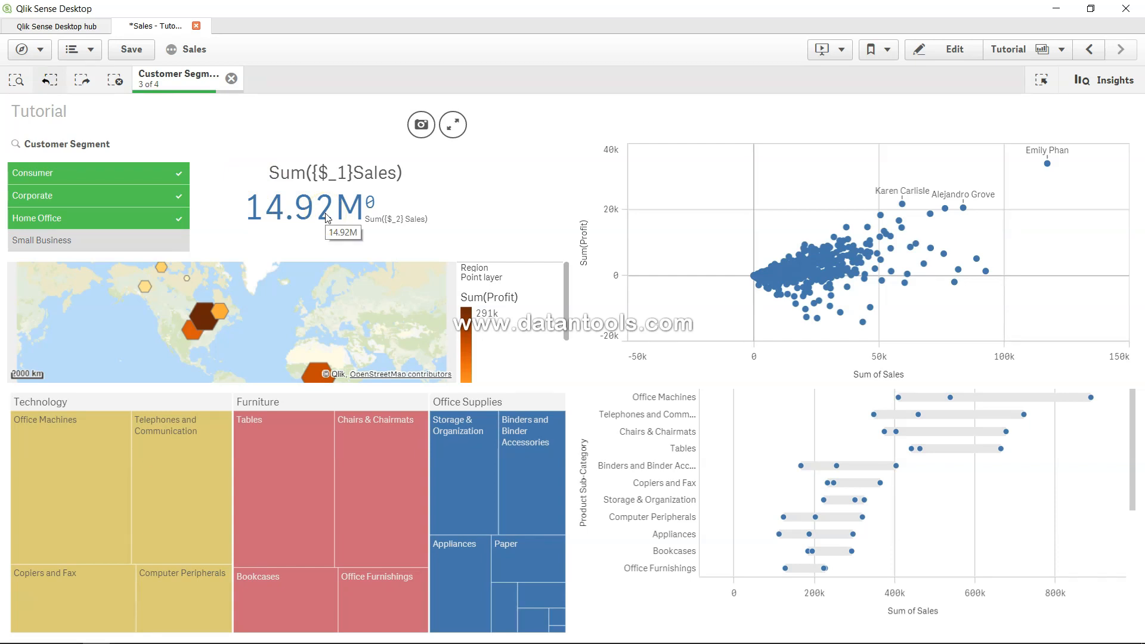
{"action": "left_click", "coordinate": [50, 82]}
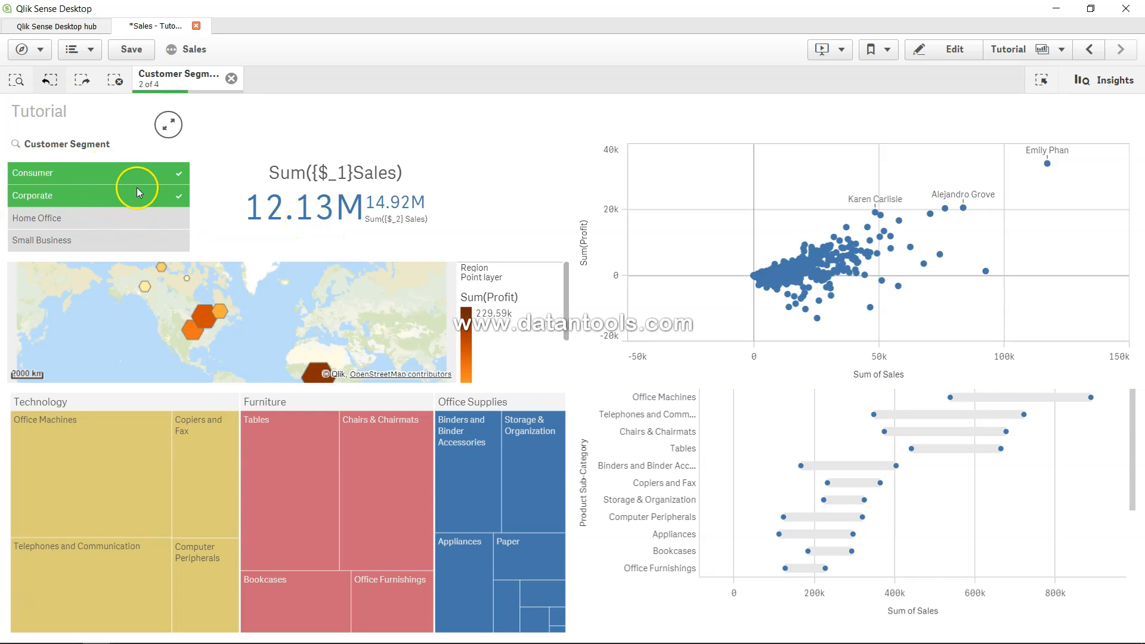
{"action": "left_click", "coordinate": [49, 80]}
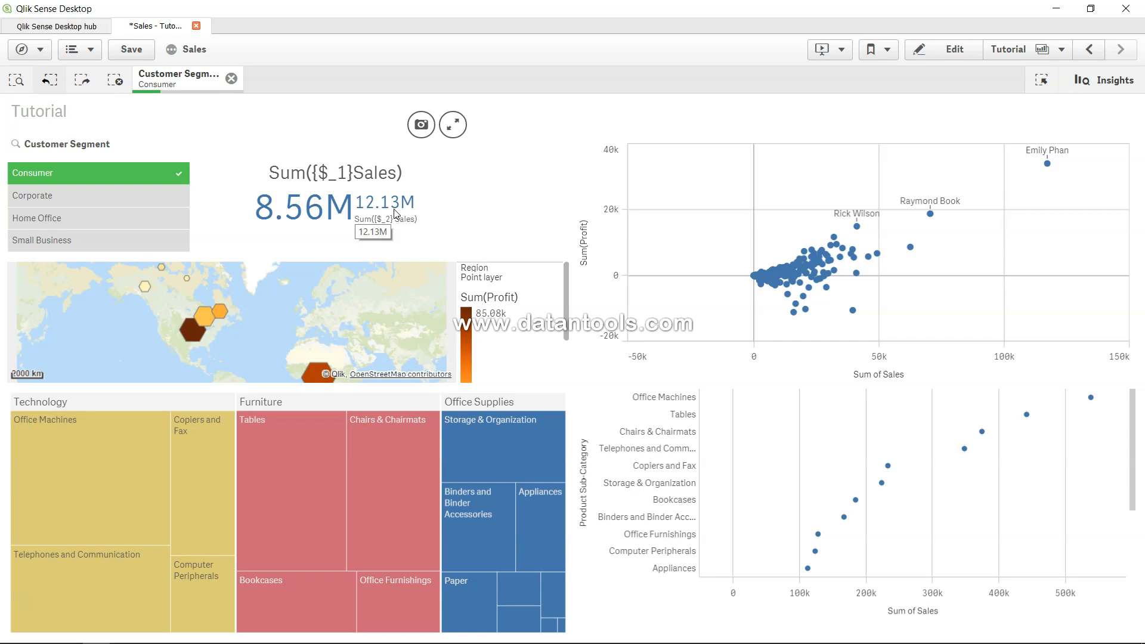
- Add Corporate and Home Office to the Consumer selection in Customer Segment
{"action": "left_click", "coordinate": [464, 211]}
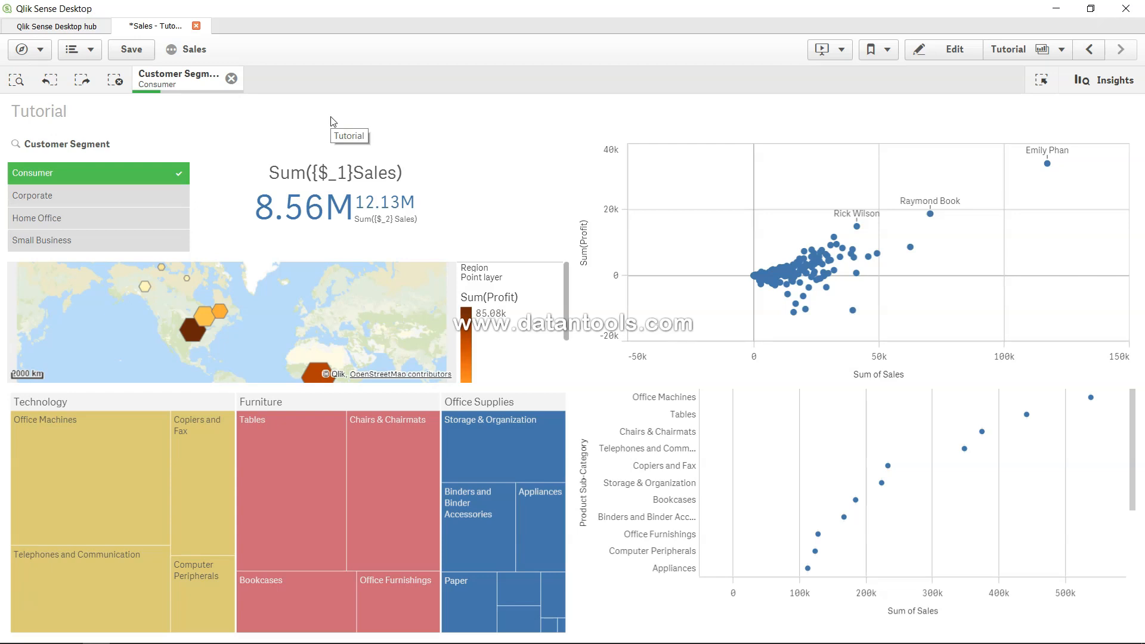
{"action": "left_click", "coordinate": [332, 182]}
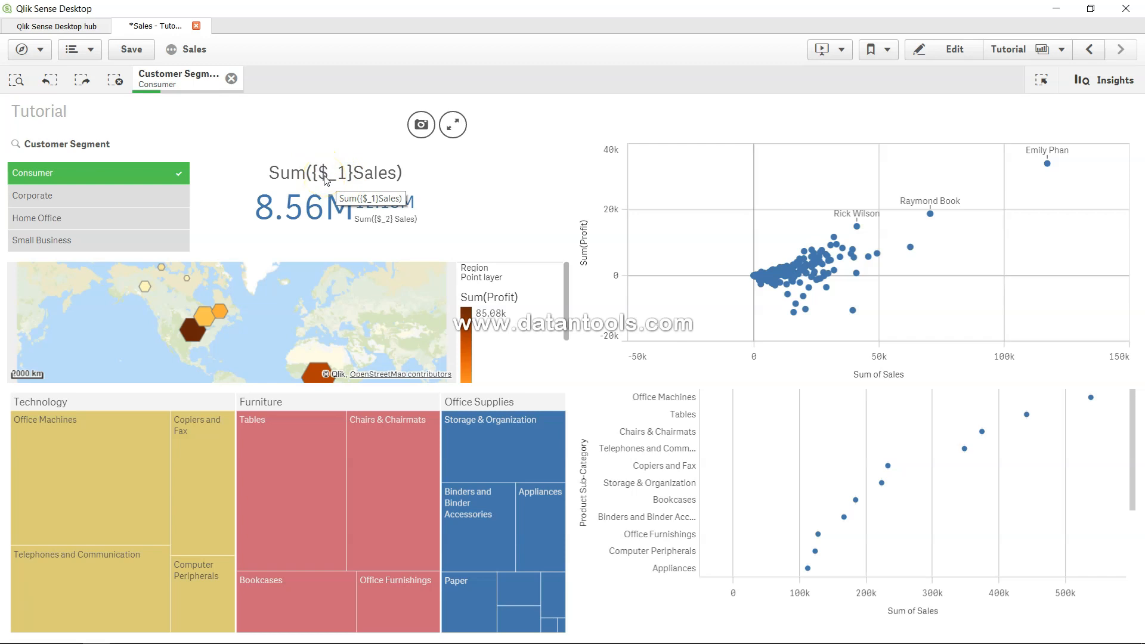
{"action": "left_click", "coordinate": [114, 197]}
{"action": "left_click", "coordinate": [116, 216]}
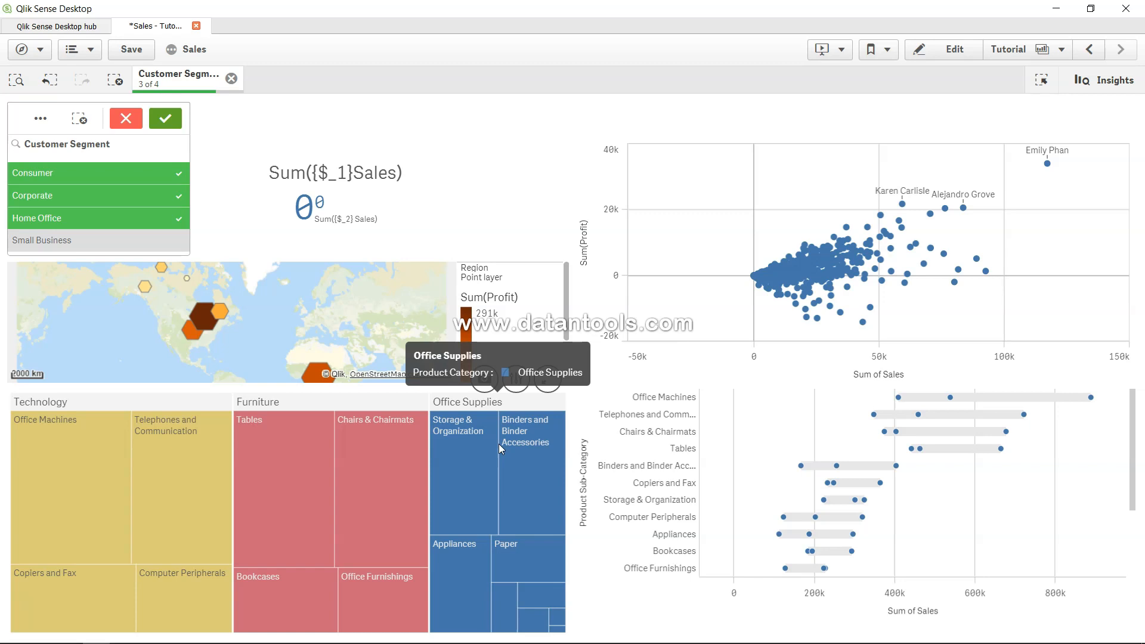
- Create a bookmark of the current selections titled BM01, leaving its description empty, and close the bookmark list
{"action": "left_click", "coordinate": [891, 54]}
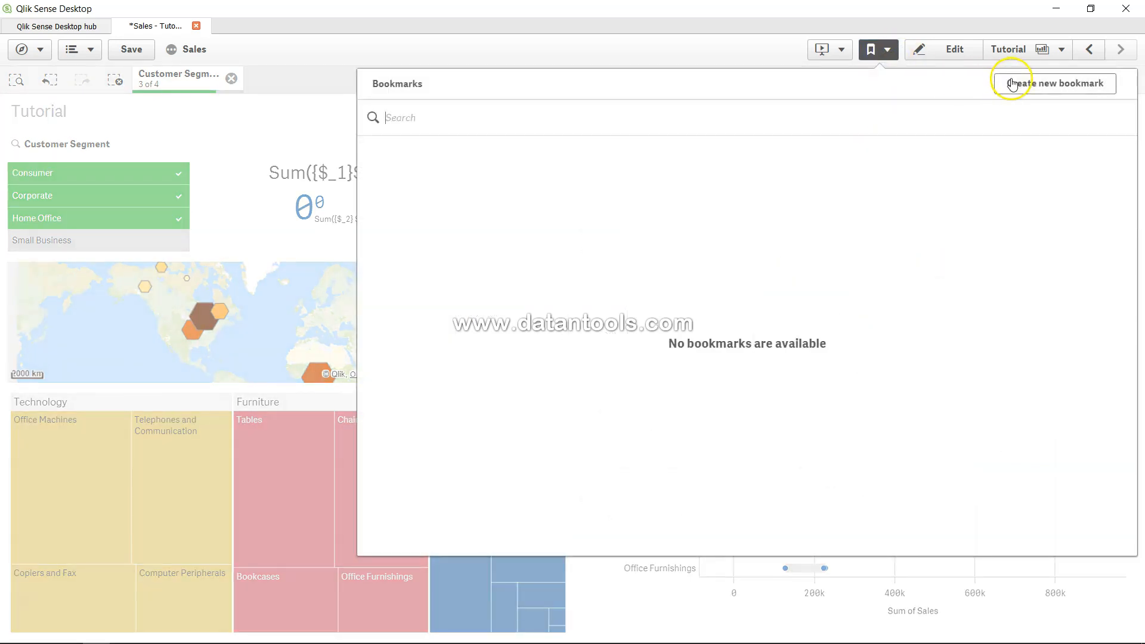
{"action": "left_click", "coordinate": [1012, 84]}
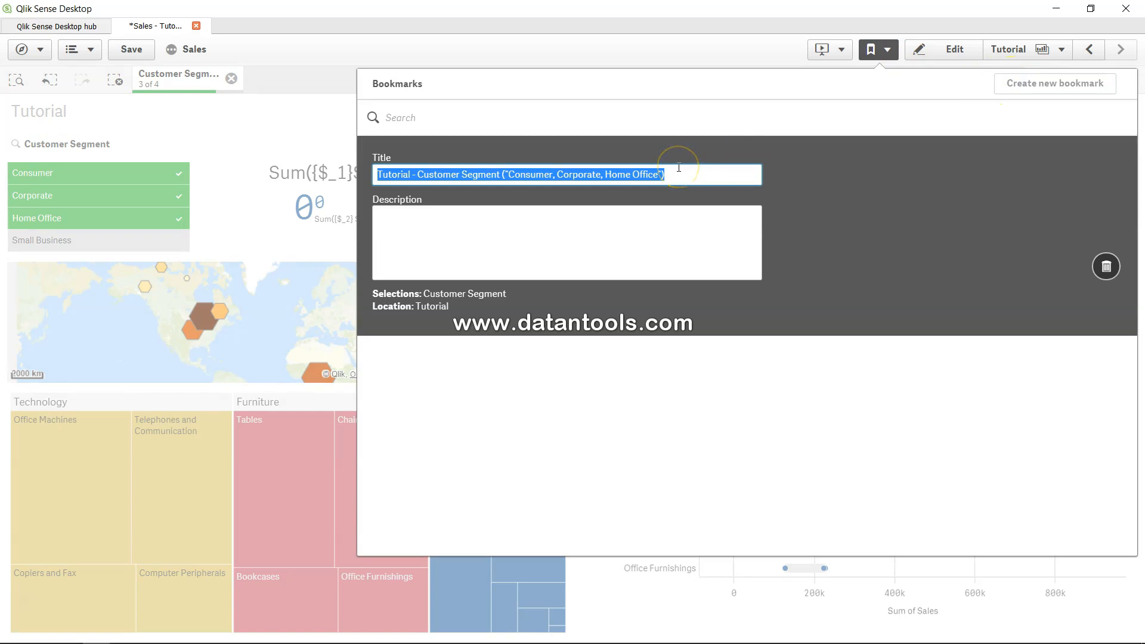
{"action": "type", "text": "B"}
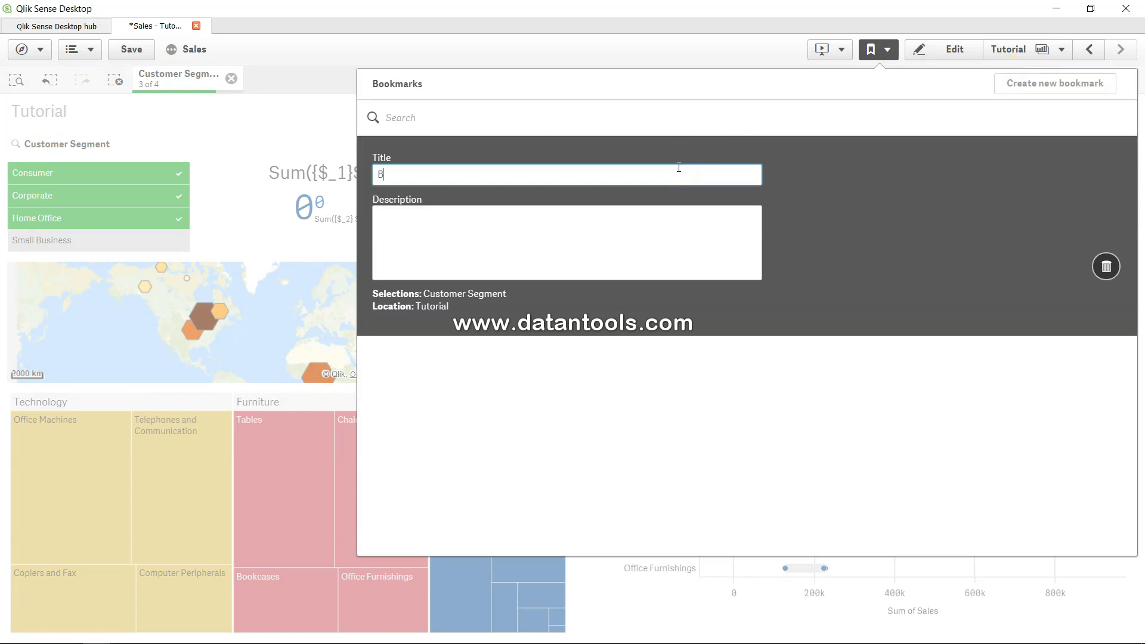
{"action": "type", "text": "M01"}
{"action": "left_click", "coordinate": [871, 272]}
{"action": "left_click", "coordinate": [952, 276]}
{"action": "left_click", "coordinate": [525, 235]}
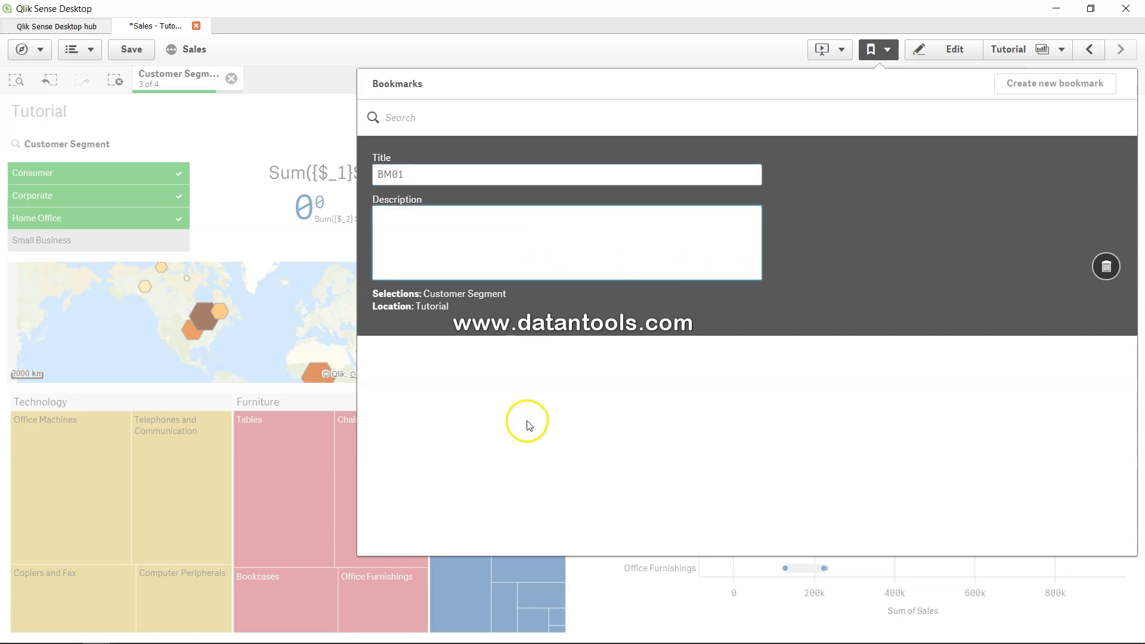
{"action": "left_click", "coordinate": [527, 422]}
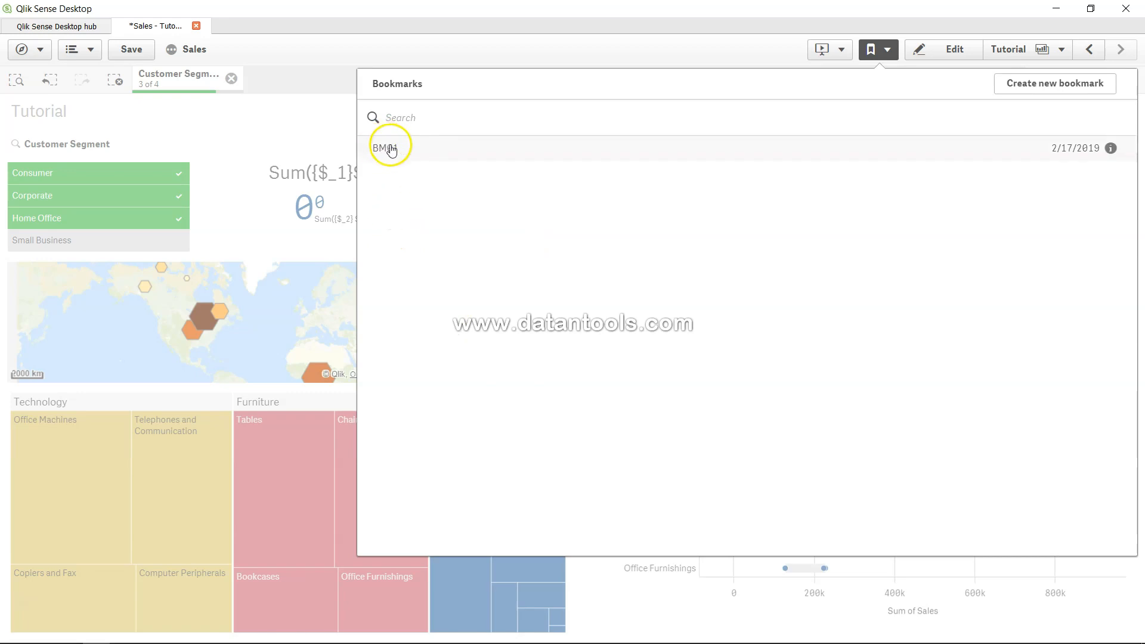
{"action": "left_click", "coordinate": [294, 127]}
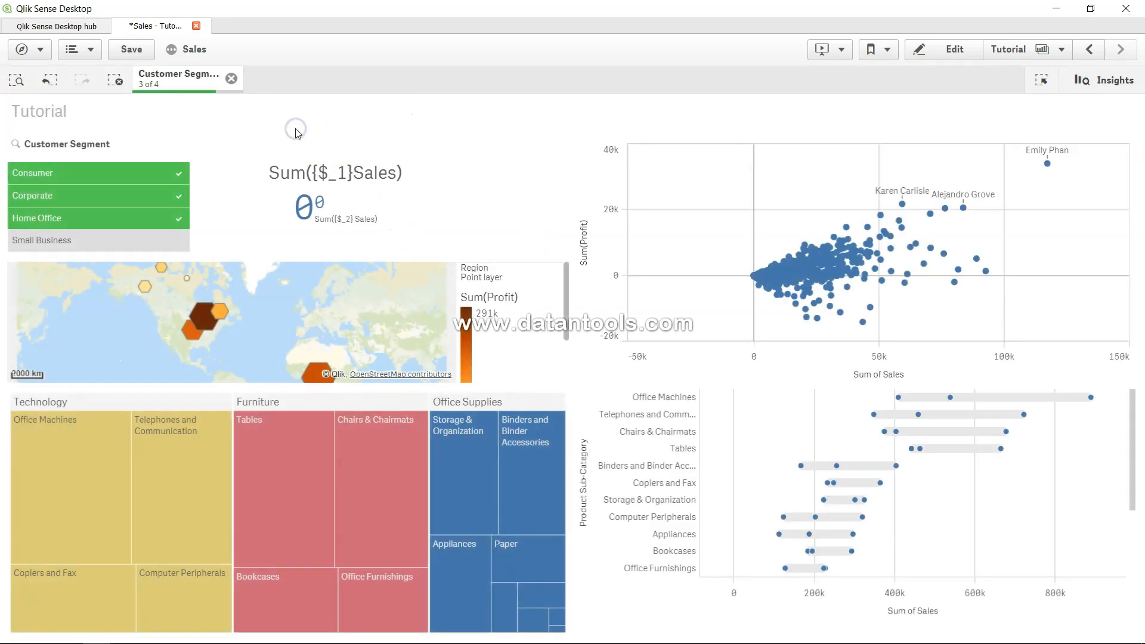
- Clear the Customer Segment selection and restore it by applying the BM01 bookmark
{"action": "left_click", "coordinate": [232, 78]}
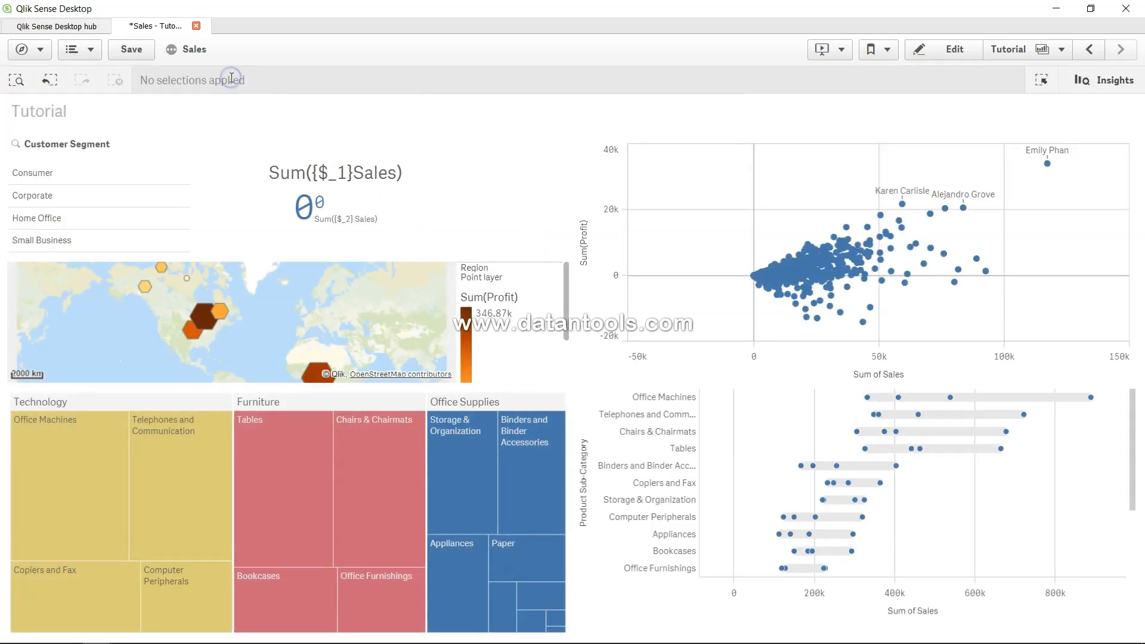
{"action": "left_click", "coordinate": [886, 52]}
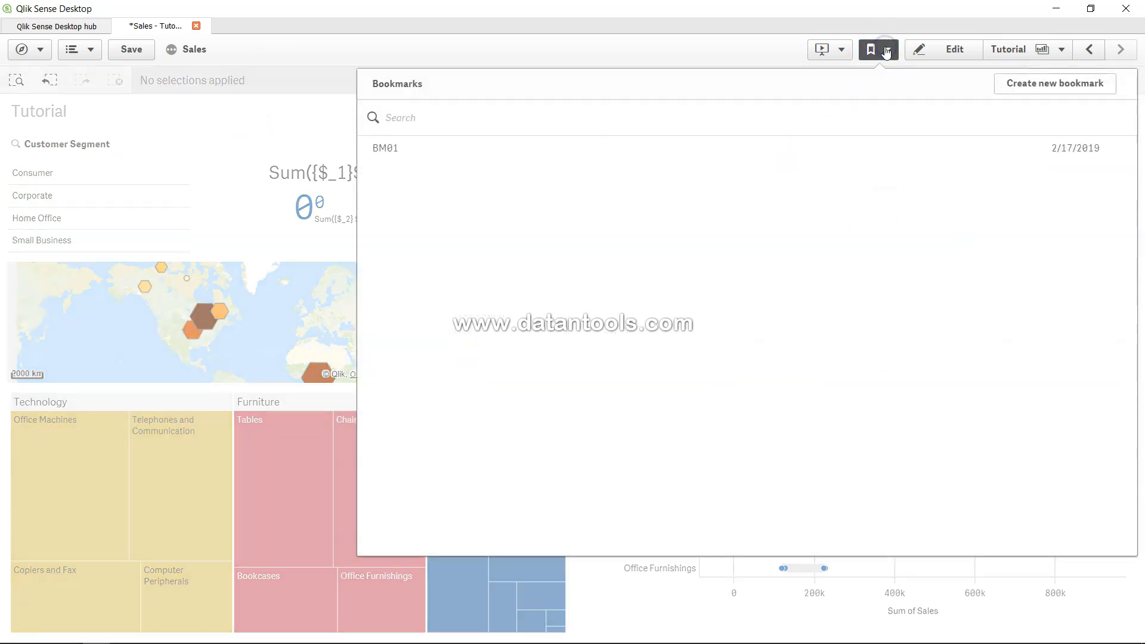
{"action": "left_click", "coordinate": [545, 152]}
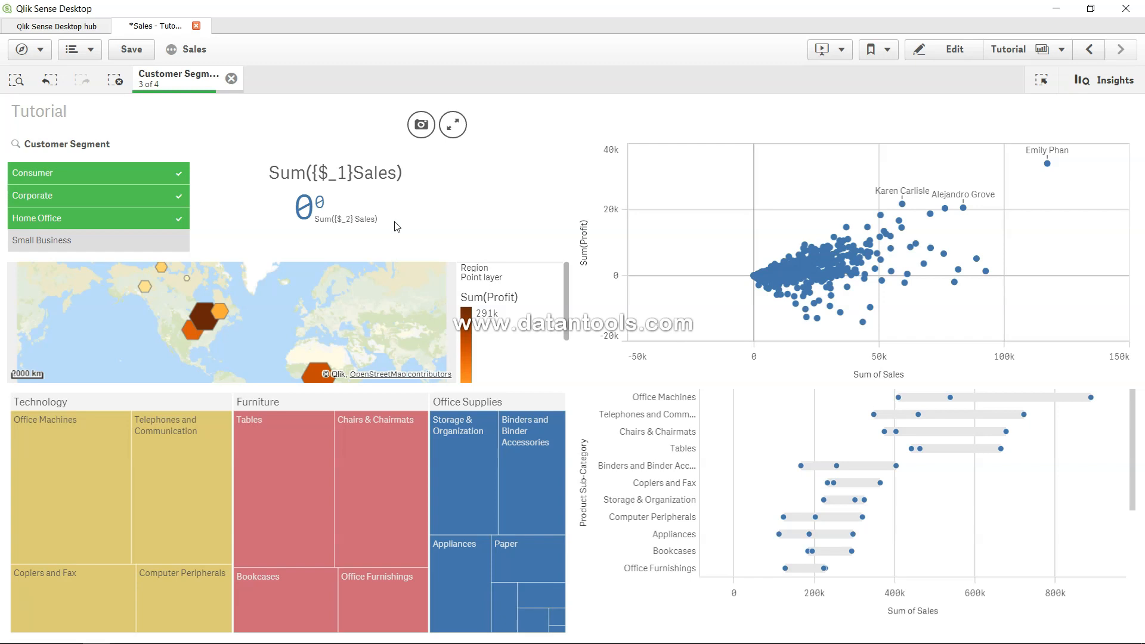
- Clear all selections, start editing the sheet and change the KPI's first measure expression to Sum(Sales)
{"action": "left_click", "coordinate": [232, 79]}
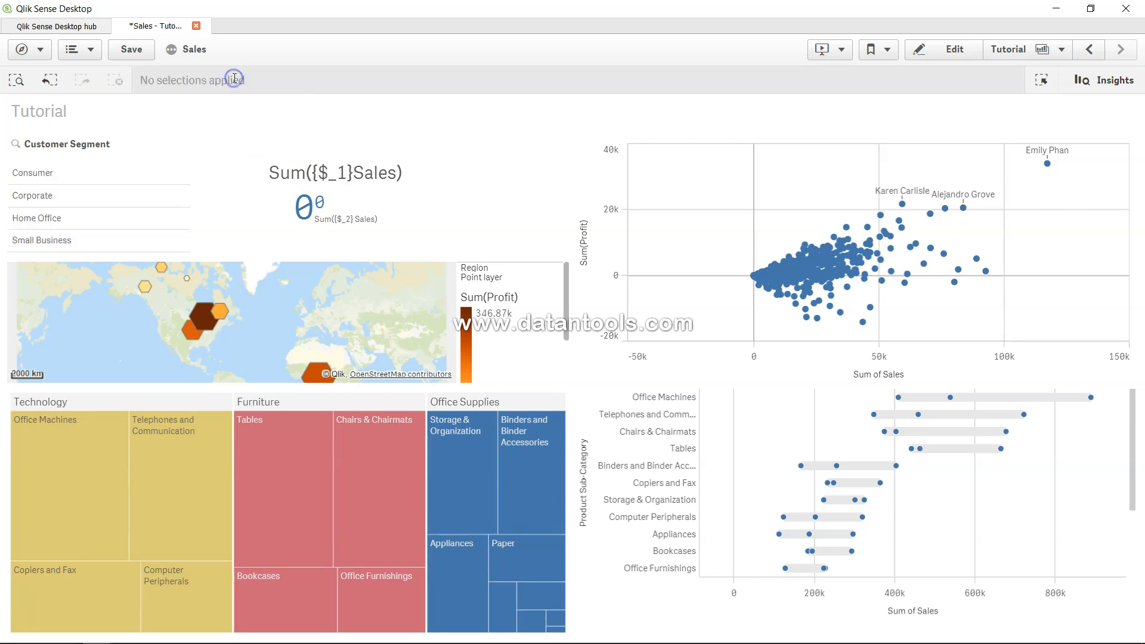
{"action": "left_click", "coordinate": [948, 50]}
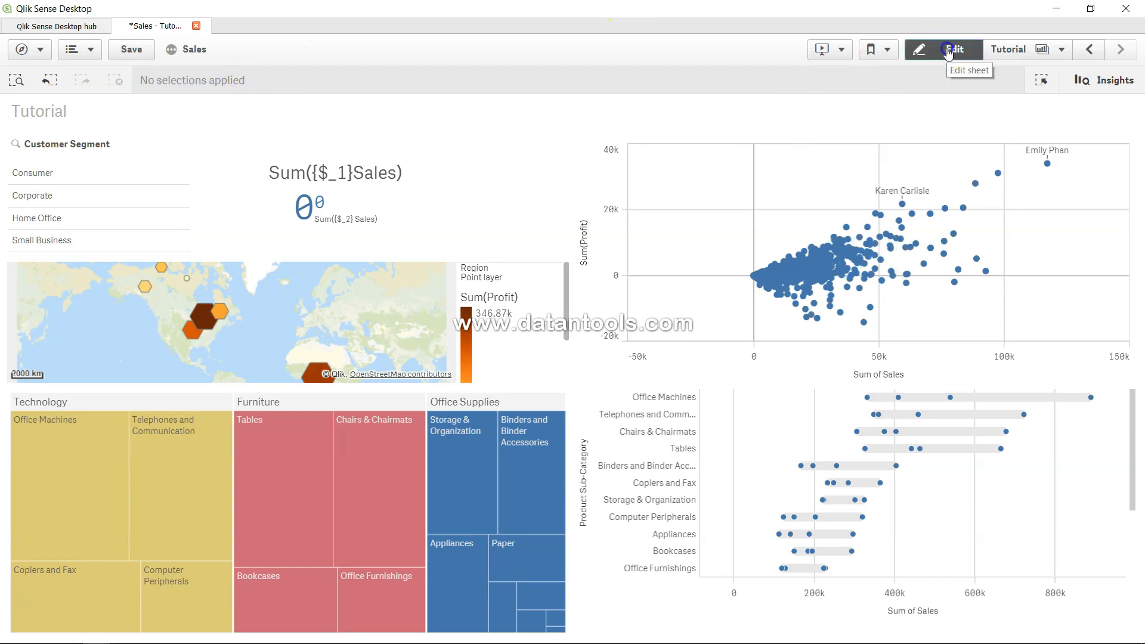
{"action": "left_click", "coordinate": [1026, 235]}
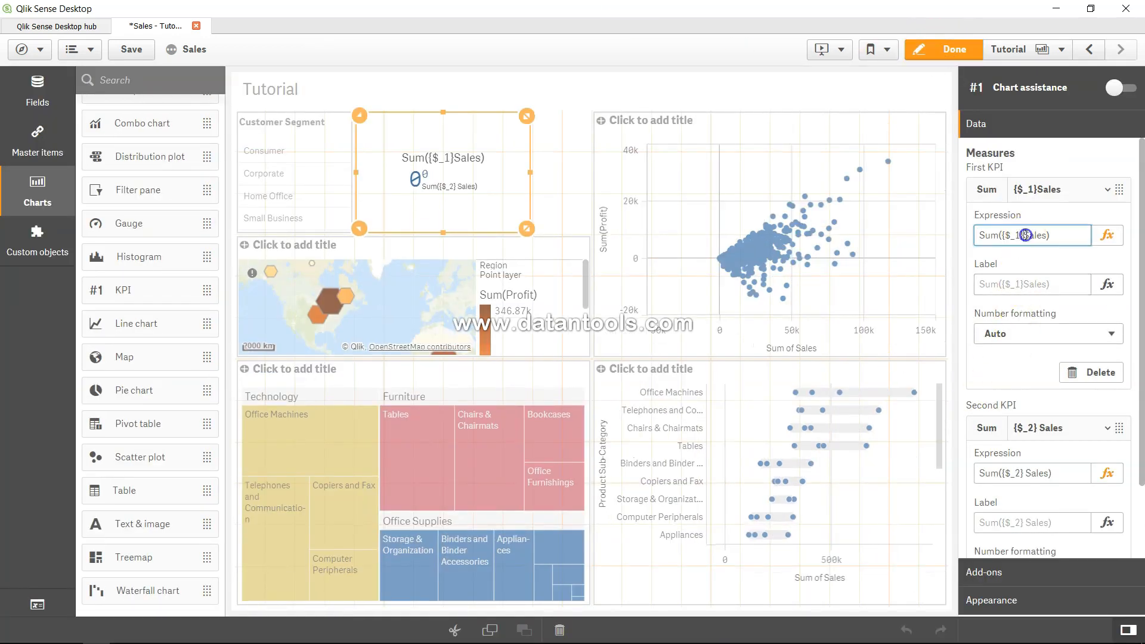
{"action": "key", "text": "BackSpace"}
{"action": "key", "text": "BackSpace"}
{"action": "key", "text": "BackSpace"}
{"action": "key", "text": "BackSpace"}
{"action": "key", "text": "BackSpace"}
{"action": "key", "text": "Tab"}
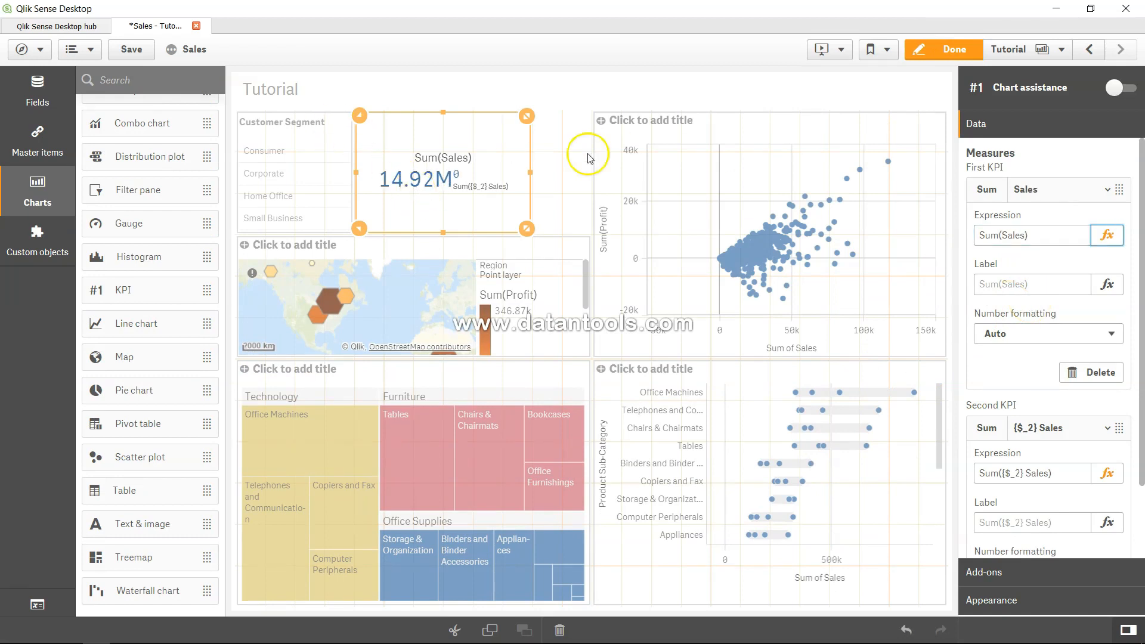
- Change the KPI's second measure expression to Sum({BM01} Sales) so it uses the bookmark as its set identifier
{"action": "left_click", "coordinate": [1020, 474]}
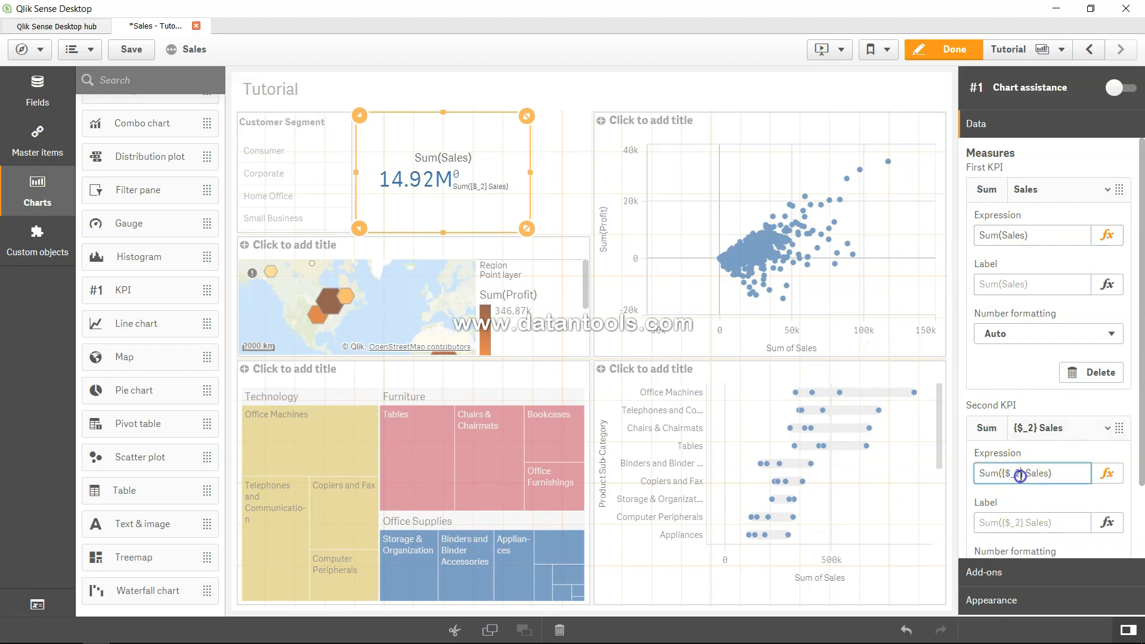
{"action": "key", "text": "BackSpace"}
{"action": "key", "text": "BackSpace"}
{"action": "key", "text": "BackSpace"}
{"action": "type", "text": "BM01"}
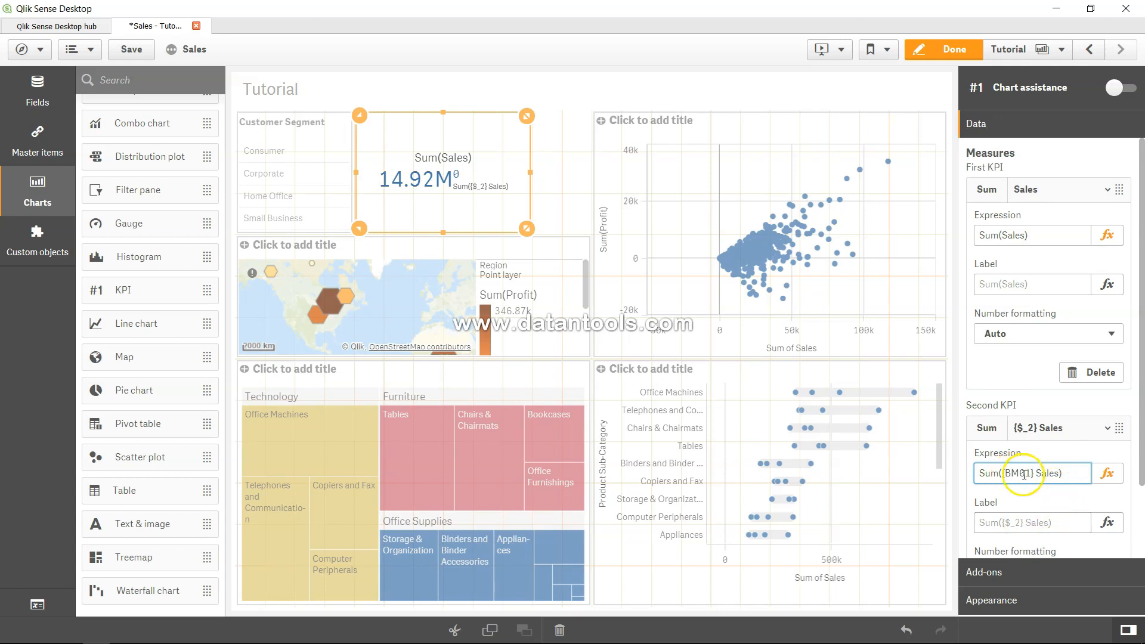
{"action": "left_click", "coordinate": [468, 194]}
{"action": "left_click", "coordinate": [465, 180]}
{"action": "key", "text": "Tab"}
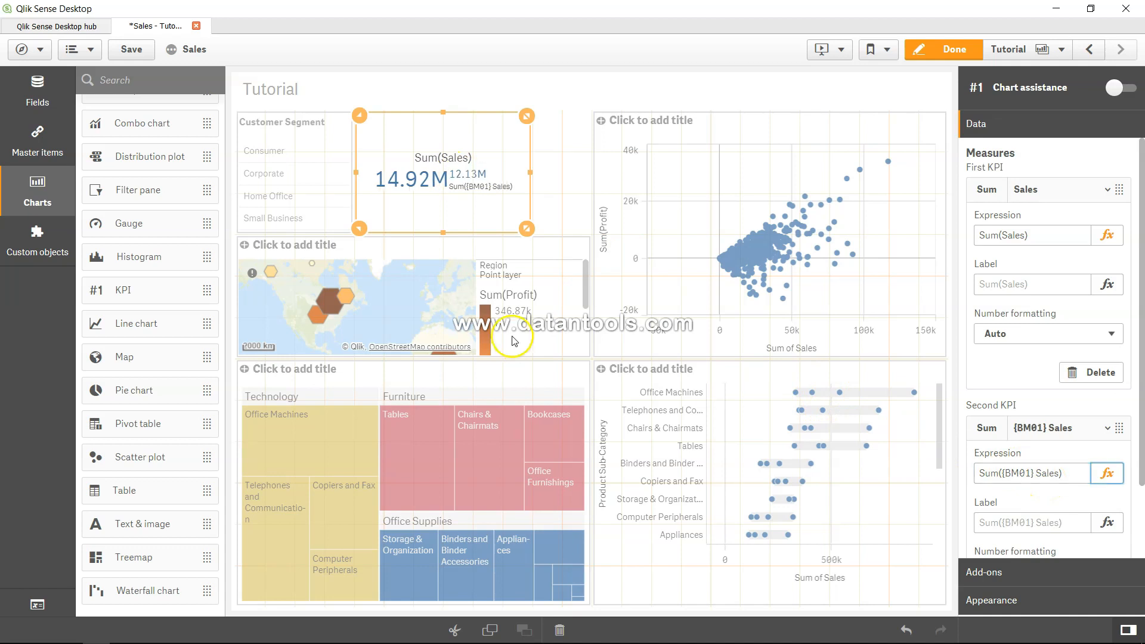
{"action": "left_click", "coordinate": [476, 182]}
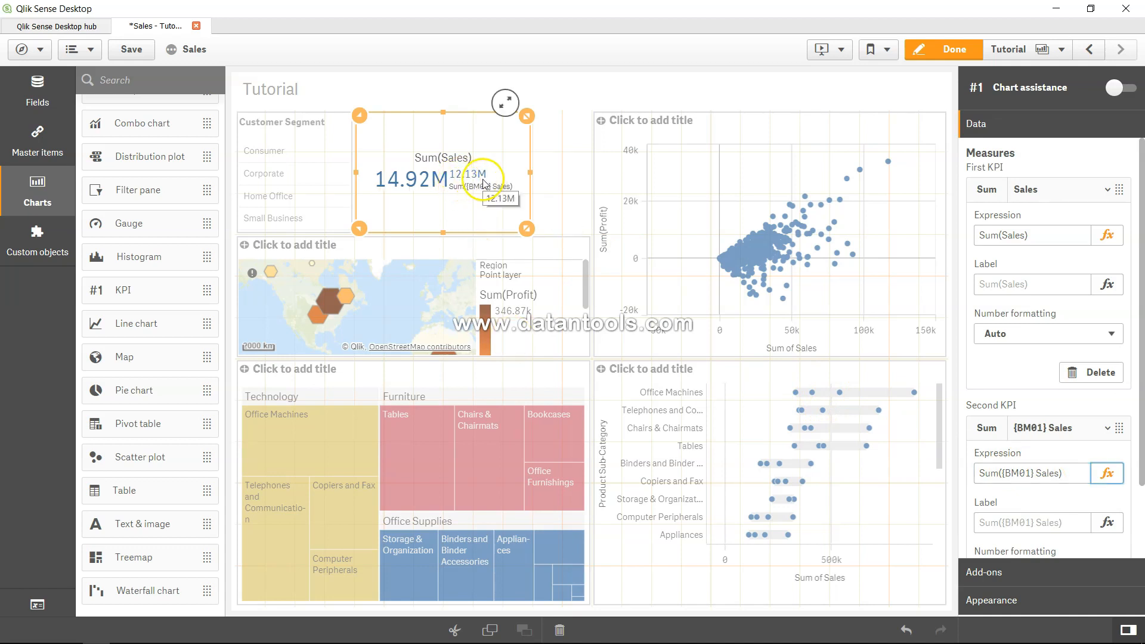
- Finish editing the sheet and apply the BM01 bookmark
{"action": "left_click", "coordinate": [929, 63]}
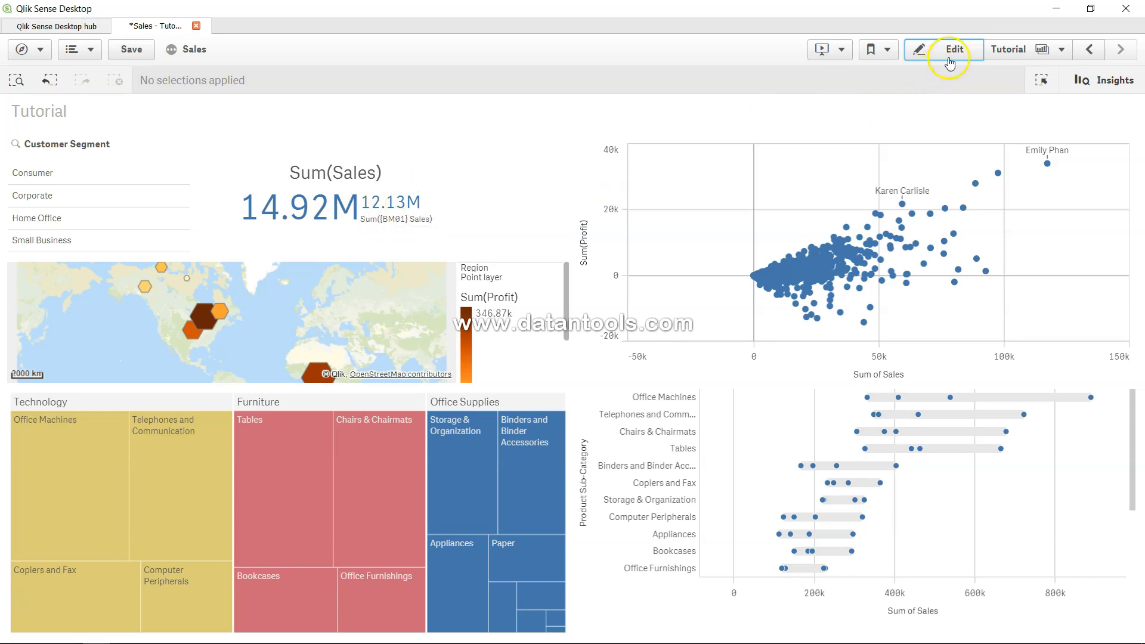
{"action": "left_click", "coordinate": [887, 50]}
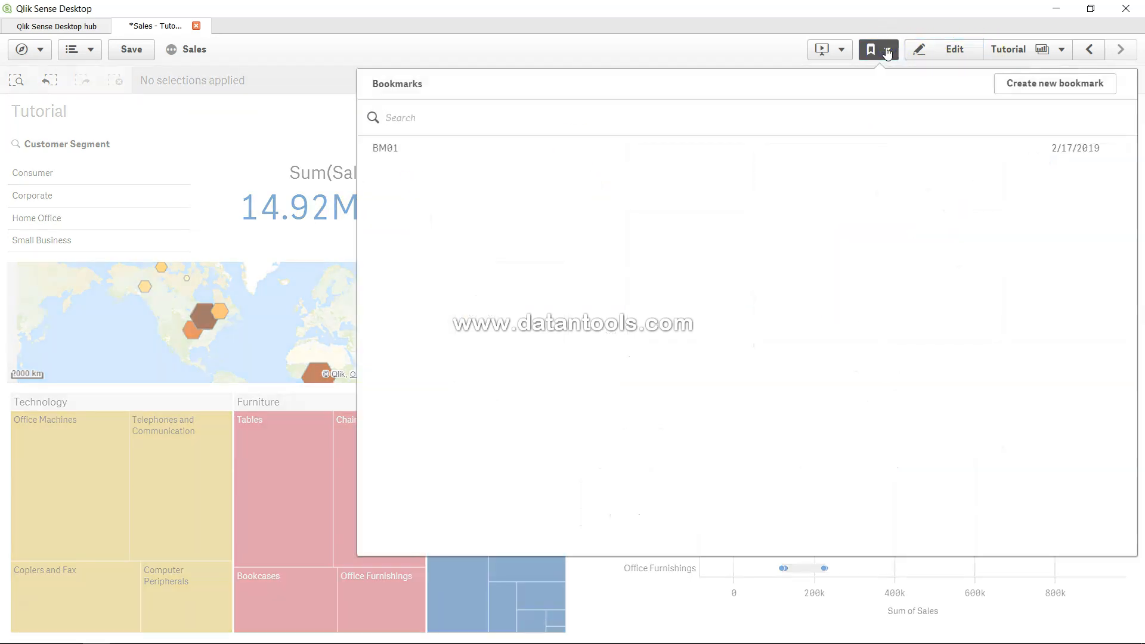
{"action": "left_click", "coordinate": [398, 154]}
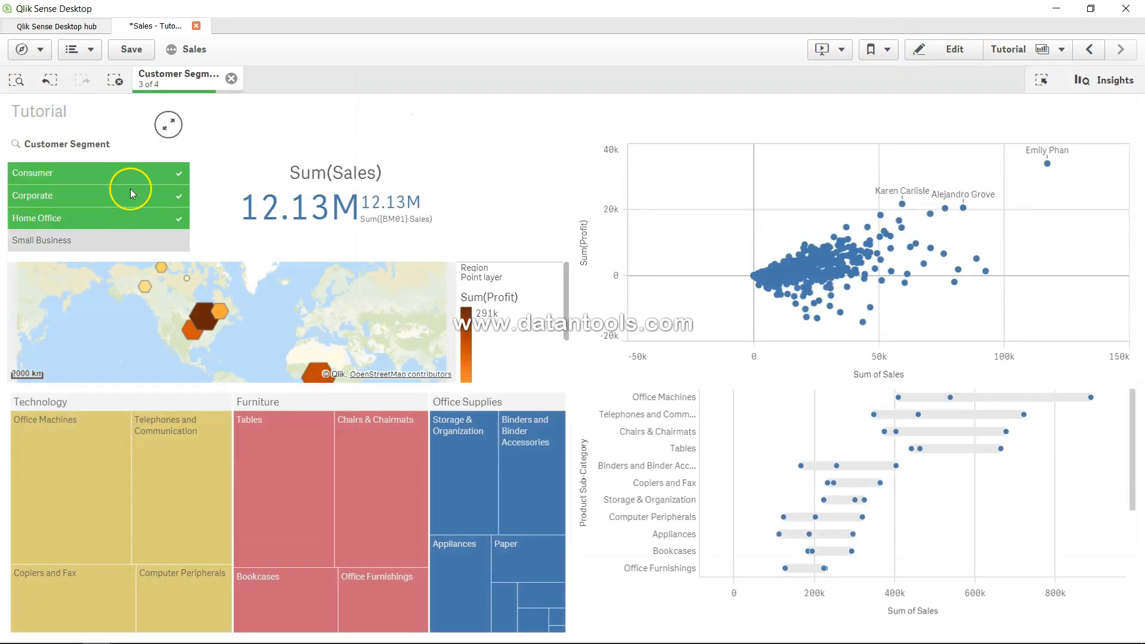
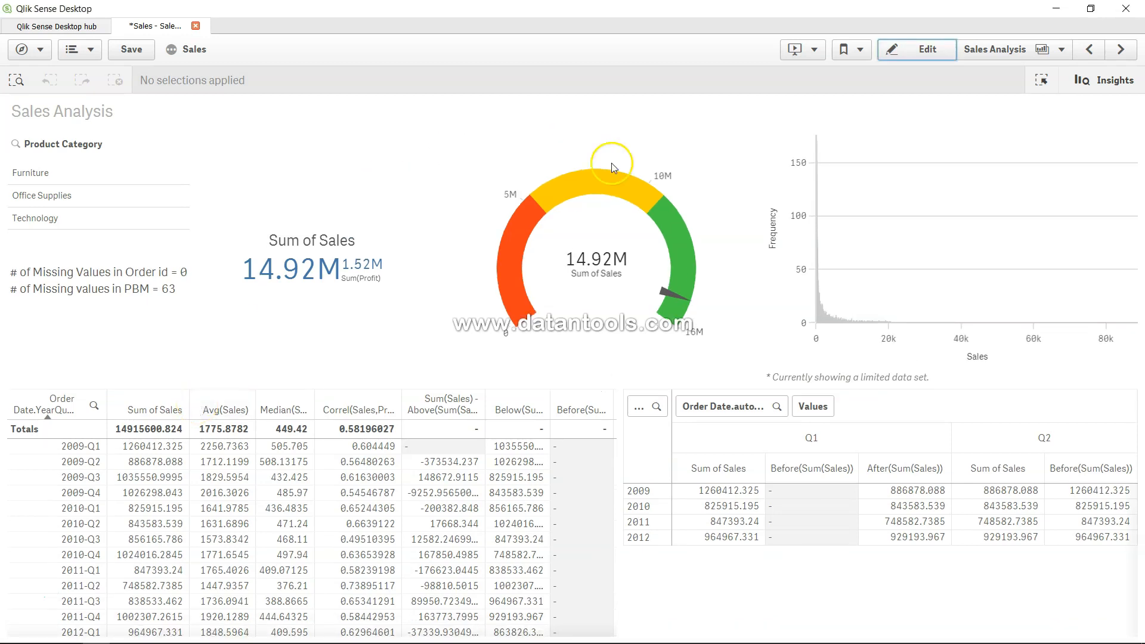
- Start editing the Sales Analysis sheet and set the KPI's first measure expression to Sum({1-$}Sales) in the expression editor
{"action": "left_click", "coordinate": [929, 50]}
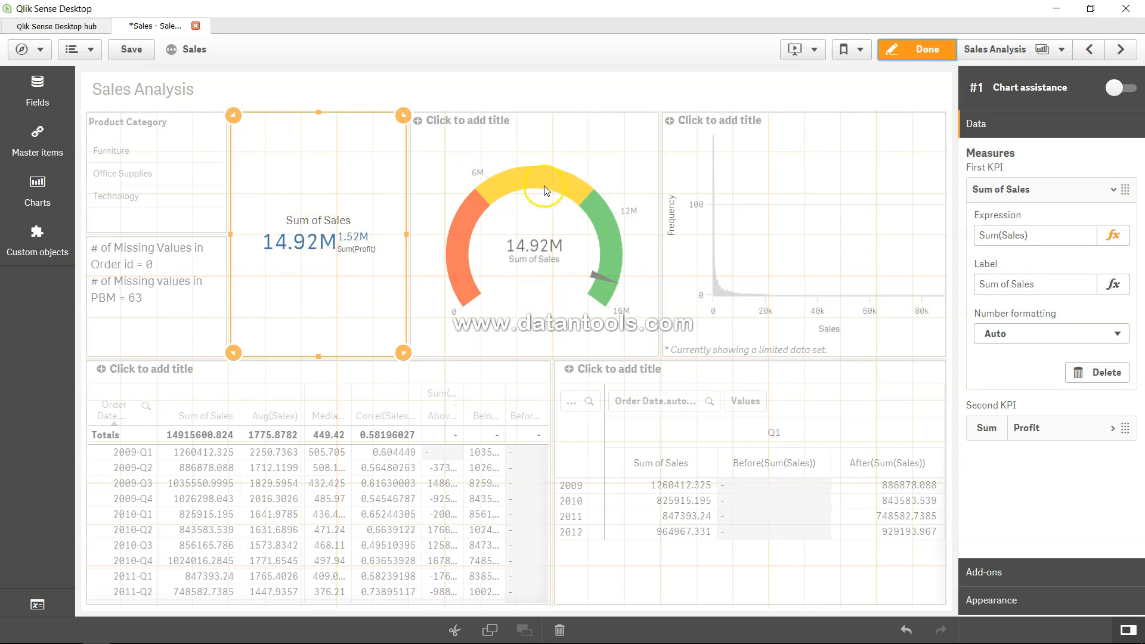
{"action": "left_click", "coordinate": [1004, 236]}
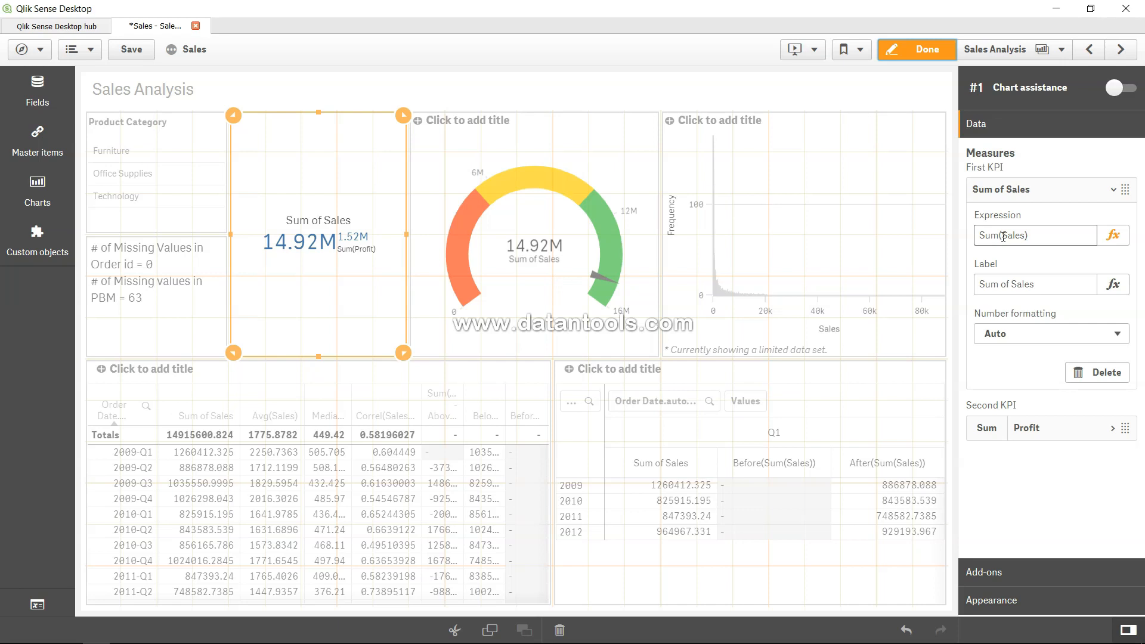
{"action": "left_click_drag", "start_coordinate": [1004, 236], "coordinate": [1021, 237]}
{"action": "left_click", "coordinate": [1022, 236]}
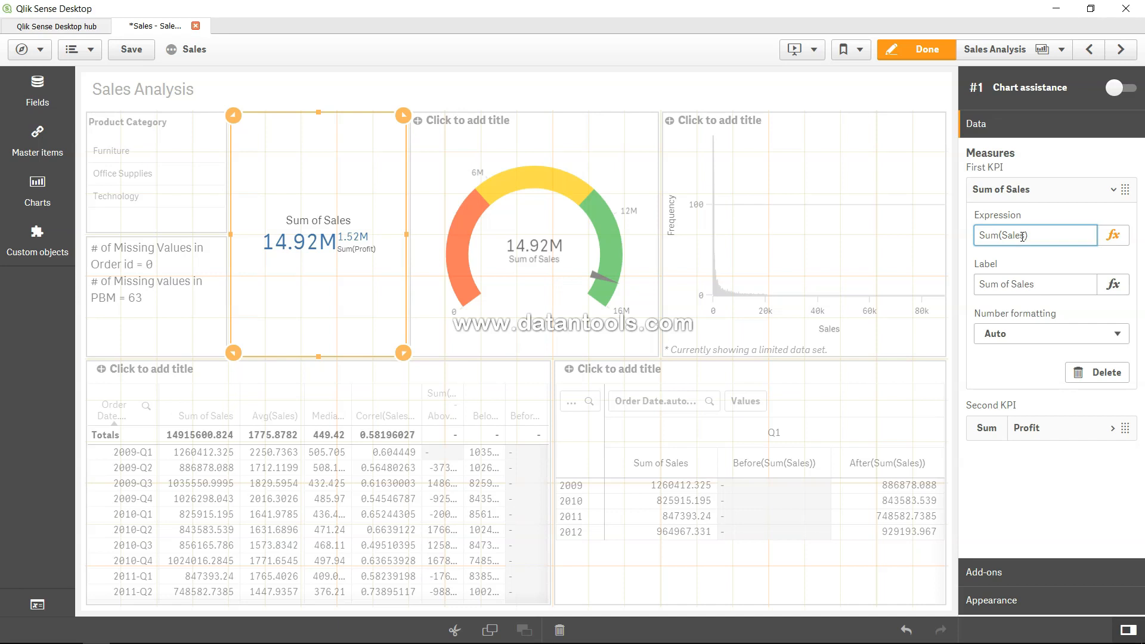
{"action": "left_click", "coordinate": [1112, 237]}
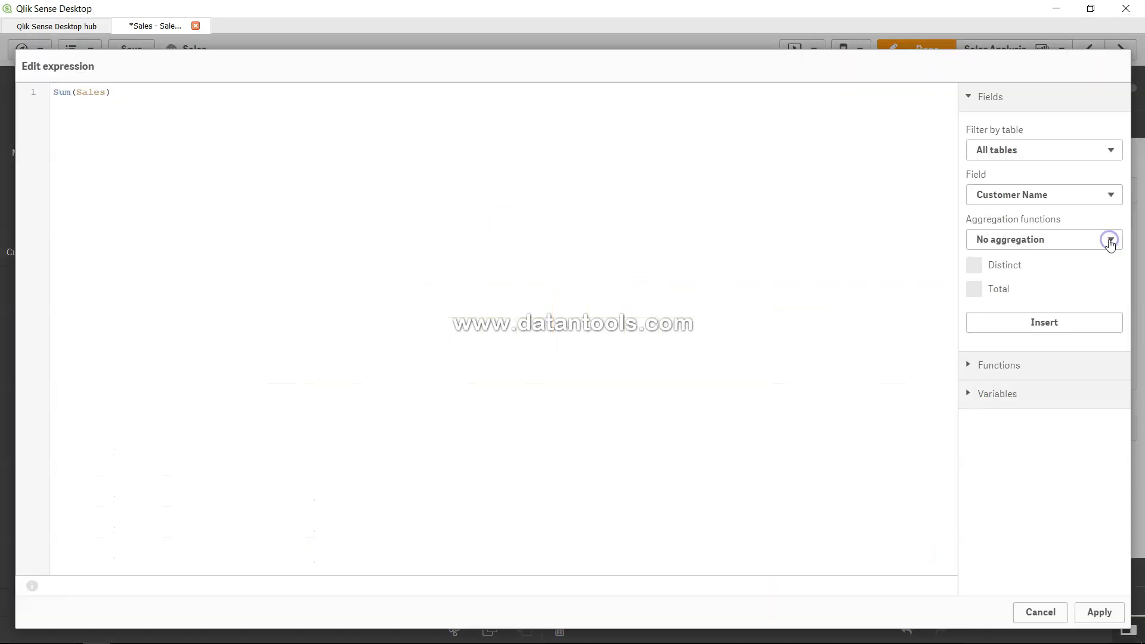
{"action": "left_click", "coordinate": [76, 94]}
{"action": "type", "text": "{}"}
{"action": "type", "text": "1"}
{"action": "type", "text": "-"}
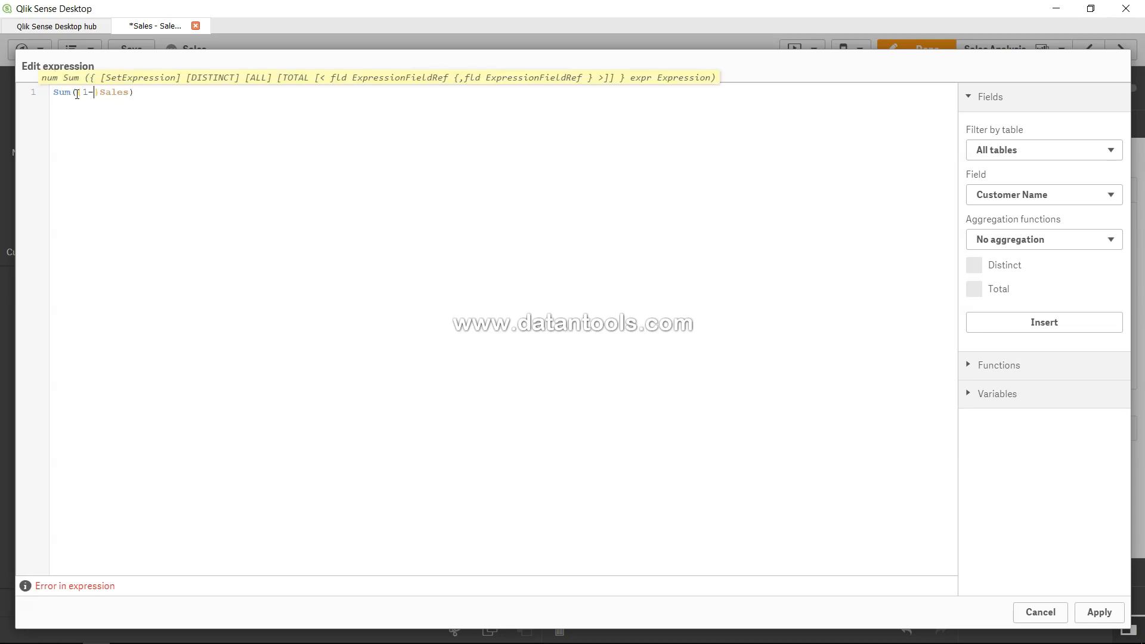
{"action": "type", "text": "$"}
{"action": "left_click", "coordinate": [214, 135]}
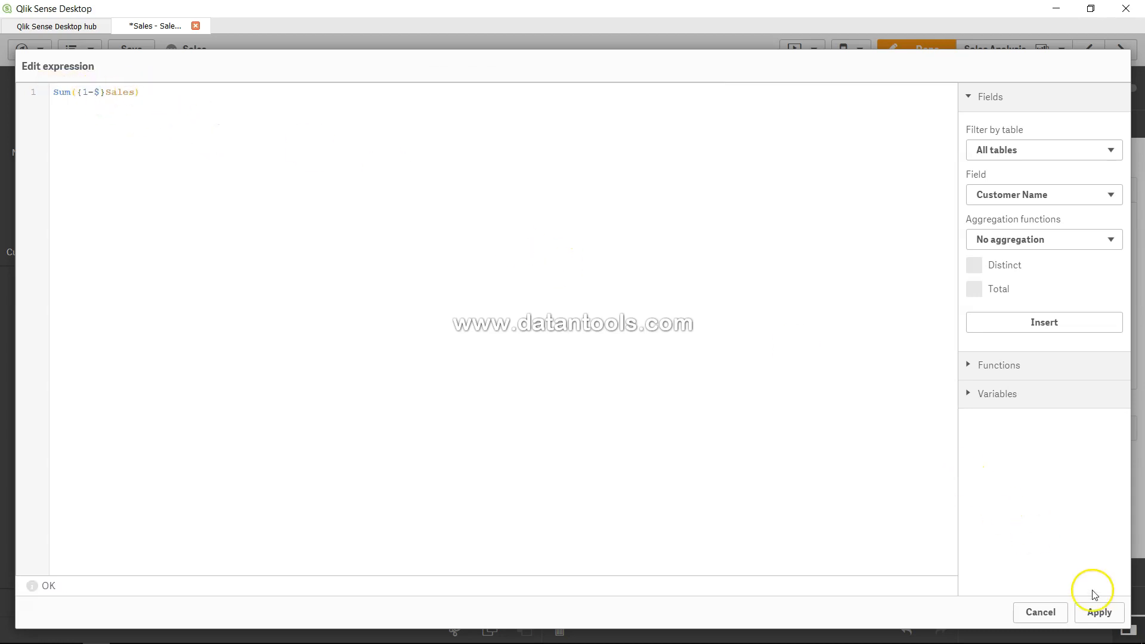
{"action": "left_click", "coordinate": [1099, 612]}
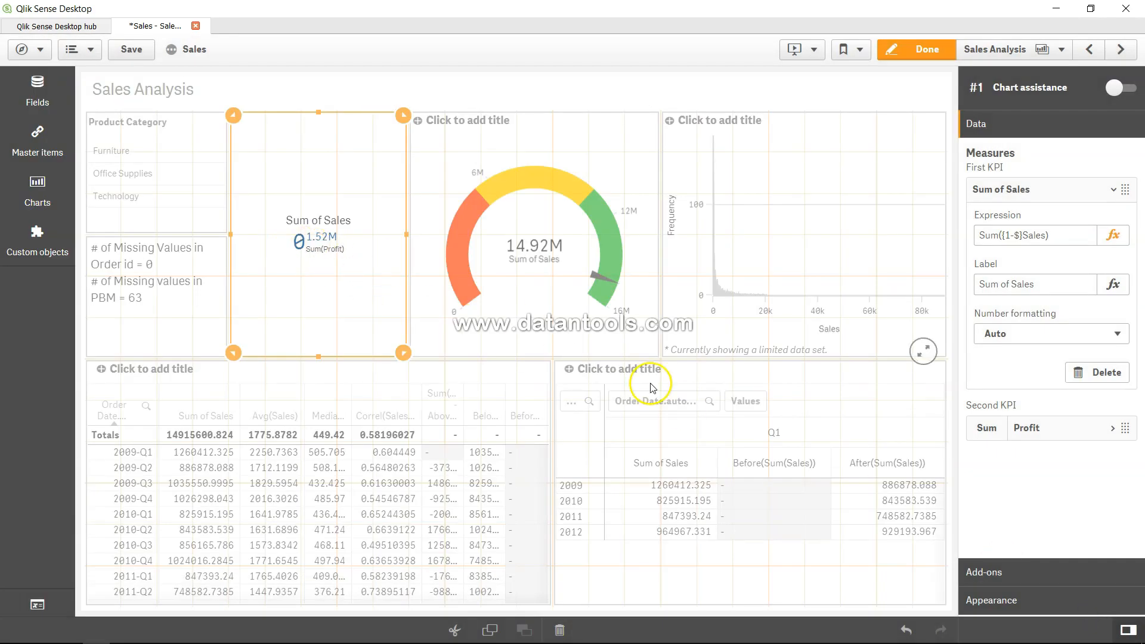
- Finish editing the sheet and select Furniture and Technology in Product Category
{"action": "left_click", "coordinate": [1018, 235]}
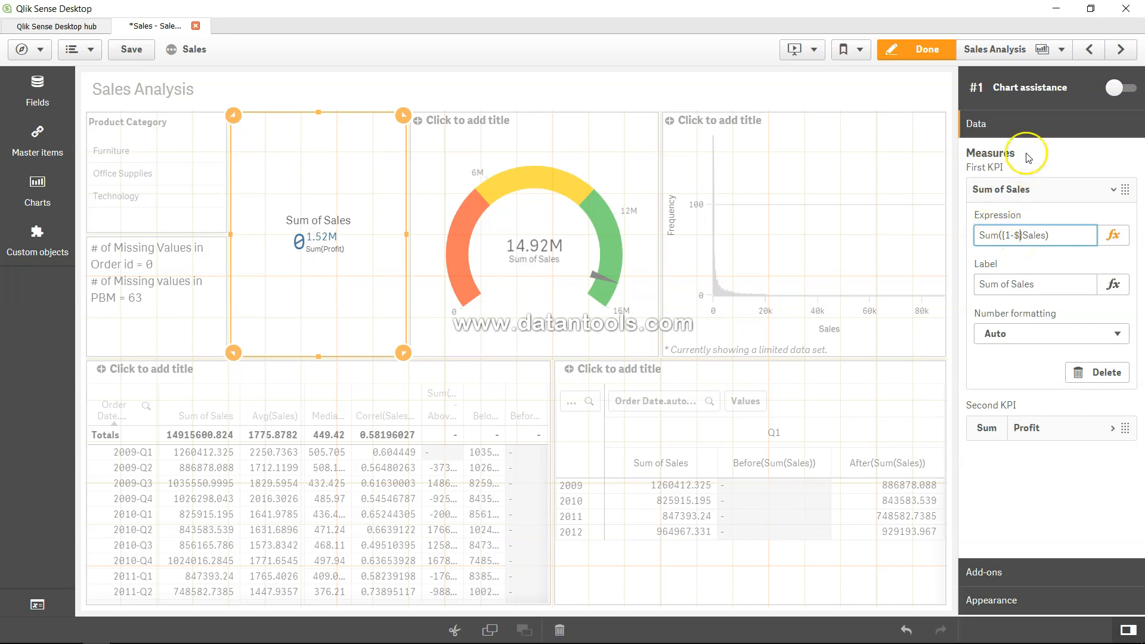
{"action": "left_click", "coordinate": [915, 52]}
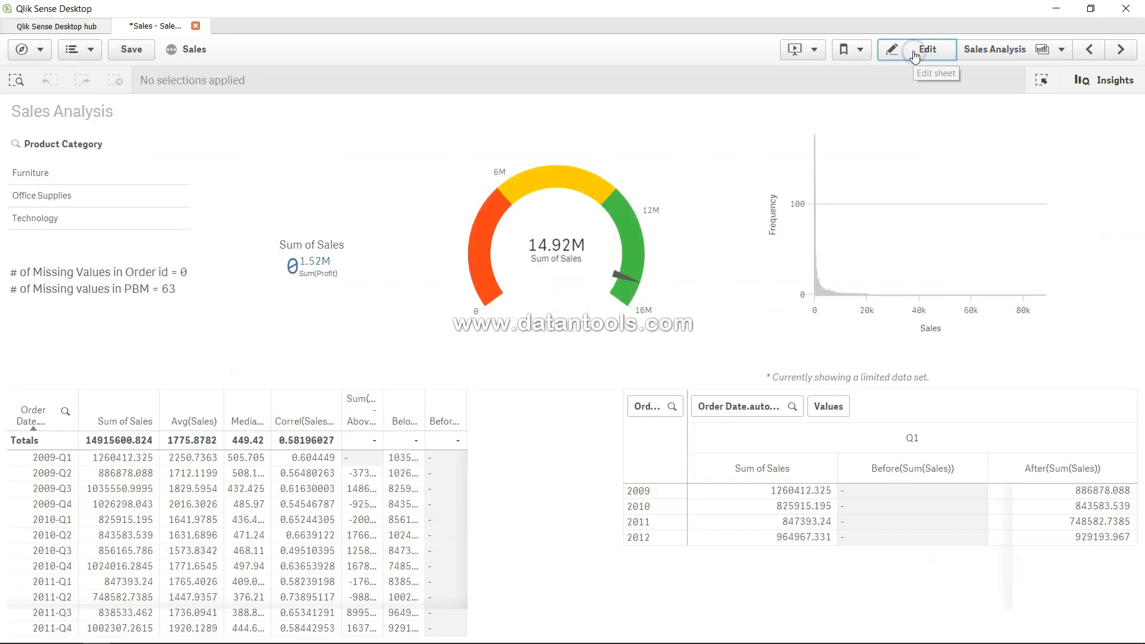
{"action": "left_click", "coordinate": [45, 178]}
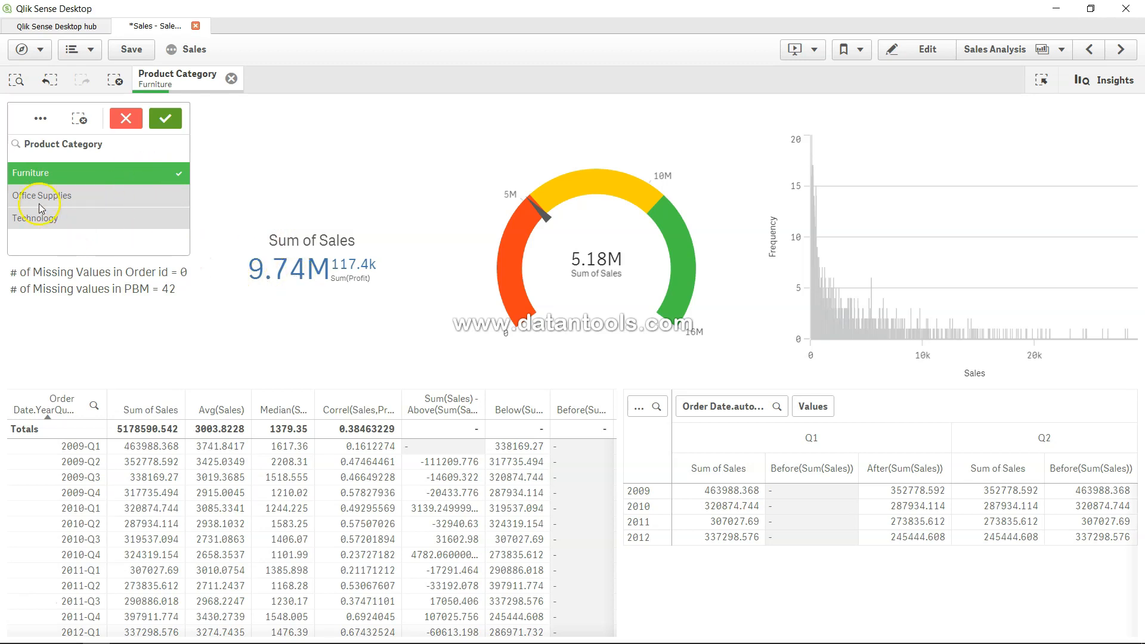
{"action": "left_click", "coordinate": [61, 228]}
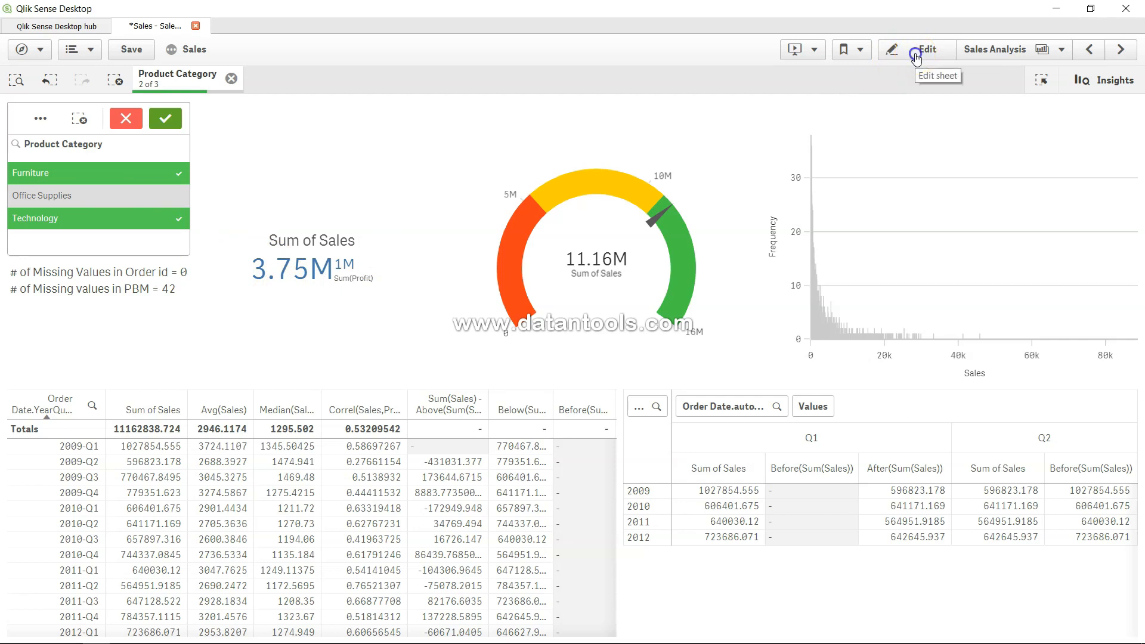
- Reopen the sheet for editing and examine the 1-$ set operation in the KPI's first measure expression
{"action": "left_click", "coordinate": [917, 58]}
{"action": "left_click_drag", "start_coordinate": [1022, 235], "coordinate": [1006, 238]}
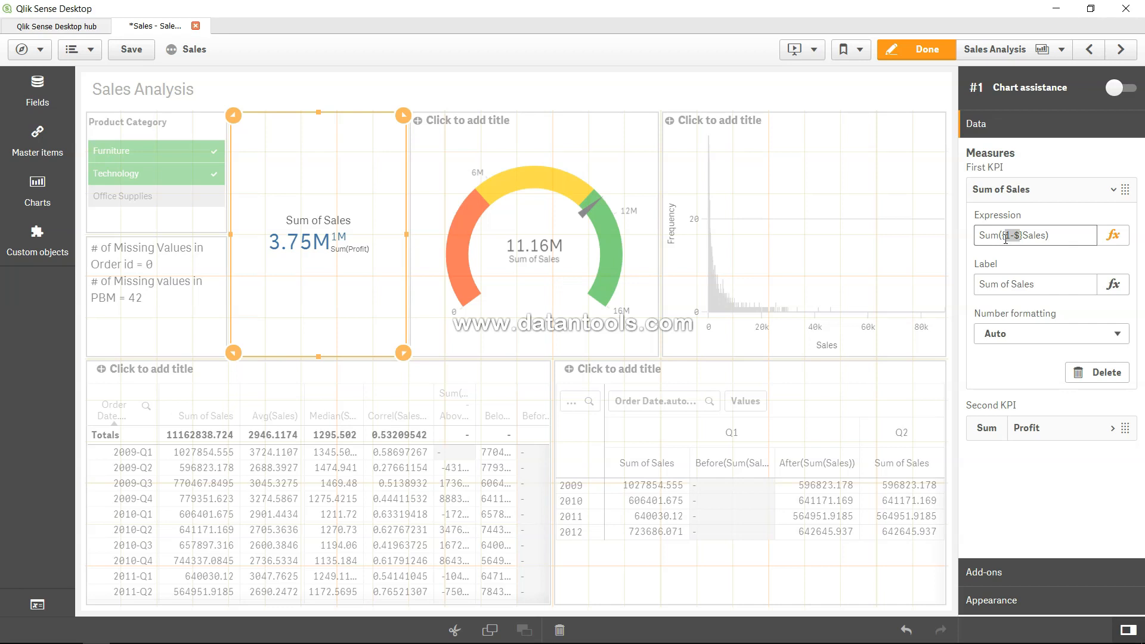
{"action": "left_click", "coordinate": [1011, 238]}
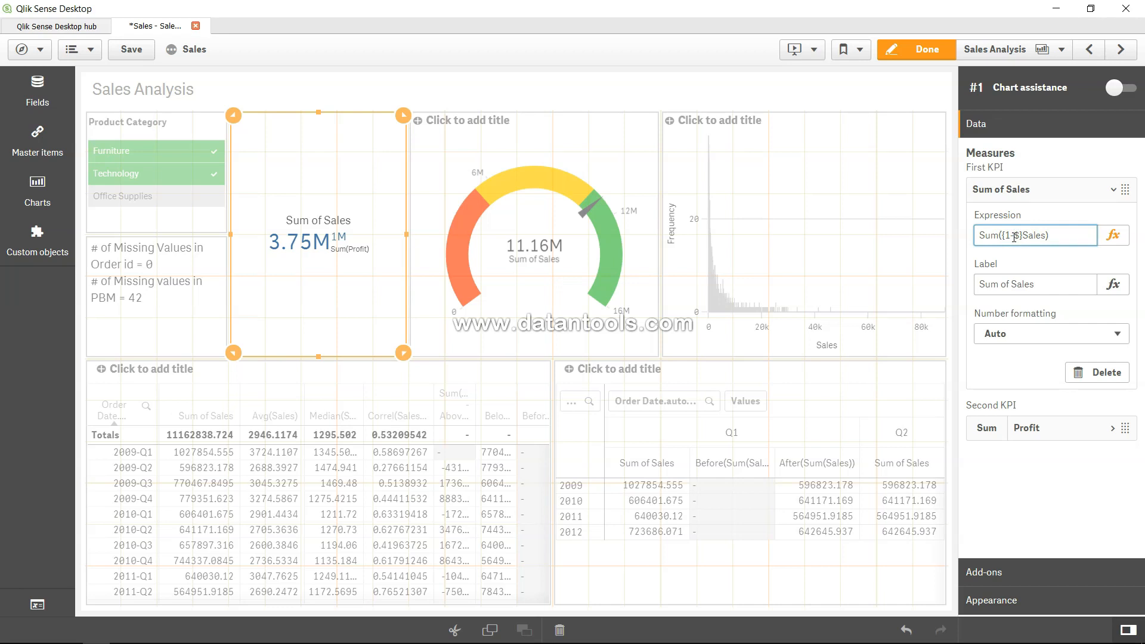
{"action": "key", "text": "Return"}
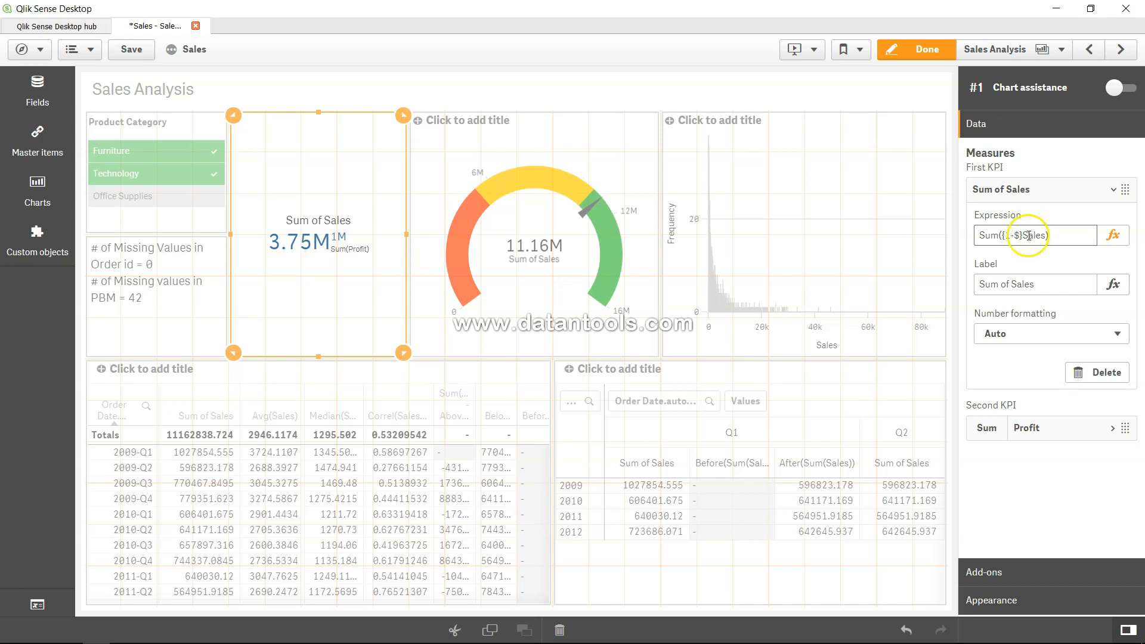
{"action": "left_click", "coordinate": [1009, 235]}
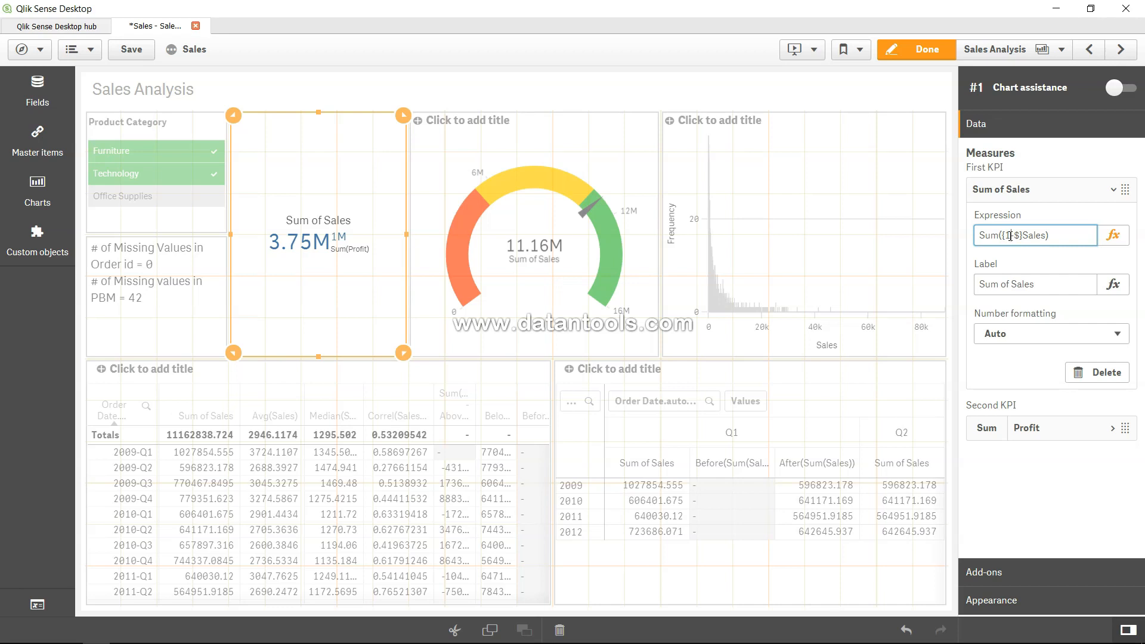
{"action": "left_click_drag", "start_coordinate": [1020, 235], "coordinate": [1013, 235]}
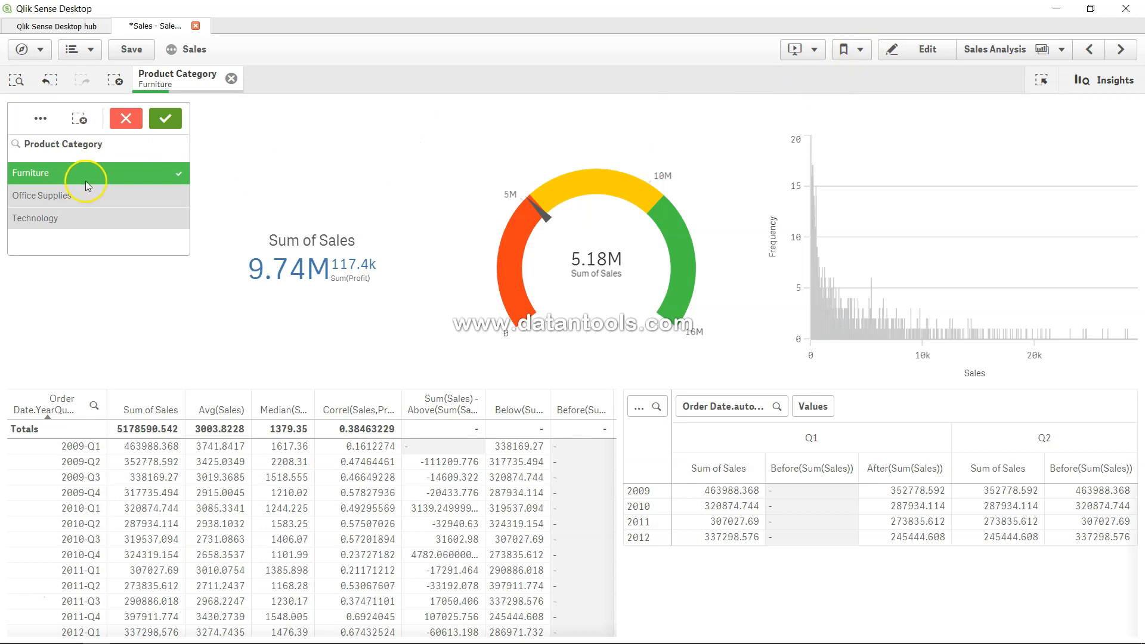
- Create a bookmark of the Furniture selection titled BM_Furniture with the description "Furniture related information"
{"action": "left_click", "coordinate": [862, 52]}
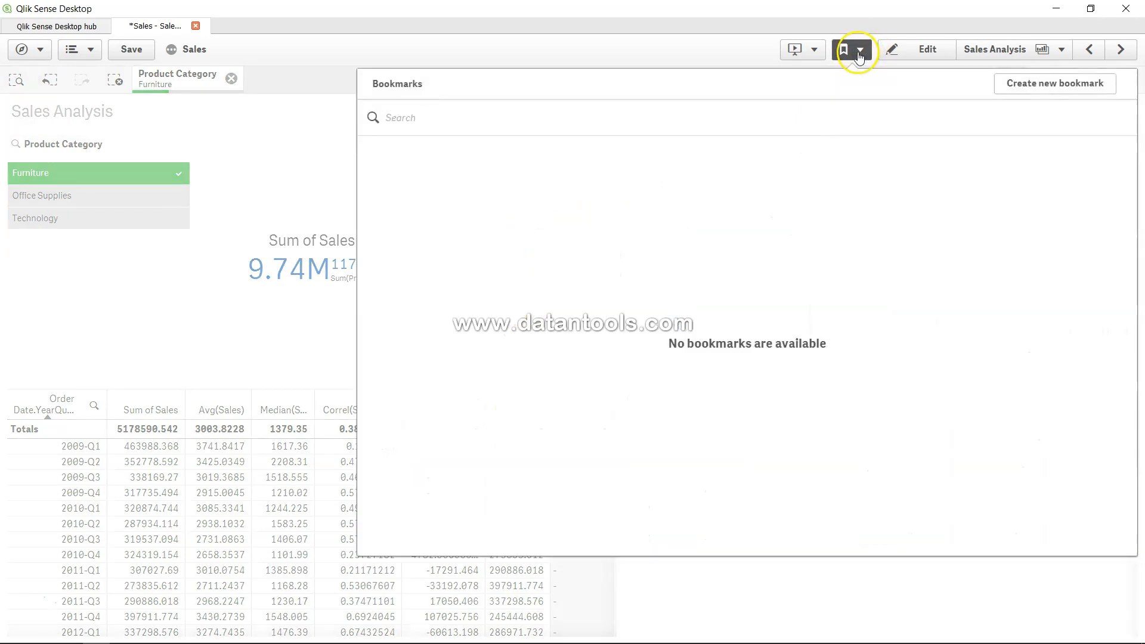
{"action": "left_click", "coordinate": [1026, 86]}
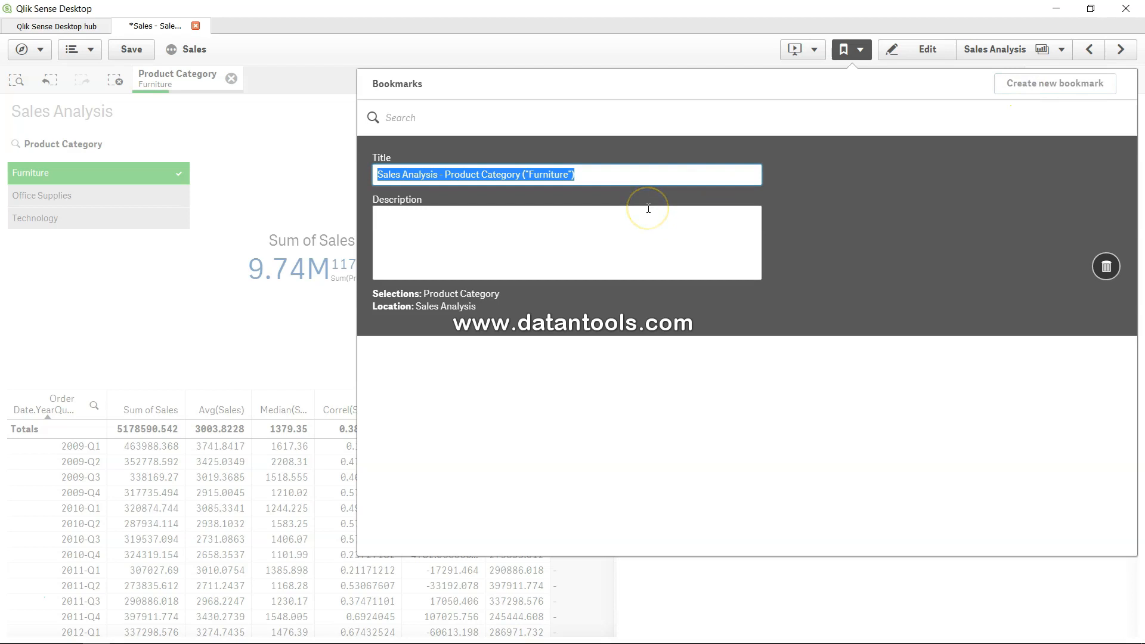
{"action": "type", "text": "BM_"}
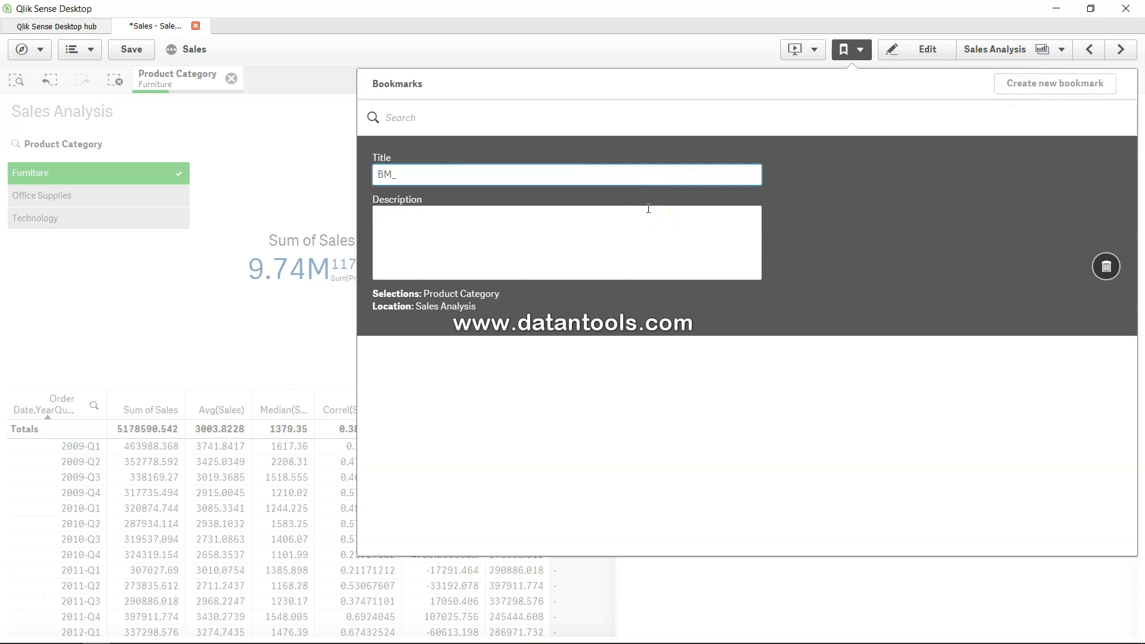
{"action": "type", "text": "Furniture"}
{"action": "left_click", "coordinate": [648, 209]}
{"action": "left_click", "coordinate": [448, 254]}
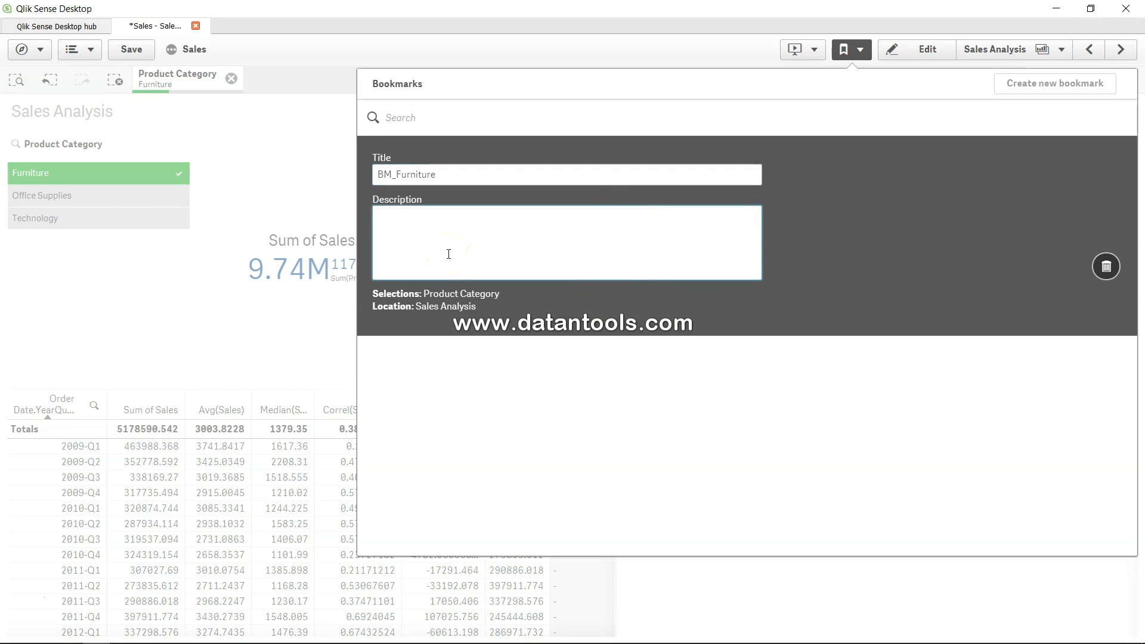
{"action": "type", "text": "Furniture related informatoin"}
{"action": "left_click", "coordinate": [672, 407]}
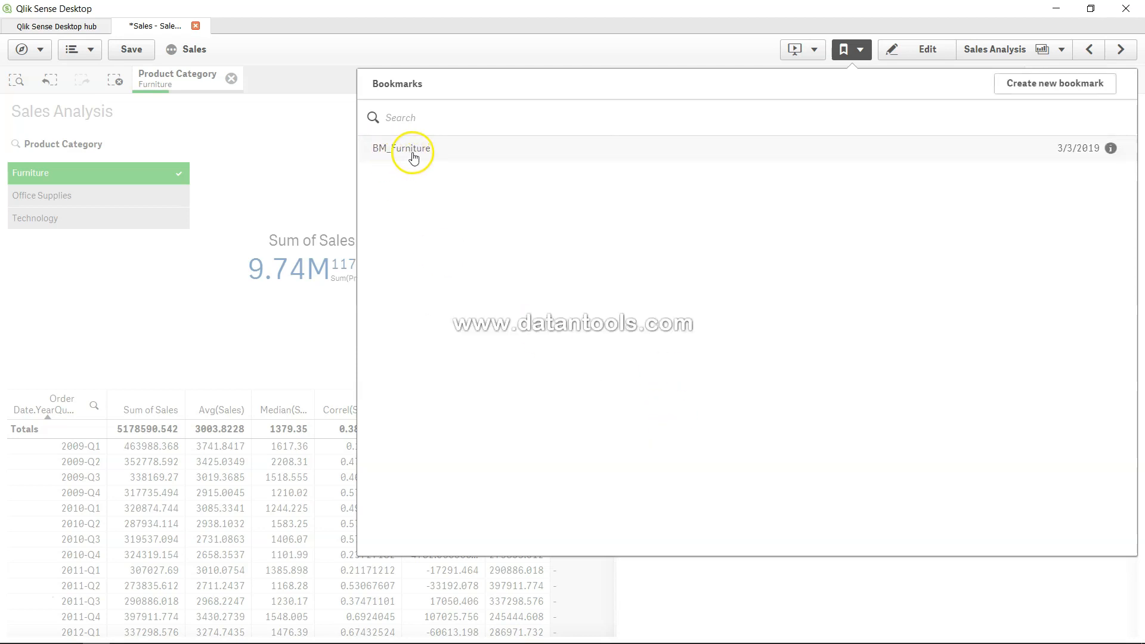
- Test the BM_Furniture bookmark by applying it before and after clearing the Product Category selection
{"action": "left_click", "coordinate": [413, 155]}
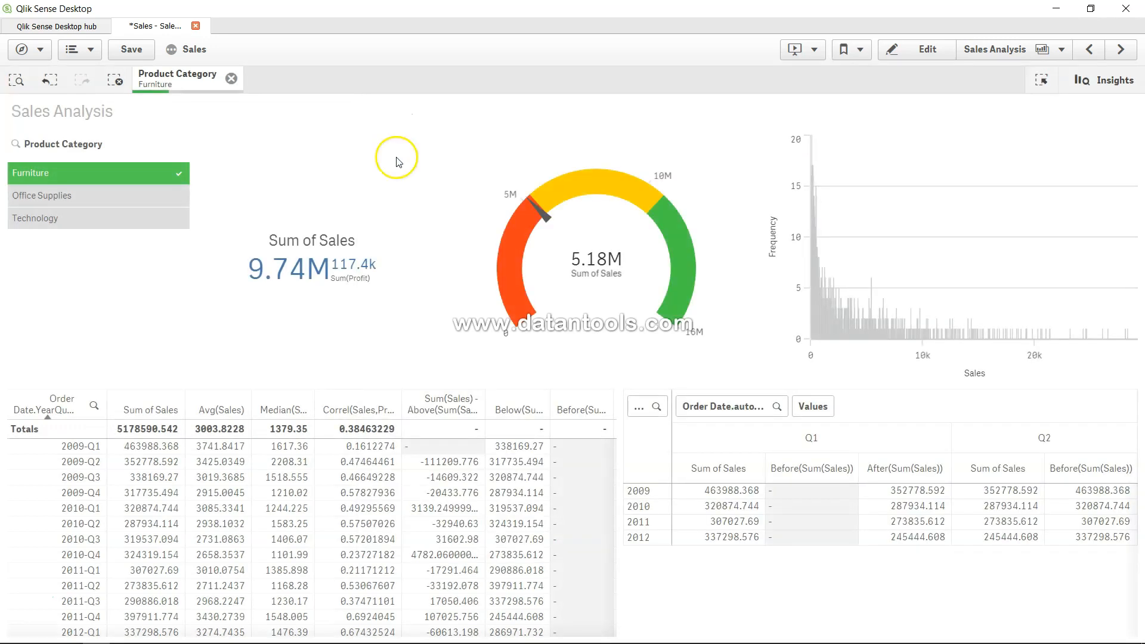
{"action": "left_click", "coordinate": [231, 78]}
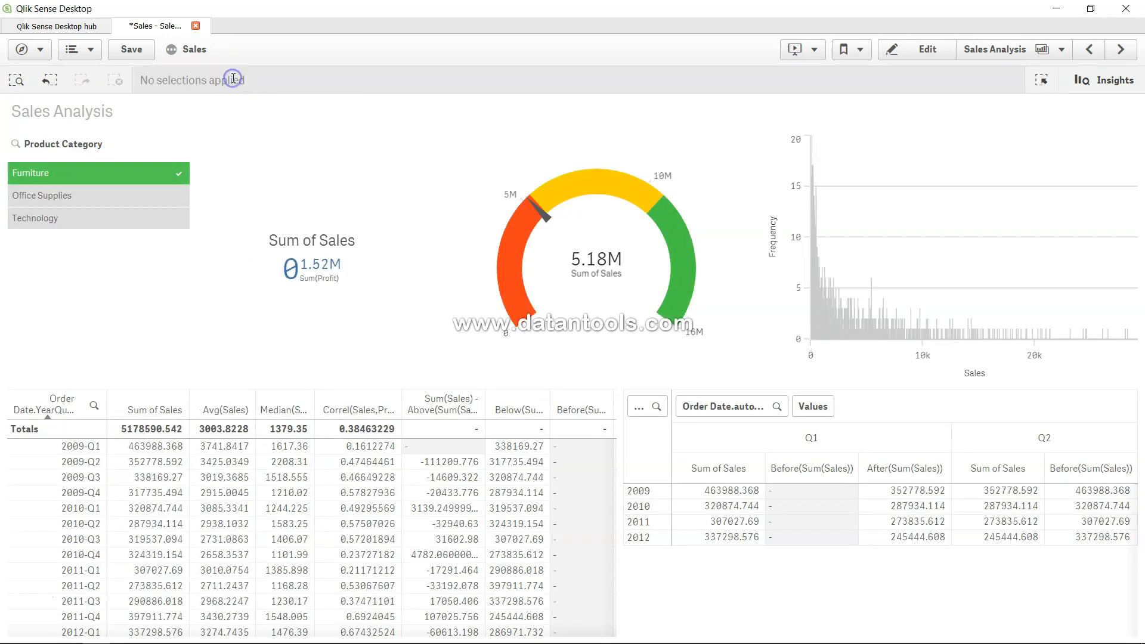
{"action": "left_click", "coordinate": [860, 51]}
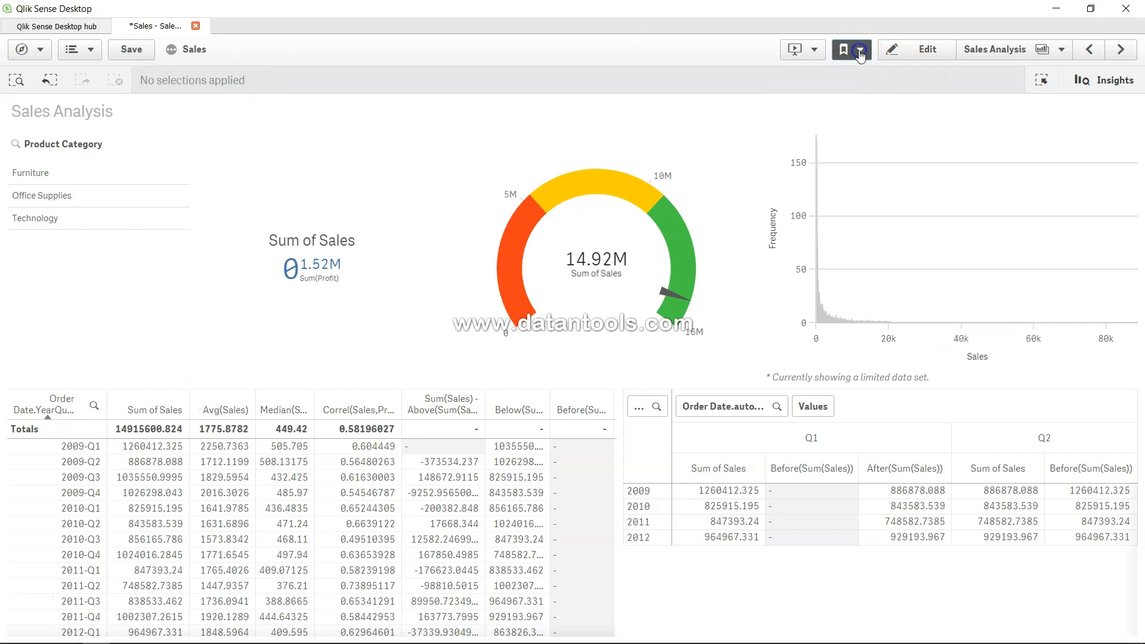
{"action": "left_click", "coordinate": [678, 156]}
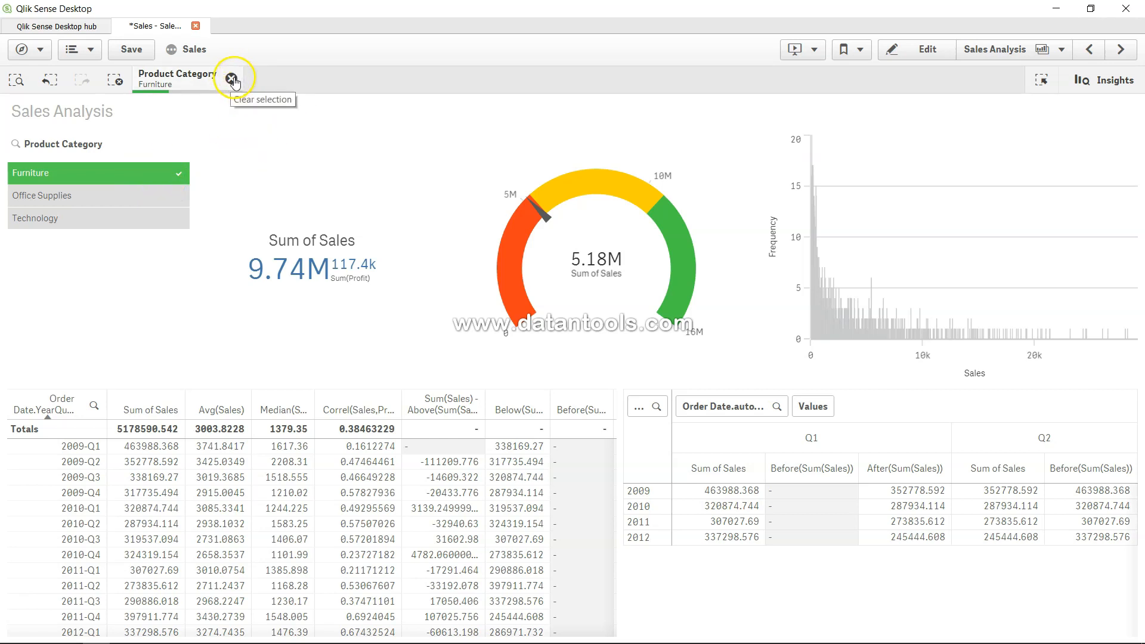
- Start editing the sheet and set the KPI's first measure expression to Sum({BM_Furniture * $}Sales) in the expression editor
{"action": "left_click", "coordinate": [912, 49]}
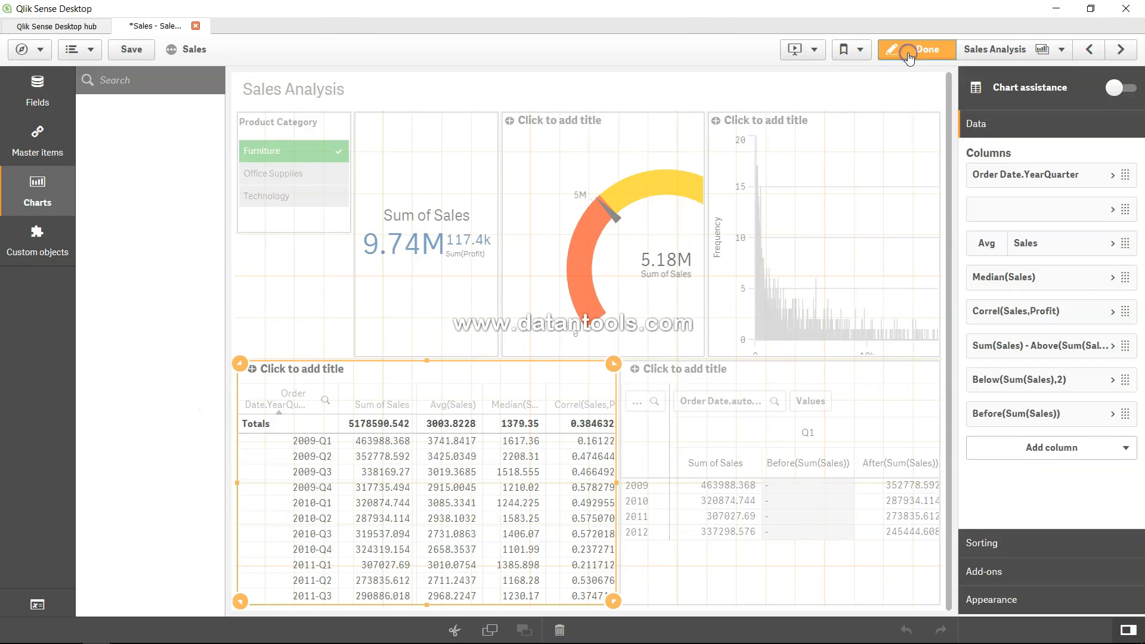
{"action": "left_click", "coordinate": [439, 166]}
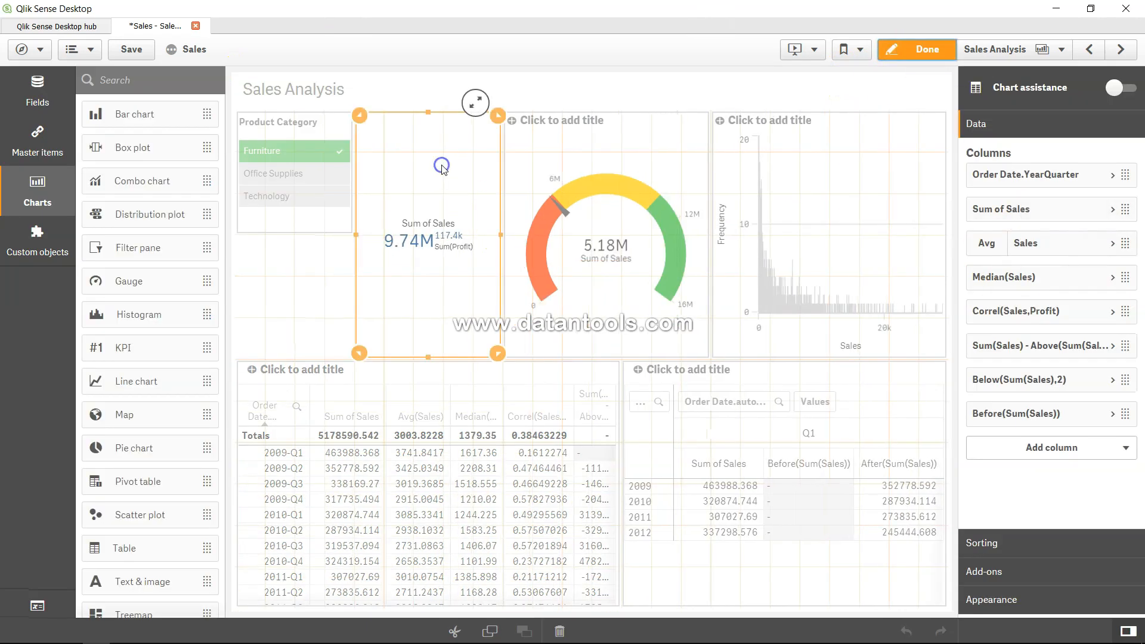
{"action": "type", "text": "$}Sales)"}
{"action": "left_click", "coordinate": [1028, 234]}
{"action": "left_click", "coordinate": [1113, 236]}
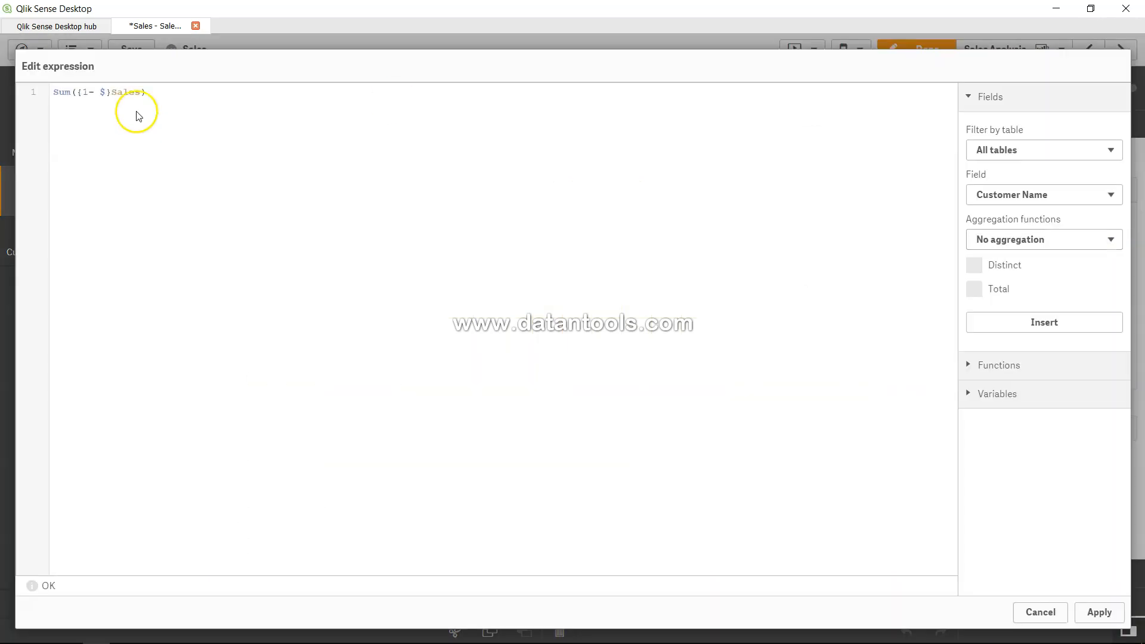
{"action": "left_click_drag", "start_coordinate": [95, 93], "coordinate": [81, 109]}
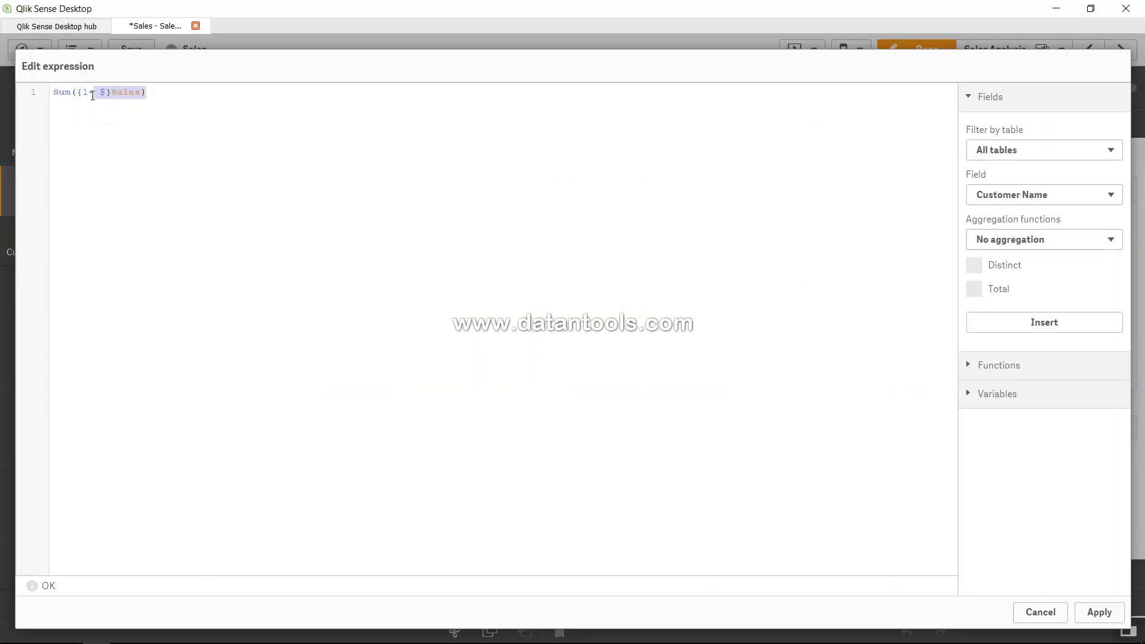
{"action": "left_click", "coordinate": [117, 118]}
{"action": "key", "text": "BackSpace"}
{"action": "key", "text": "BackSpace"}
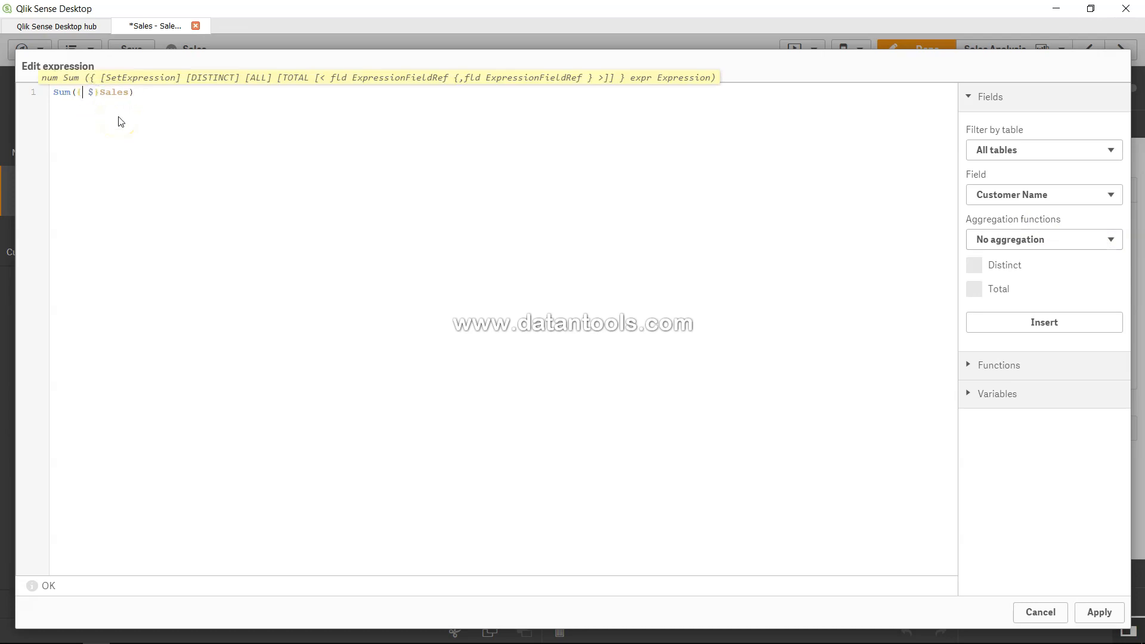
{"action": "type", "text": "BM_Furniture"}
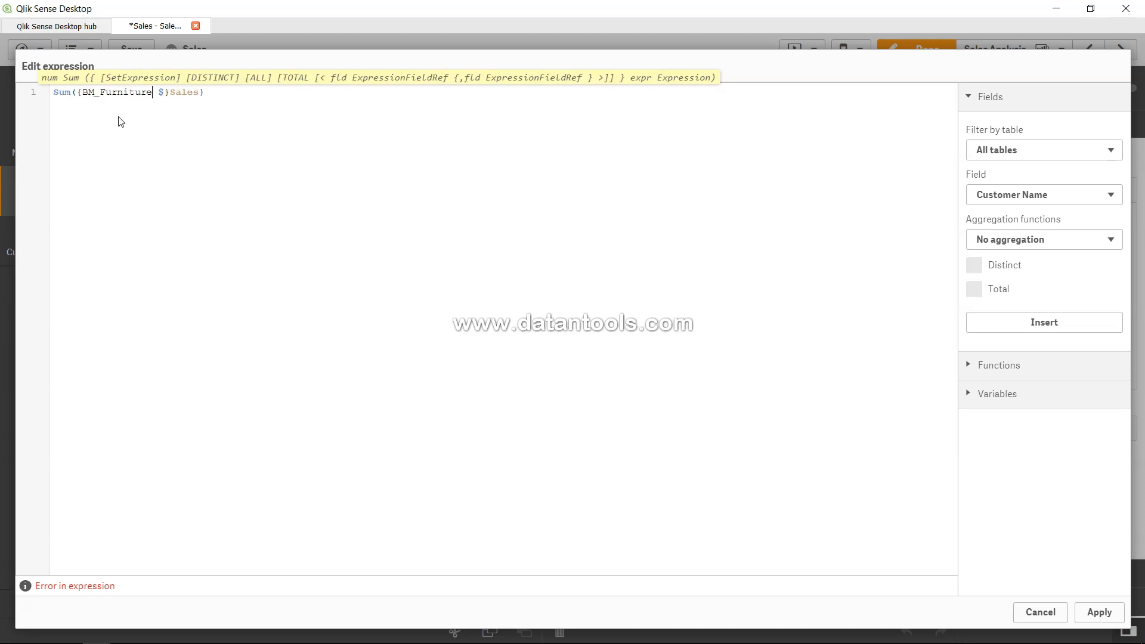
{"action": "type", "text": " *"}
{"action": "left_click", "coordinate": [260, 91]}
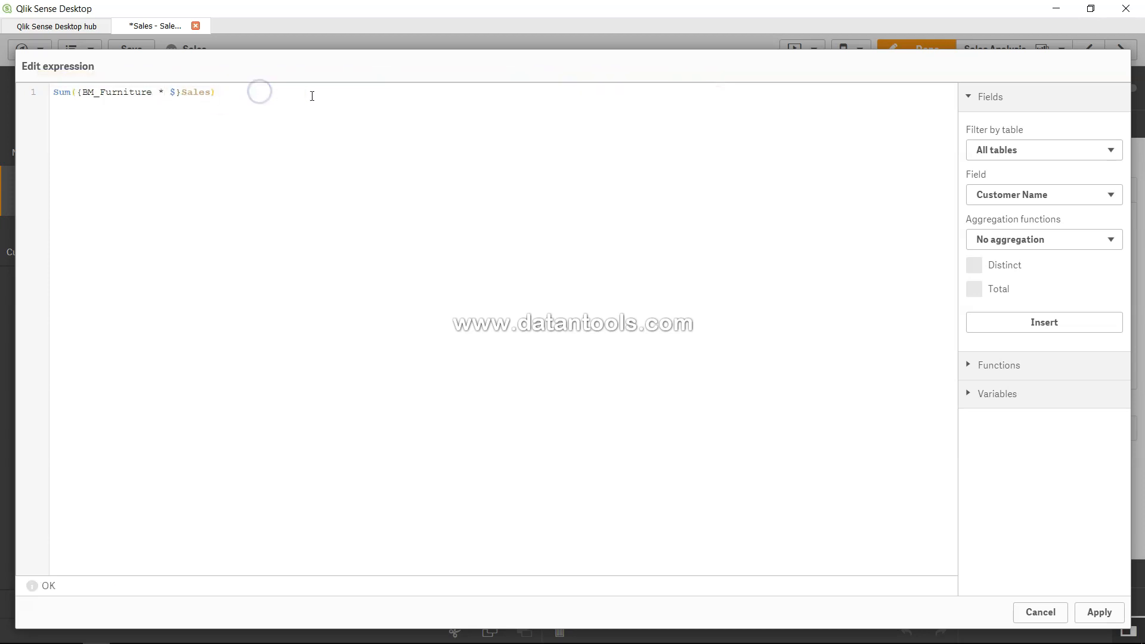
{"action": "left_click", "coordinate": [1100, 612]}
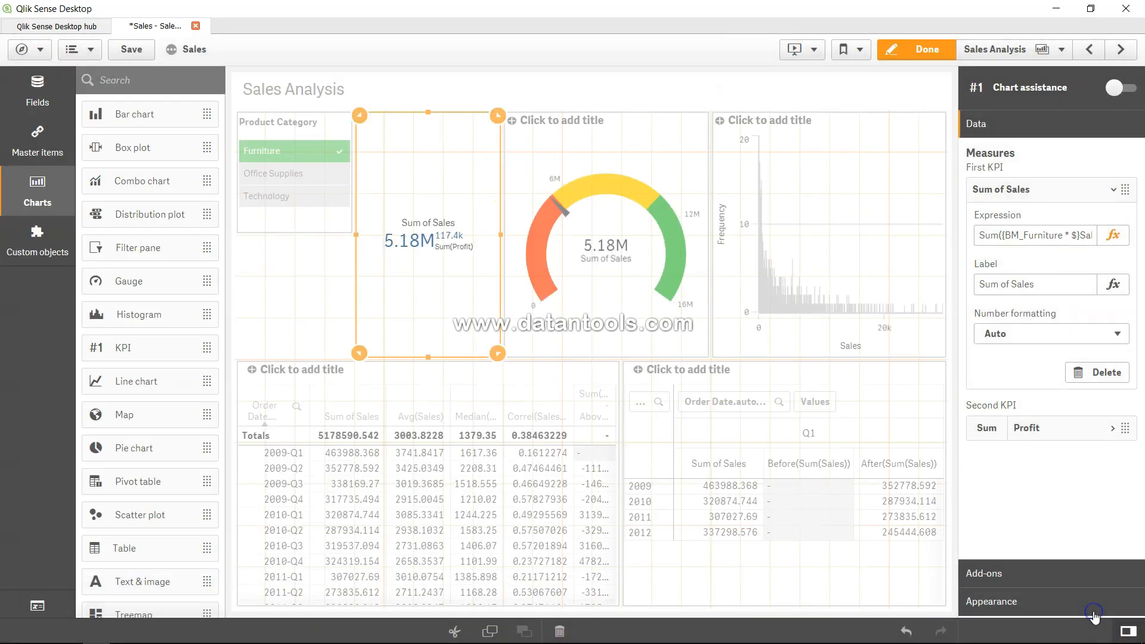
{"action": "mouse_move", "coordinate": [395, 260]}
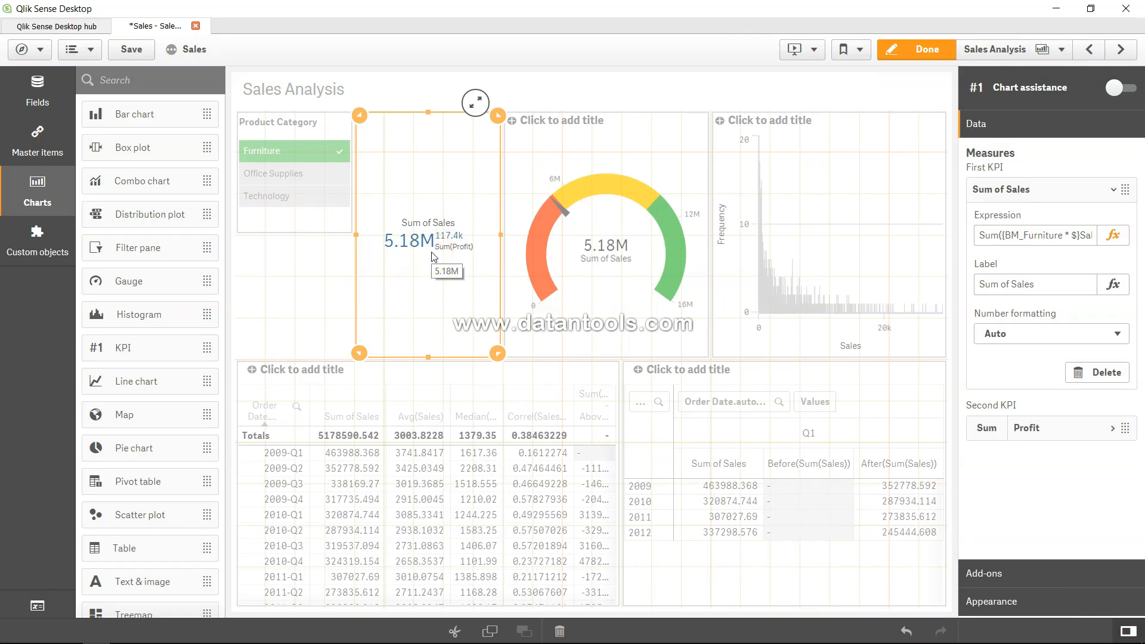
- Add a Ship Mode filter pane below Product Category and stretch it down to list its values
{"action": "left_click", "coordinate": [324, 273]}
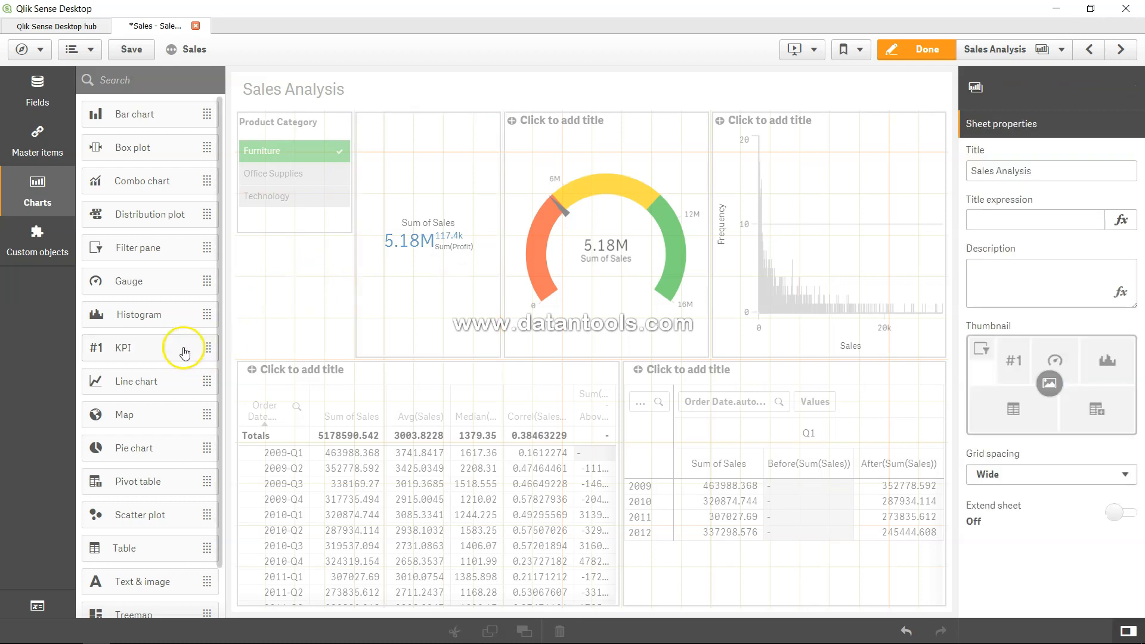
{"action": "left_click_drag", "start_coordinate": [146, 254], "coordinate": [267, 267]}
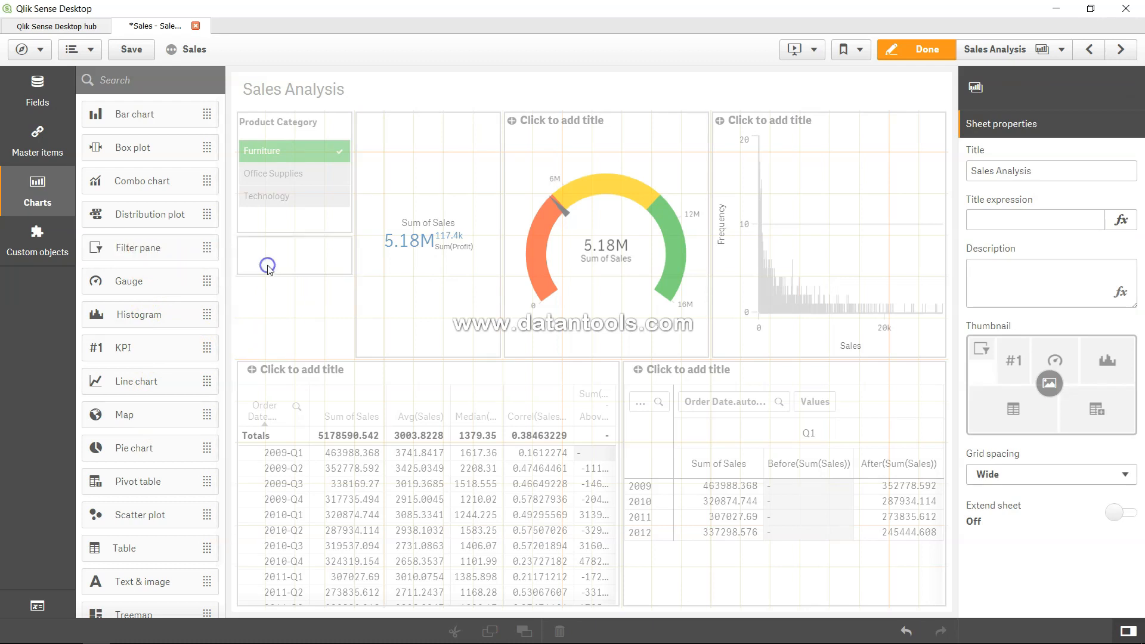
{"action": "left_click", "coordinate": [1048, 190]}
{"action": "type", "text": "Ship mod"}
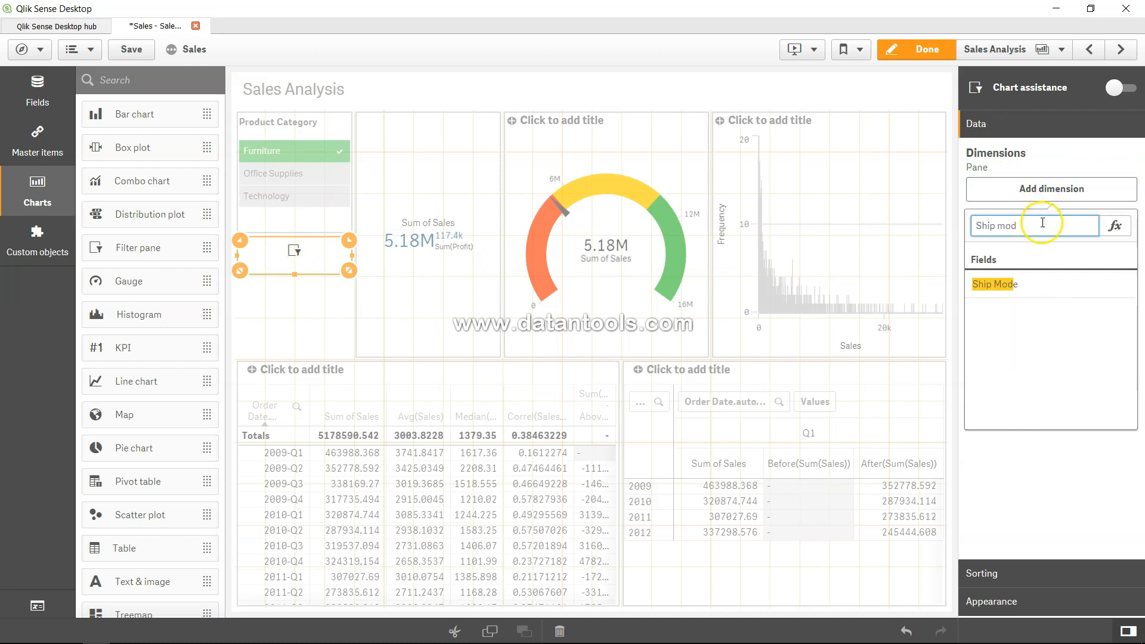
{"action": "left_click", "coordinate": [1016, 284]}
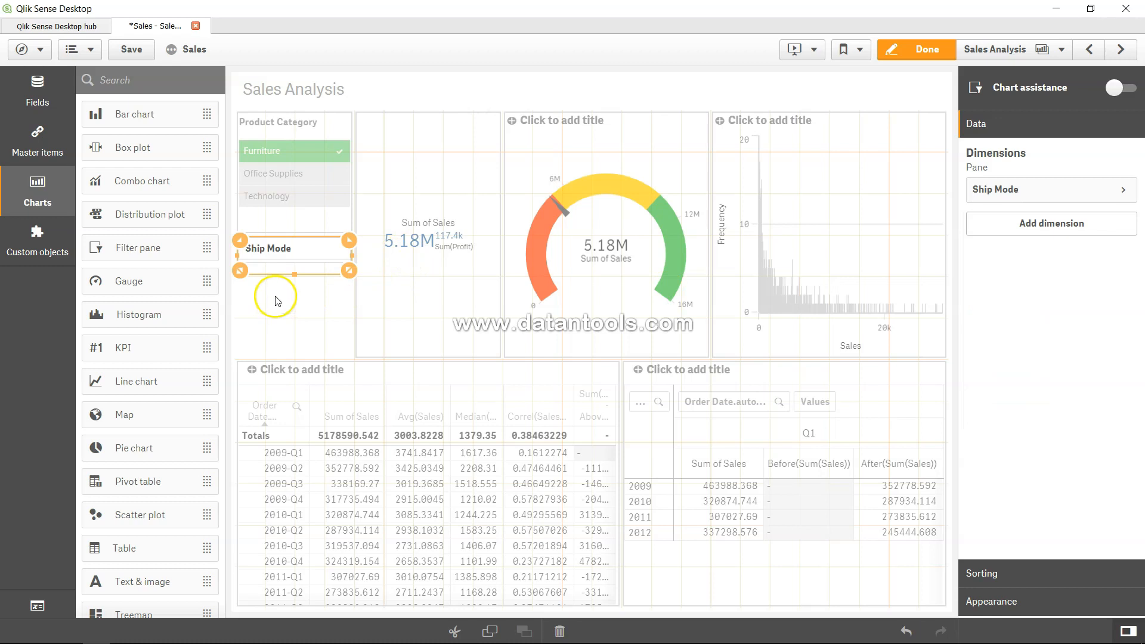
{"action": "left_click_drag", "start_coordinate": [293, 292], "coordinate": [292, 343]}
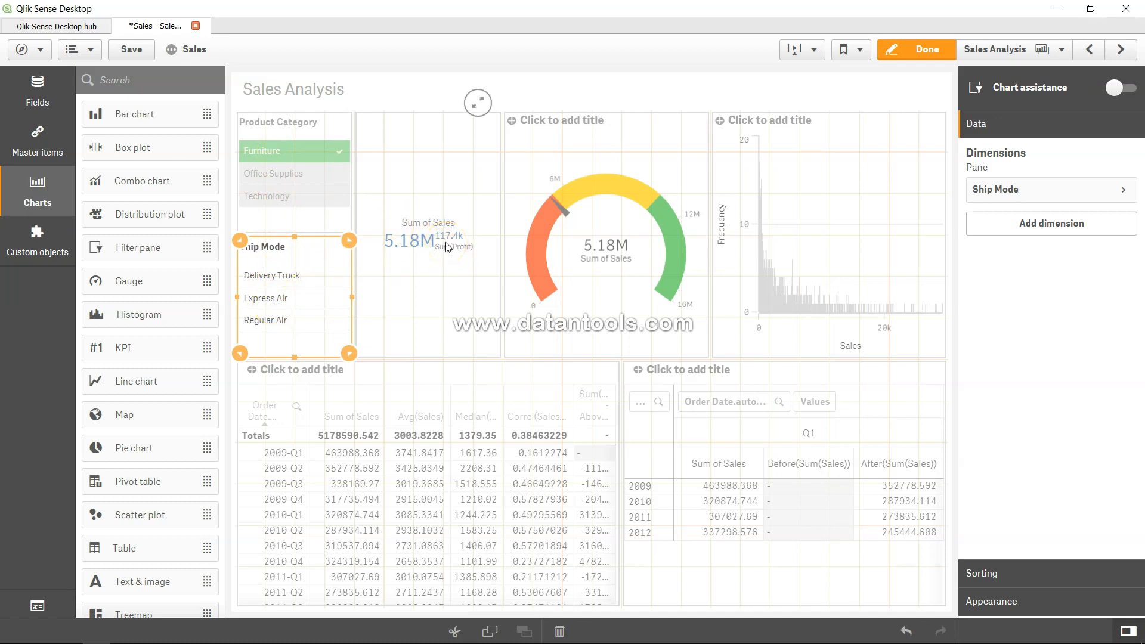
- Finish editing the sheet and clear the Product Category selection
{"action": "left_click", "coordinate": [908, 54]}
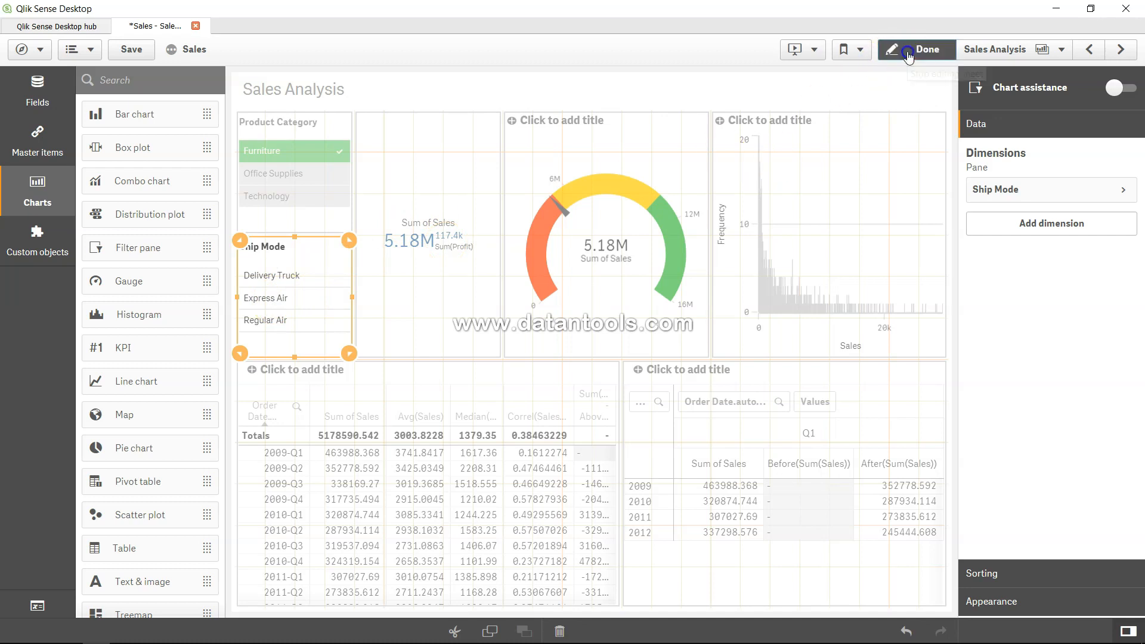
{"action": "left_click", "coordinate": [231, 80]}
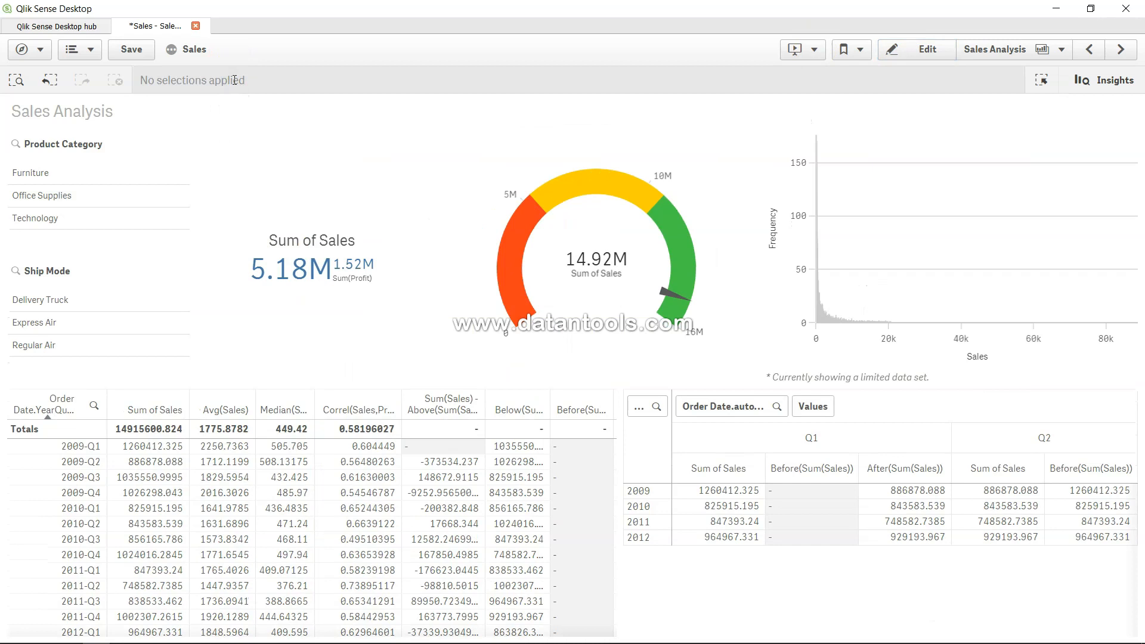
{"action": "mouse_move", "coordinate": [272, 279]}
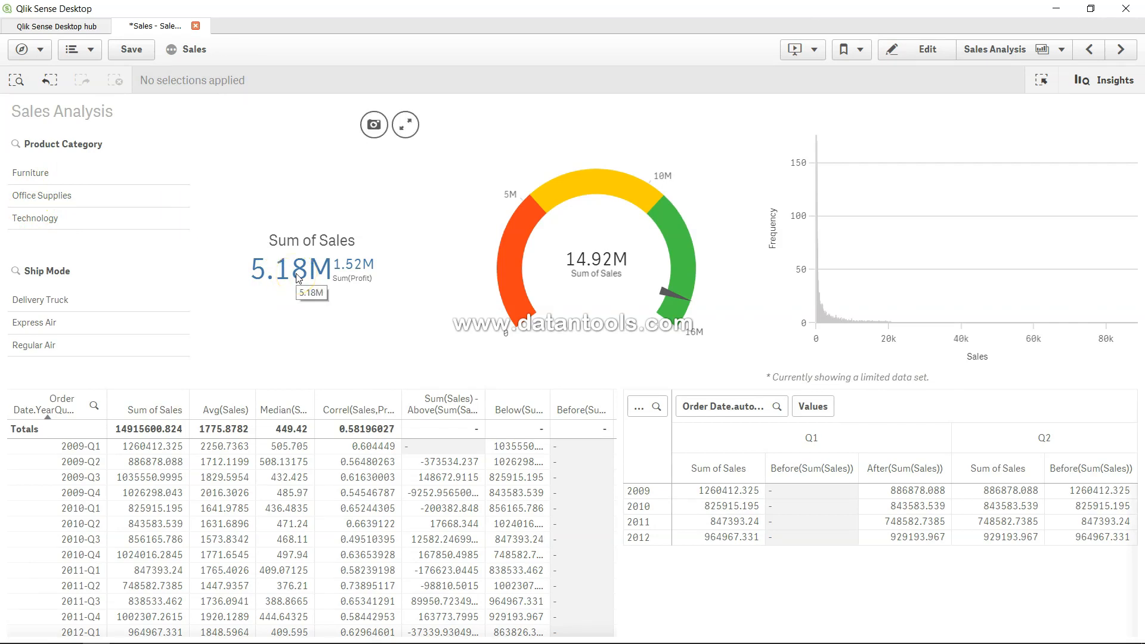
- Compare the KPI with Delivery Truck, Express Air and Regular Air selected in turn in Ship Mode, and clear the selection
{"action": "left_click", "coordinate": [60, 302]}
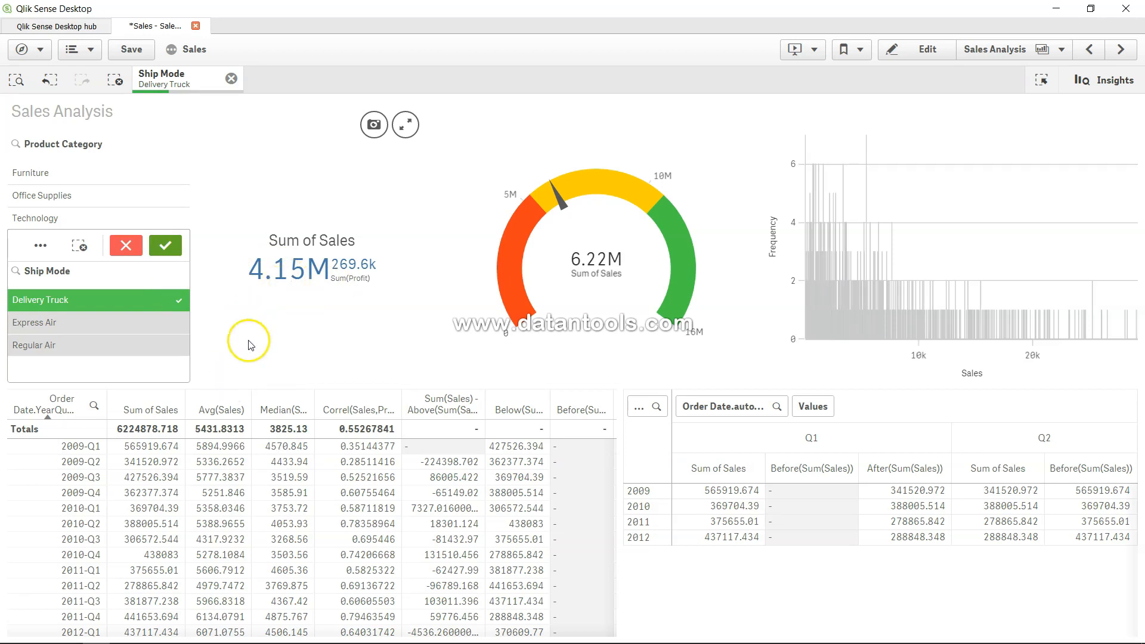
{"action": "left_click", "coordinate": [95, 322]}
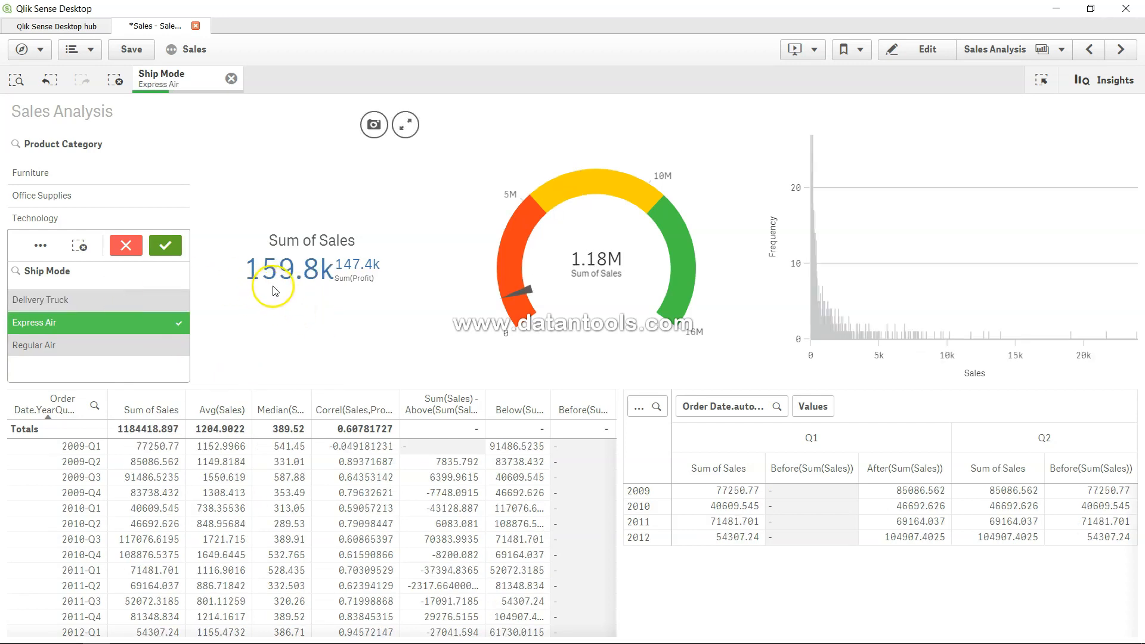
{"action": "left_click", "coordinate": [108, 344]}
{"action": "left_click", "coordinate": [125, 326]}
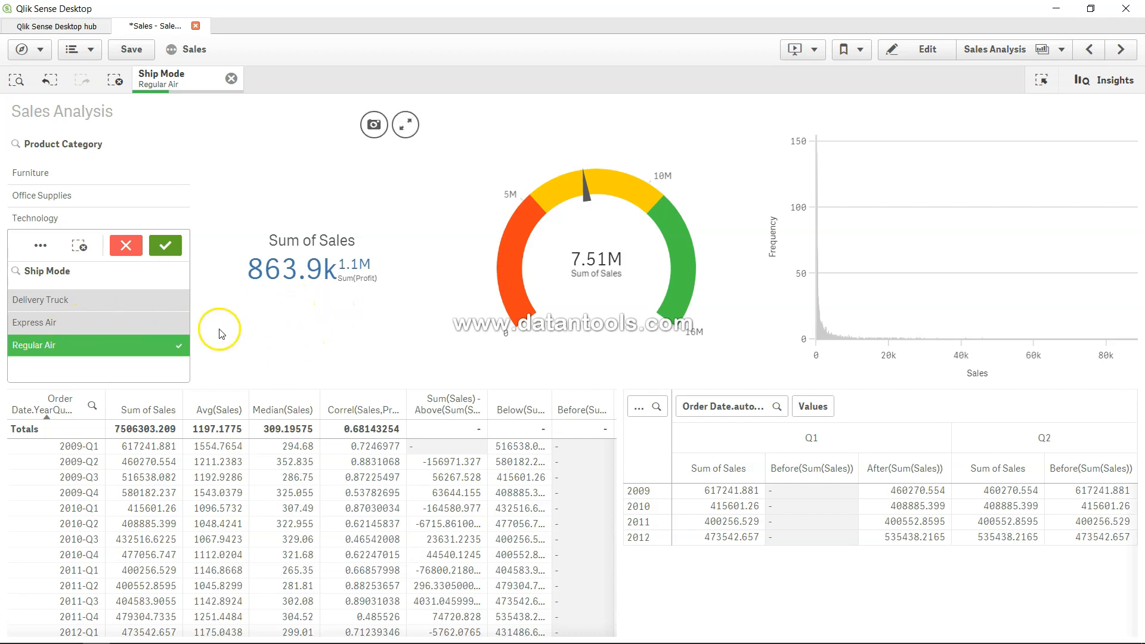
{"action": "left_click", "coordinate": [231, 78]}
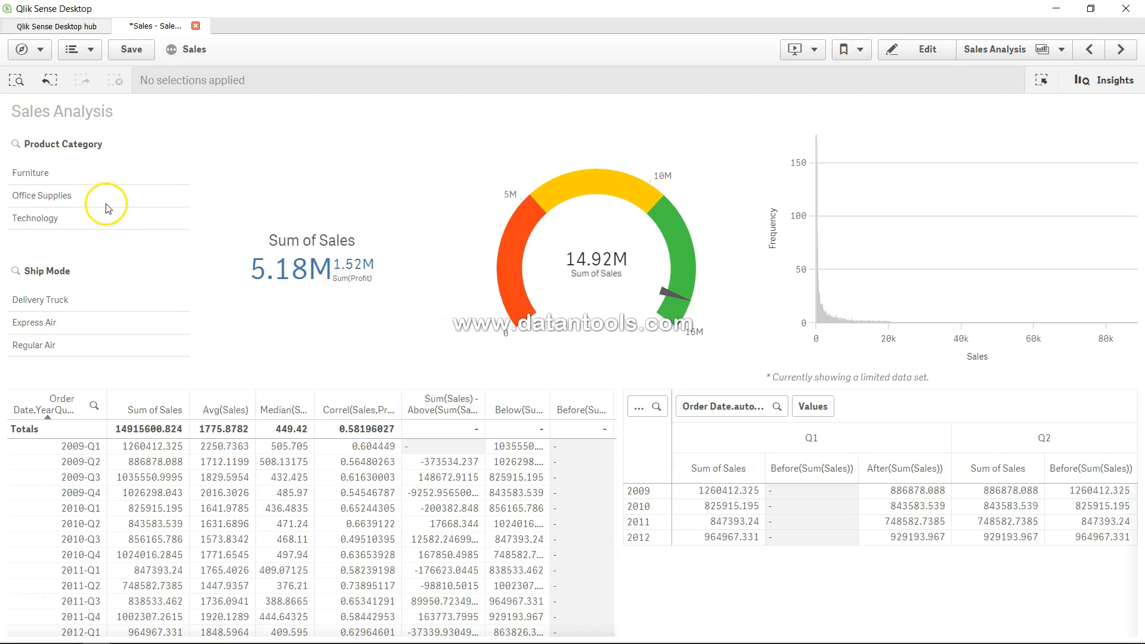
- Check the KPI with Furniture selected in Product Category, cancel that selection, and view the saved bookmarks
{"action": "left_click", "coordinate": [86, 175]}
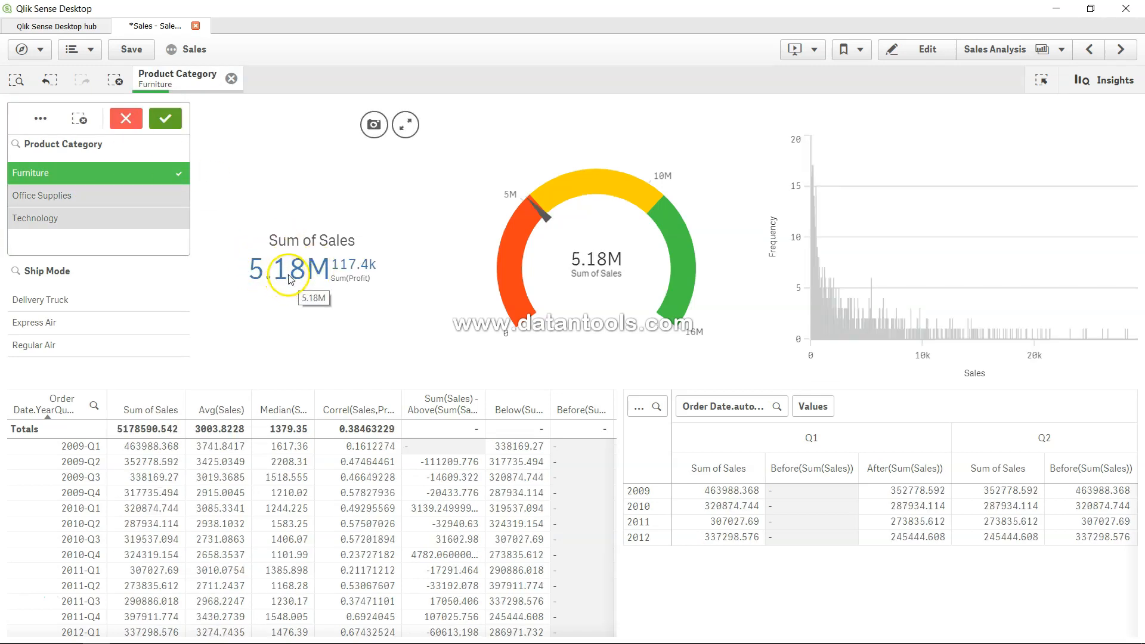
{"action": "left_click", "coordinate": [127, 119]}
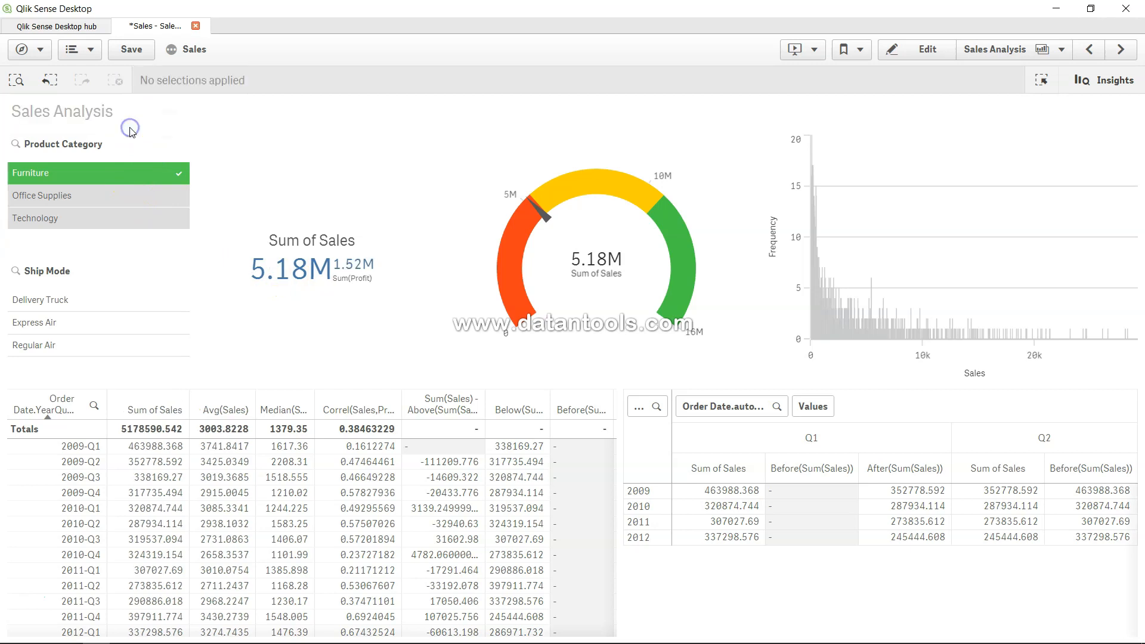
{"action": "left_click", "coordinate": [854, 49]}
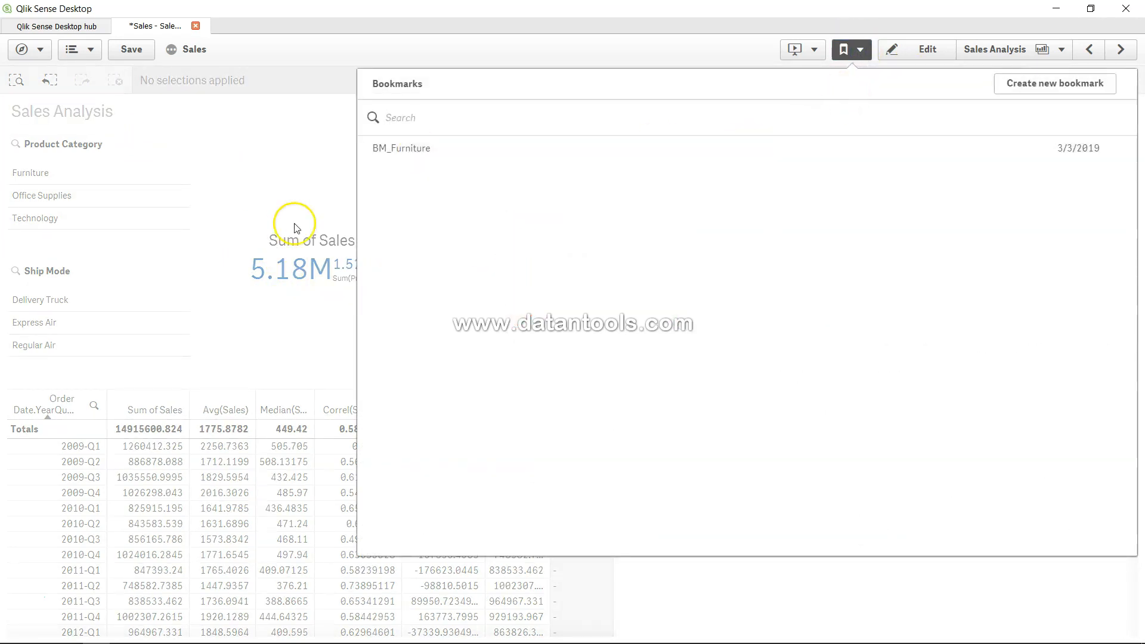
{"action": "left_click", "coordinate": [251, 320]}
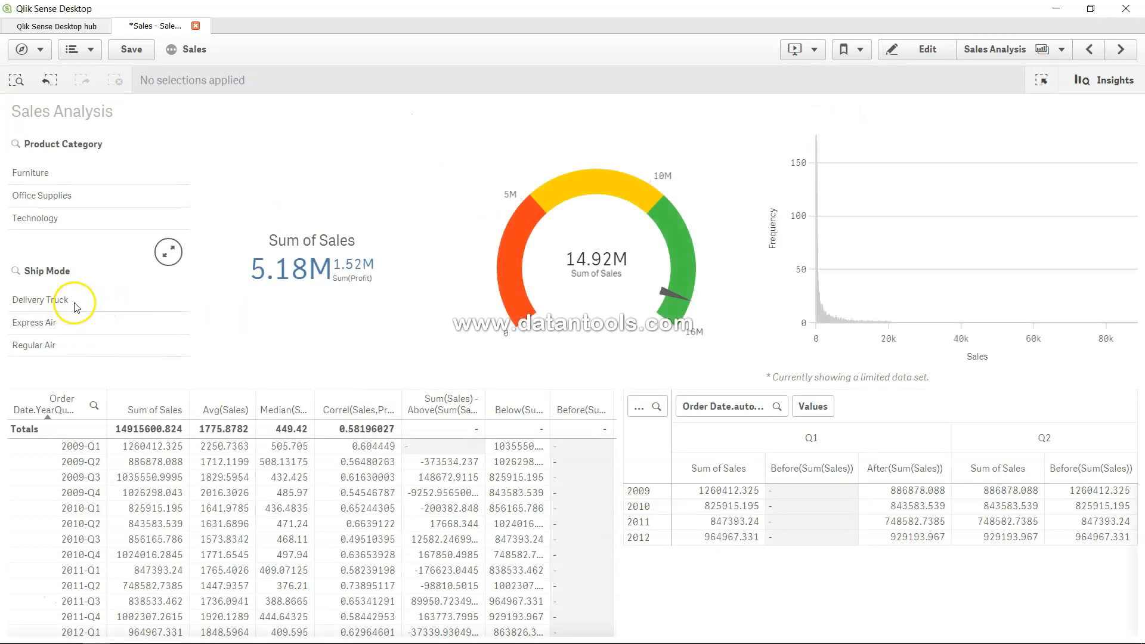
{"action": "left_click", "coordinate": [203, 304]}
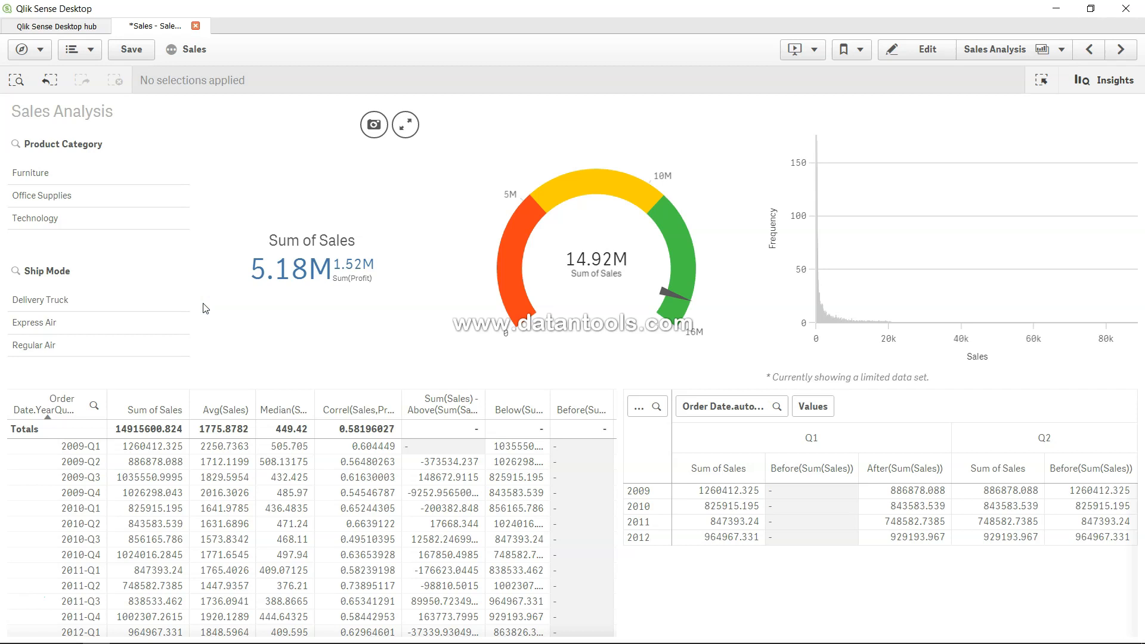
- Open the Sales Analysis sheet for editing and select the Sum of Sales KPI
{"action": "left_click", "coordinate": [275, 312]}
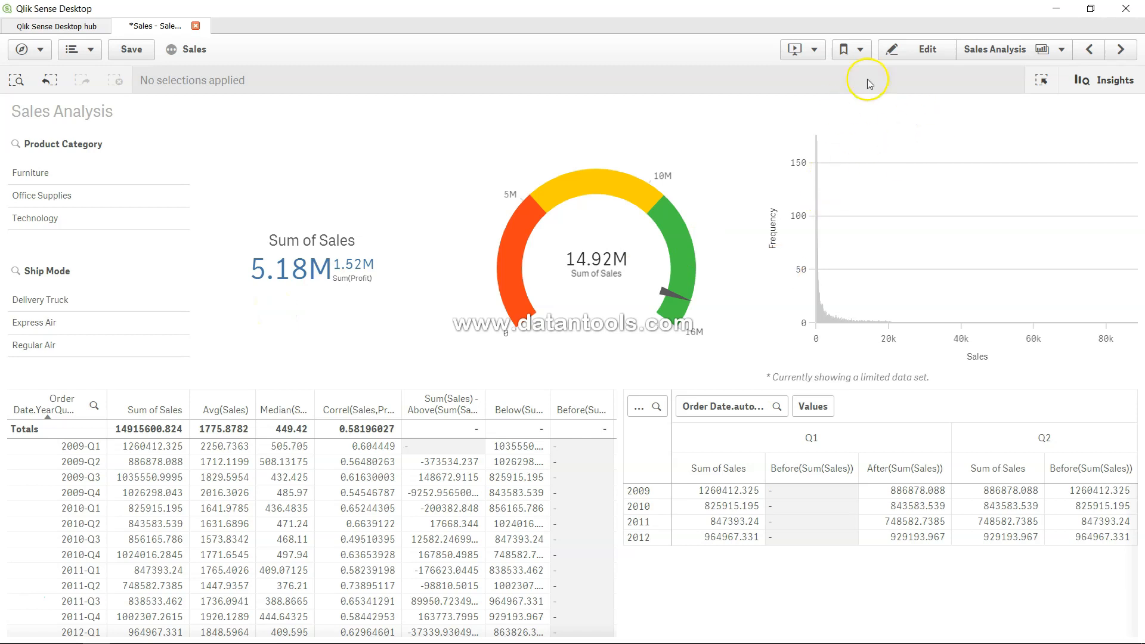
{"action": "left_click", "coordinate": [926, 57]}
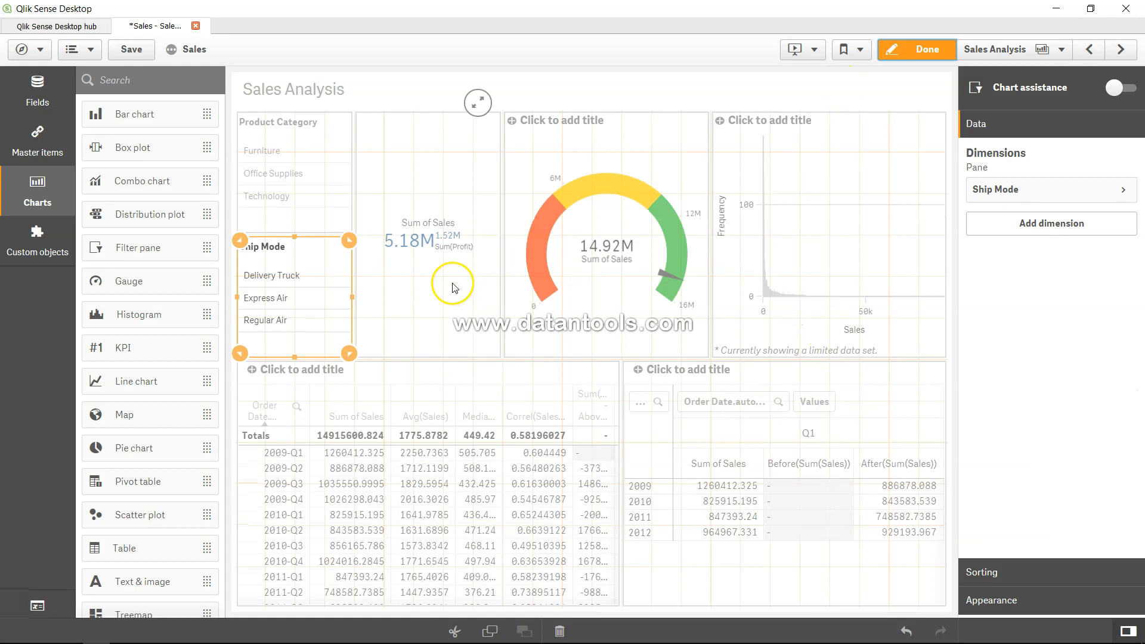
{"action": "left_click", "coordinate": [453, 287]}
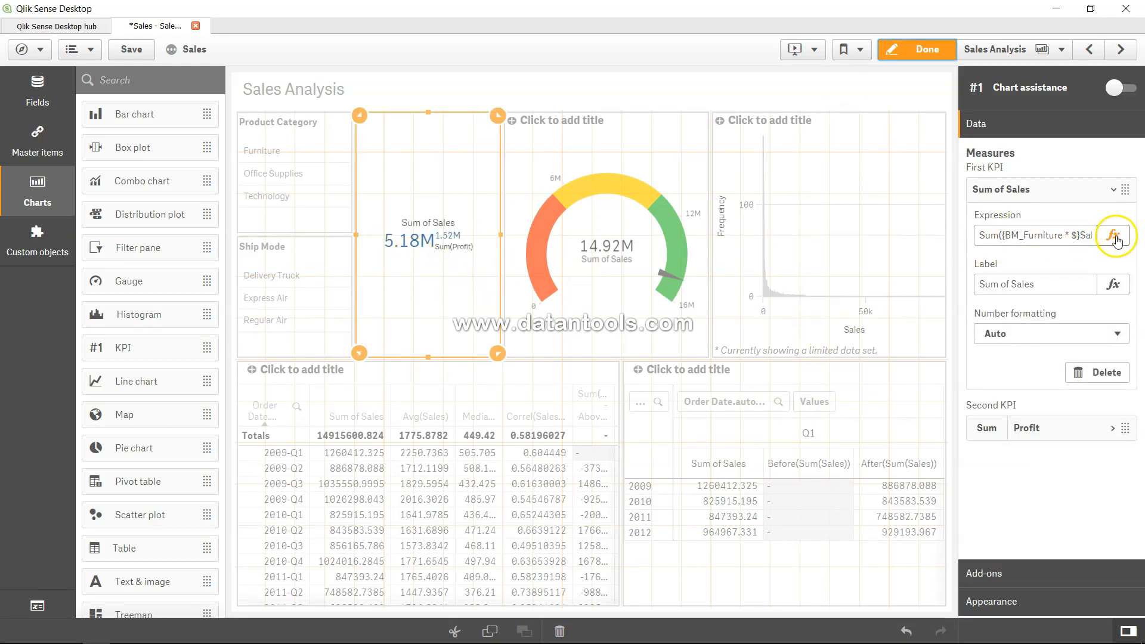
- Examine the BM_Furniture identifier, the * operator and the $ identifier in the KPI's first measure expression
{"action": "left_click", "coordinate": [1006, 235]}
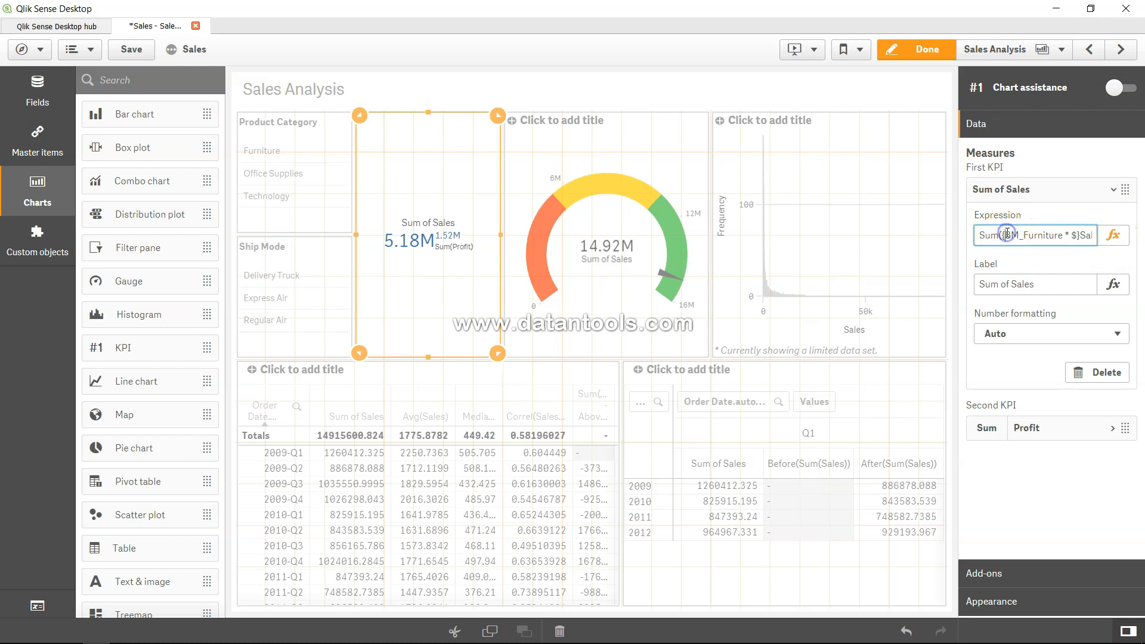
{"action": "key", "text": "shift+Right"}
{"action": "key", "text": "shift+Right"}
{"action": "key", "text": "shift+Right"}
{"action": "key", "text": "shift+Right"}
{"action": "key", "text": "shift+Right"}
{"action": "key", "text": "shift+Right"}
{"action": "key", "text": "shift+Right"}
{"action": "key", "text": "shift+Right"}
{"action": "key", "text": "shift+Right"}
{"action": "key", "text": "shift+Right"}
{"action": "key", "text": "shift+Right"}
{"action": "key", "text": "shift+Right"}
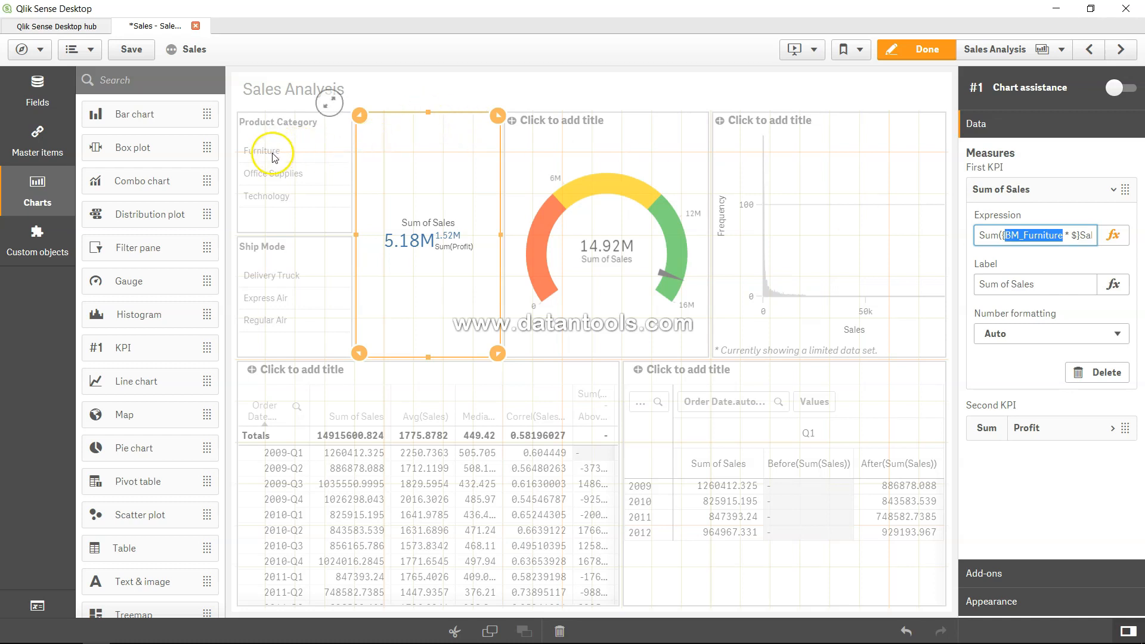
{"action": "key", "text": "Right"}
{"action": "key", "text": "Right"}
{"action": "key", "text": "Right"}
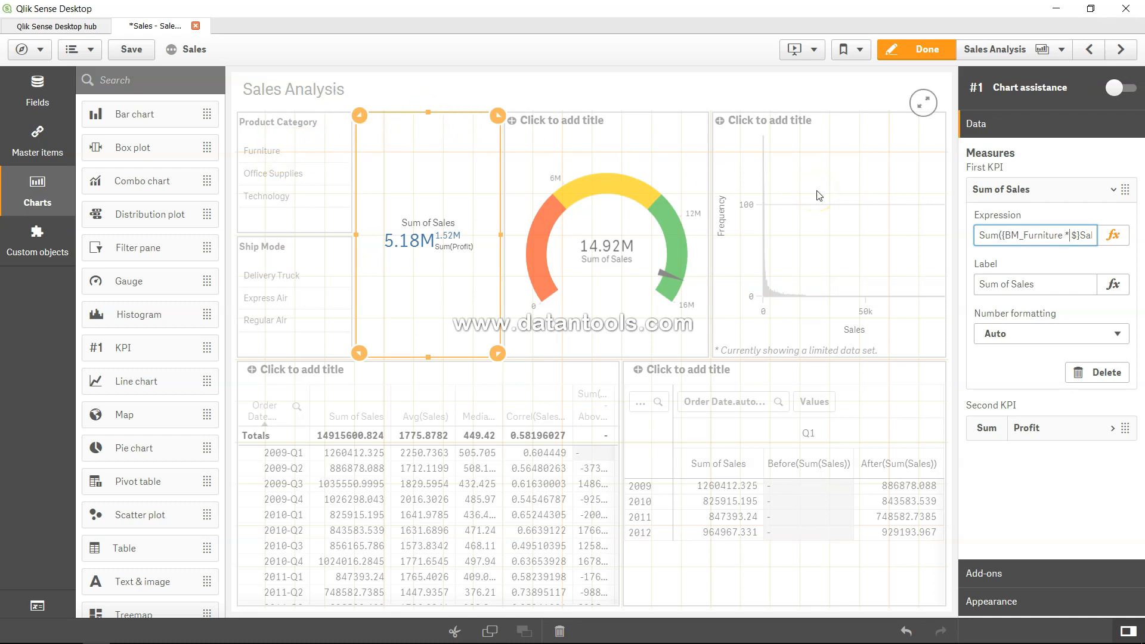
{"action": "key", "text": "shift+Left"}
{"action": "key", "text": "shift+Left"}
{"action": "key", "text": "Right"}
{"action": "key", "text": "Right"}
{"action": "key", "text": "shift+Right"}
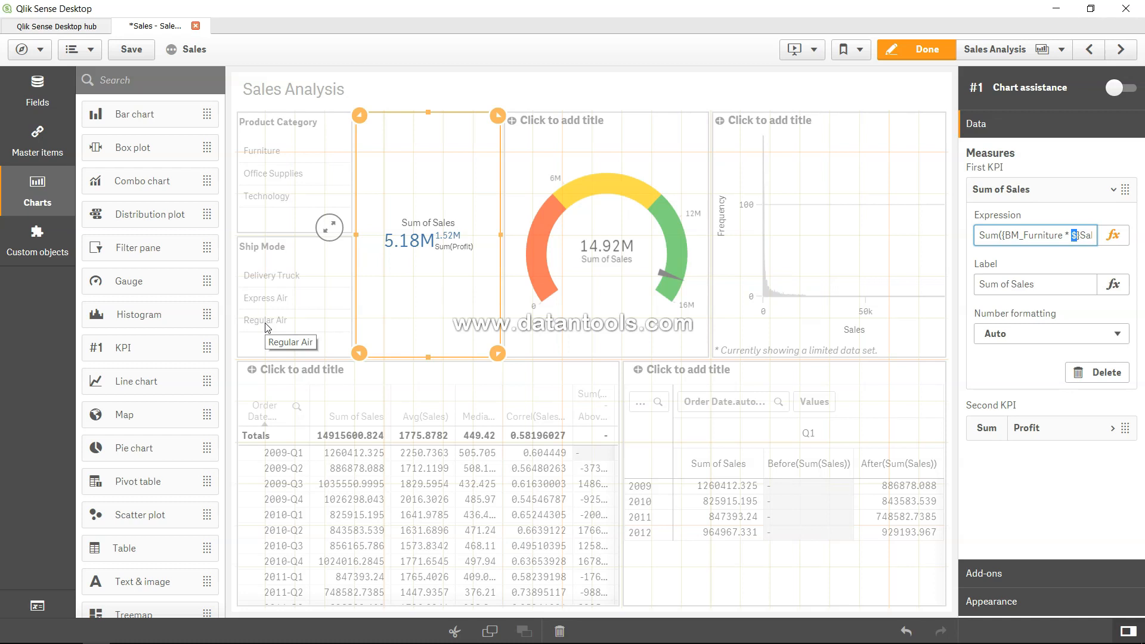
- Open the first measure in the expression editor and replace the set BM_Furniture * $ with an empty <> modifier
{"action": "left_click", "coordinate": [1119, 236]}
{"action": "left_click", "coordinate": [177, 91]}
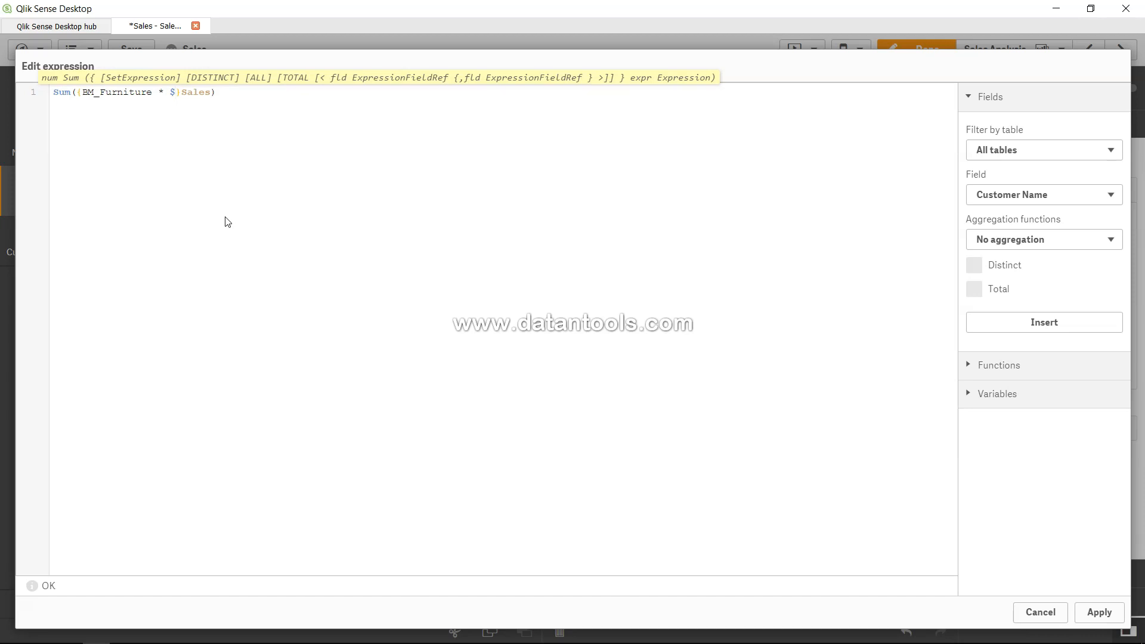
{"action": "left_click", "coordinate": [210, 170]}
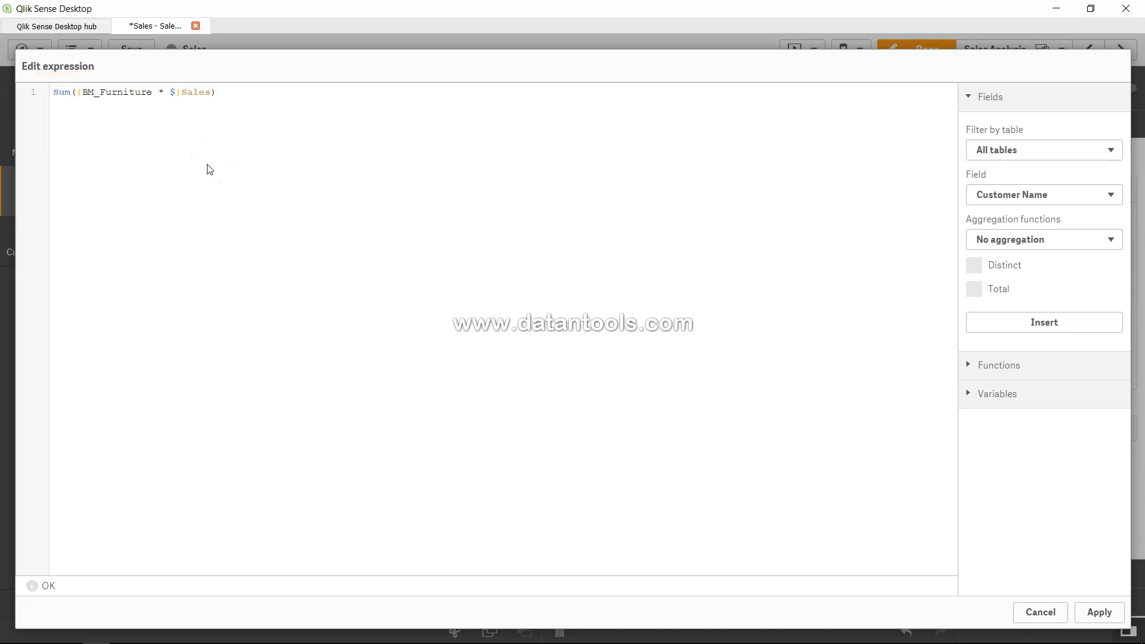
{"action": "left_click", "coordinate": [174, 92]}
{"action": "key", "text": "BackSpace"}
{"action": "key", "text": "BackSpace"}
{"action": "key", "text": "BackSpace"}
{"action": "key", "text": "BackSpace"}
{"action": "key", "text": "BackSpace"}
{"action": "key", "text": "BackSpace"}
{"action": "key", "text": "BackSpace"}
{"action": "key", "text": "BackSpace"}
{"action": "key", "text": "BackSpace"}
{"action": "key", "text": "BackSpace"}
{"action": "key", "text": "BackSpace"}
{"action": "key", "text": "BackSpace"}
{"action": "key", "text": "BackSpace"}
{"action": "key", "text": "BackSpace"}
{"action": "key", "text": "BackSpace"}
{"action": "key", "text": "BackSpace"}
{"action": "type", "text": "<>"}
{"action": "key", "text": "Left"}
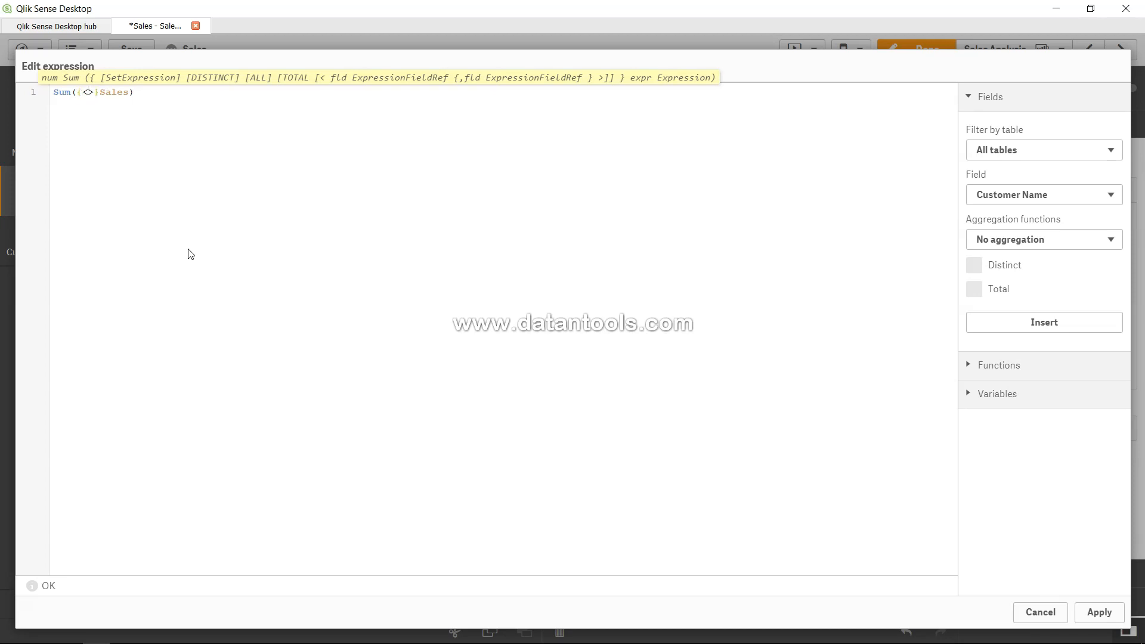
- Complete the set expression as $<[Product Category] = {'Furniture'}>
{"action": "type", "text": "$"}
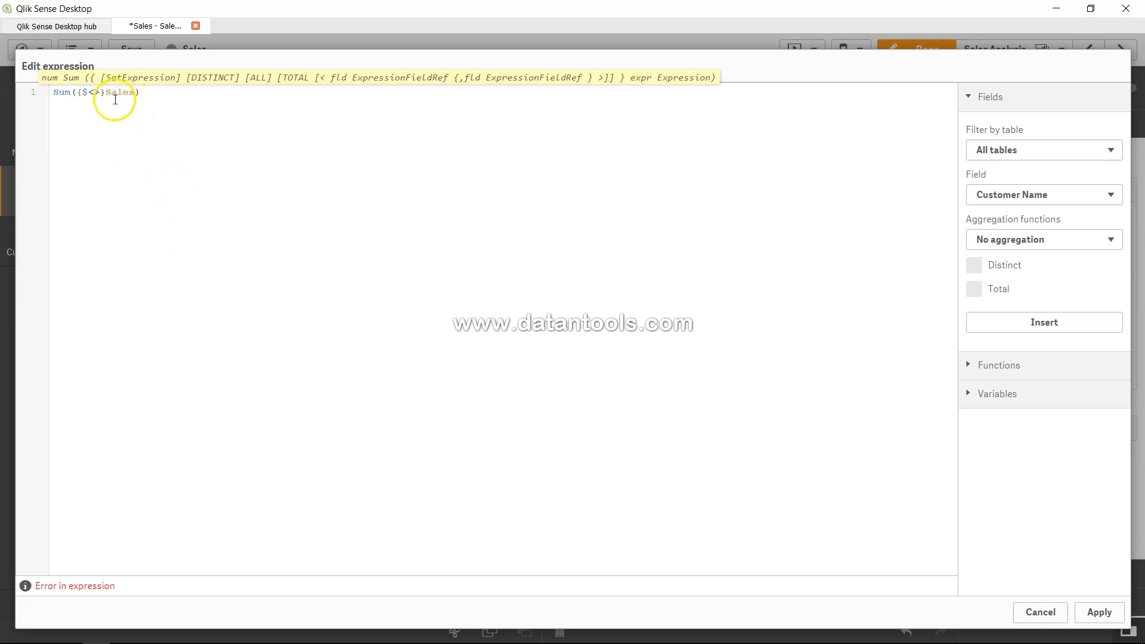
{"action": "type", "text": "pro"}
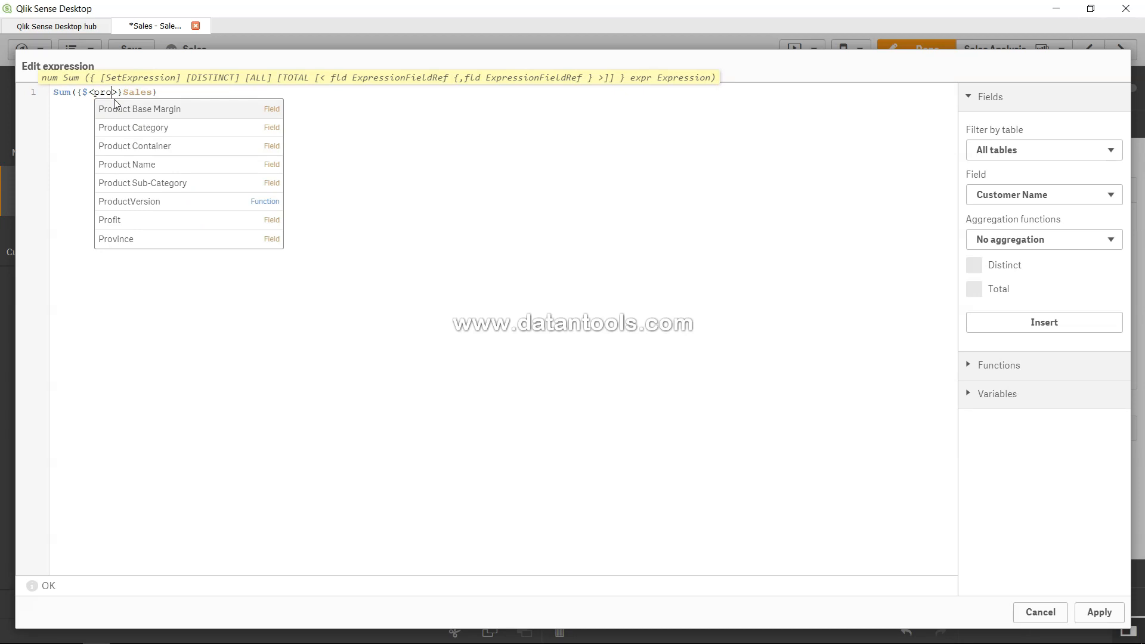
{"action": "key", "text": "Down"}
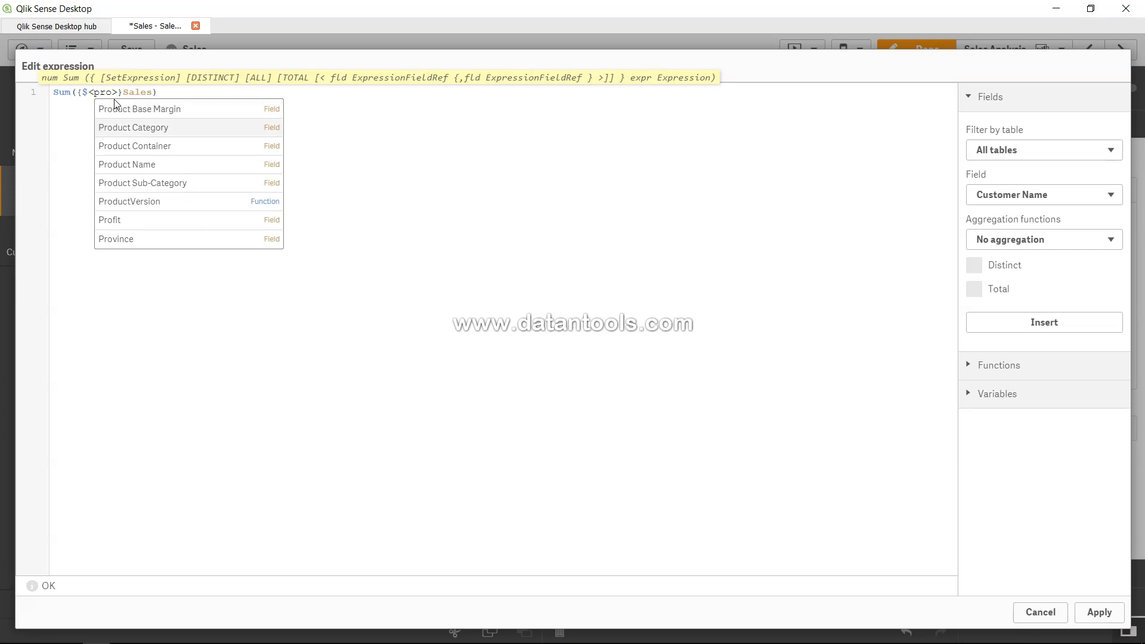
{"action": "key", "text": "Return"}
{"action": "type", "text": "= {}"}
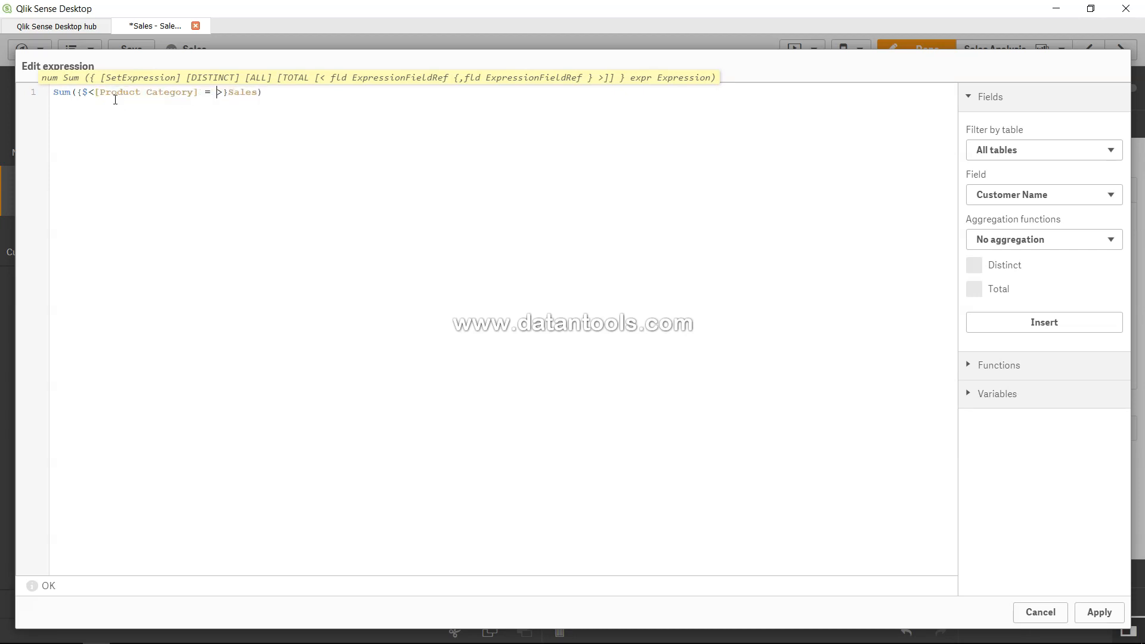
{"action": "type", "text": "'Furniture"}
{"action": "key", "text": "Right"}
- Intersect the Furniture set with a second set, * $<[Ship Mode] = {'Express Air'}>, before the Sales field
{"action": "type", "text": "+"}
{"action": "key", "text": "Right"}
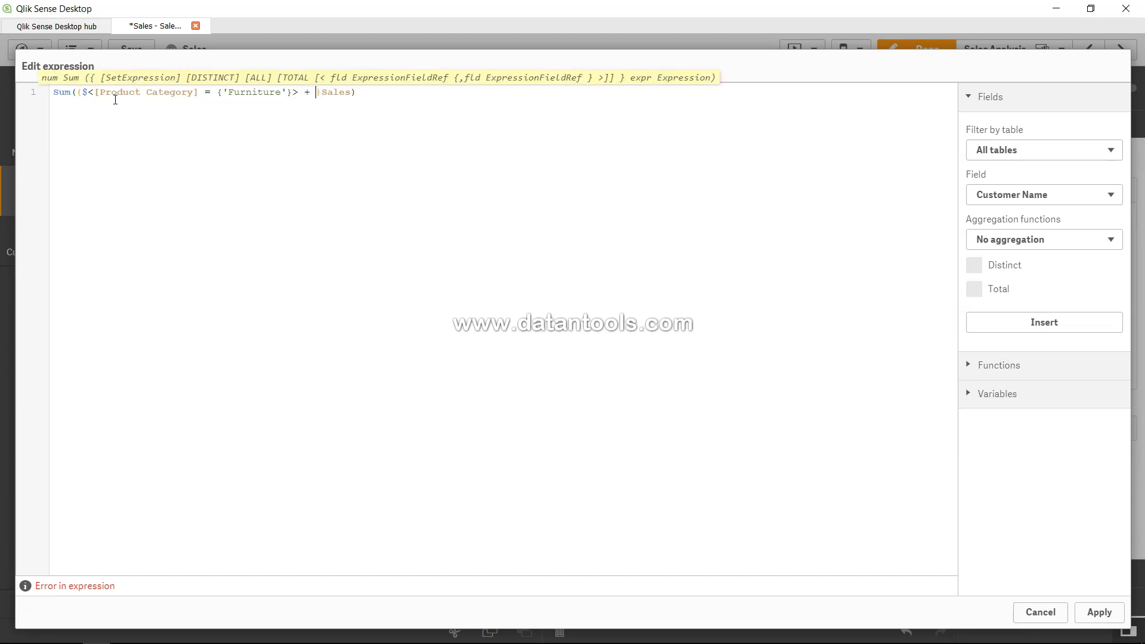
{"action": "key", "text": "Left"}
{"action": "key", "text": "shift+Left"}
{"action": "type", "text": "* "}
{"action": "type", "text": "$<>"}
{"action": "type", "text": "ship"}
{"action": "key", "text": "Down"}
{"action": "key", "text": "Down"}
{"action": "key", "text": "Down"}
{"action": "key", "text": "Down"}
{"action": "key", "text": "Down"}
{"action": "key", "text": "Down"}
{"action": "key", "text": "Down"}
{"action": "key", "text": "Down"}
{"action": "key", "text": "Down"}
{"action": "key", "text": "Down"}
{"action": "key", "text": "Down"}
{"action": "key", "text": "Down"}
{"action": "key", "text": "Down"}
{"action": "key", "text": "Down"}
{"action": "key", "text": "Down"}
{"action": "key", "text": "Down"}
{"action": "key", "text": "Down"}
{"action": "key", "text": "Down"}
{"action": "key", "text": "Down"}
{"action": "key", "text": "Down"}
{"action": "key", "text": "Down"}
{"action": "key", "text": "Down"}
{"action": "key", "text": "Return"}
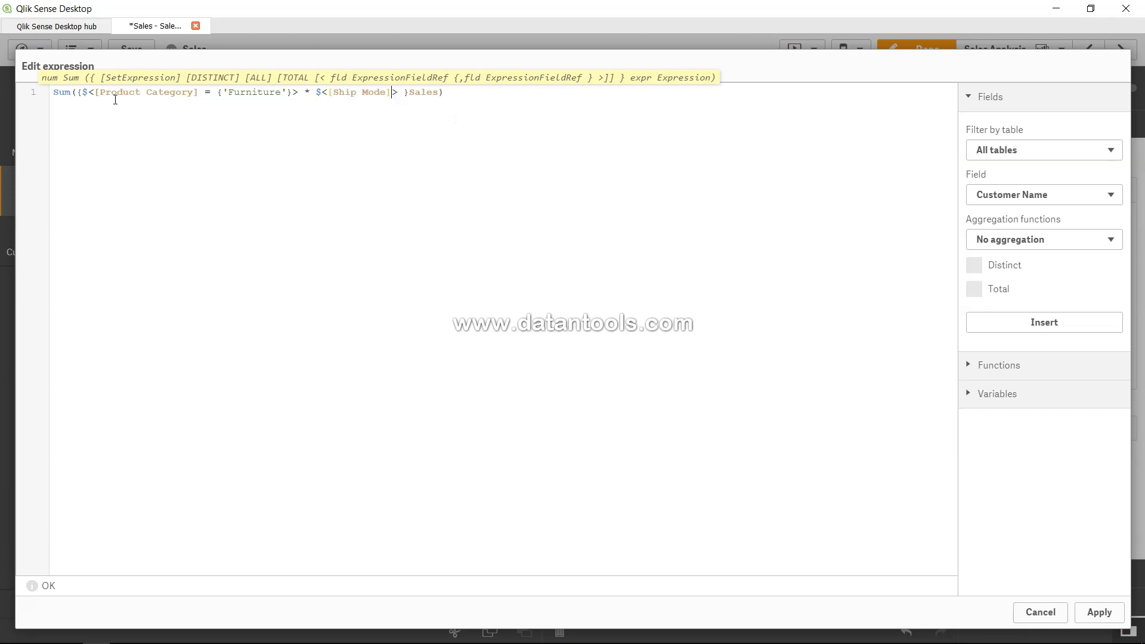
{"action": "type", "text": "= {}'Express Air"}
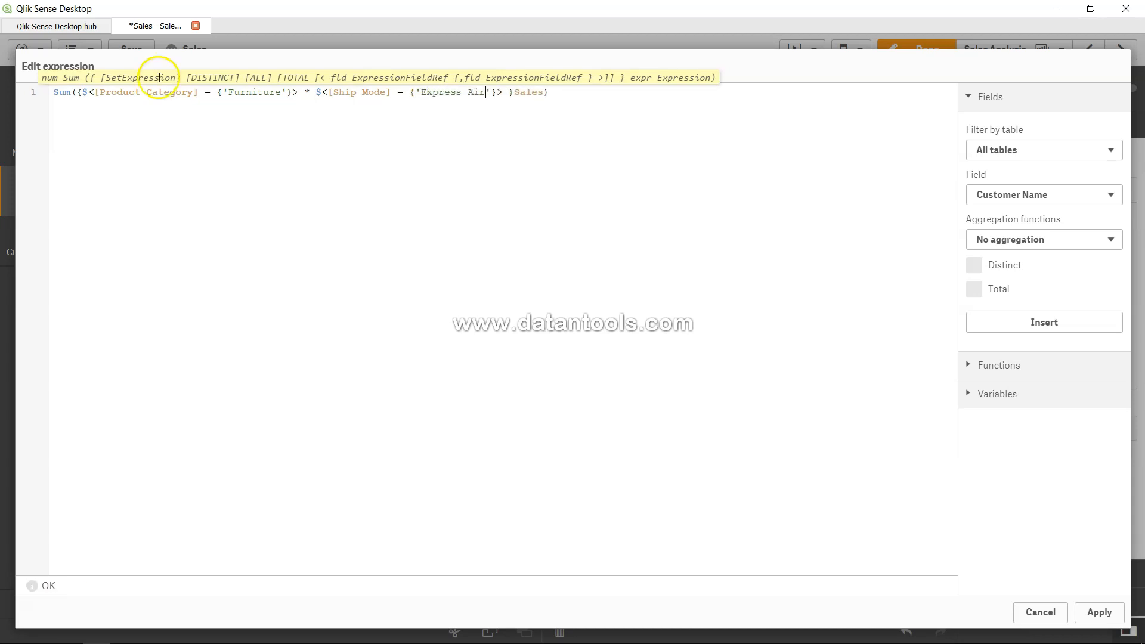
- Review the Furniture and Express Air modifiers, apply the expression and finish editing the sheet
{"action": "left_click_drag", "start_coordinate": [322, 93], "coordinate": [543, 93]}
{"action": "left_click", "coordinate": [489, 92]}
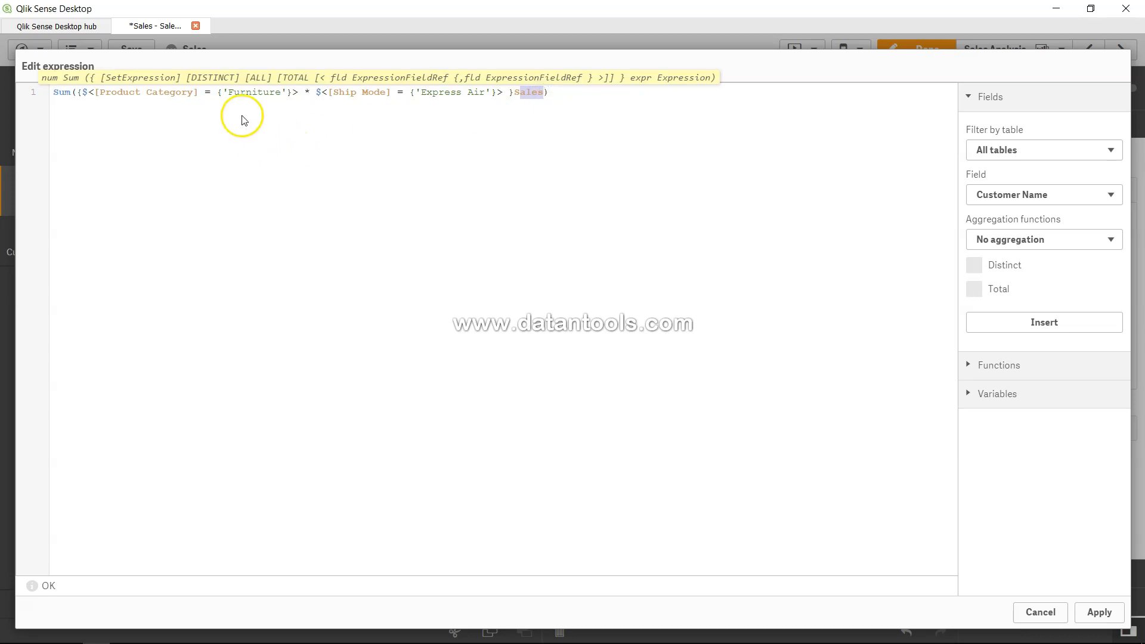
{"action": "left_click_drag", "start_coordinate": [228, 94], "coordinate": [283, 93]}
{"action": "left_click_drag", "start_coordinate": [416, 92], "coordinate": [485, 93]}
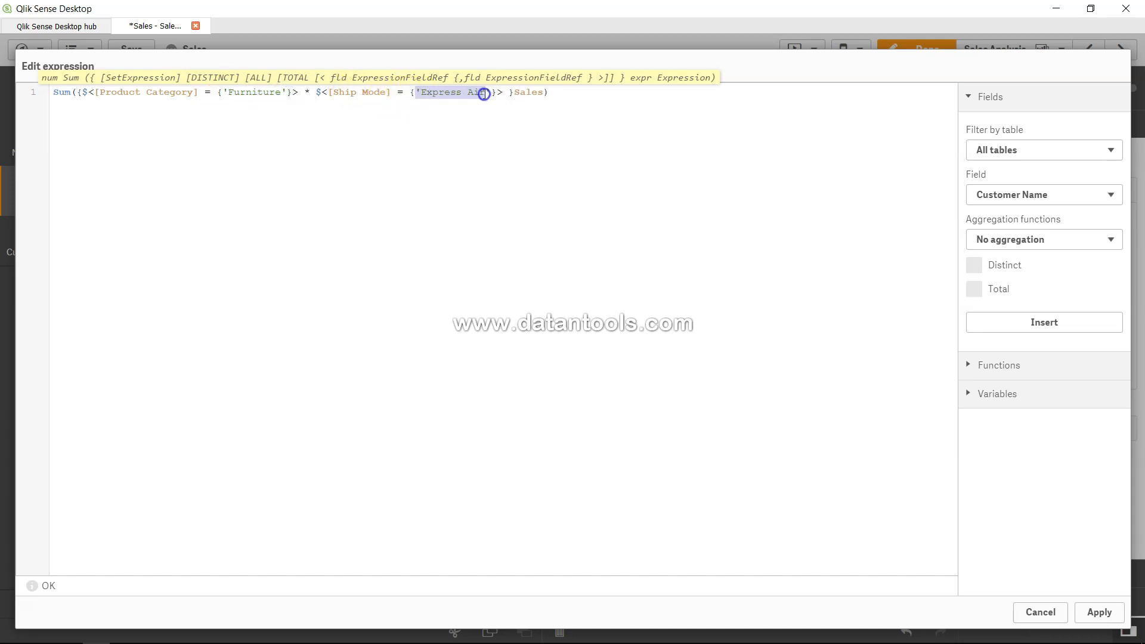
{"action": "left_click", "coordinate": [485, 94]}
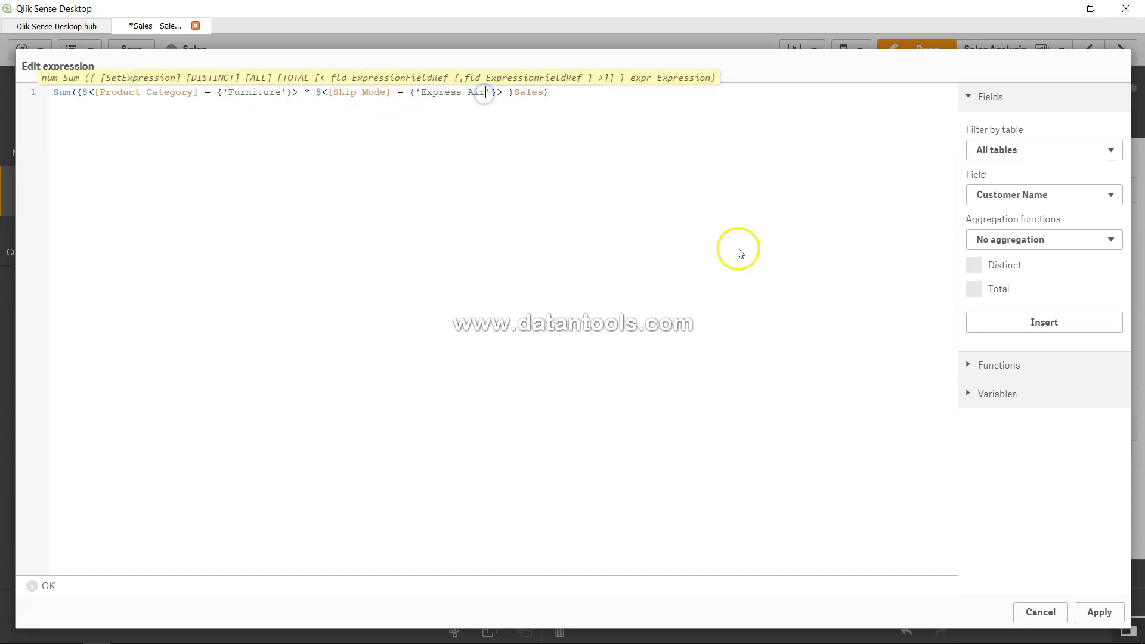
{"action": "left_click", "coordinate": [1100, 614]}
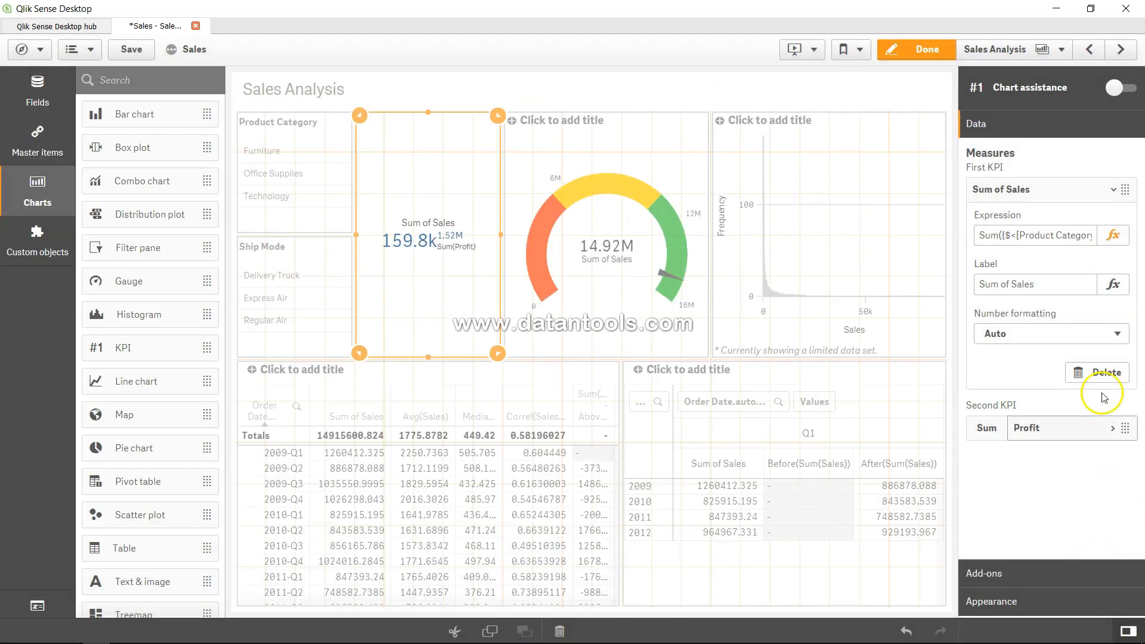
{"action": "left_click", "coordinate": [909, 53]}
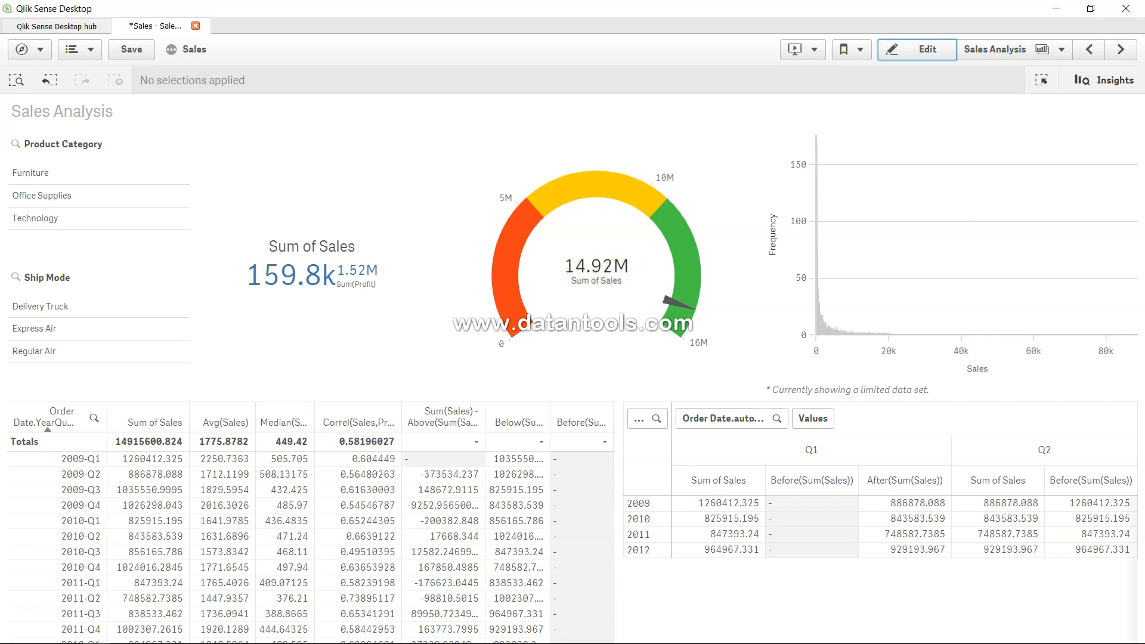
- Compare the KPI with the gauge while Furniture and Express Air are selected, and clear both selections
{"action": "left_click", "coordinate": [30, 174]}
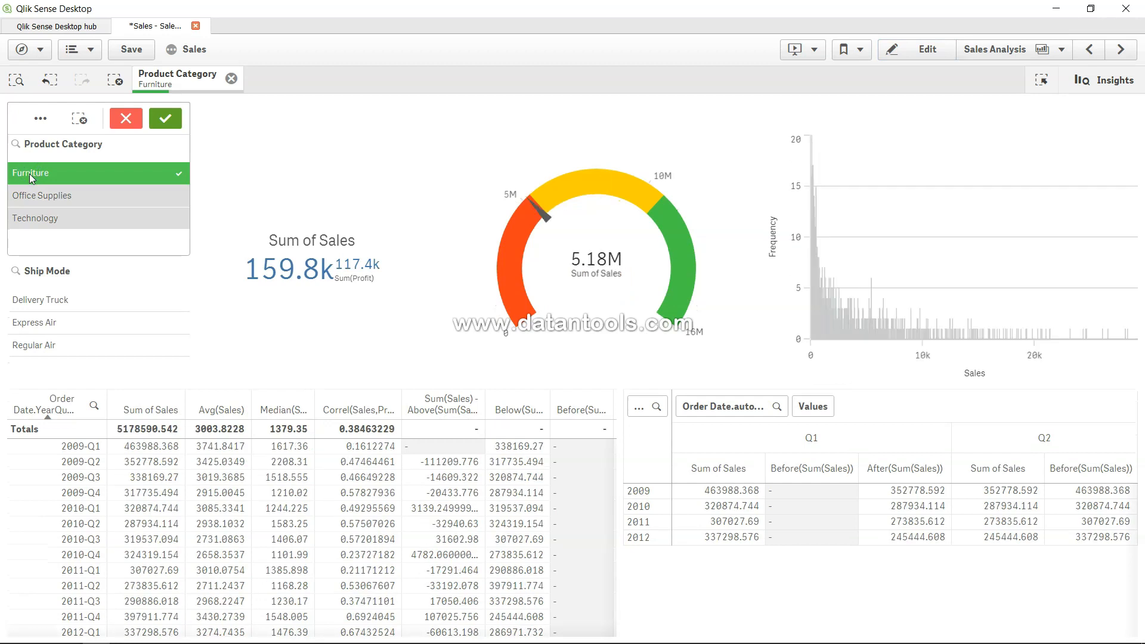
{"action": "left_click", "coordinate": [48, 323]}
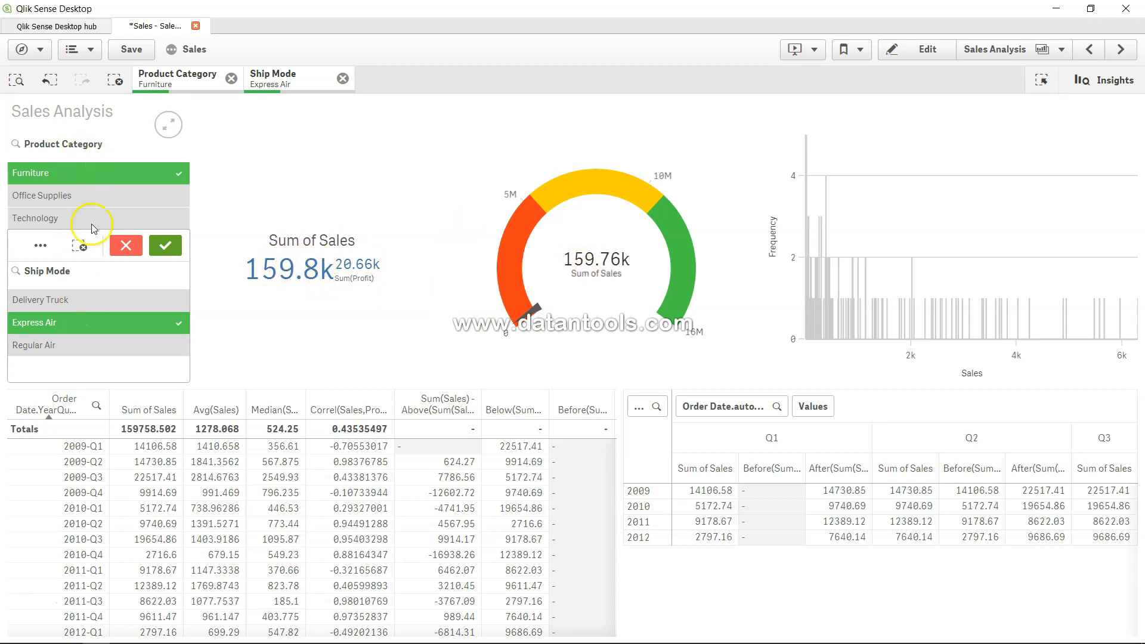
{"action": "left_click", "coordinate": [230, 84]}
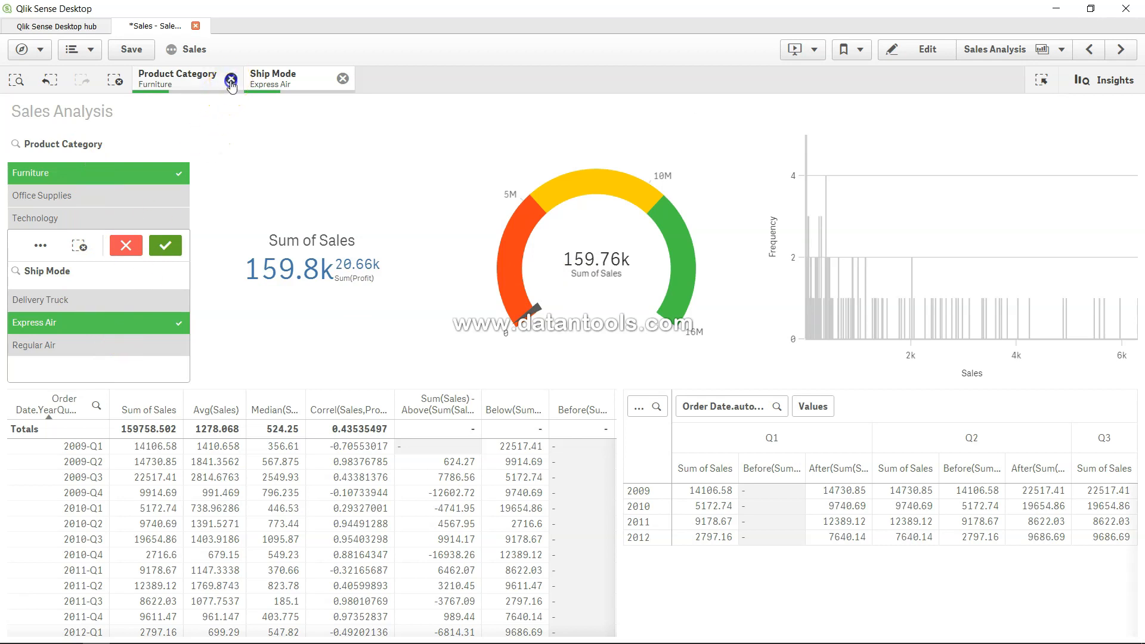
{"action": "left_click", "coordinate": [231, 85]}
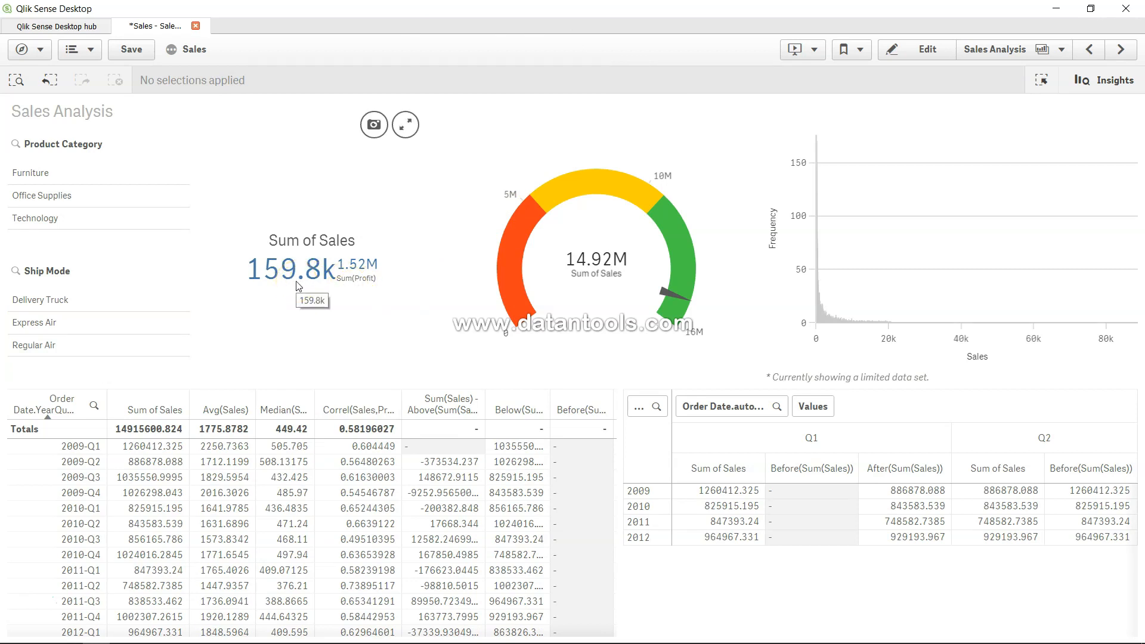
{"action": "left_click", "coordinate": [356, 285]}
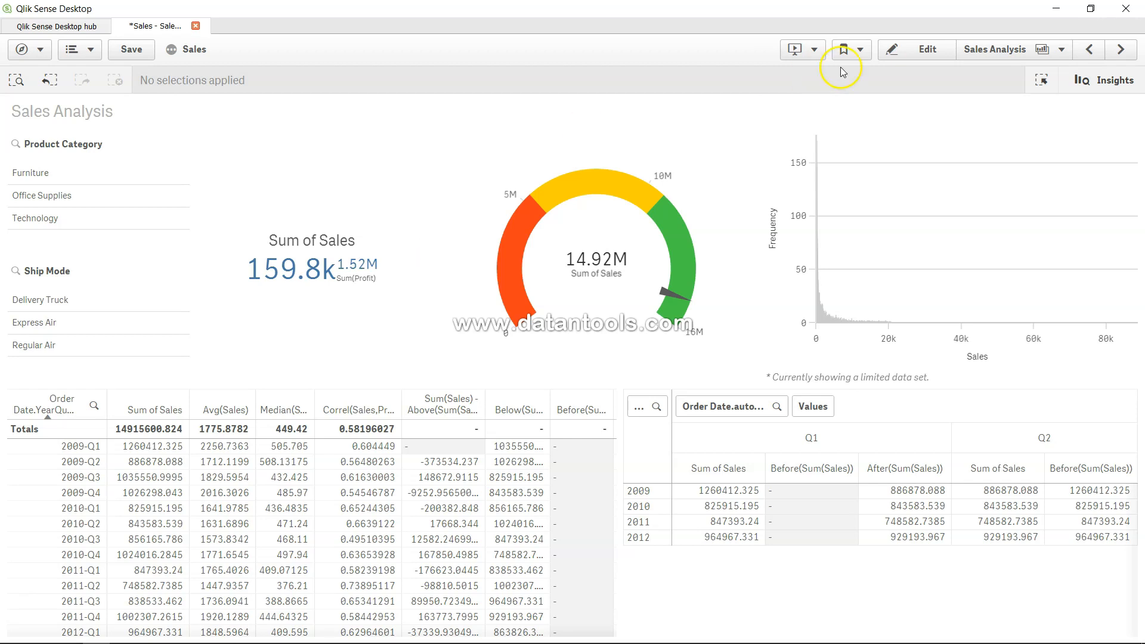
- Reopen the KPI's first measure in the expression editor and examine the * operator between the two sets
{"action": "left_click", "coordinate": [909, 52]}
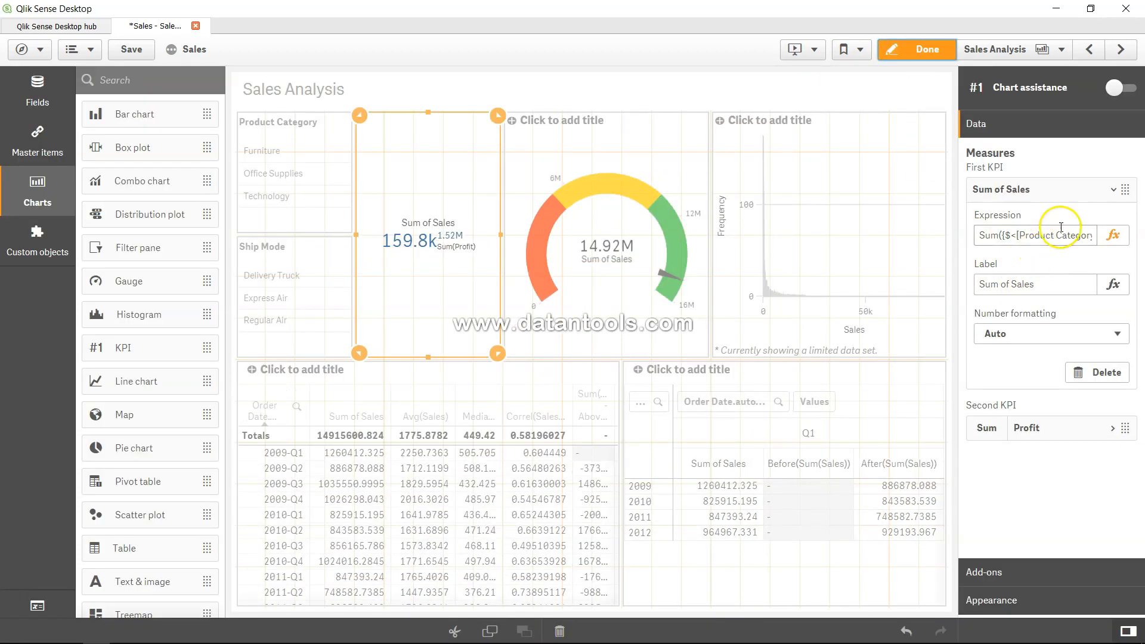
{"action": "left_click", "coordinate": [1113, 223]}
{"action": "left_click", "coordinate": [310, 92]}
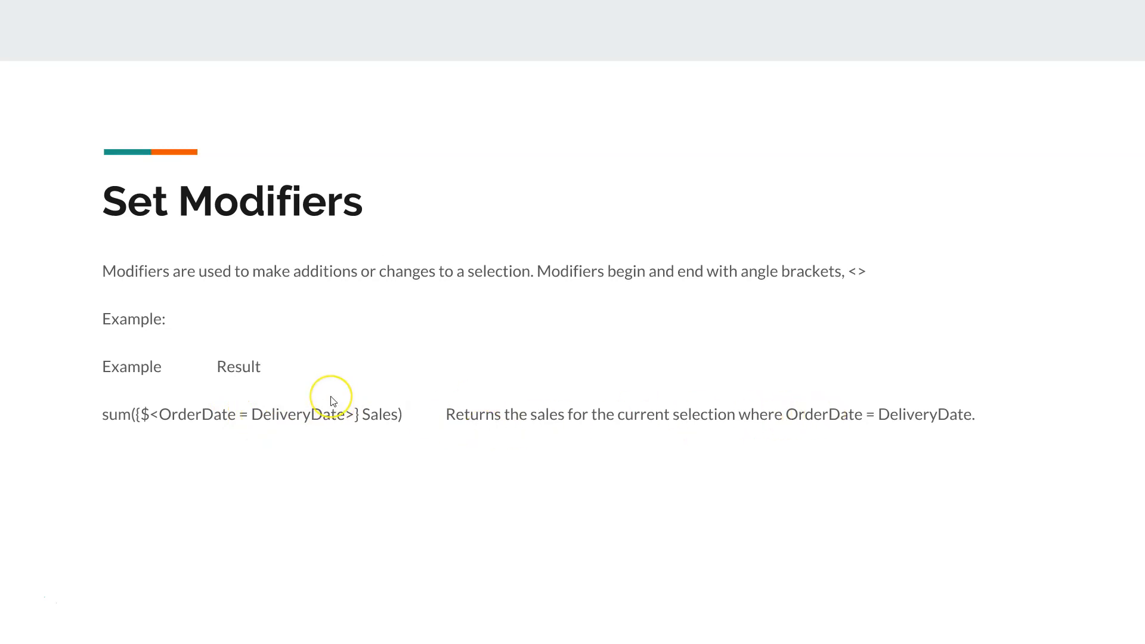
{"action": "key", "text": "Right"}
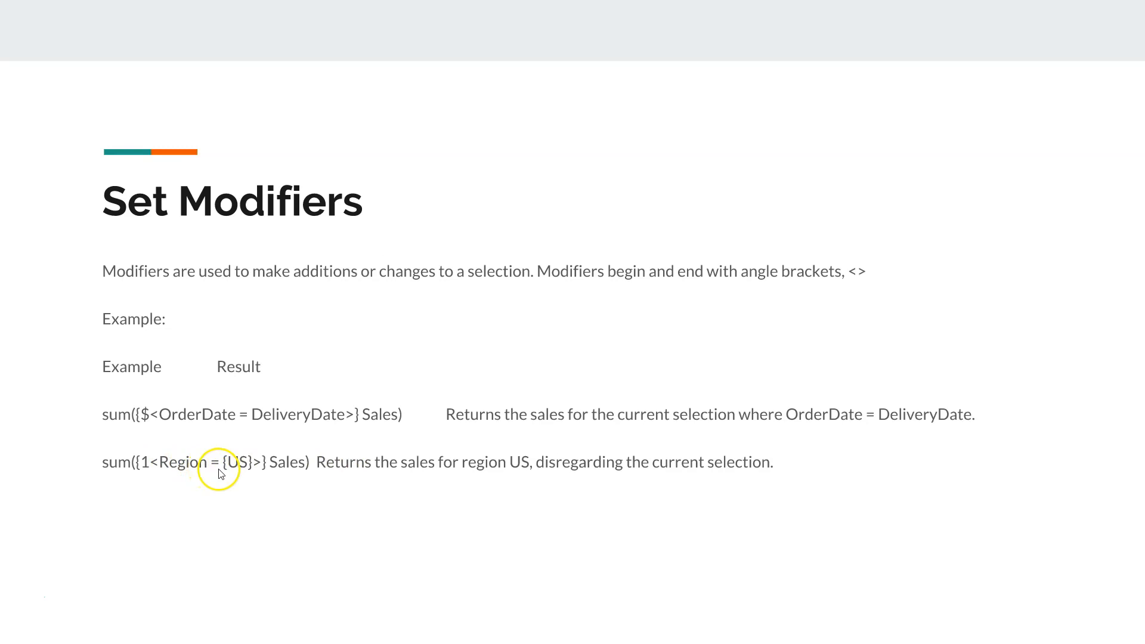
{"action": "left_click", "coordinate": [148, 470]}
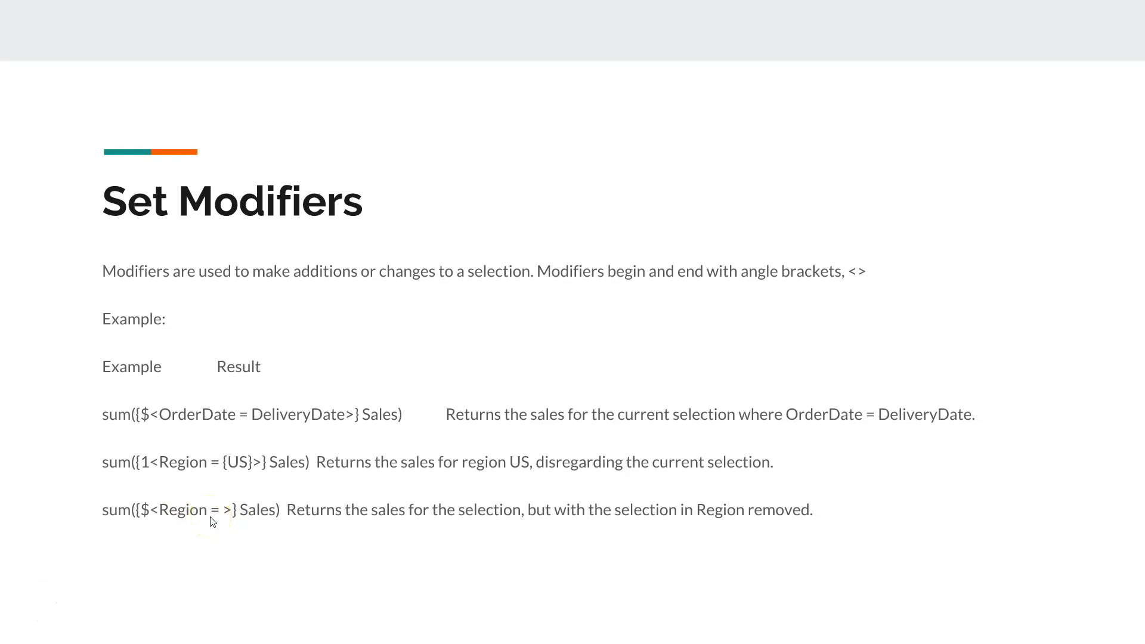
{"action": "left_click", "coordinate": [213, 522]}
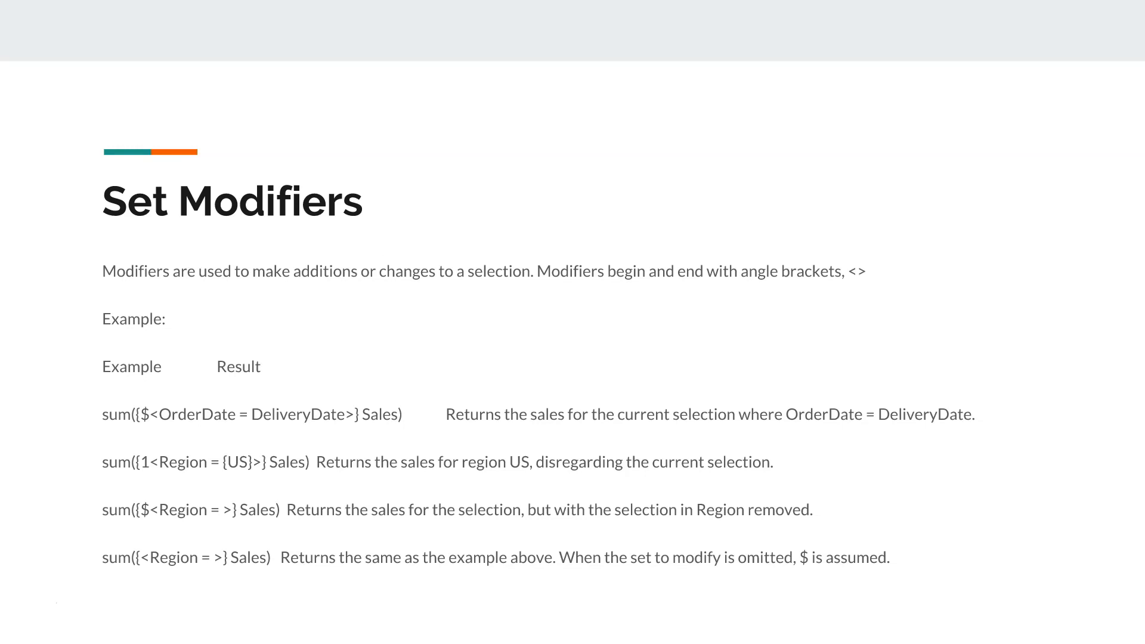
{"action": "key", "text": "Right"}
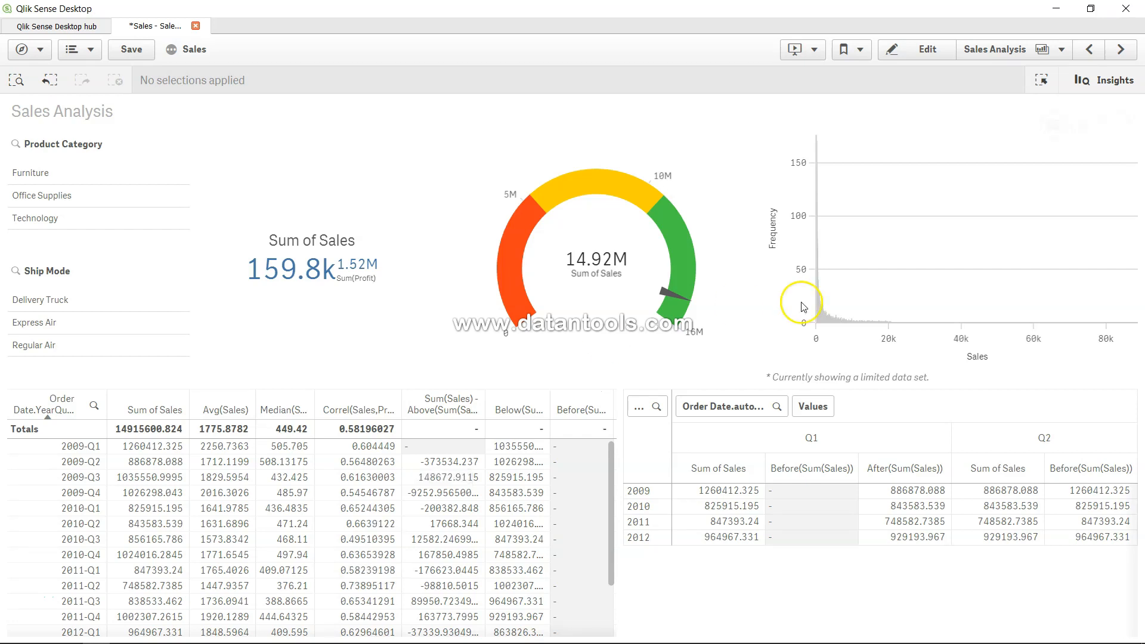
- Reopen the KPI's first measure expression and examine the Furniture and Express Air modifiers joined by the * operator
{"action": "left_click", "coordinate": [923, 50]}
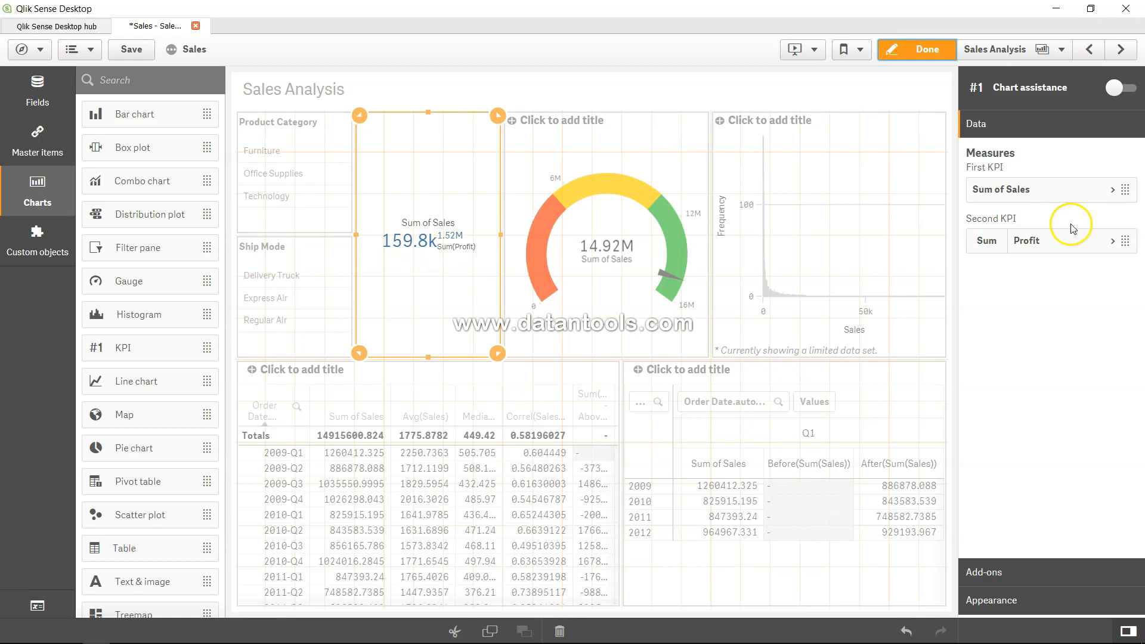
{"action": "left_click", "coordinate": [1112, 189]}
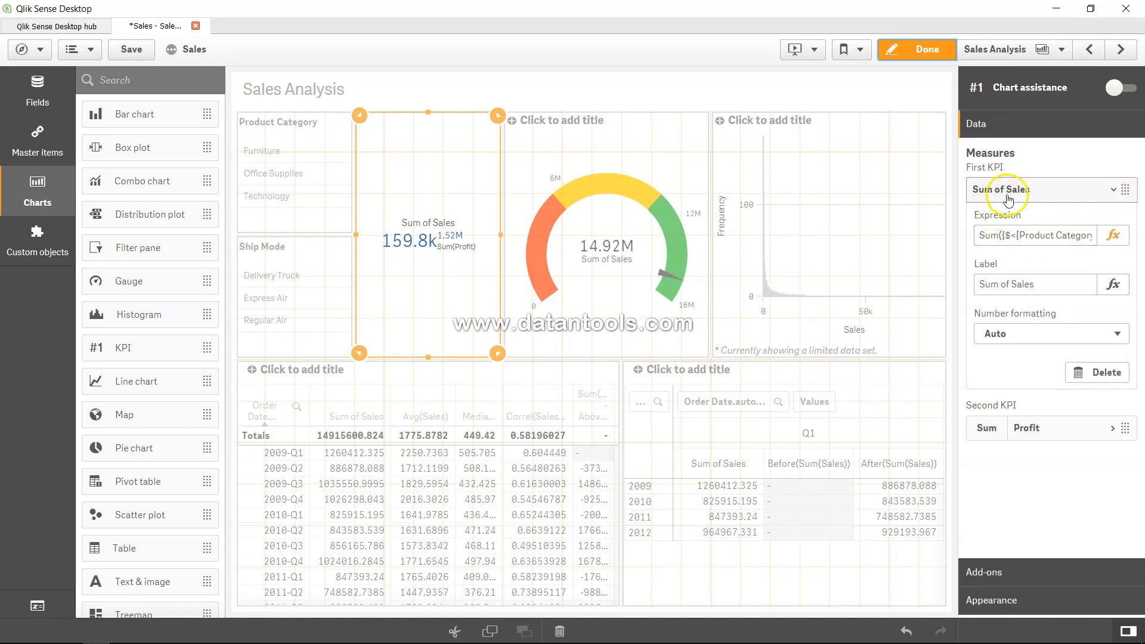
{"action": "left_click", "coordinate": [1119, 243]}
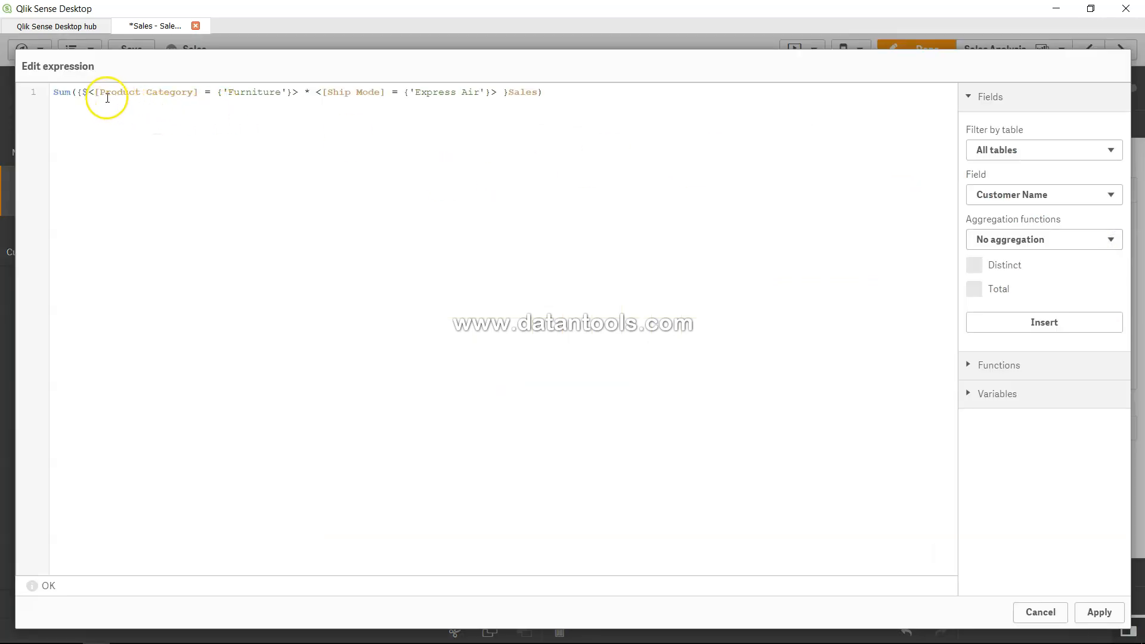
{"action": "left_click_drag", "start_coordinate": [95, 92], "coordinate": [294, 94]}
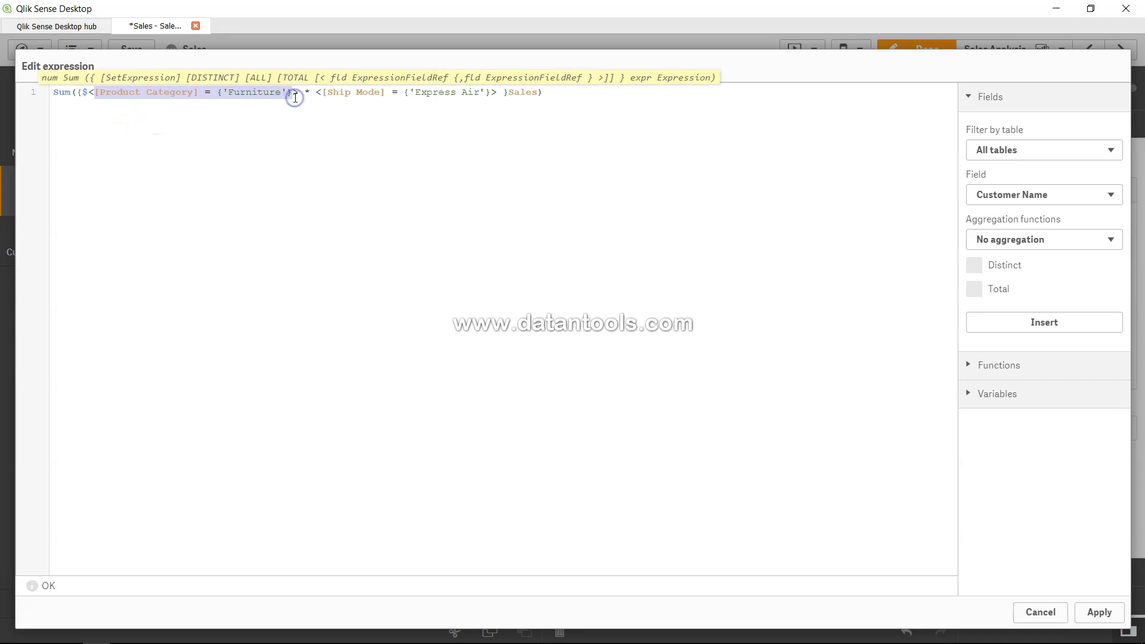
{"action": "left_click", "coordinate": [298, 94]}
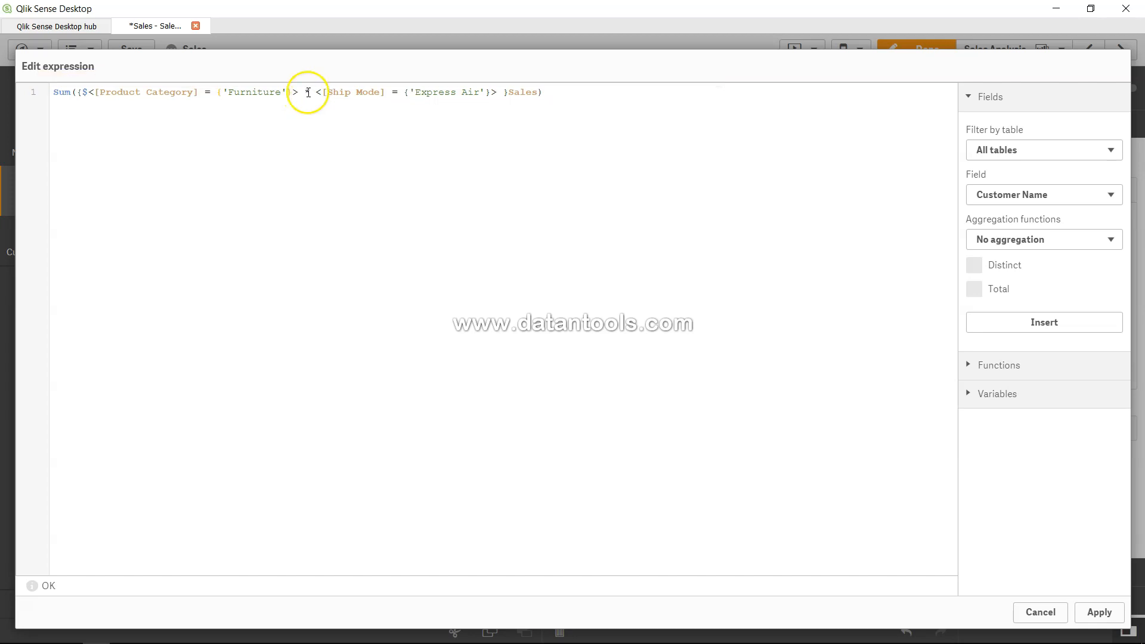
{"action": "double_click", "coordinate": [308, 91]}
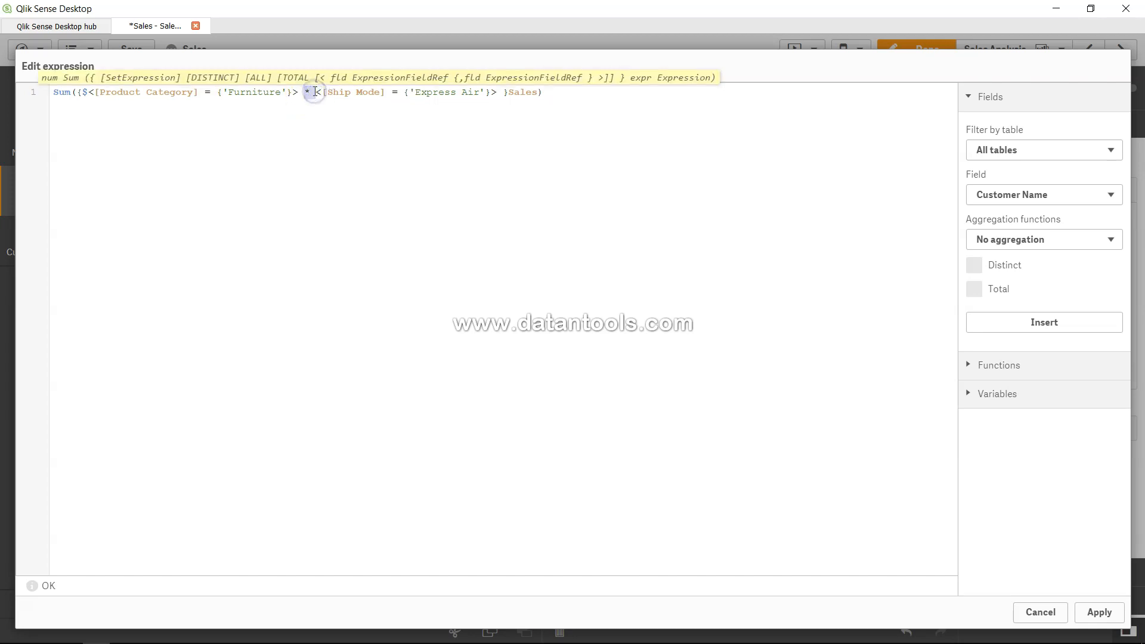
{"action": "left_click_drag", "start_coordinate": [322, 92], "coordinate": [482, 94]}
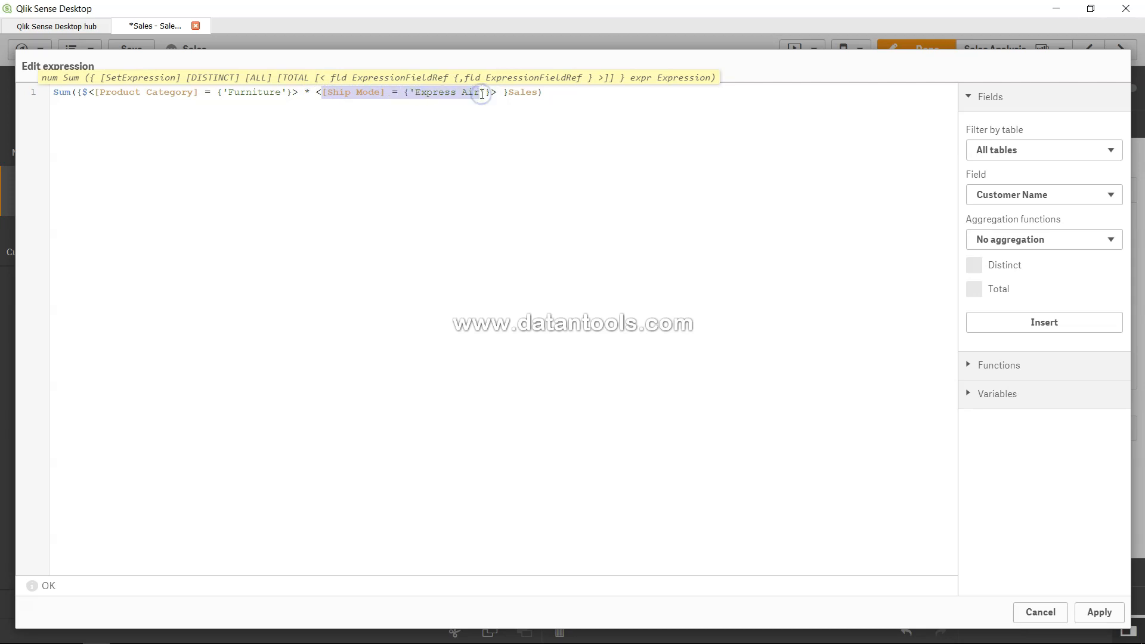
- Replace the * operator and its angle brackets with a comma, combining the Product Category and Ship Mode modifiers in one set
{"action": "left_click", "coordinate": [322, 93]}
{"action": "key", "text": "BackSpace"}
{"action": "key", "text": "BackSpace"}
{"action": "key", "text": "BackSpace"}
{"action": "key", "text": "BackSpace"}
{"action": "key", "text": "BackSpace"}
{"action": "key", "text": "BackSpace"}
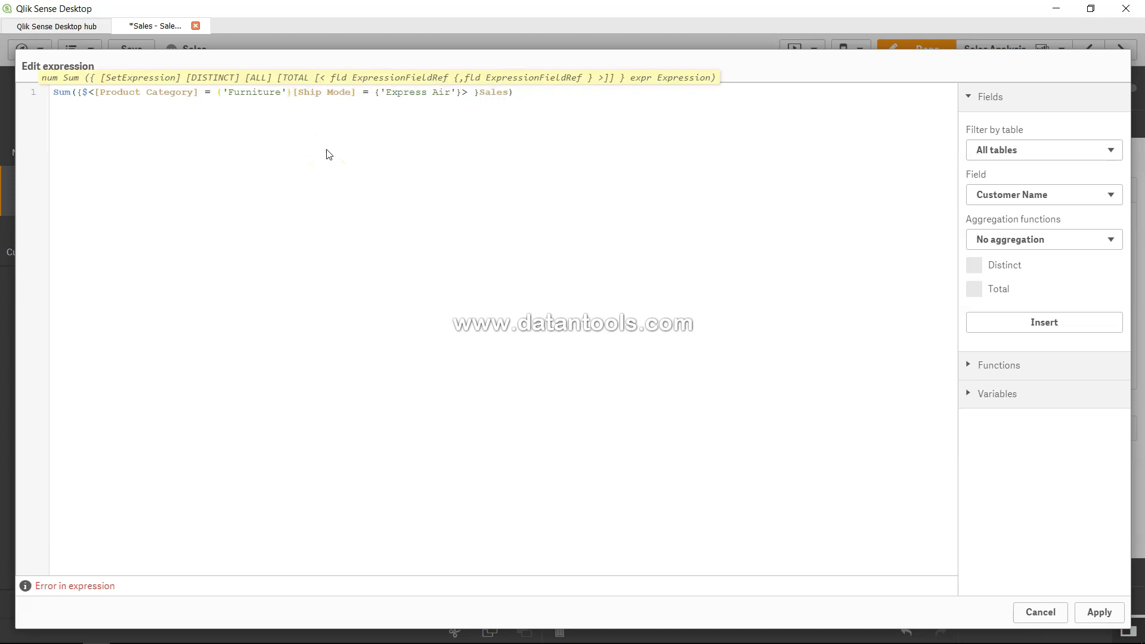
{"action": "type", "text": ","}
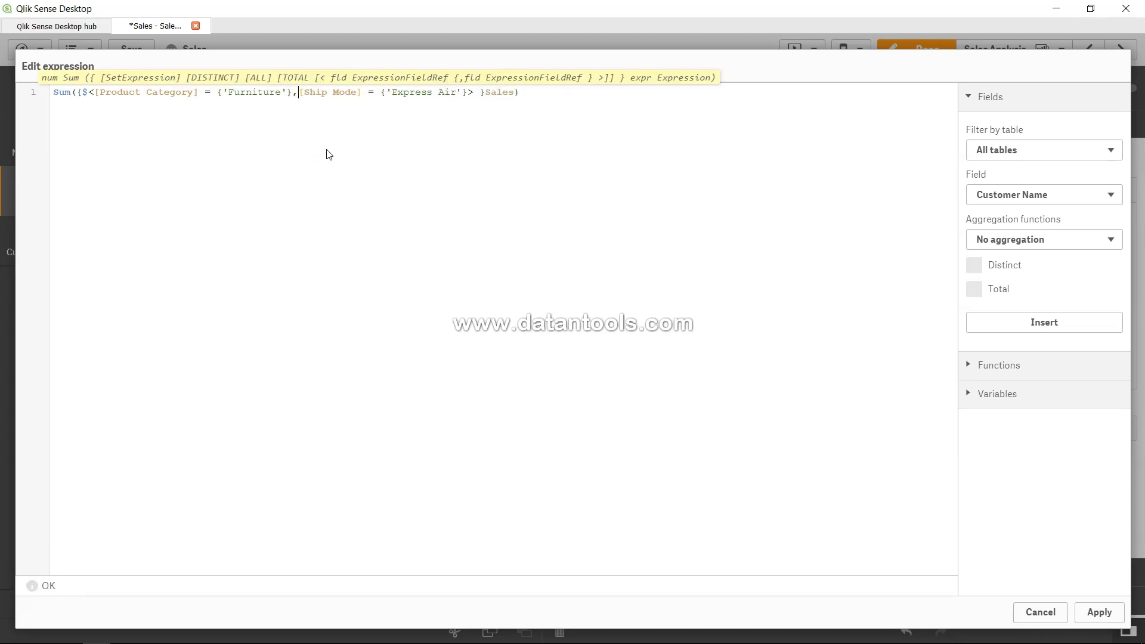
- Review the two comma-separated modifiers, apply the expression and finish editing the sheet
{"action": "left_click", "coordinate": [474, 92]}
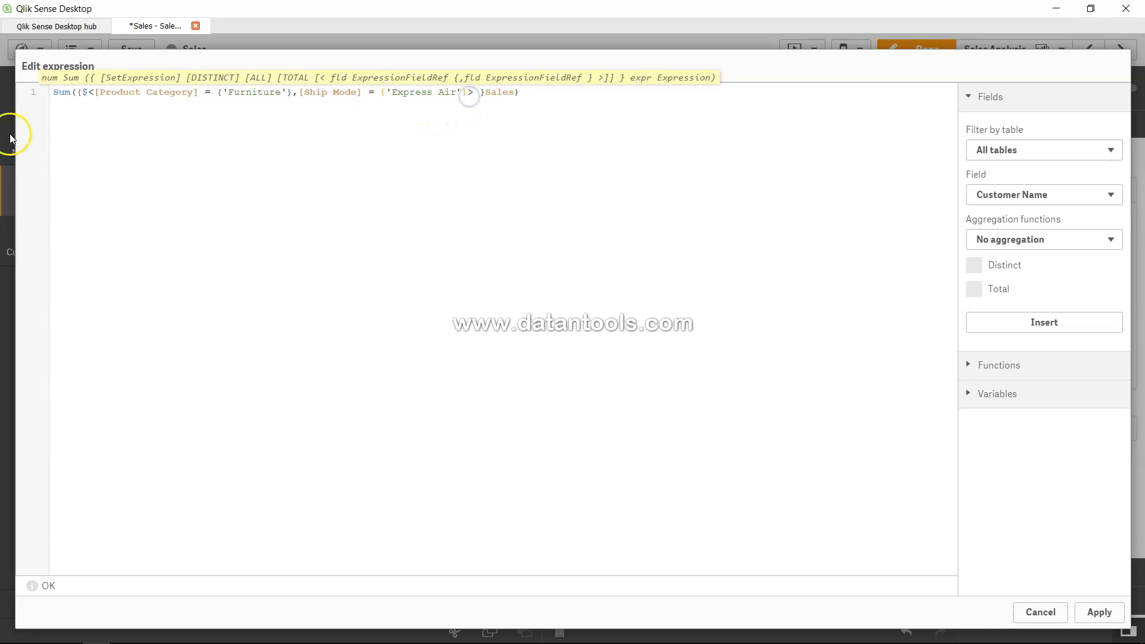
{"action": "left_click", "coordinate": [95, 92]}
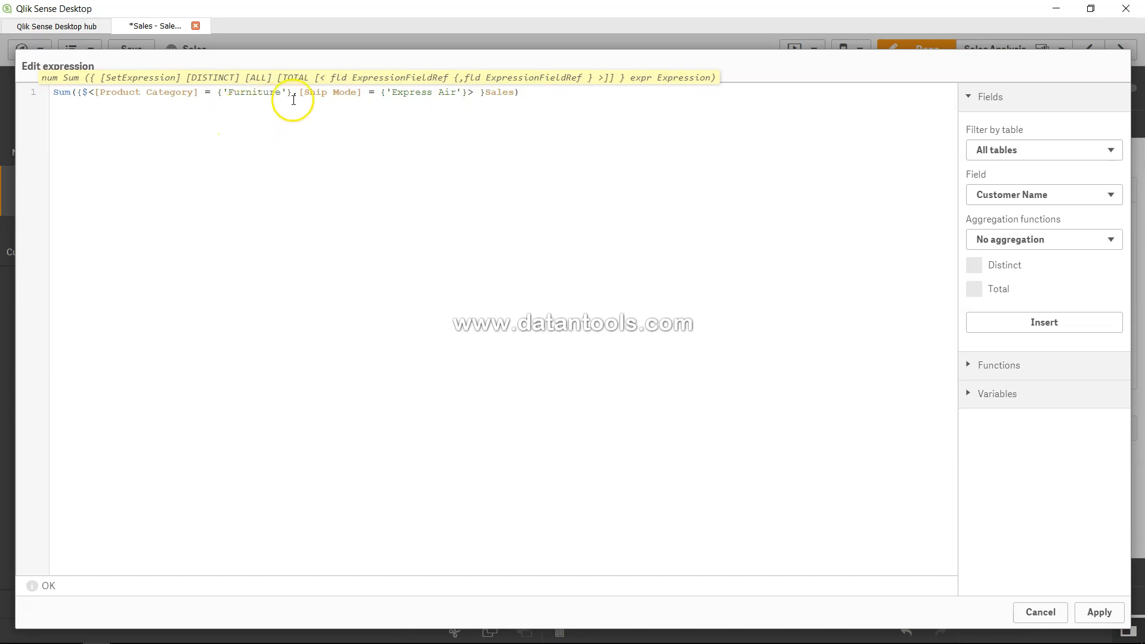
{"action": "left_click_drag", "start_coordinate": [235, 92], "coordinate": [328, 91]}
{"action": "left_click", "coordinate": [329, 91]}
{"action": "left_click", "coordinate": [464, 94]}
{"action": "left_click", "coordinate": [1083, 615]}
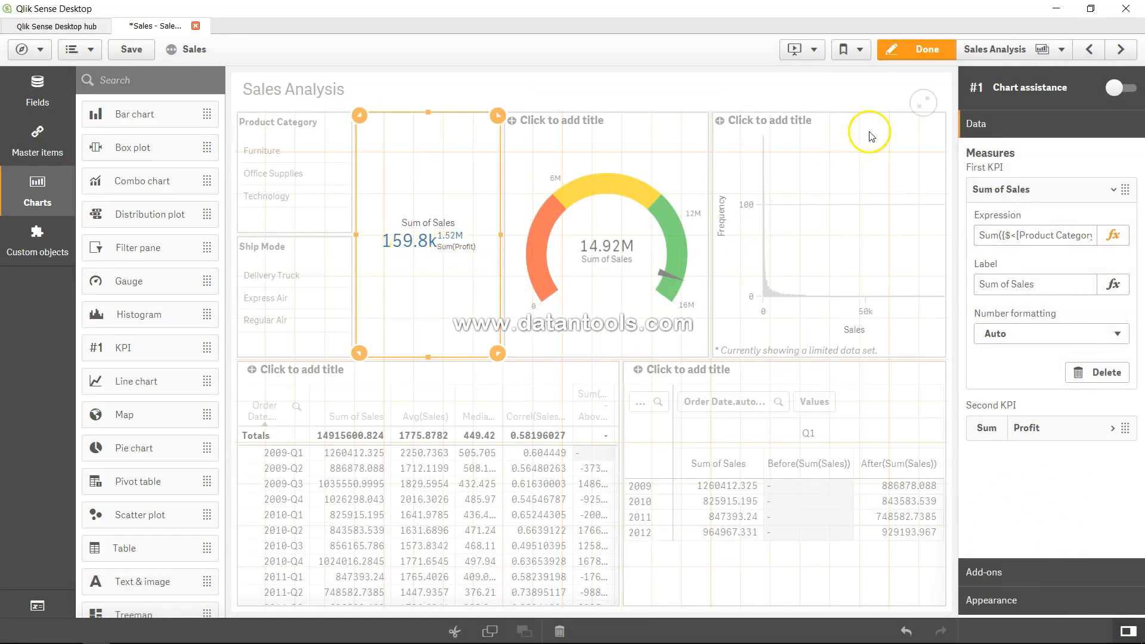
{"action": "left_click", "coordinate": [919, 49]}
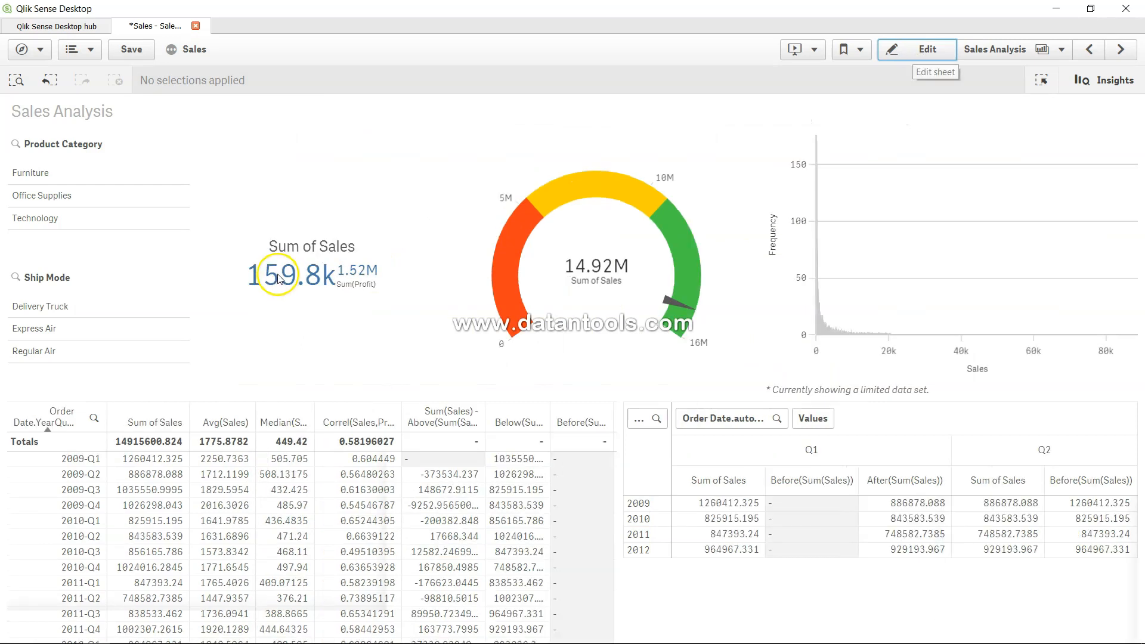
- Compare the KPI with the gauge while selecting Office Supplies and Technology, and clear both selections
{"action": "left_click", "coordinate": [43, 199]}
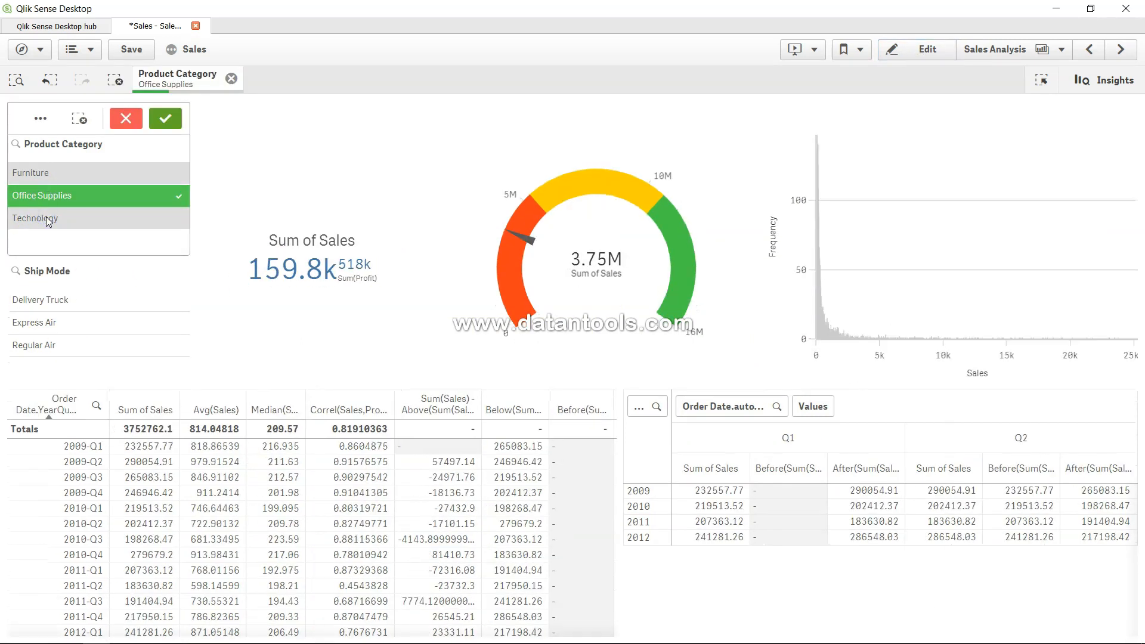
{"action": "left_click", "coordinate": [48, 220]}
{"action": "left_click", "coordinate": [48, 220]}
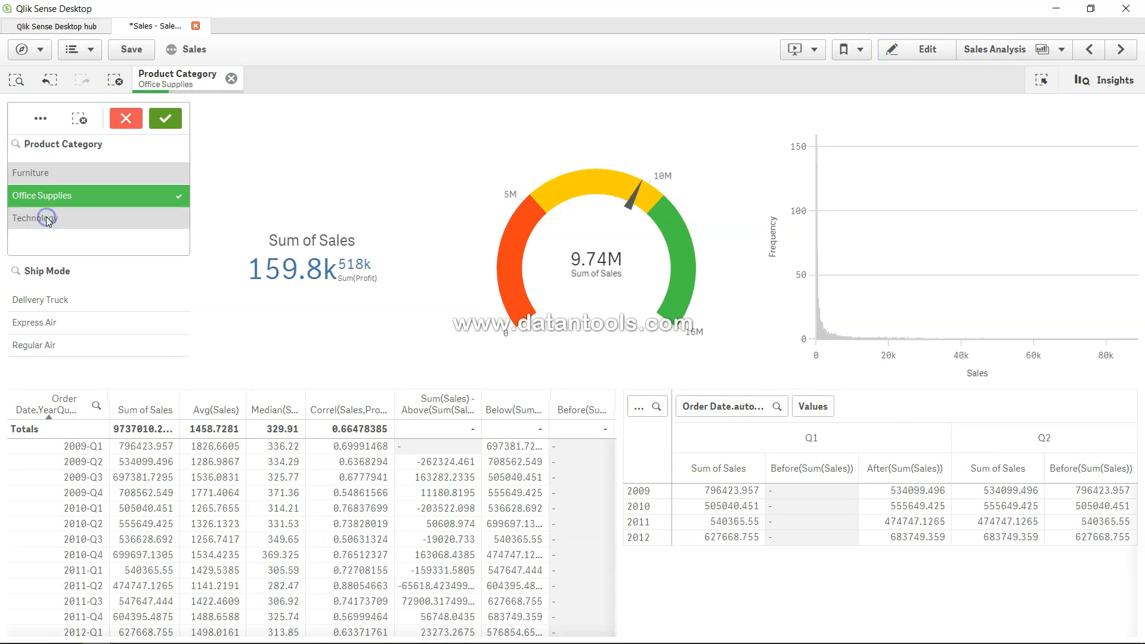
{"action": "left_click", "coordinate": [56, 196]}
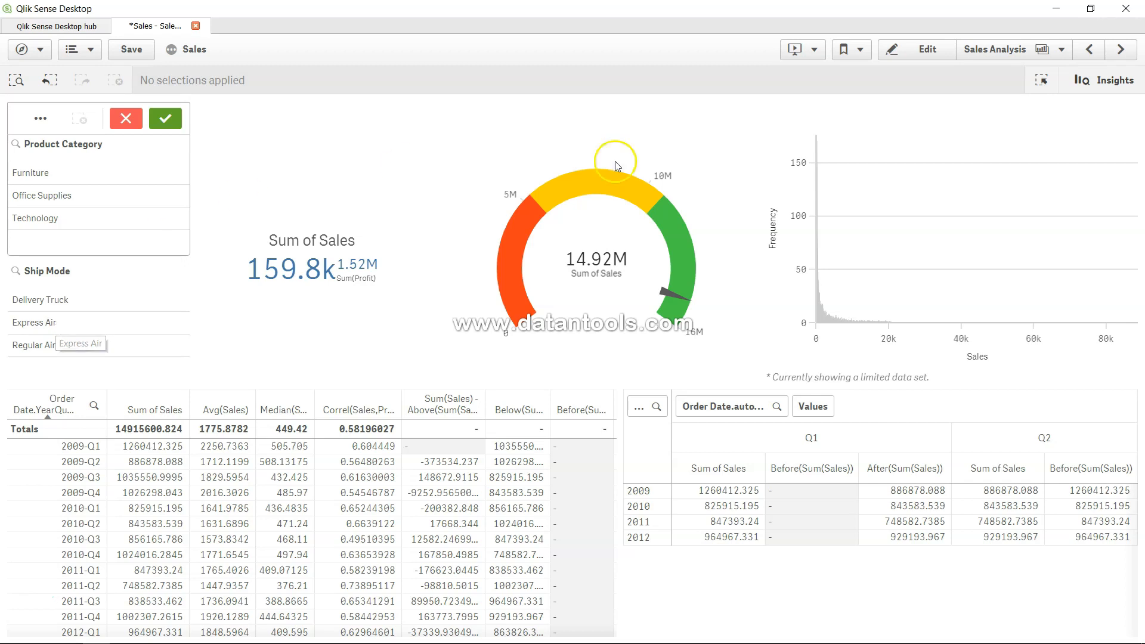
- Reopen the KPI's first measure expression and delete the {'Furniture'} value together with the Ship Mode modifier
{"action": "left_click", "coordinate": [910, 50]}
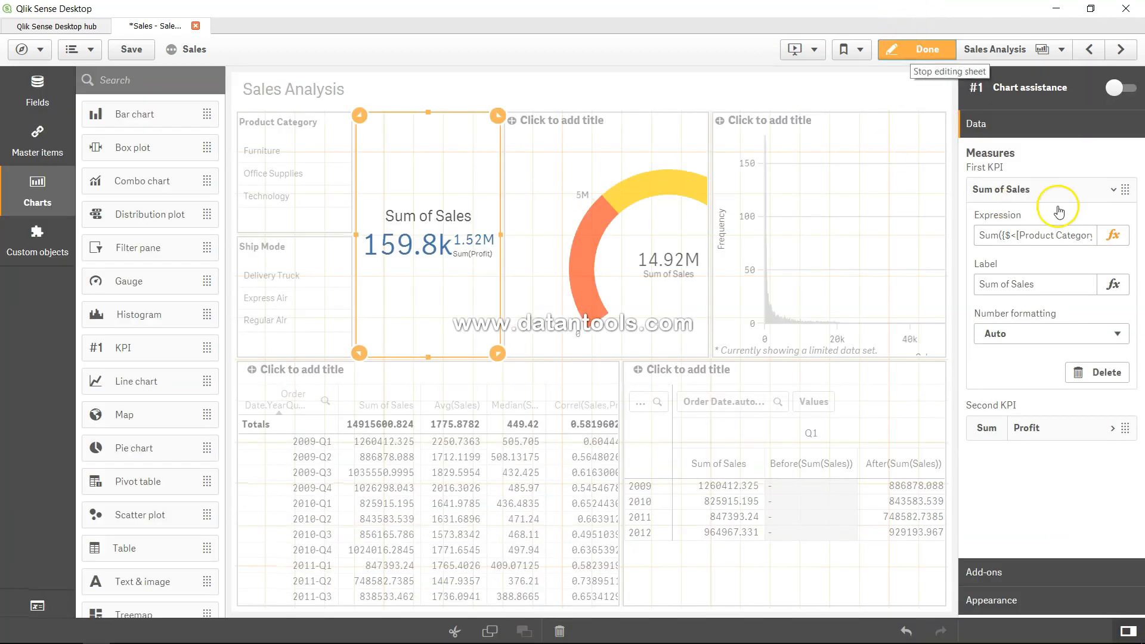
{"action": "left_click", "coordinate": [1112, 222]}
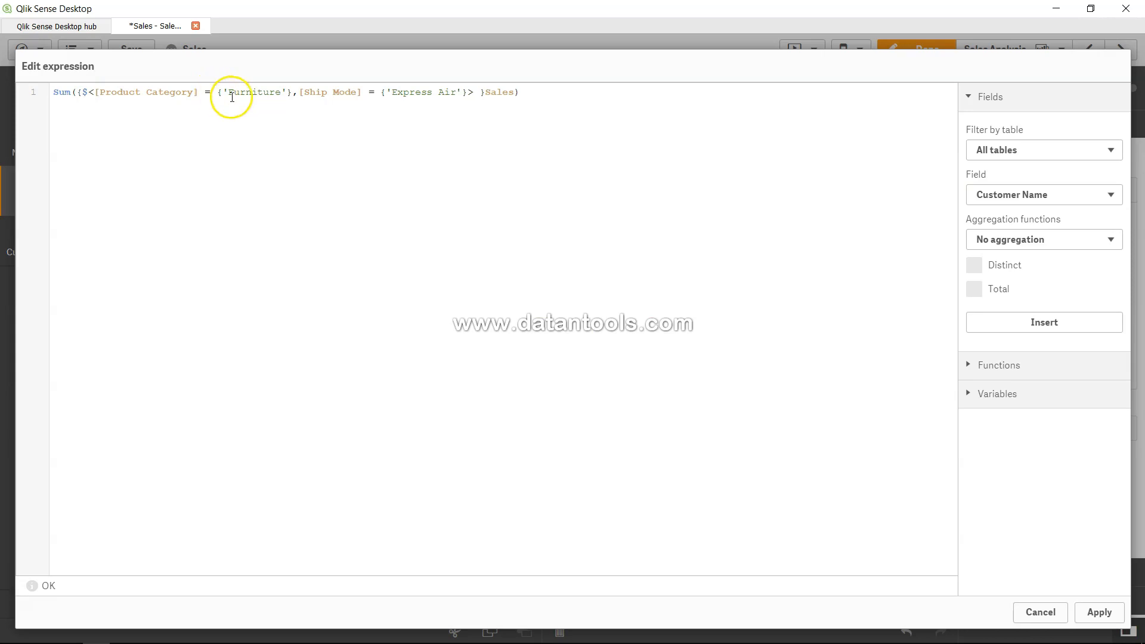
{"action": "left_click_drag", "start_coordinate": [217, 92], "coordinate": [466, 97]}
{"action": "key", "text": "Delete"}
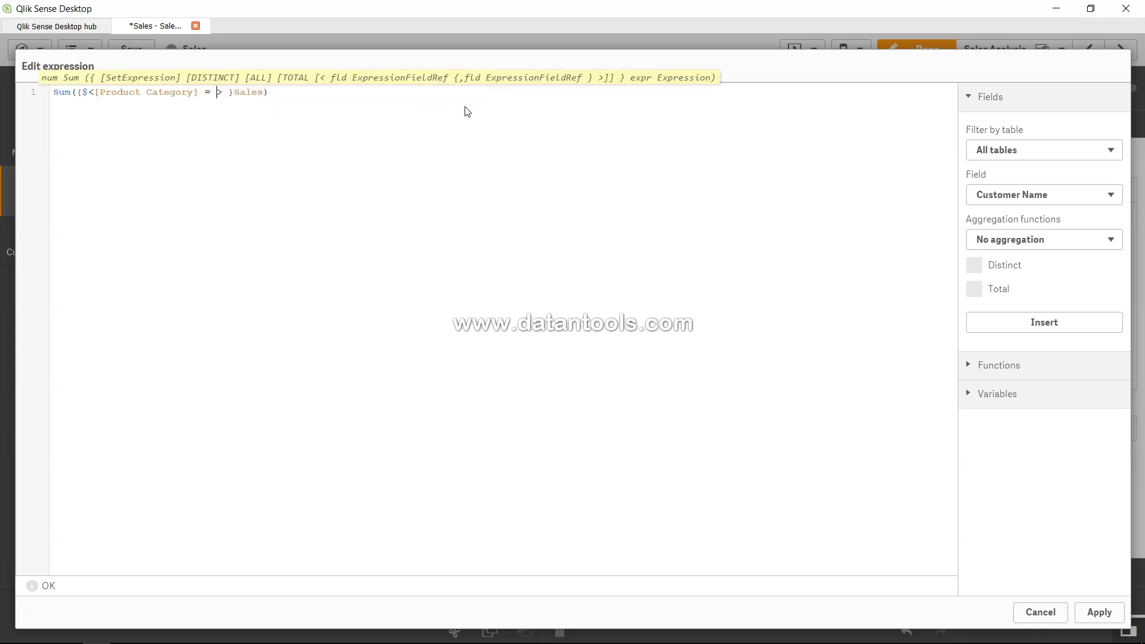
- Replace the [Product Category] field in the set modifier with [Order Date]
{"action": "key", "text": "shift+Left"}
{"action": "key", "text": "shift+Left"}
{"action": "key", "text": "shift+Left"}
{"action": "key", "text": "shift+Left"}
{"action": "key", "text": "shift+Left"}
{"action": "key", "text": "shift+Left"}
{"action": "key", "text": "shift+Left"}
{"action": "key", "text": "shift+Left"}
{"action": "key", "text": "shift+Left"}
{"action": "key", "text": "shift+Left"}
{"action": "key", "text": "shift+Left"}
{"action": "key", "text": "shift+Left"}
{"action": "key", "text": "shift+Left"}
{"action": "key", "text": "shift+Left"}
{"action": "key", "text": "shift+Left"}
{"action": "key", "text": "shift+Left"}
{"action": "key", "text": "shift+Left"}
{"action": "key", "text": "shift+Left"}
{"action": "key", "text": "shift+Left"}
{"action": "key", "text": "shift+Right"}
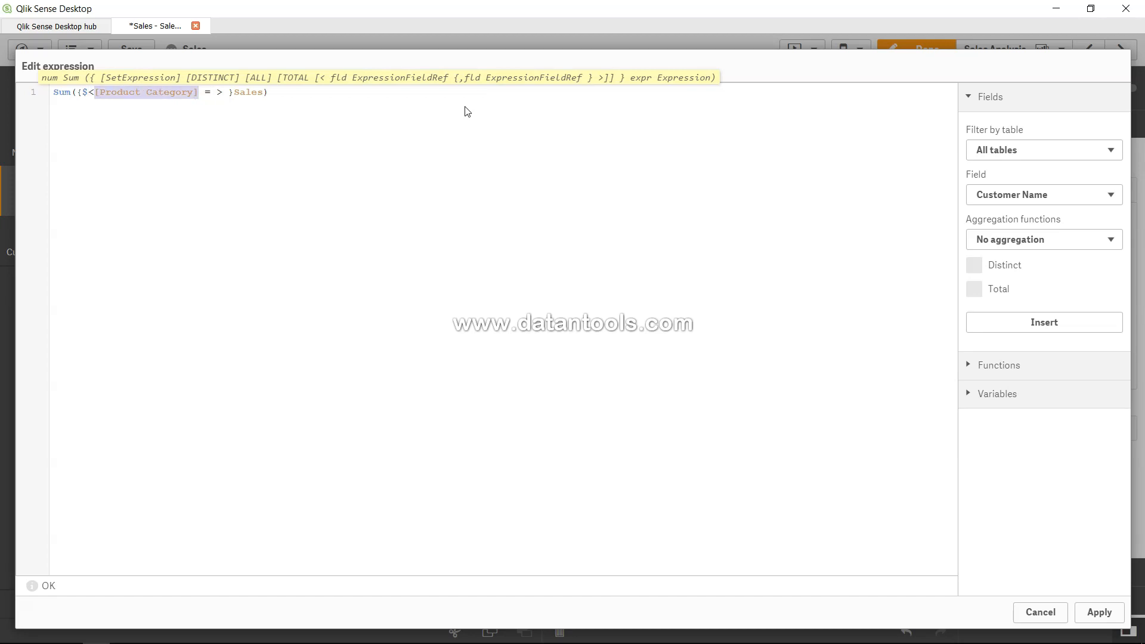
{"action": "type", "text": "[Order Date]"}
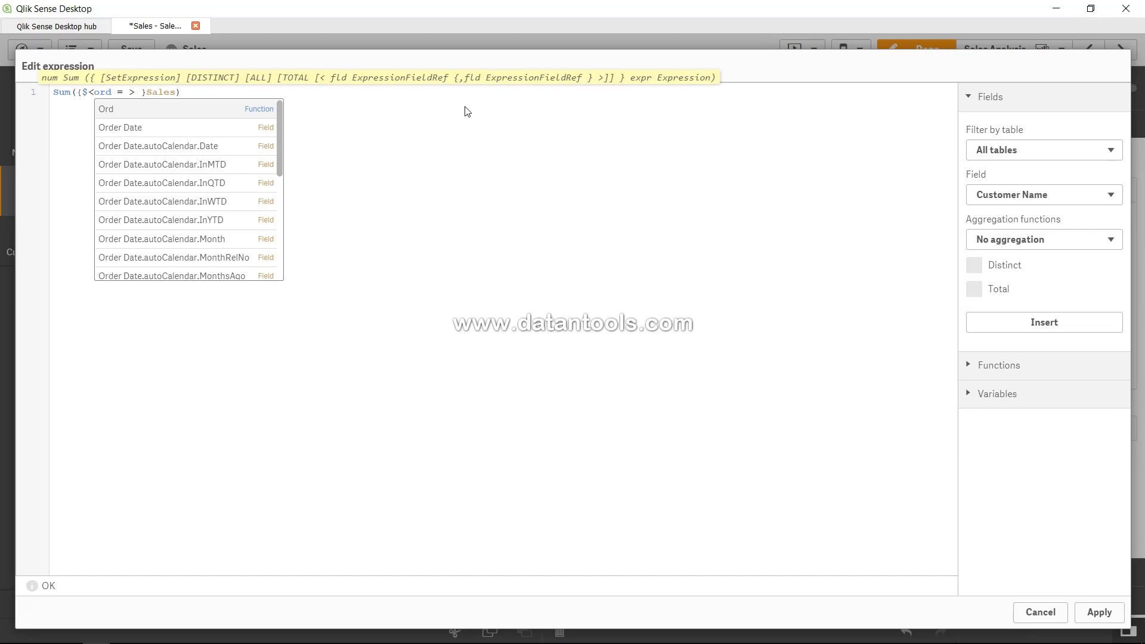
{"action": "key", "text": "Down"}
{"action": "key", "text": "Return"}
- Equate [Order Date] to [Ship Date] in the modifier, apply the expression and finish editing the sheet
{"action": "type", "text": "Ship"}
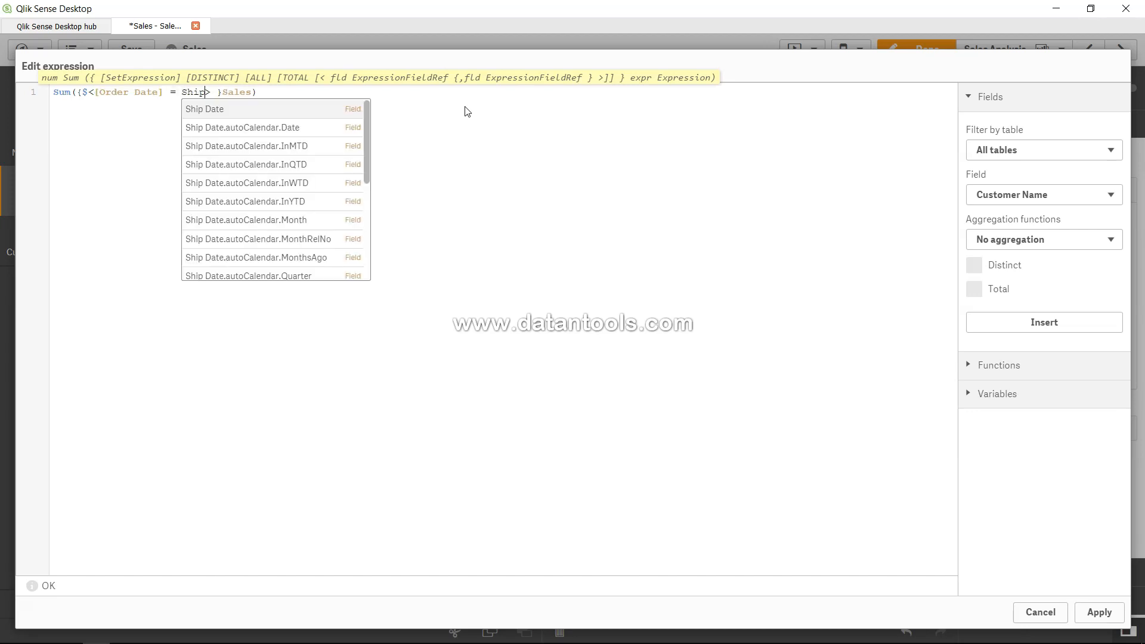
{"action": "key", "text": "Return"}
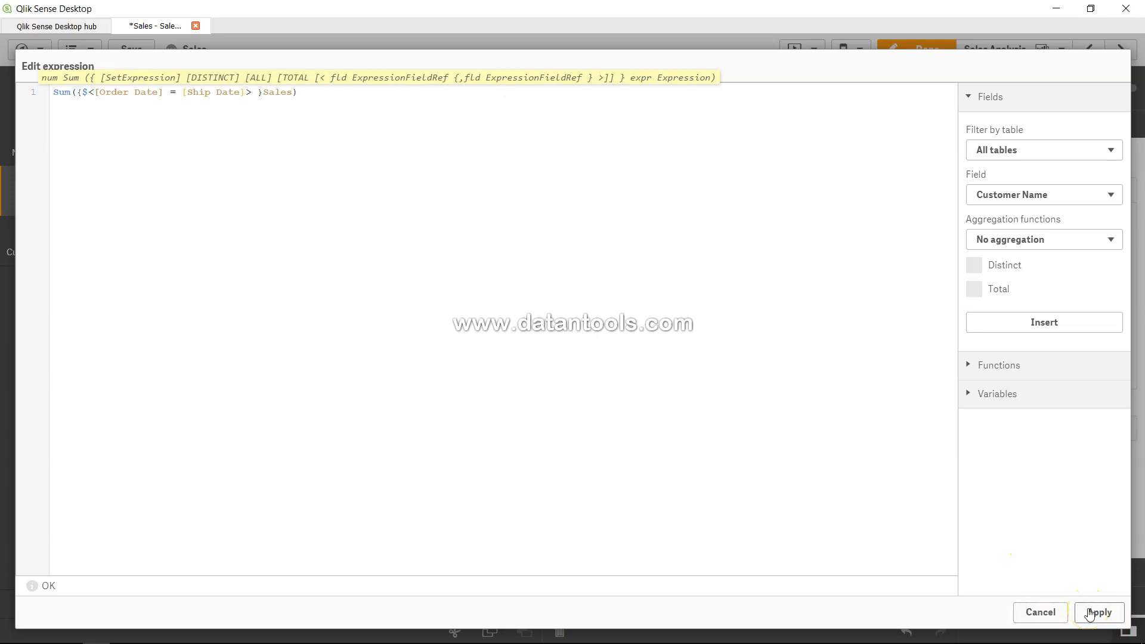
{"action": "left_click_drag", "start_coordinate": [118, 94], "coordinate": [216, 93]}
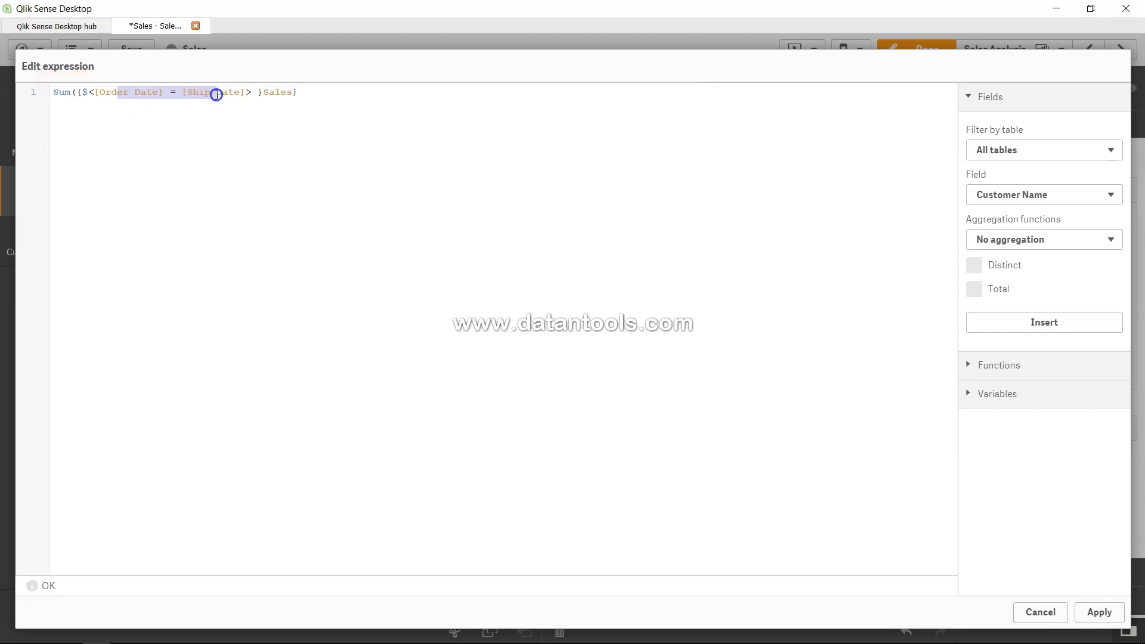
{"action": "left_click", "coordinate": [1097, 613]}
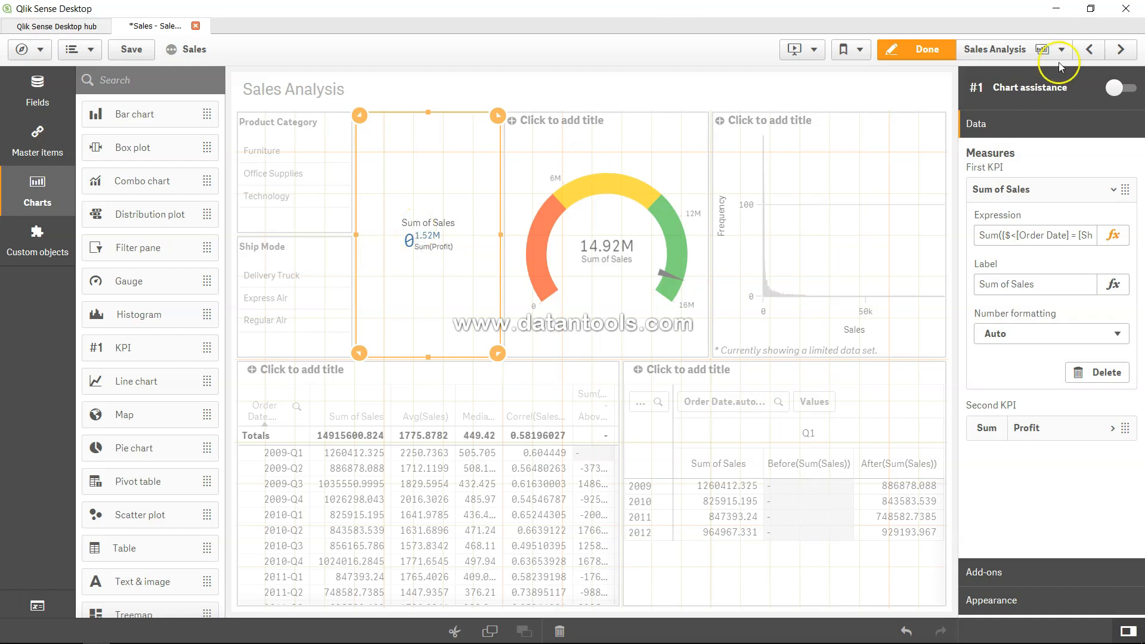
{"action": "left_click", "coordinate": [923, 49]}
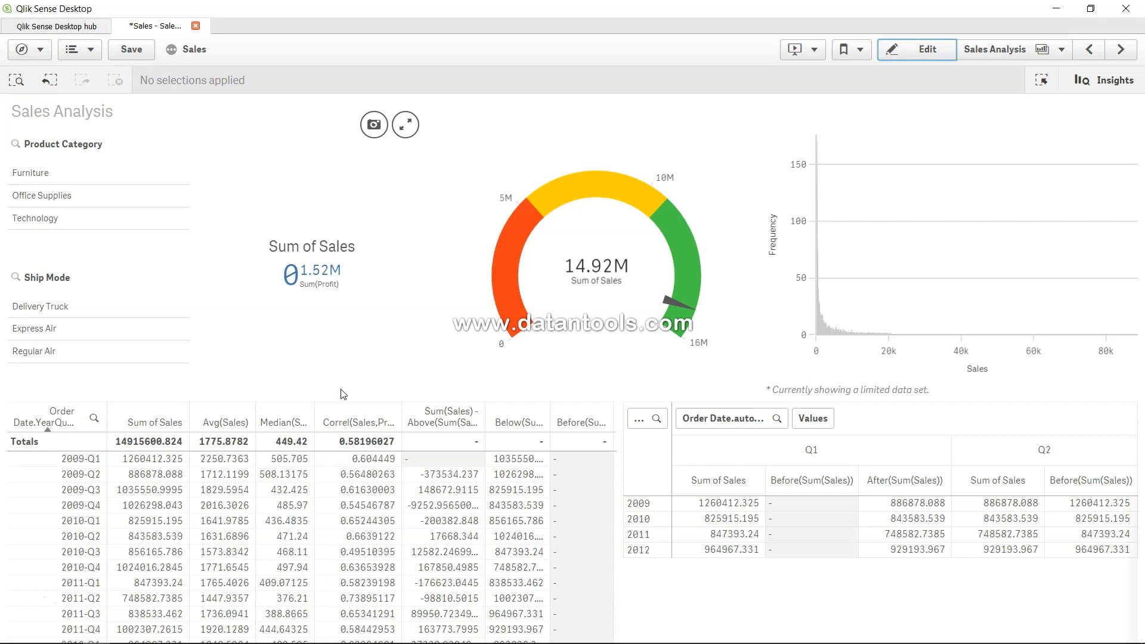
- Compare the KPI with the gauge while Furniture is selected, and cancel the selection
{"action": "left_click", "coordinate": [349, 327]}
{"action": "left_click", "coordinate": [45, 178]}
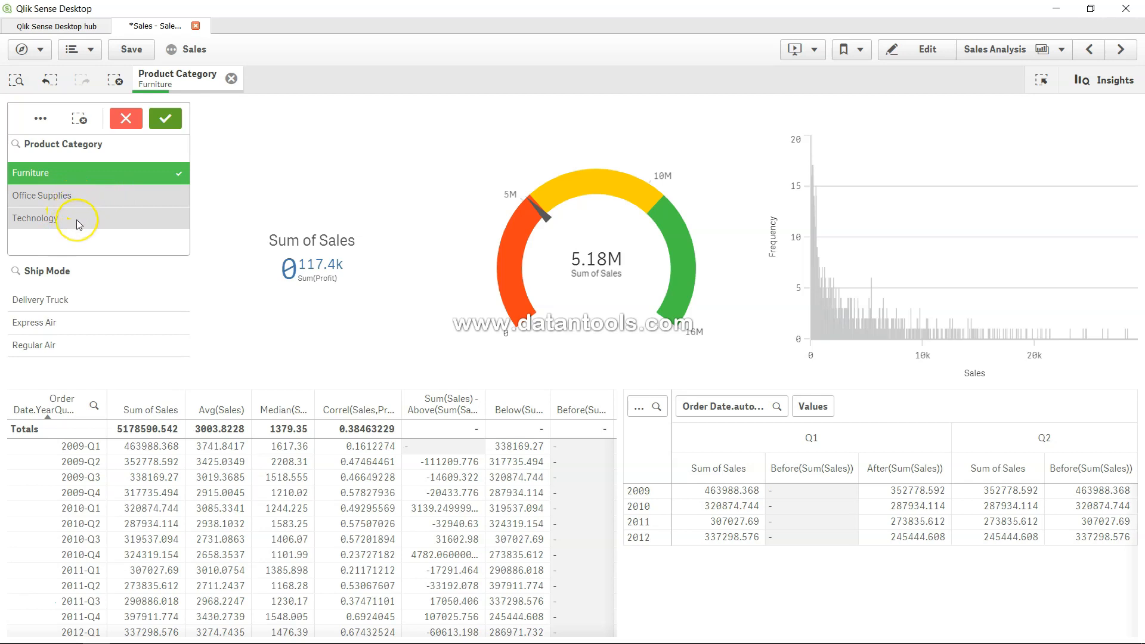
{"action": "left_click", "coordinate": [126, 118]}
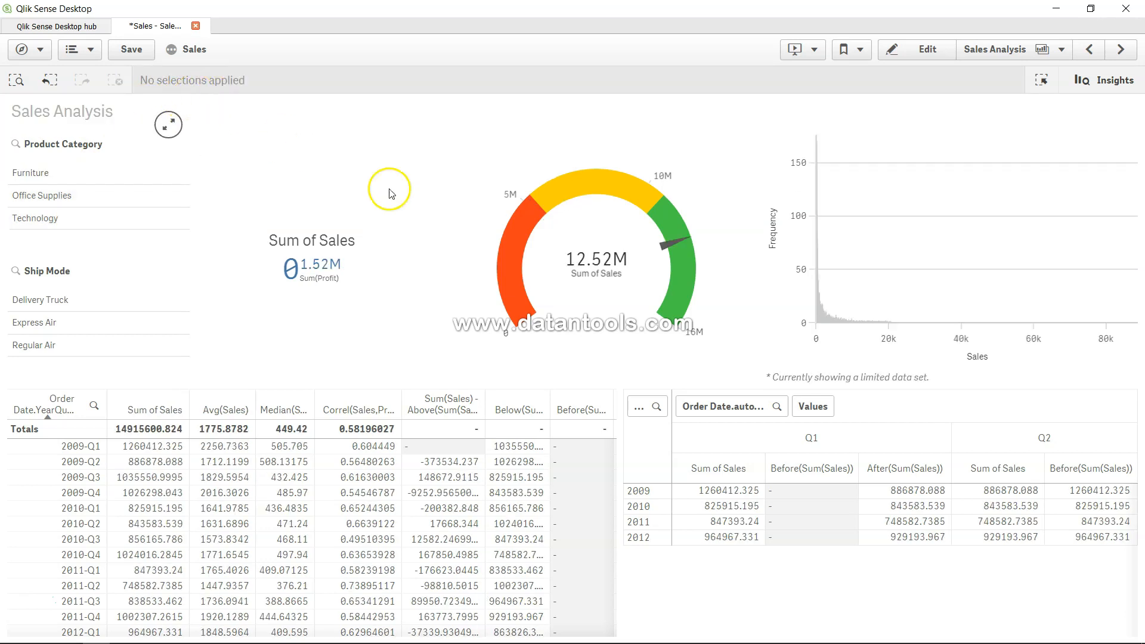
- Reopen the KPI's first measure expression and replace the [Order Date] = [Ship Date] modifier with [Product Category] =
{"action": "left_click", "coordinate": [924, 48]}
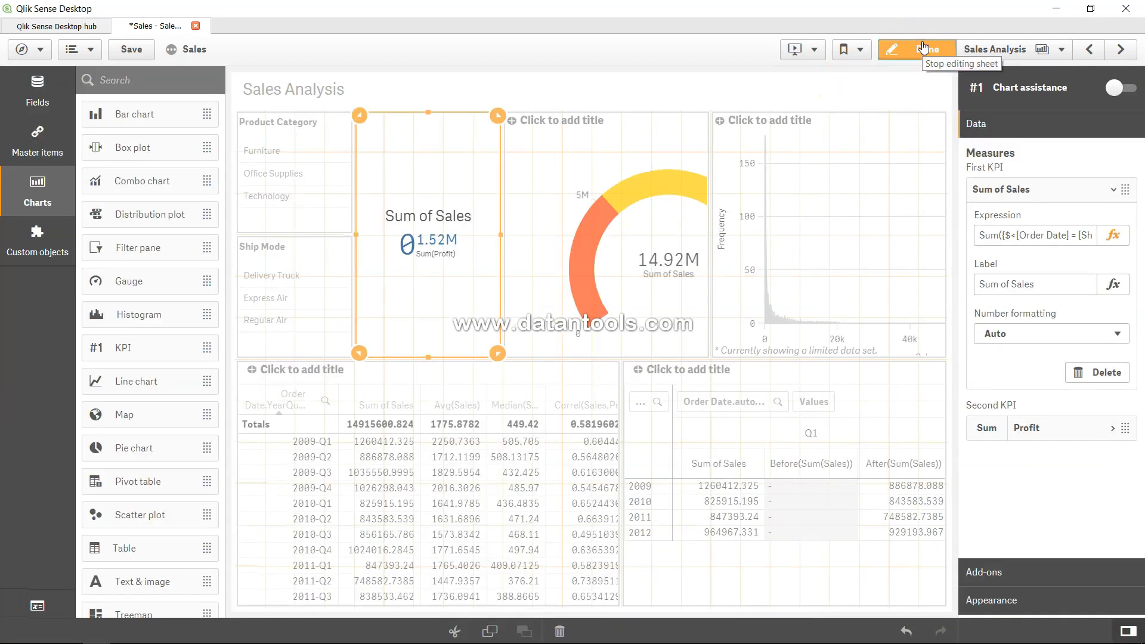
{"action": "left_click", "coordinate": [1113, 235]}
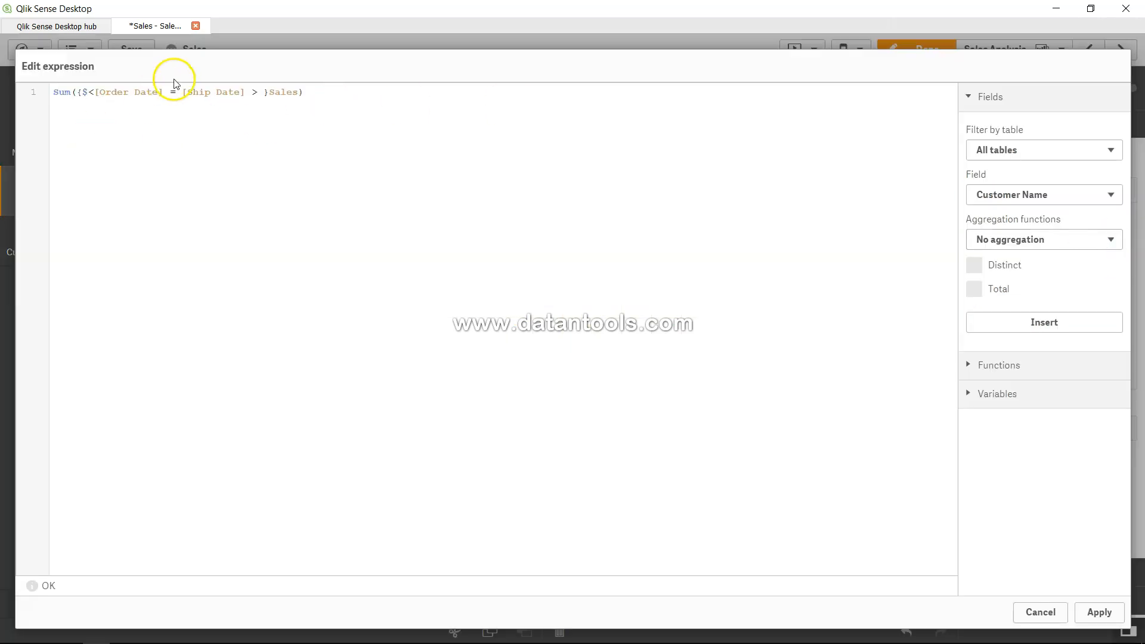
{"action": "left_click", "coordinate": [186, 95]}
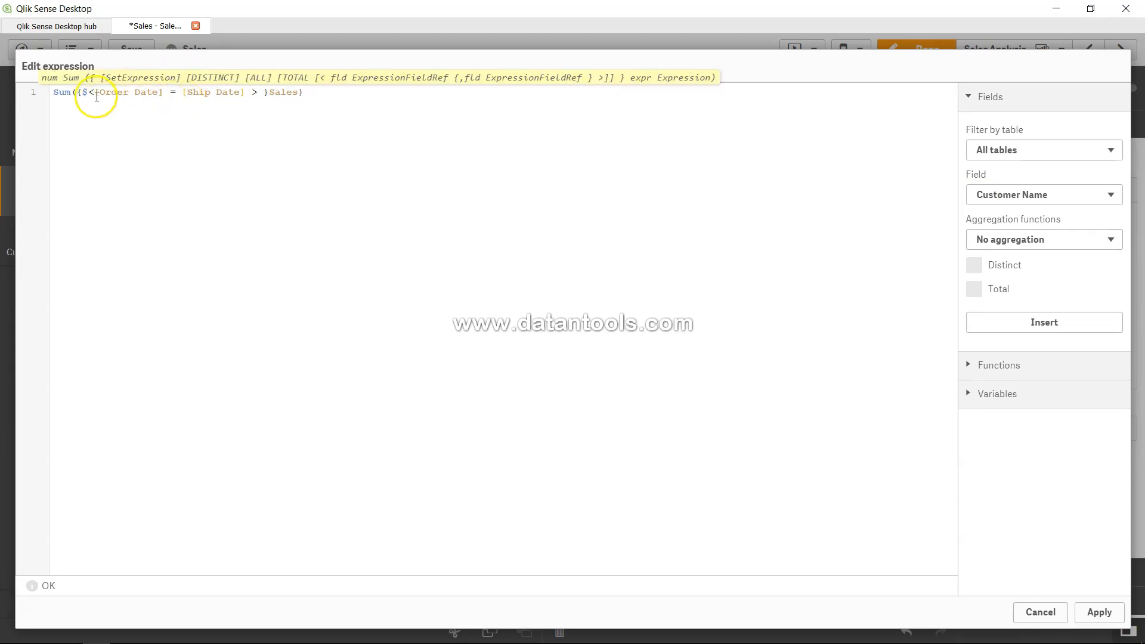
{"action": "left_click_drag", "start_coordinate": [94, 92], "coordinate": [246, 92]}
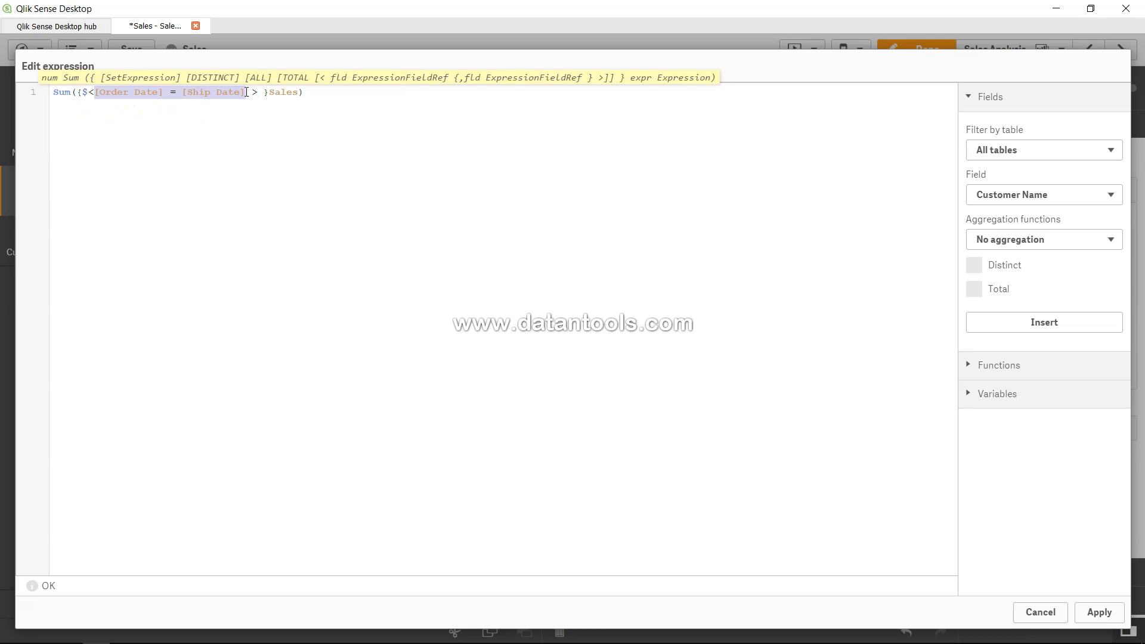
{"action": "type", "text": "product"}
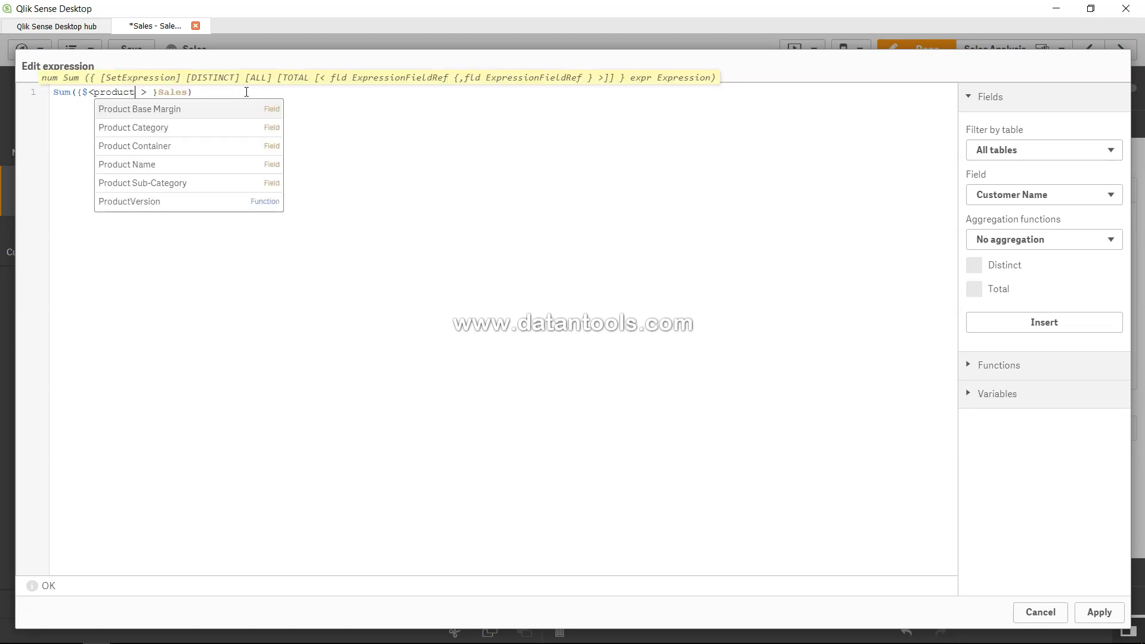
{"action": "key", "text": "Down"}
{"action": "key", "text": "Return"}
{"action": "type", "text": "= "}
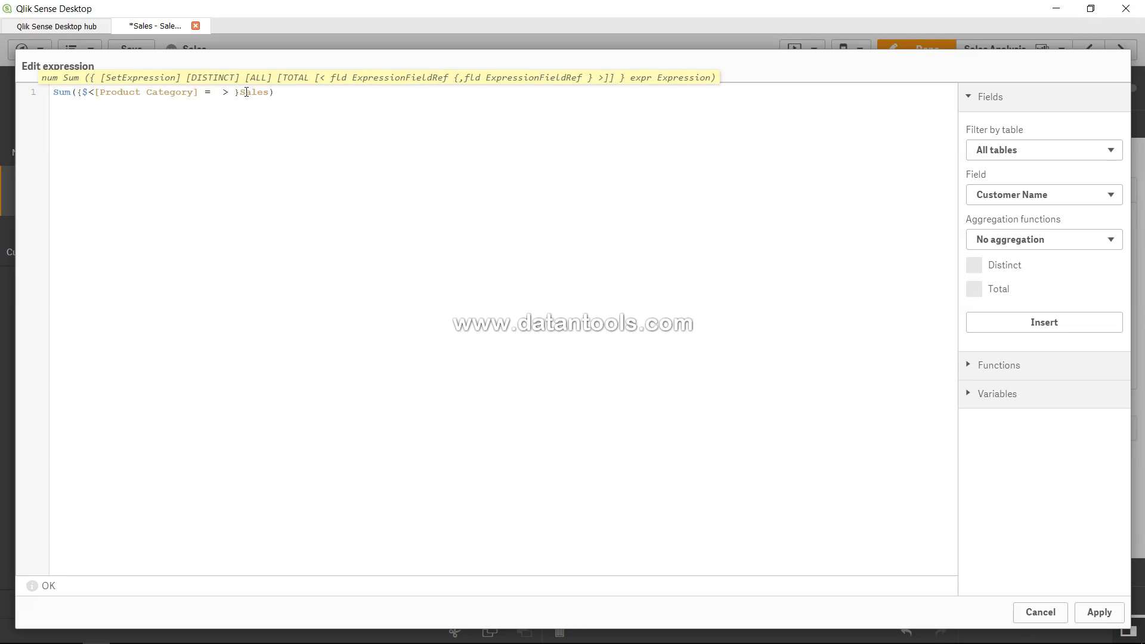
- Assign e([Product Category]) to the Product Category modifier, apply the expression and finish editing the sheet
{"action": "type", "text": "e()"}
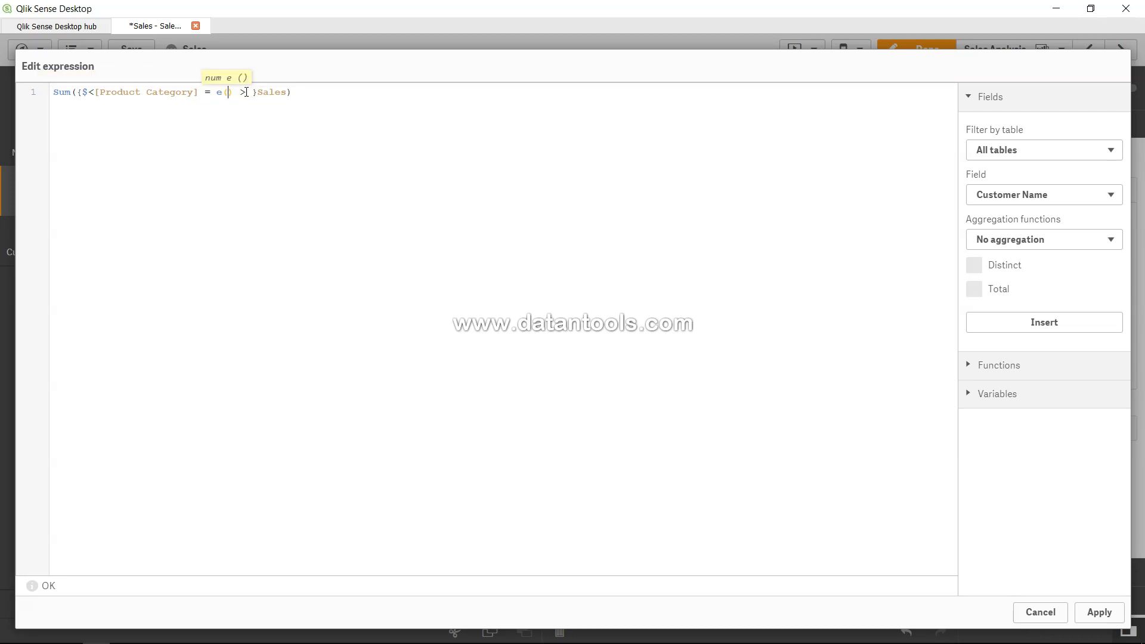
{"action": "type", "text": "produc"}
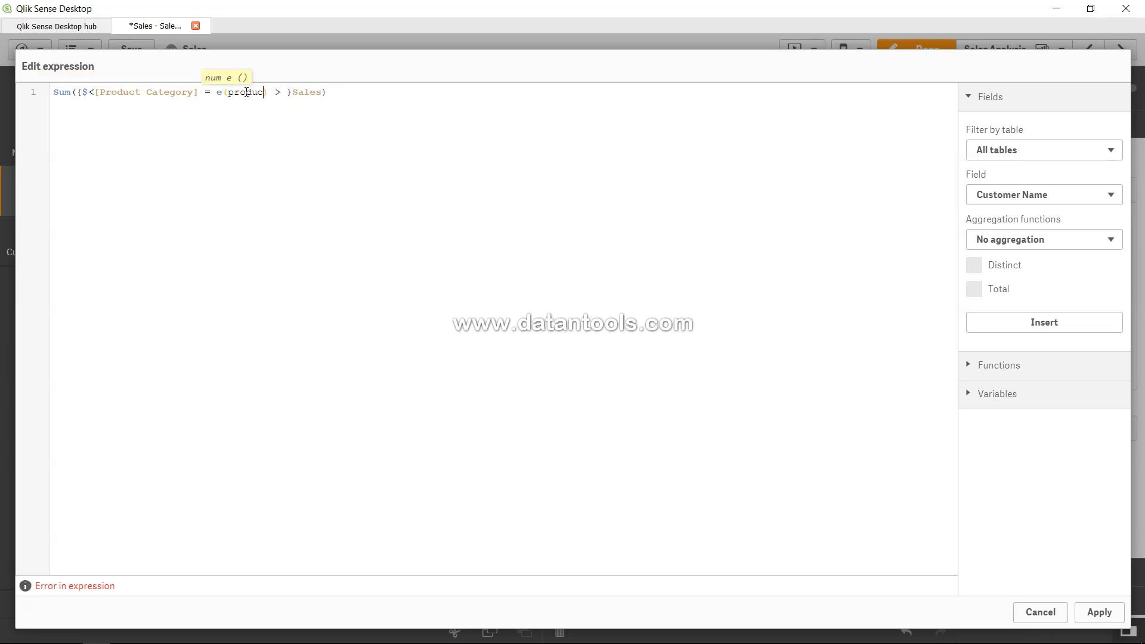
{"action": "key", "text": "Down"}
{"action": "key", "text": "Return"}
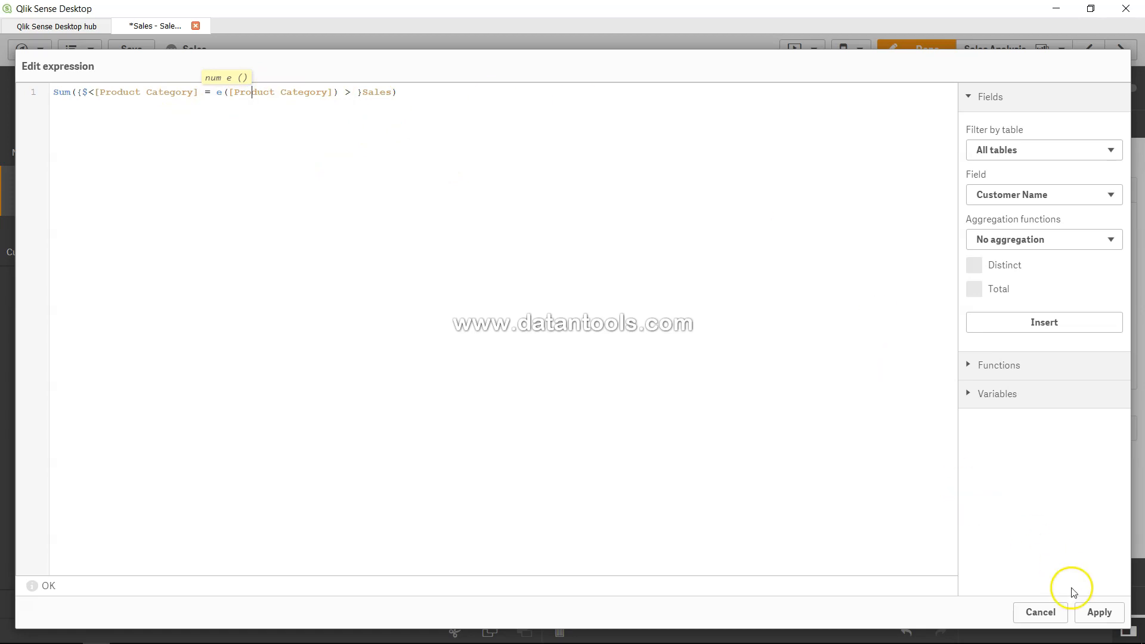
{"action": "left_click", "coordinate": [1091, 615]}
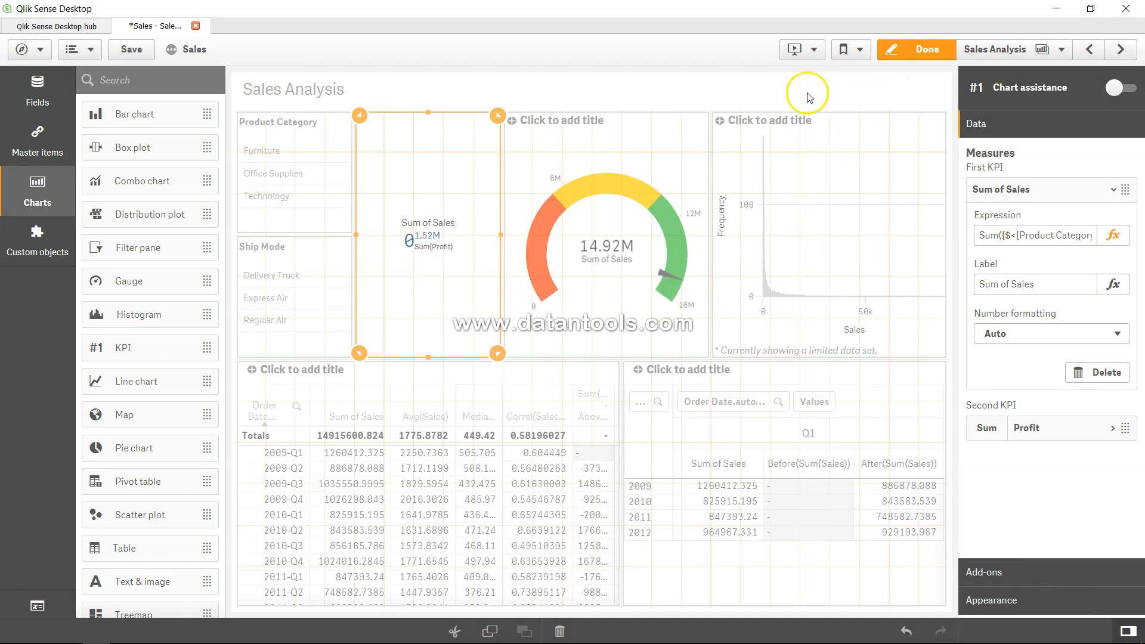
{"action": "left_click", "coordinate": [904, 59]}
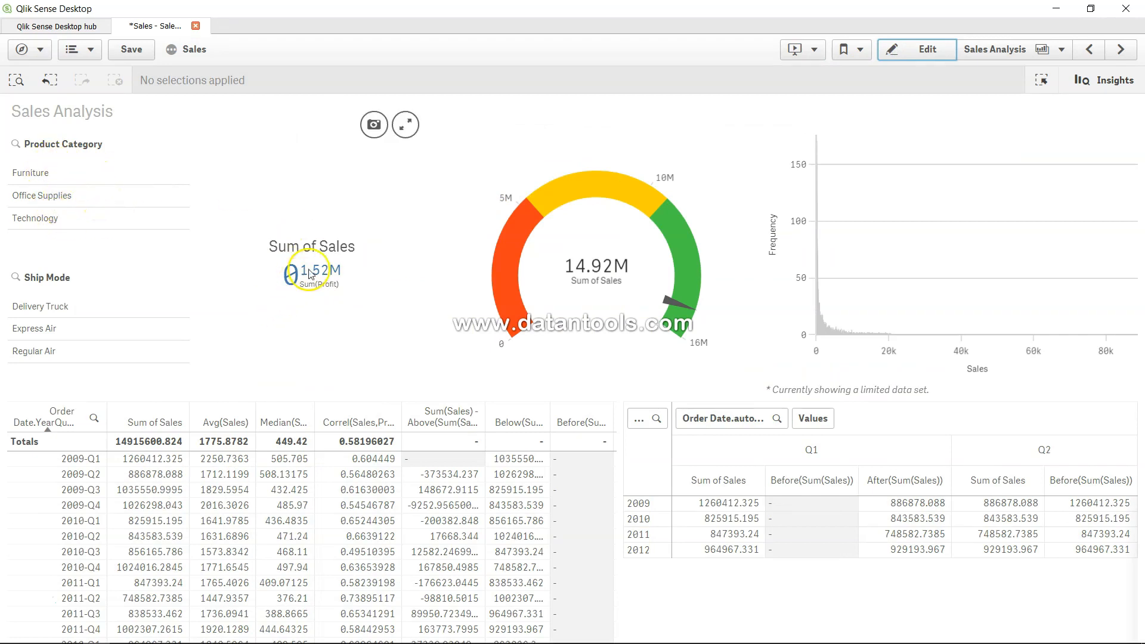
- Compare the KPI with the gauge for Furniture, Furniture plus Office Supplies, and Technology alone, clearing the Product Category selections
{"action": "left_click", "coordinate": [37, 173]}
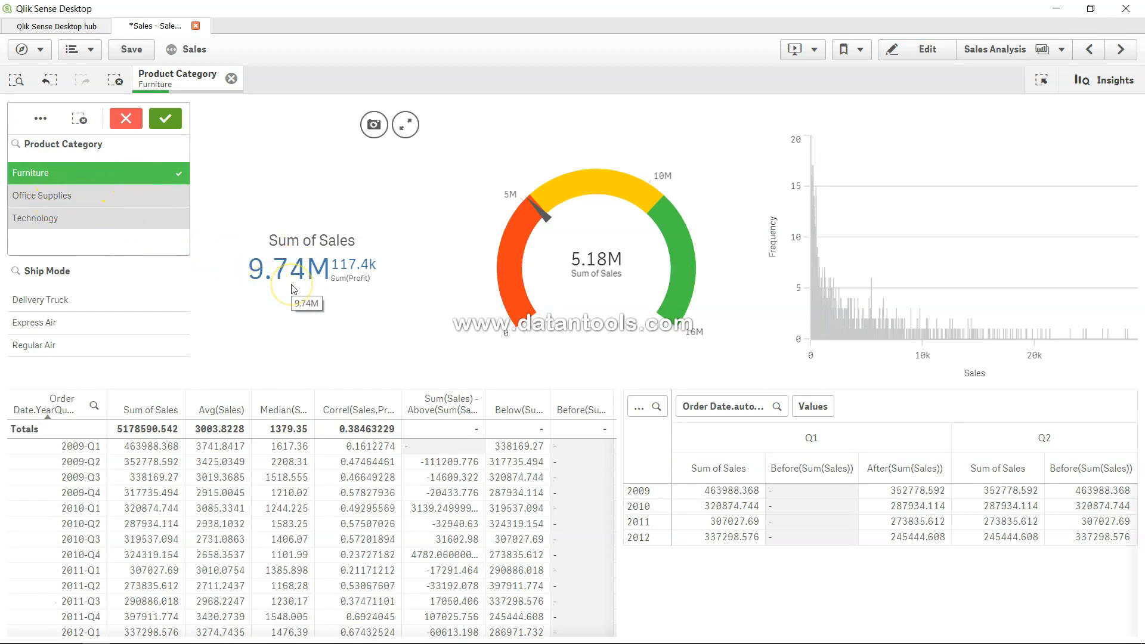
{"action": "left_click", "coordinate": [62, 198]}
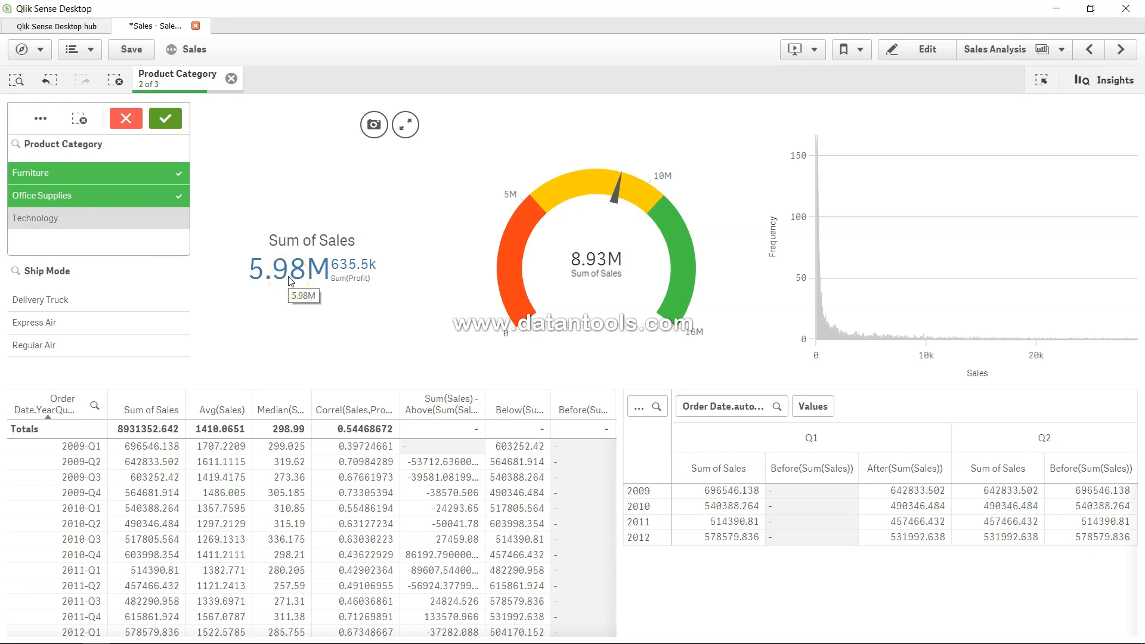
{"action": "left_click", "coordinate": [231, 78]}
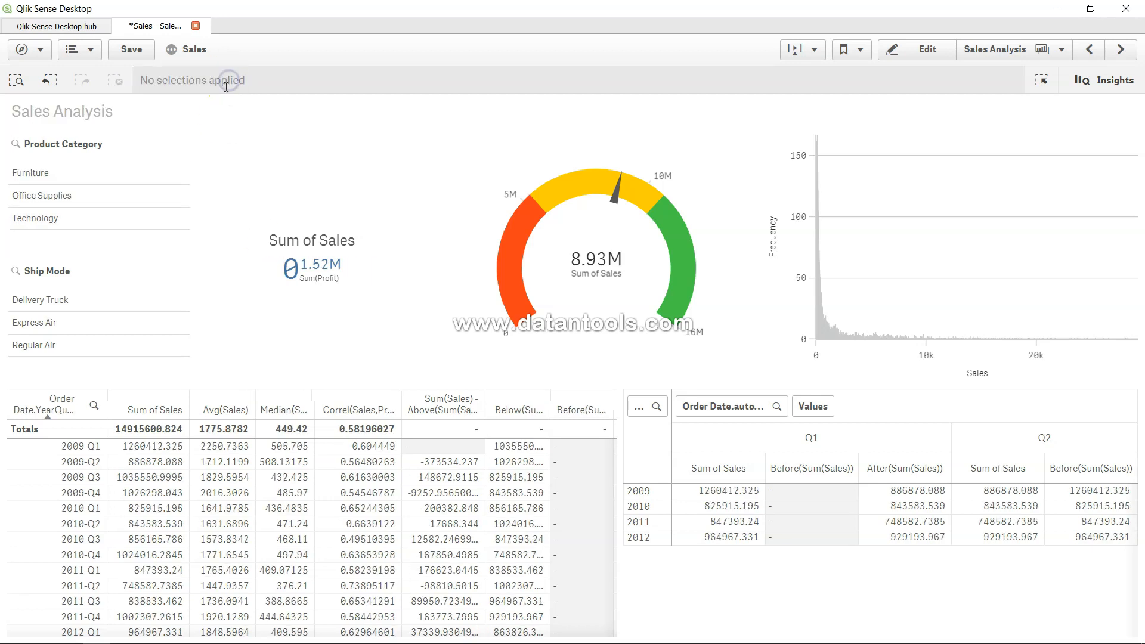
{"action": "left_click", "coordinate": [98, 219]}
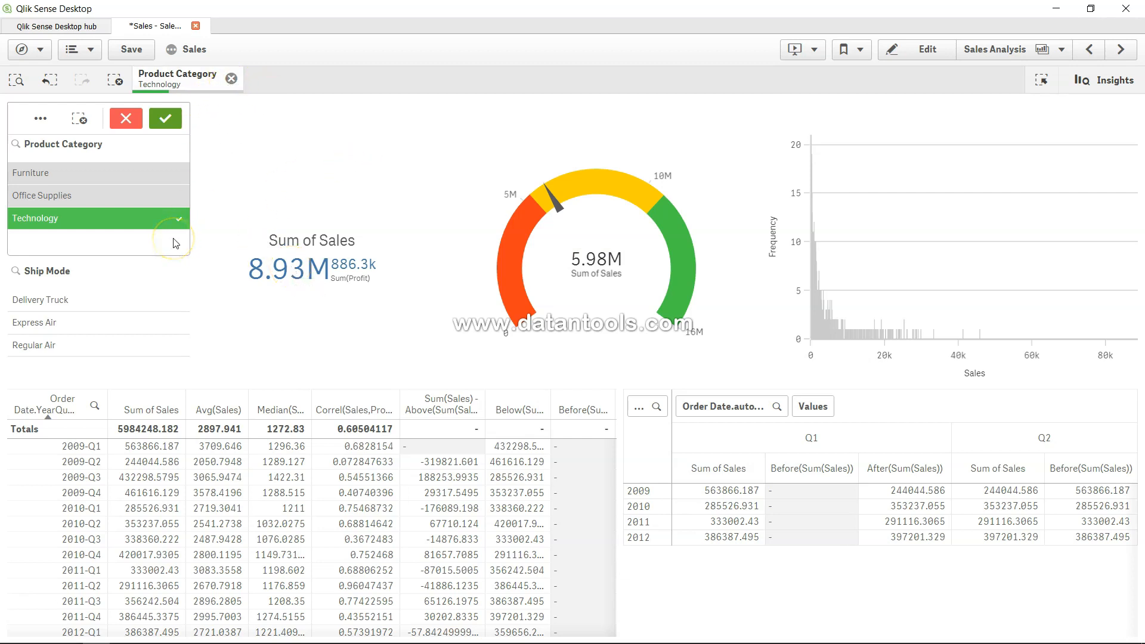
{"action": "left_click", "coordinate": [232, 78]}
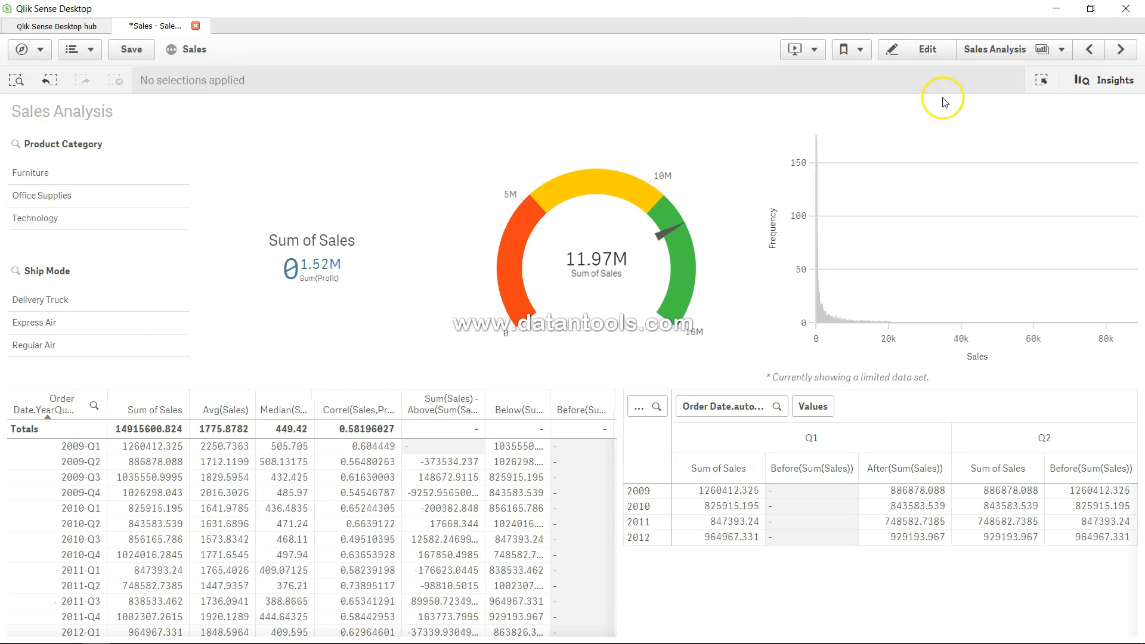
- Change the e() function to p() in the KPI's first measure expression, apply it and finish editing the sheet
{"action": "left_click", "coordinate": [926, 53]}
{"action": "left_click", "coordinate": [1119, 243]}
{"action": "left_click", "coordinate": [221, 92]}
{"action": "key", "text": "BackSpace"}
{"action": "type", "text": "p"}
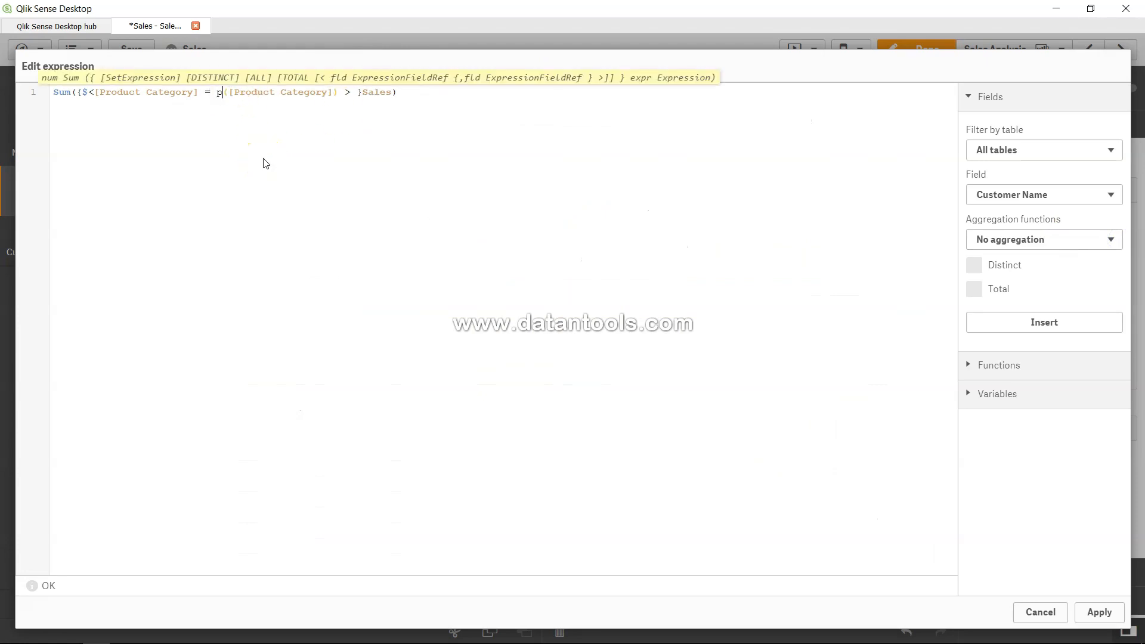
{"action": "left_click", "coordinate": [154, 215]}
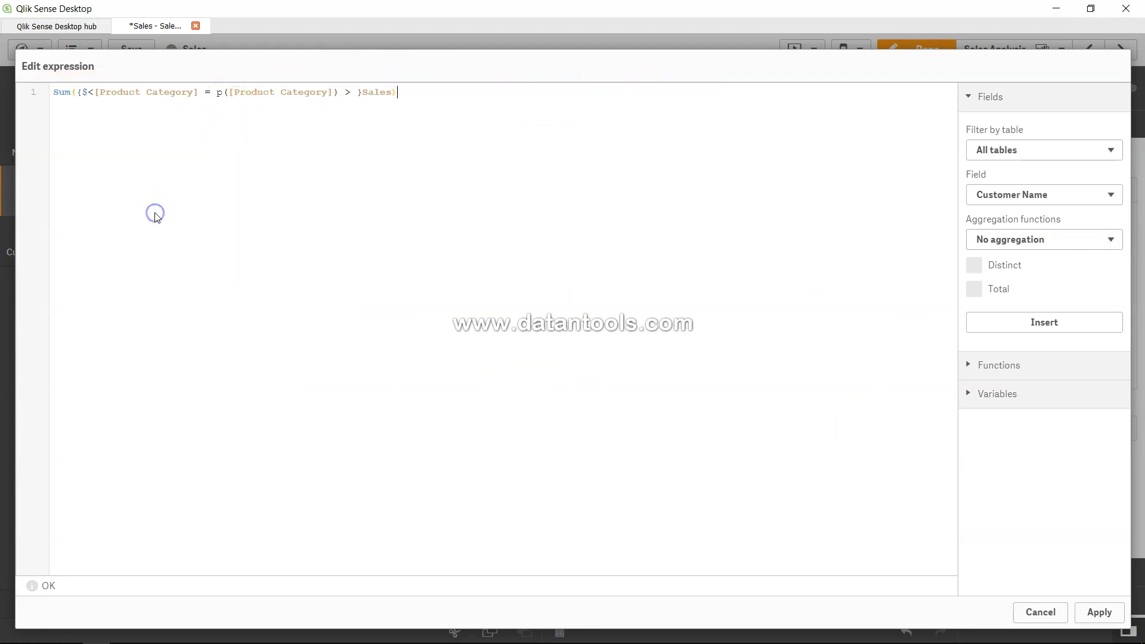
{"action": "left_click", "coordinate": [1099, 613]}
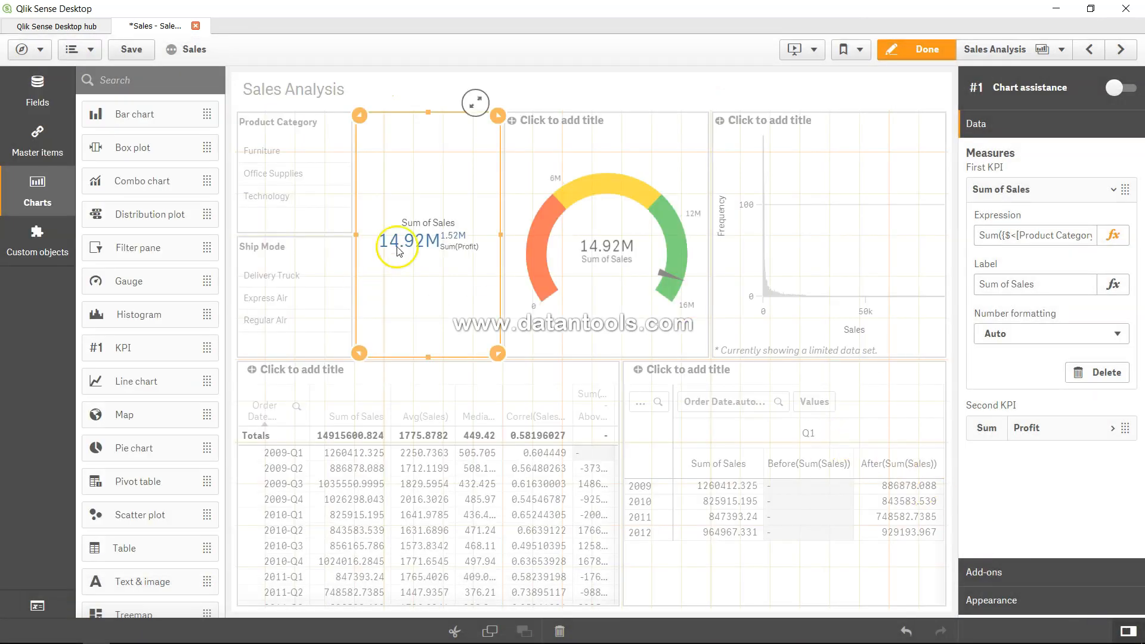
{"action": "left_click", "coordinate": [909, 52]}
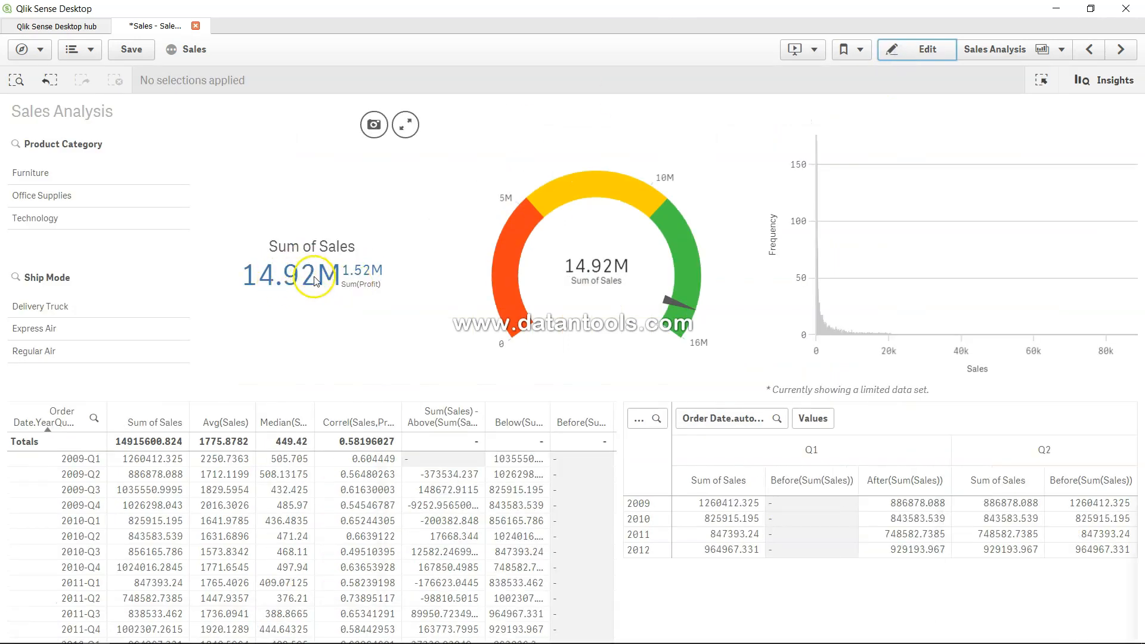
- Compare the KPI's sales value with the gauge while Furniture is selected, and cancel the selection
{"action": "mouse_move", "coordinate": [281, 282]}
{"action": "left_click", "coordinate": [43, 171]}
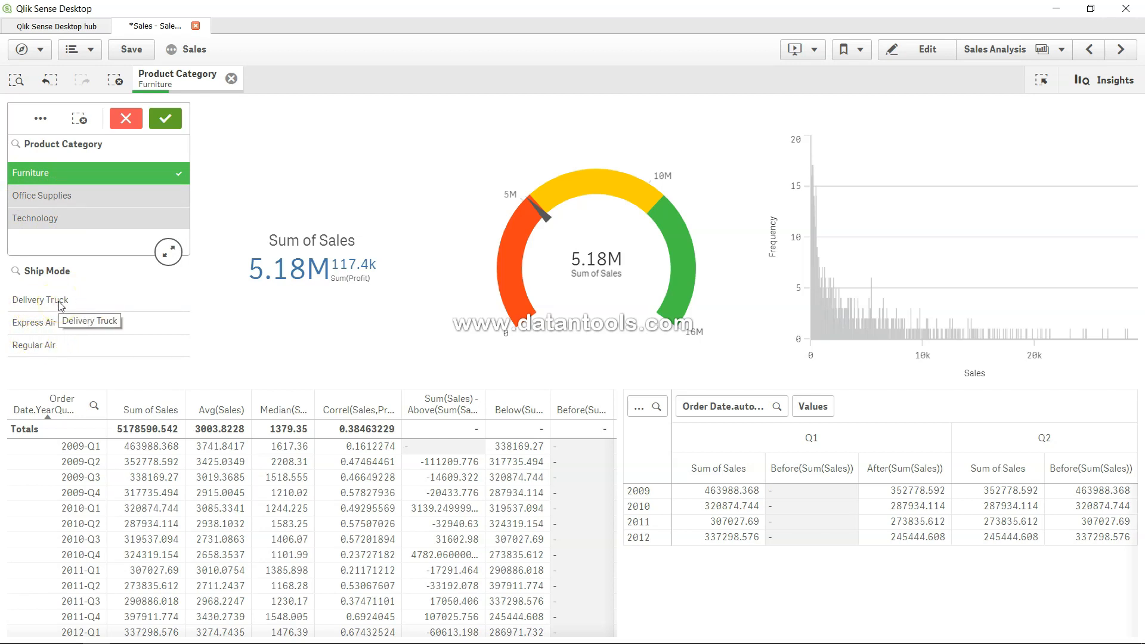
{"action": "left_click", "coordinate": [76, 304]}
{"action": "left_click", "coordinate": [50, 308]}
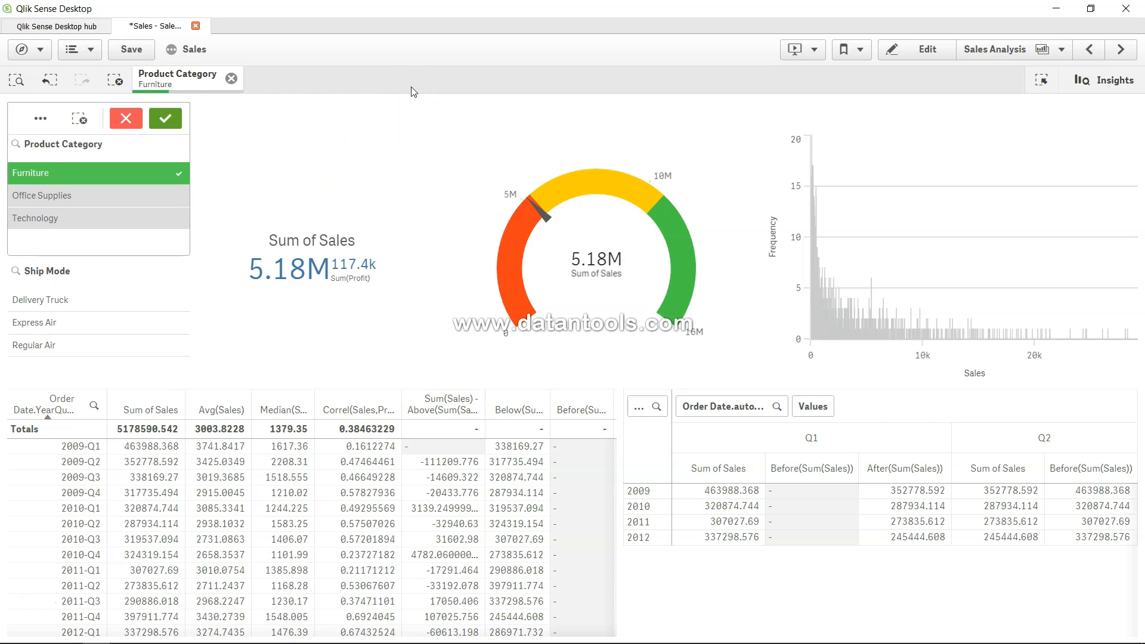
{"action": "left_click", "coordinate": [125, 119]}
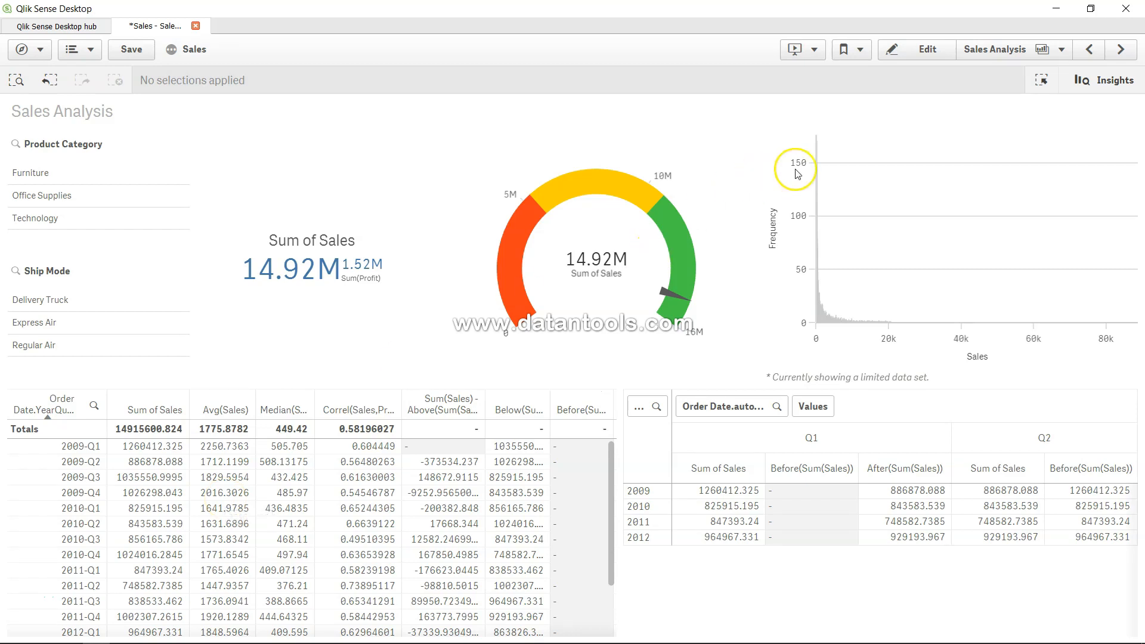
- Reopen the KPI's first measure expression and delete p([Product Category]) from the set modifier
{"action": "left_click", "coordinate": [920, 54]}
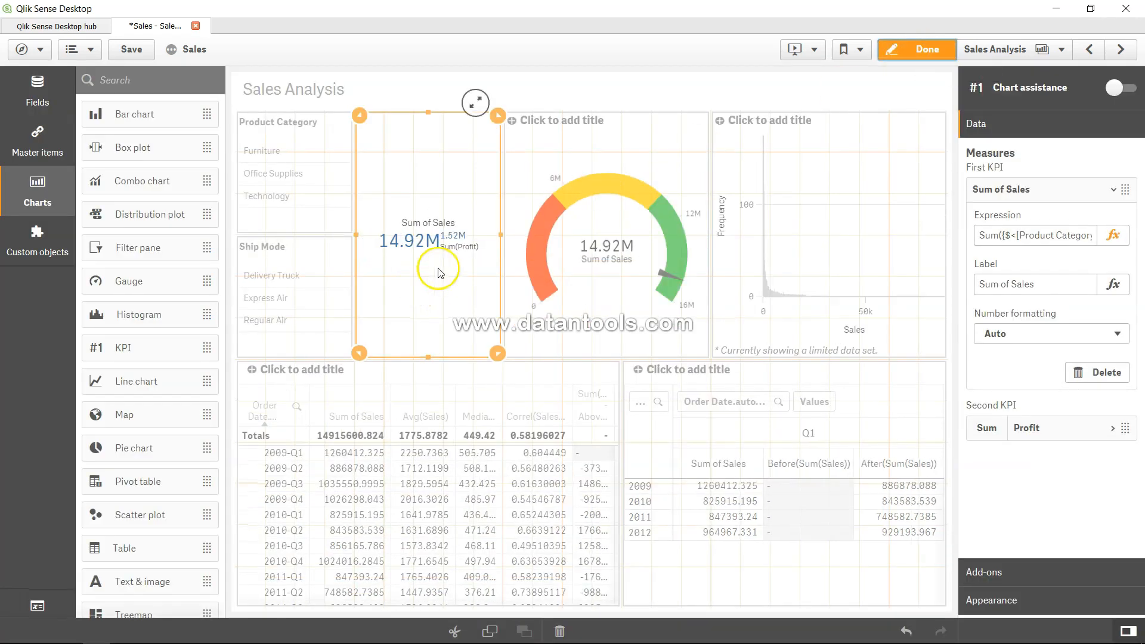
{"action": "left_click", "coordinate": [1114, 236]}
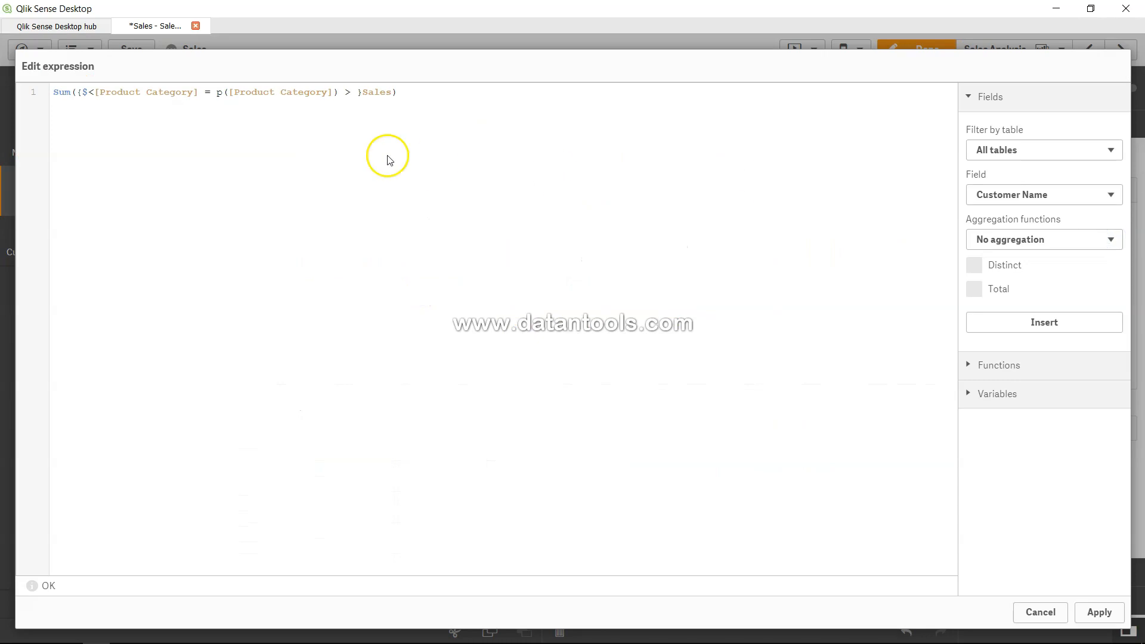
{"action": "left_click_drag", "start_coordinate": [219, 93], "coordinate": [325, 93]}
{"action": "left_click", "coordinate": [326, 93]}
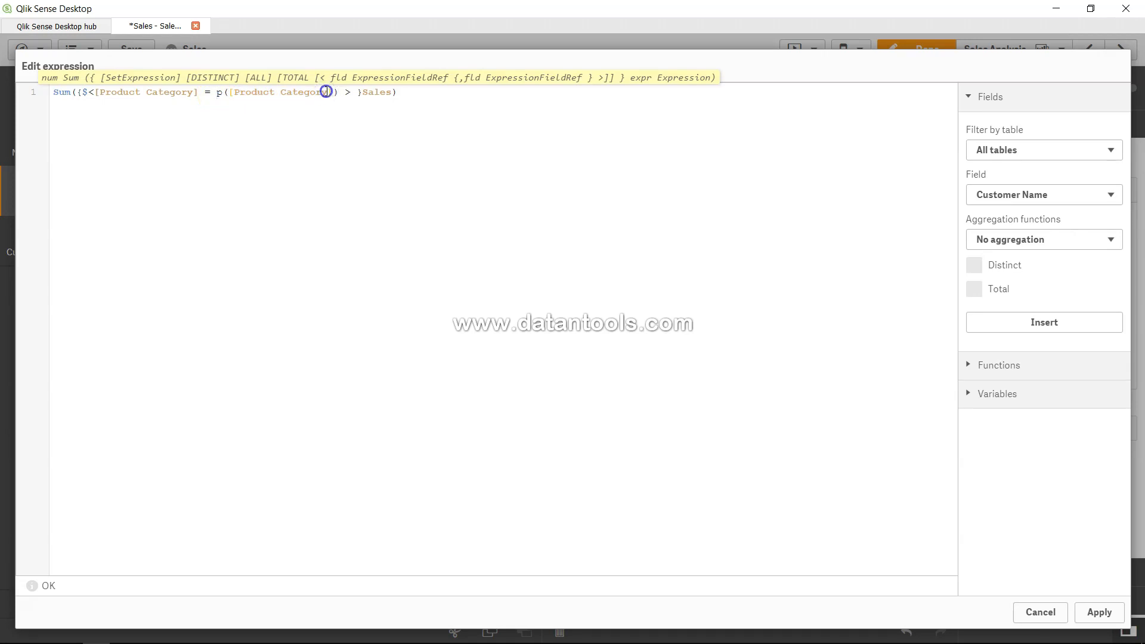
{"action": "left_click", "coordinate": [222, 95]}
{"action": "key", "text": "BackSpace"}
{"action": "key", "text": "shift+Right"}
{"action": "key", "text": "shift+Right"}
{"action": "key", "text": "shift+Right"}
{"action": "key", "text": "shift+Right"}
{"action": "key", "text": "shift+Right"}
{"action": "key", "text": "shift+Right"}
{"action": "key", "text": "shift+Right"}
{"action": "key", "text": "shift+Right"}
{"action": "key", "text": "shift+Right"}
{"action": "key", "text": "shift+Right"}
{"action": "key", "text": "shift+Right"}
{"action": "key", "text": "shift+Right"}
{"action": "key", "text": "shift+Right"}
{"action": "key", "text": "shift+Right"}
{"action": "key", "text": "shift+Right"}
{"action": "key", "text": "shift+Right"}
{"action": "key", "text": "shift+Right"}
{"action": "key", "text": "shift+Right"}
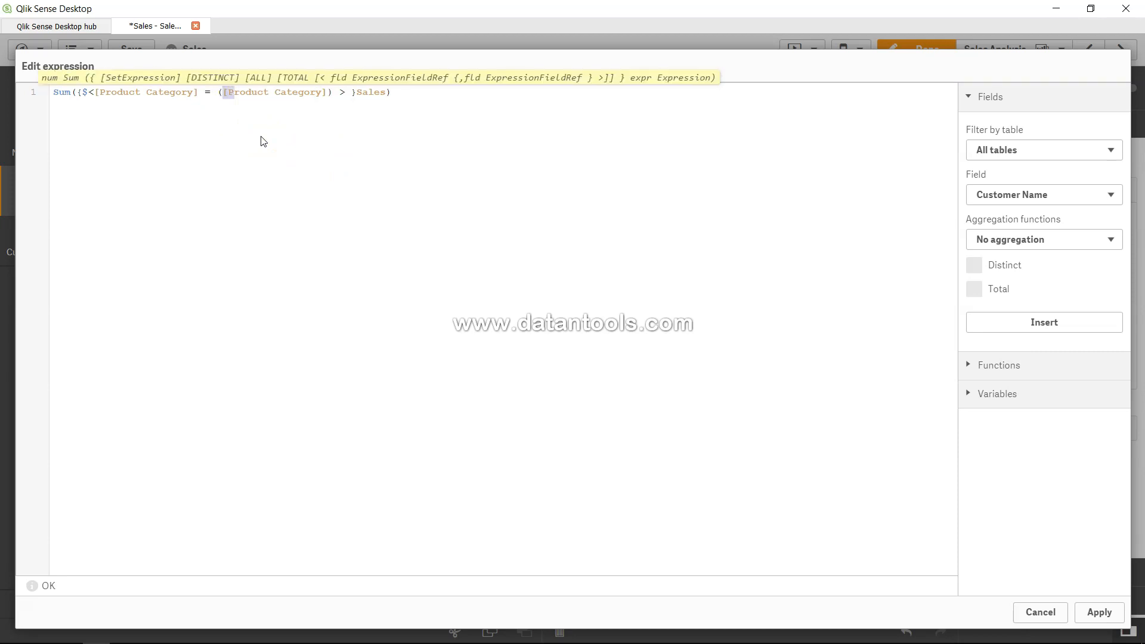
{"action": "key", "text": "shift+Right"}
{"action": "key", "text": "shift+Right"}
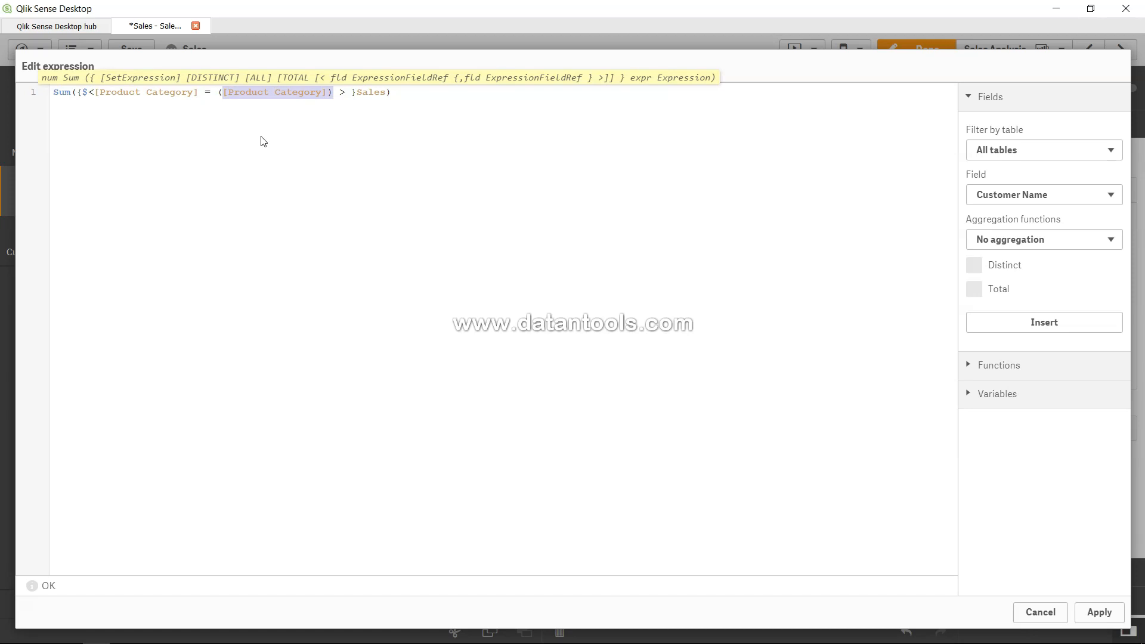
{"action": "key", "text": "BackSpace"}
{"action": "key", "text": "BackSpace"}
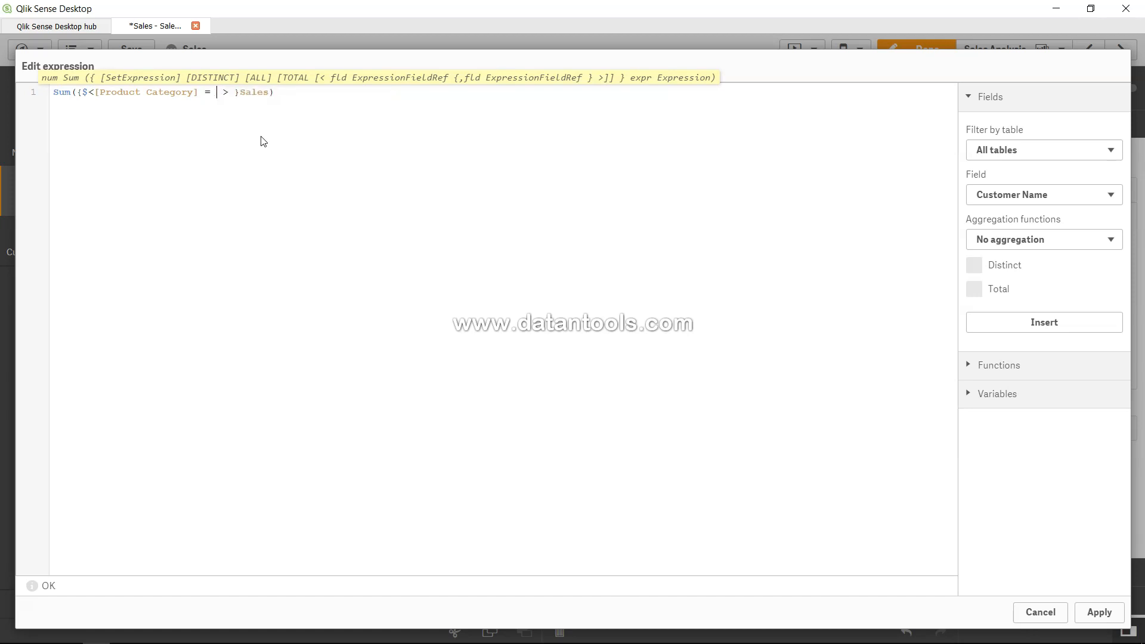
- Enter the wildcard search value {"*Air"} after the equals sign in the set modifier
{"action": "type", "text": "{\""}
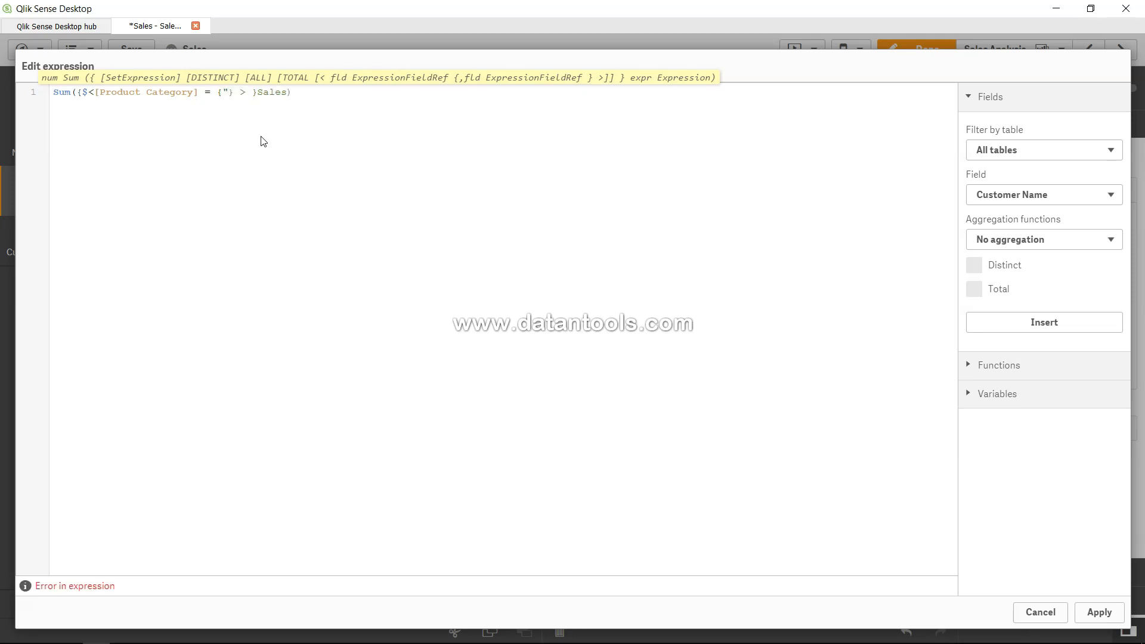
{"action": "type", "text": "*Air\""}
{"action": "left_click", "coordinate": [254, 113]}
{"action": "left_click", "coordinate": [232, 92]}
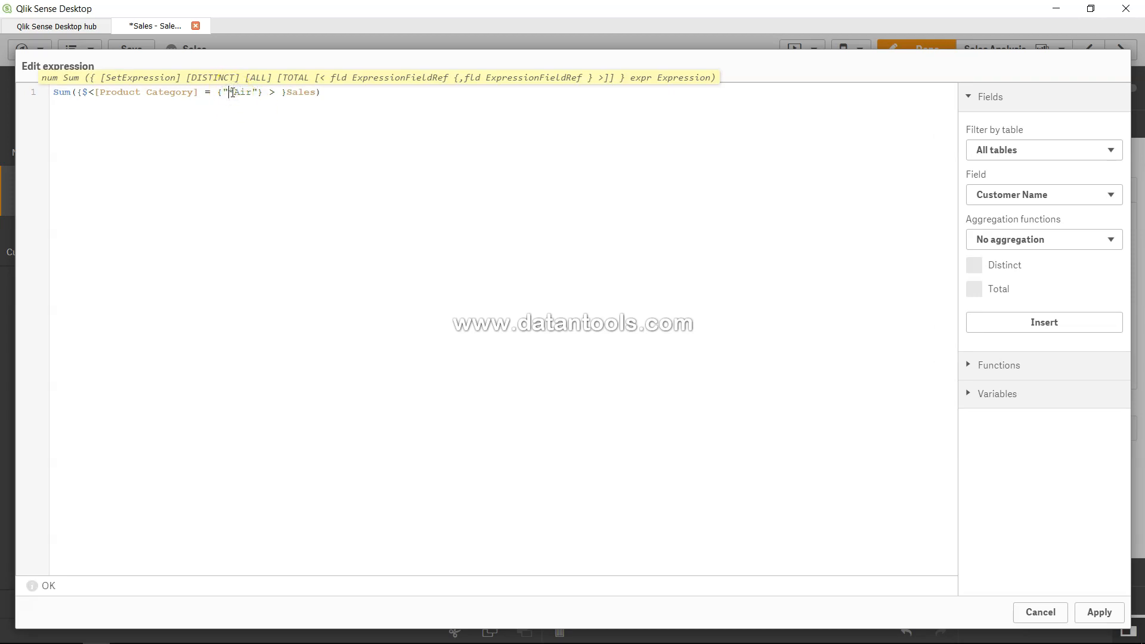
{"action": "left_click", "coordinate": [232, 93]}
{"action": "left_click", "coordinate": [245, 94]}
{"action": "left_click_drag", "start_coordinate": [198, 94], "coordinate": [96, 94]}
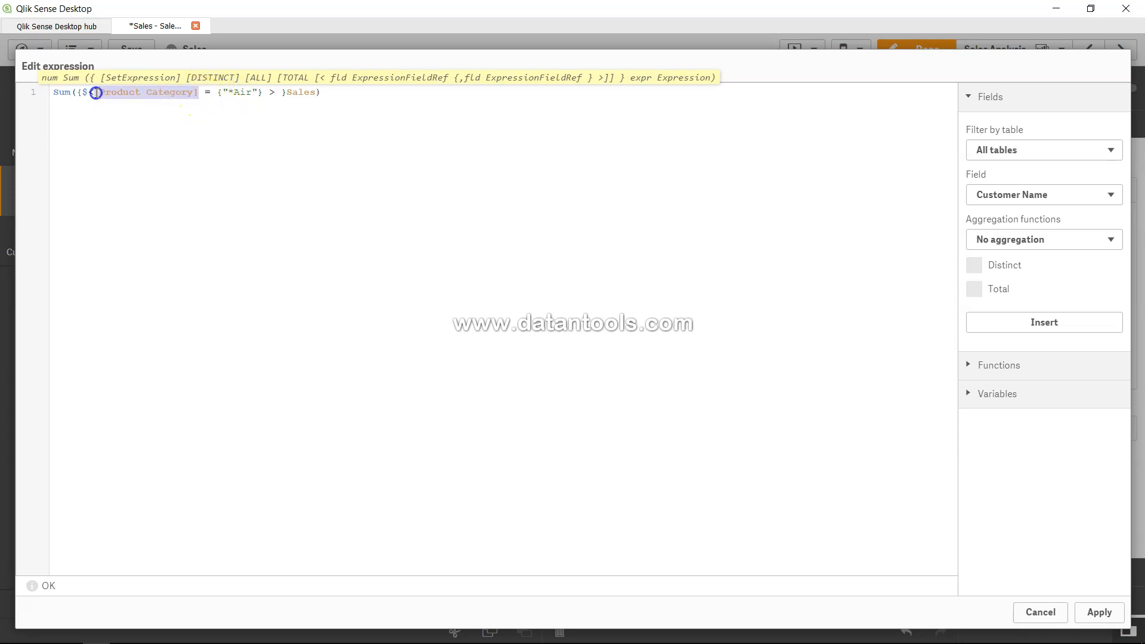
{"action": "type", "text": "Ship"}
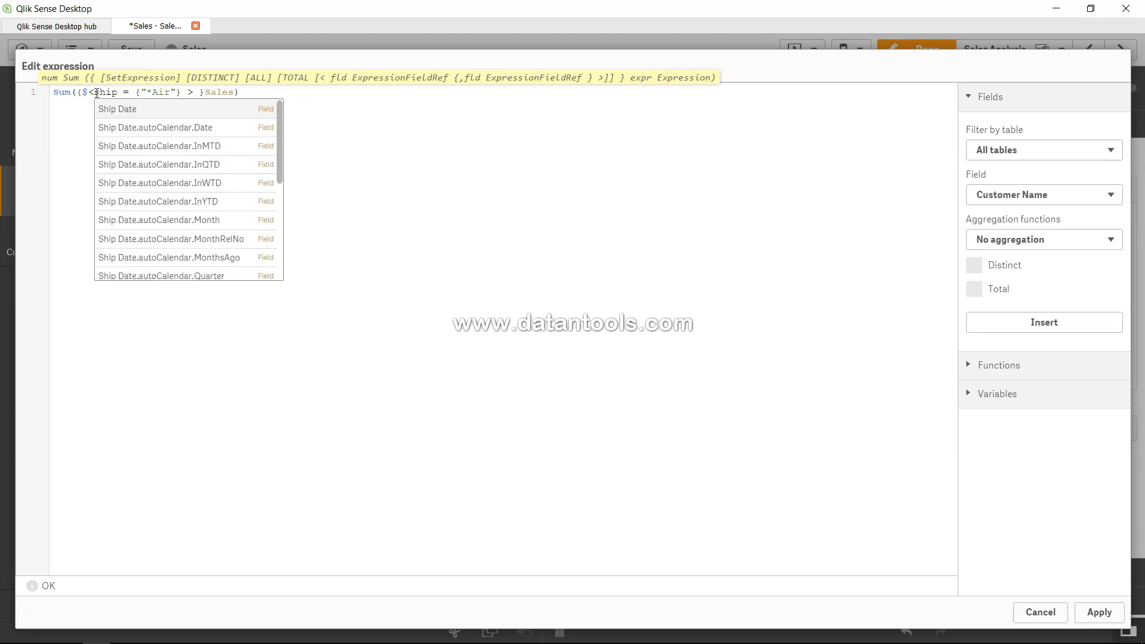
{"action": "scroll", "coordinate": [141, 159], "scroll_direction": "down", "scroll_amount": 1}
{"action": "left_click", "coordinate": [141, 158]}
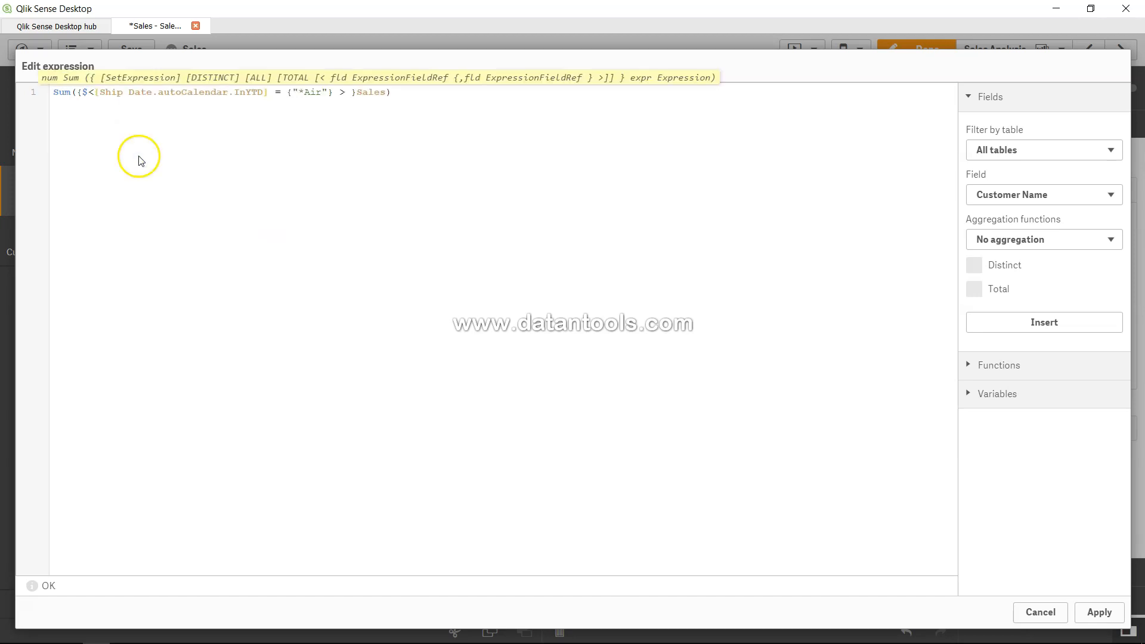
- Replace the field in the set modifier with [Ship Mode] and apply the expression
{"action": "left_click_drag", "start_coordinate": [265, 93], "coordinate": [106, 94]}
{"action": "key", "text": "BackSpace"}
{"action": "key", "text": "Delete"}
{"action": "type", "text": "ship"}
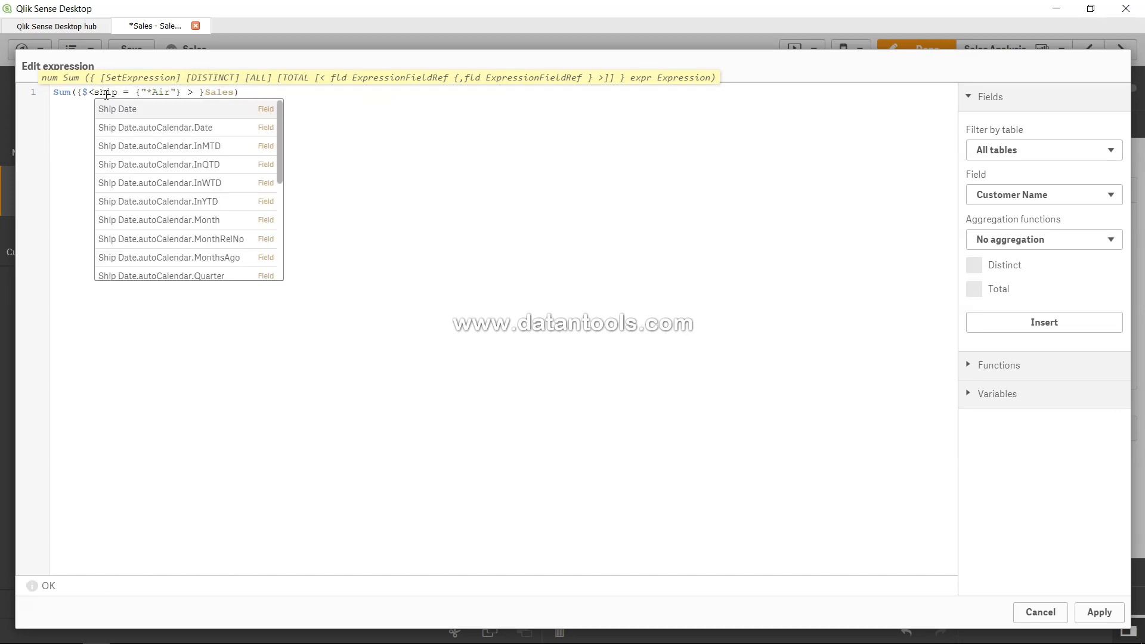
{"action": "key", "text": "Down"}
{"action": "key", "text": "Down"}
{"action": "key", "text": "Down"}
{"action": "key", "text": "Down"}
{"action": "key", "text": "Down"}
{"action": "key", "text": "Down"}
{"action": "key", "text": "Down"}
{"action": "key", "text": "Down"}
{"action": "key", "text": "Down"}
{"action": "key", "text": "Down"}
{"action": "key", "text": "Down"}
{"action": "key", "text": "Down"}
{"action": "key", "text": "Down"}
{"action": "key", "text": "Down"}
{"action": "key", "text": "Down"}
{"action": "key", "text": "Down"}
{"action": "key", "text": "Down"}
{"action": "key", "text": "Down"}
{"action": "key", "text": "Down"}
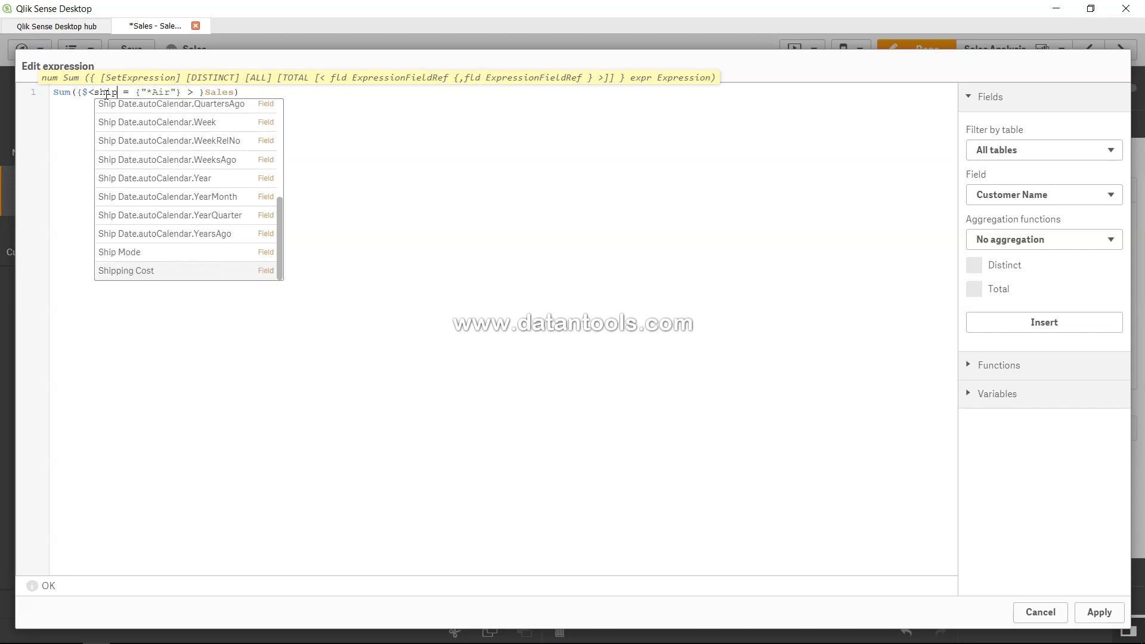
{"action": "key", "text": "Up"}
{"action": "key", "text": "Return"}
{"action": "key", "text": "Right"}
{"action": "key", "text": "Right"}
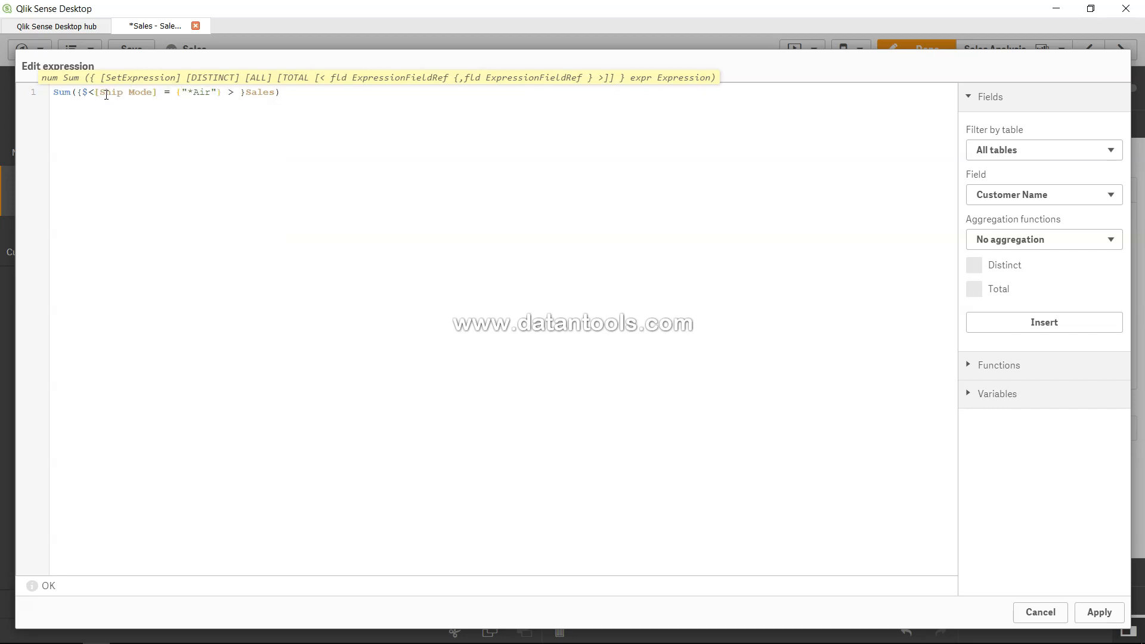
{"action": "left_click", "coordinate": [200, 92]}
{"action": "double_click", "coordinate": [201, 93]}
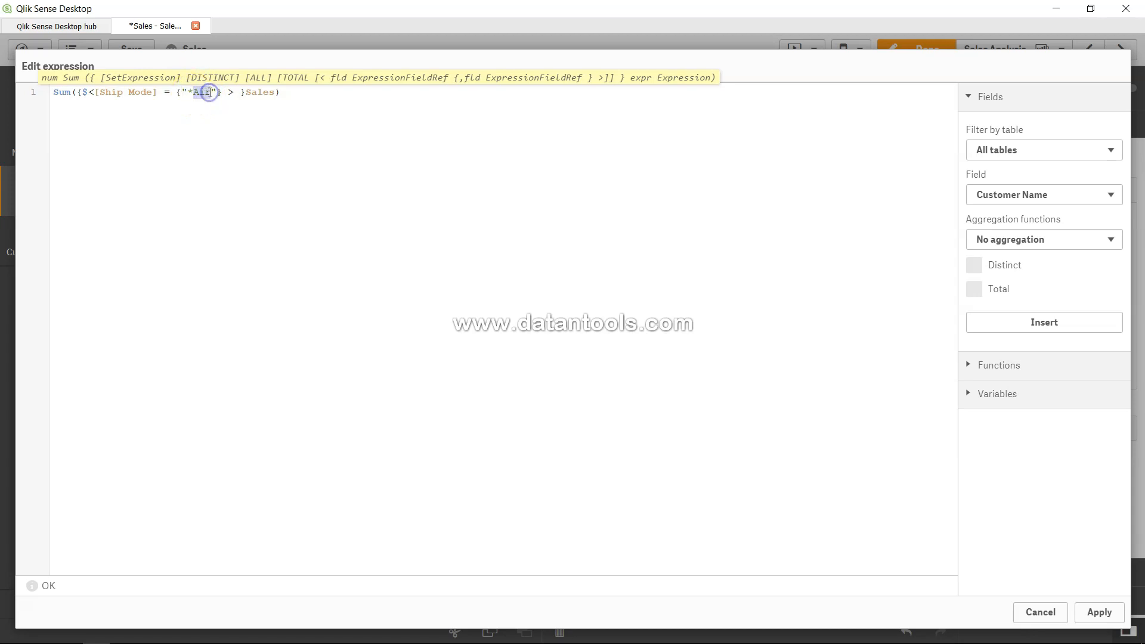
{"action": "left_click", "coordinate": [1100, 612]}
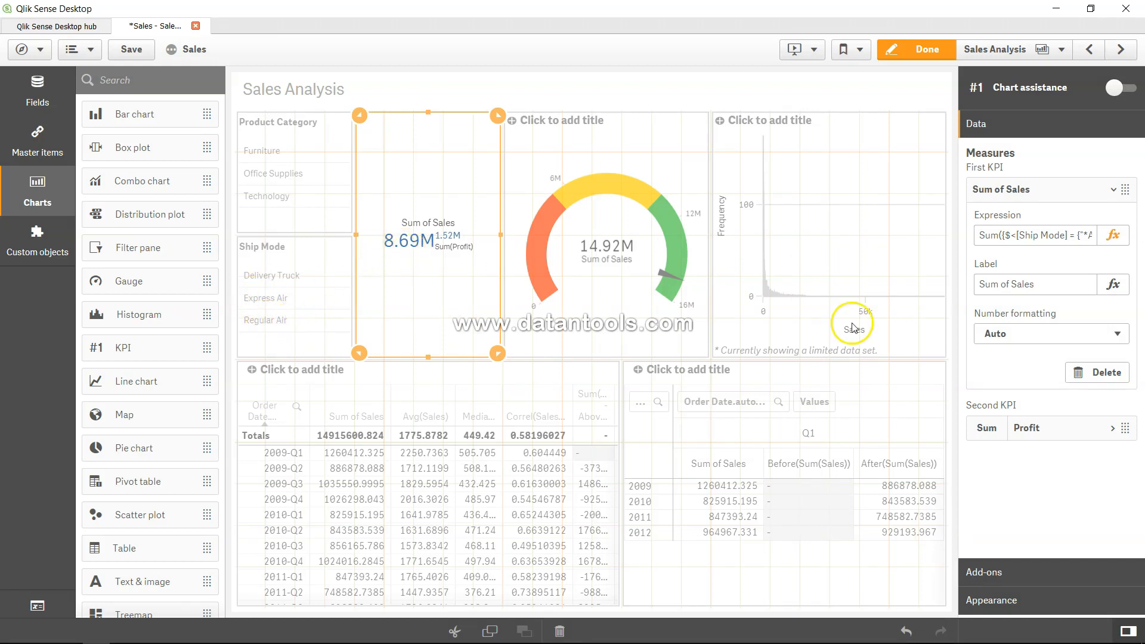
- Reopen the KPI's first measure expression and replace the *Air search text with ??? delivery
{"action": "left_click", "coordinate": [1113, 235]}
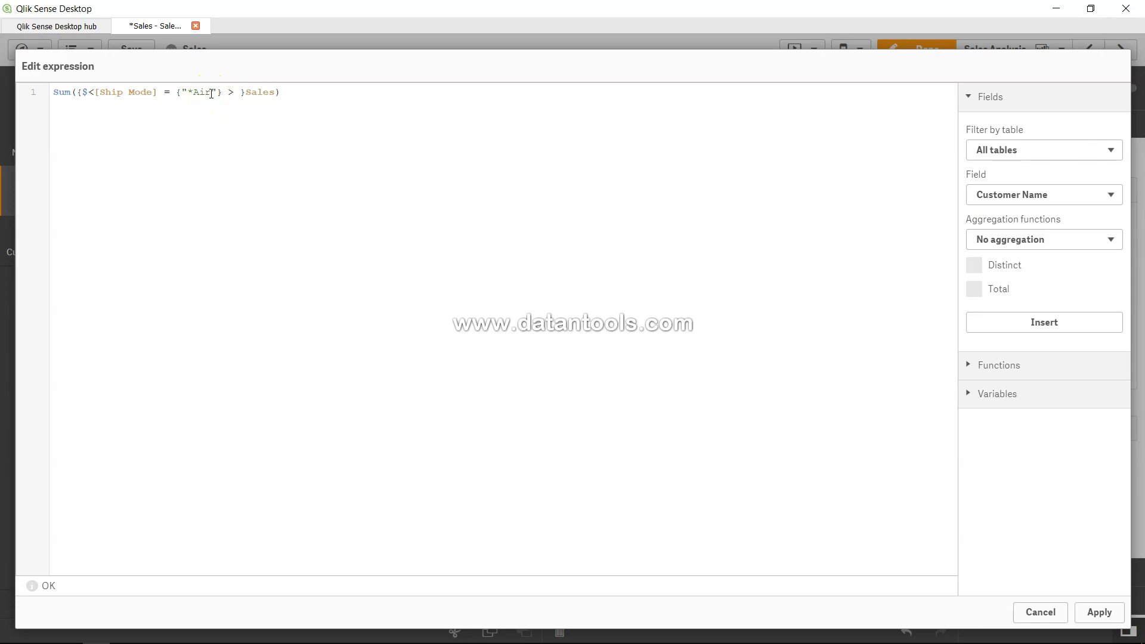
{"action": "left_click_drag", "start_coordinate": [212, 94], "coordinate": [187, 92]}
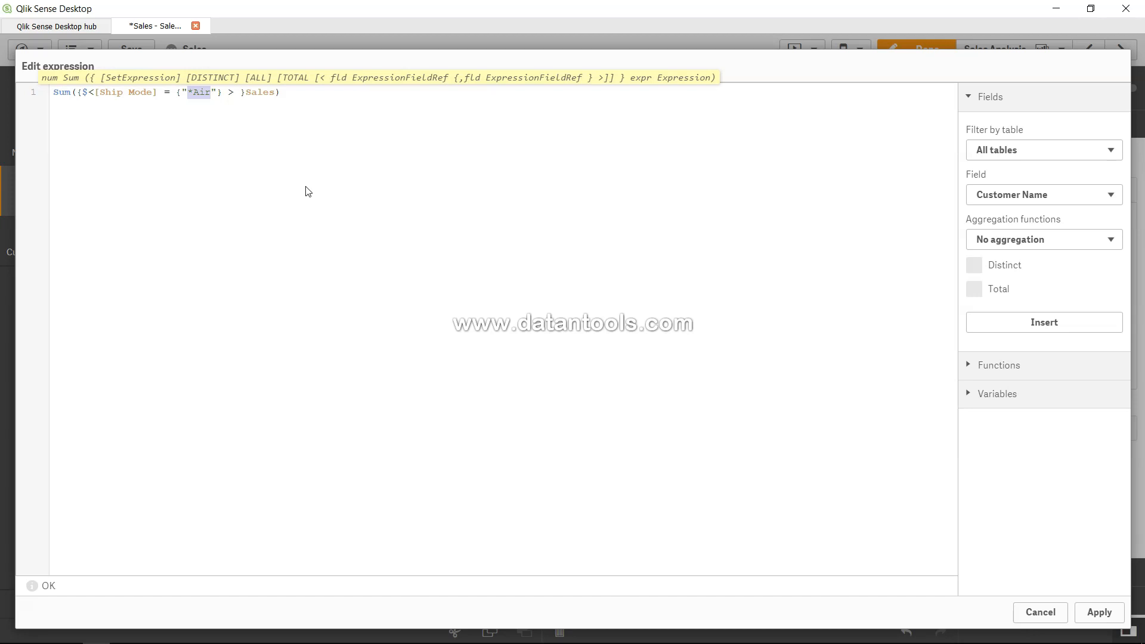
{"action": "type", "text": "???"}
{"action": "key", "text": "BackSpace"}
{"action": "key", "text": "BackSpace"}
{"action": "type", "text": "?? delivery"}
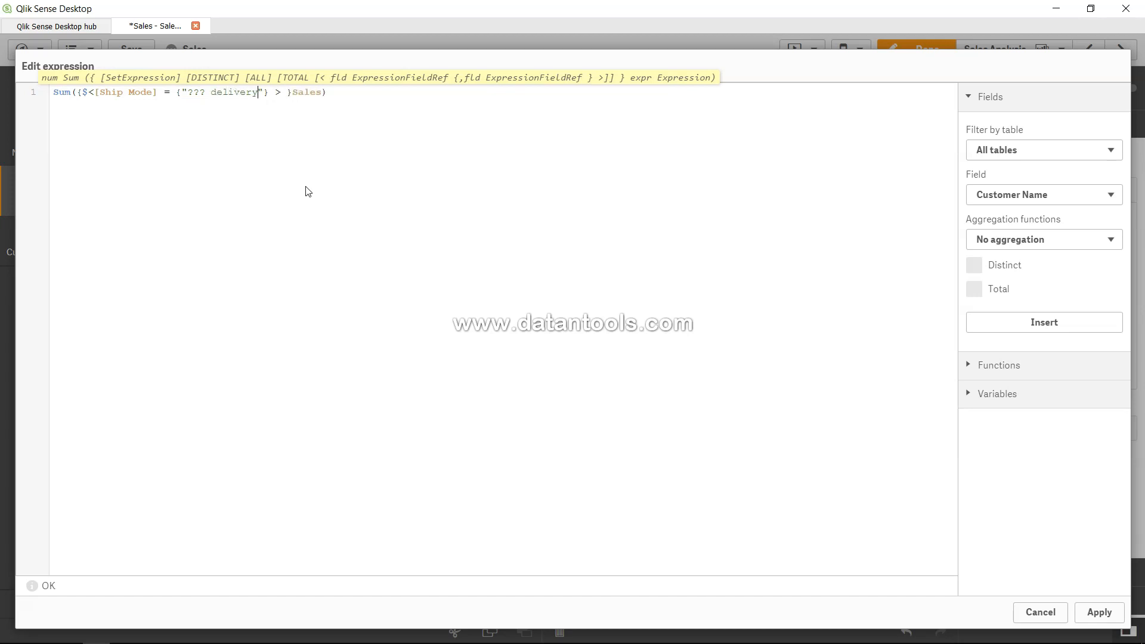
- Examine the question-mark wildcards and the delivery text in the search value
{"action": "left_click", "coordinate": [191, 92]}
{"action": "left_click_drag", "start_coordinate": [189, 92], "coordinate": [199, 92]}
{"action": "left_click", "coordinate": [193, 92]}
{"action": "left_click_drag", "start_coordinate": [189, 91], "coordinate": [199, 92]}
{"action": "left_click", "coordinate": [194, 92]}
{"action": "left_click_drag", "start_coordinate": [188, 92], "coordinate": [206, 93]}
{"action": "left_click", "coordinate": [237, 91]}
{"action": "left_click", "coordinate": [263, 92]}
- Replace [Ship Mode] with the Sales field in the set modifier
{"action": "left_click", "coordinate": [156, 94]}
{"action": "key", "text": "BackSpace"}
{"action": "key", "text": "BackSpace"}
{"action": "key", "text": "BackSpace"}
{"action": "key", "text": "BackSpace"}
{"action": "key", "text": "BackSpace"}
{"action": "key", "text": "BackSpace"}
{"action": "key", "text": "BackSpace"}
{"action": "key", "text": "BackSpace"}
{"action": "key", "text": "BackSpace"}
{"action": "key", "text": "BackSpace"}
{"action": "key", "text": "BackSpace"}
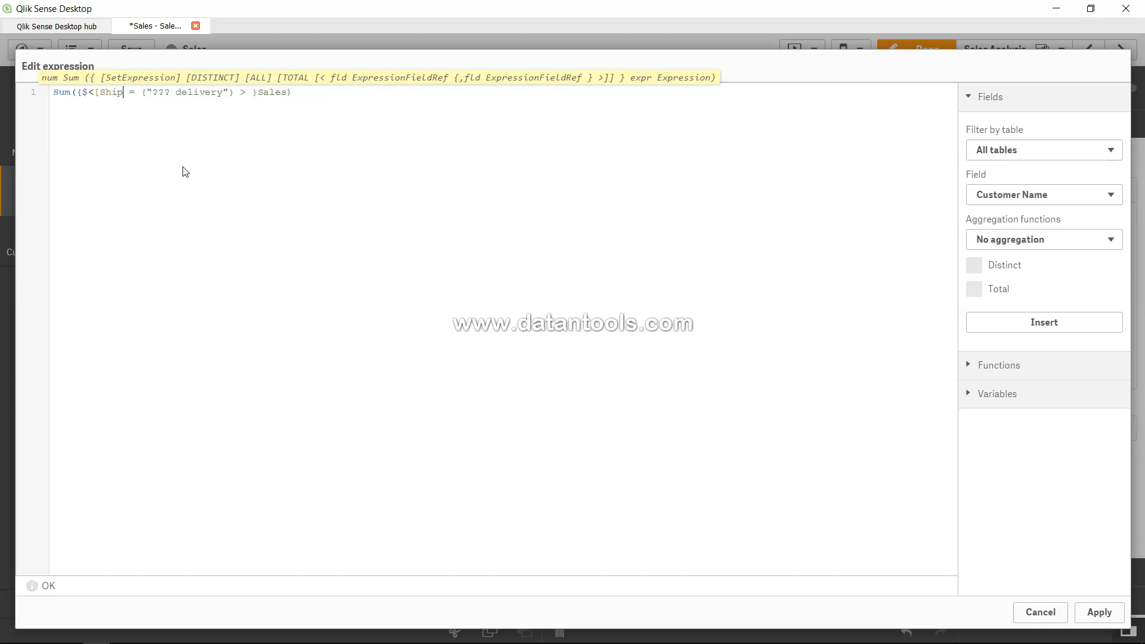
{"action": "type", "text": "ales"}
{"action": "left_click", "coordinate": [127, 115]}
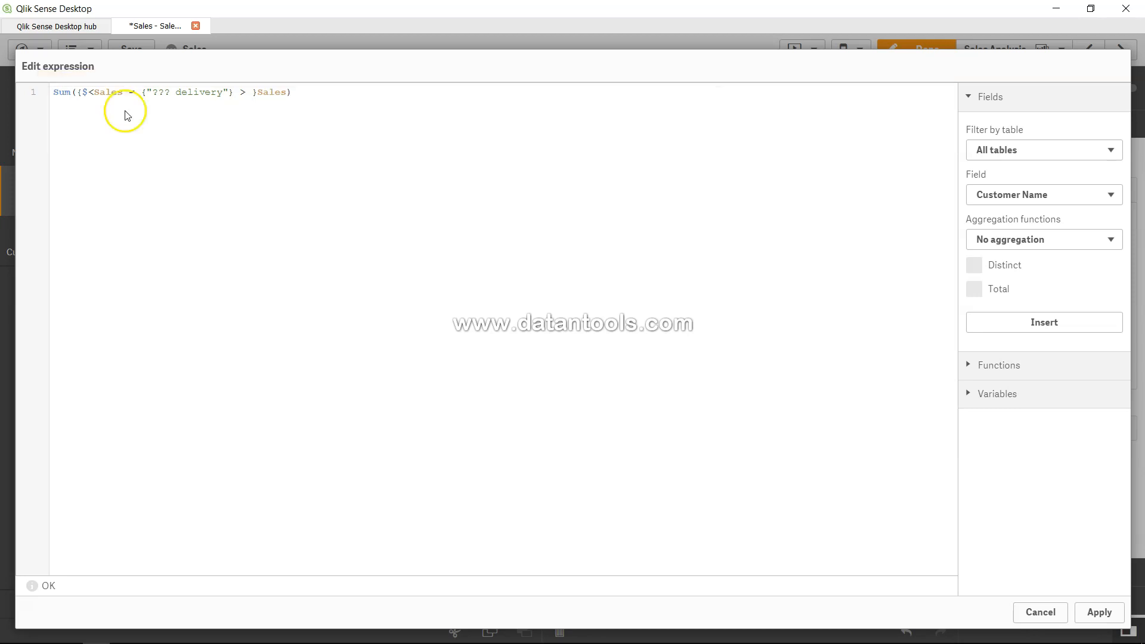
- Replace the search text between the quotation marks with >1000 and apply the expression
{"action": "left_click", "coordinate": [151, 97]}
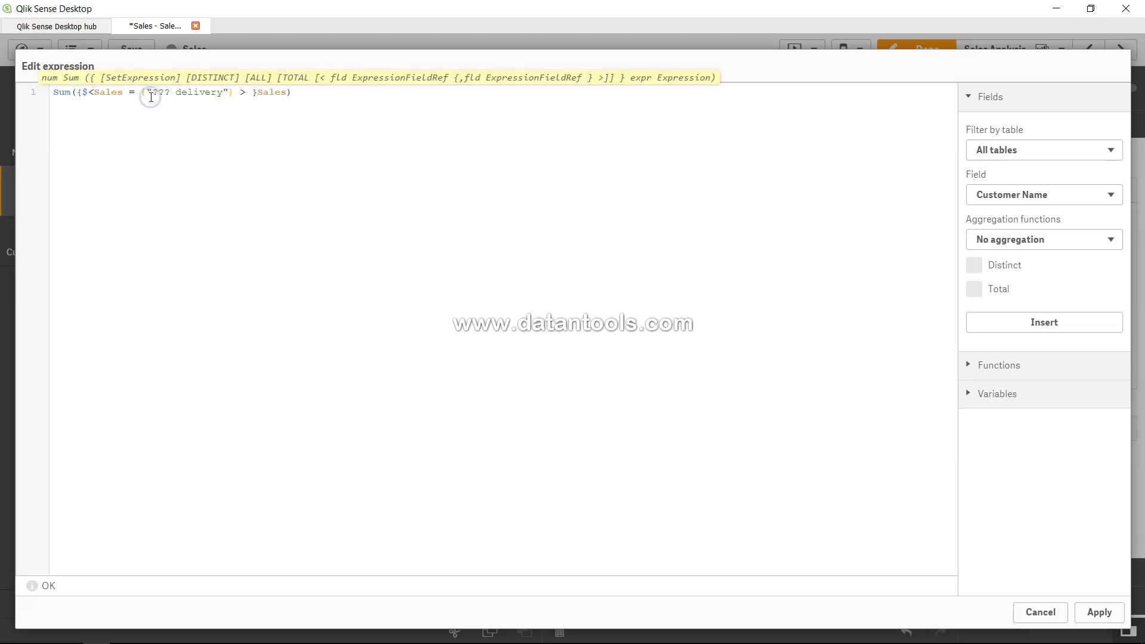
{"action": "key", "text": "shift+Right"}
{"action": "key", "text": "shift+Right"}
{"action": "key", "text": "shift+Right"}
{"action": "key", "text": "shift+Right"}
{"action": "key", "text": "shift+Right"}
{"action": "key", "text": "shift+Right"}
{"action": "key", "text": "Left"}
{"action": "key", "text": "Right"}
{"action": "key", "text": "shift+Right"}
{"action": "key", "text": "shift+Right"}
{"action": "key", "text": "shift+Right"}
{"action": "key", "text": "shift+Right"}
{"action": "key", "text": "shift+Right"}
{"action": "key", "text": "shift+Right"}
{"action": "key", "text": "shift+Right"}
{"action": "key", "text": "shift+Right"}
{"action": "key", "text": "shift+Right"}
{"action": "key", "text": "shift+Right"}
{"action": "key", "text": "shift+Right"}
{"action": "key", "text": "shift+Right"}
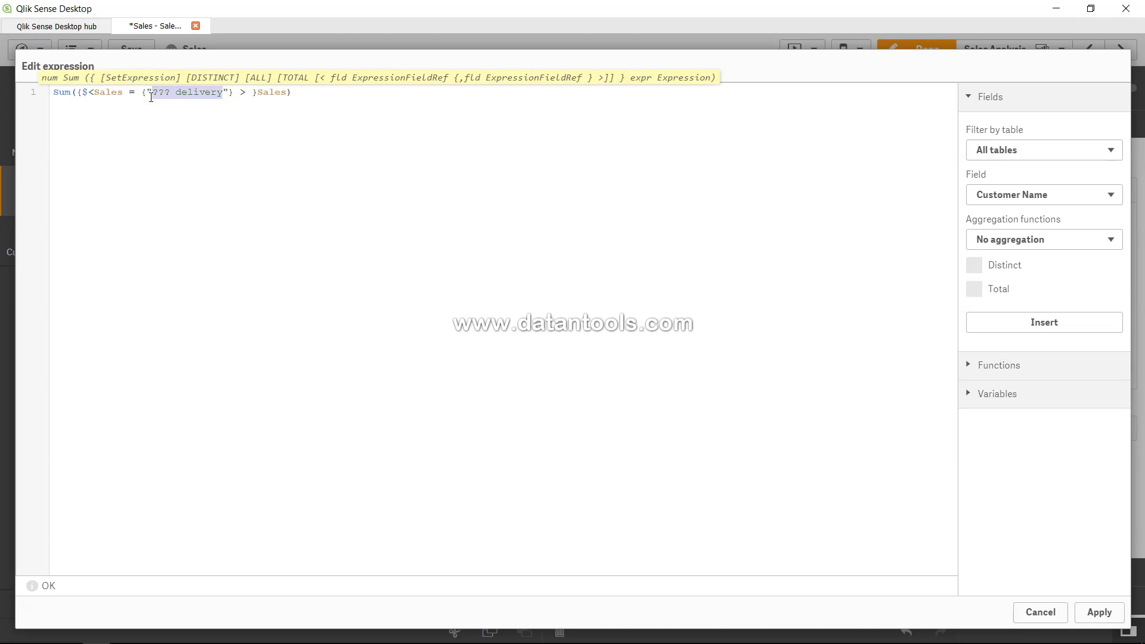
{"action": "type", "text": ">1000"}
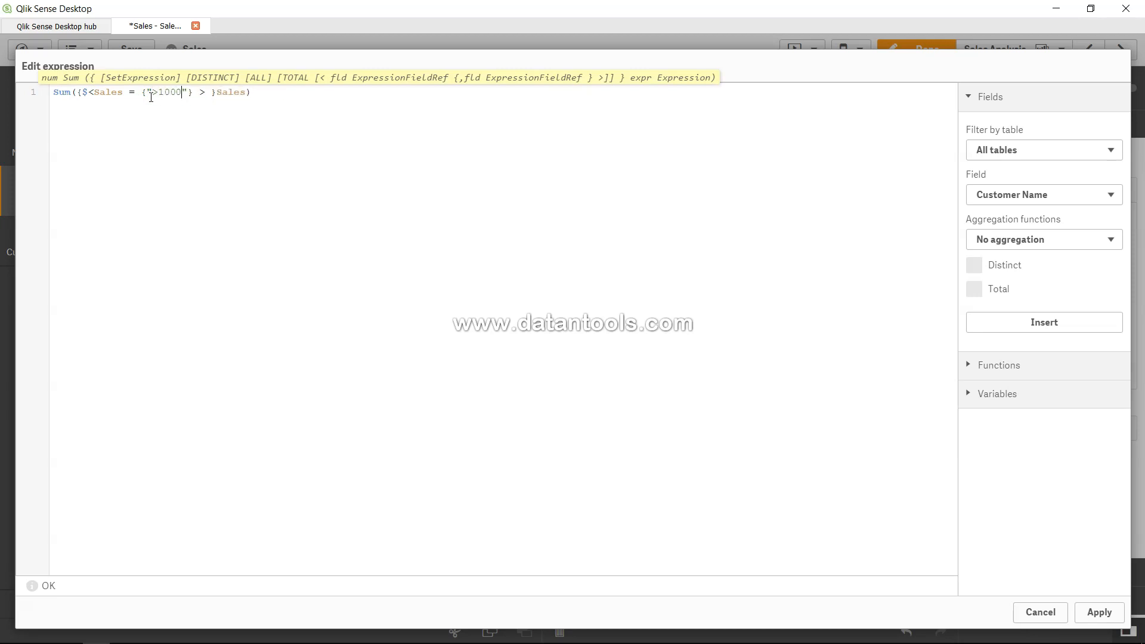
{"action": "left_click", "coordinate": [183, 108]}
{"action": "left_click", "coordinate": [1099, 613]}
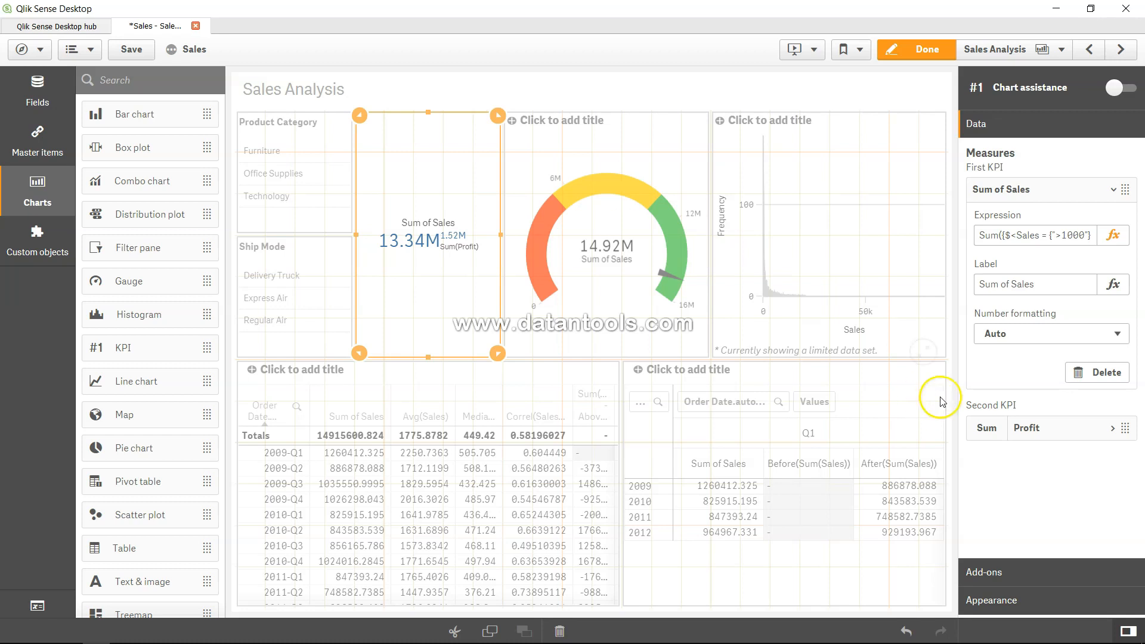
- Reopen the KPI's first measure expression, raise the Sales threshold to >10000 and apply it
{"action": "left_click", "coordinate": [1097, 233]}
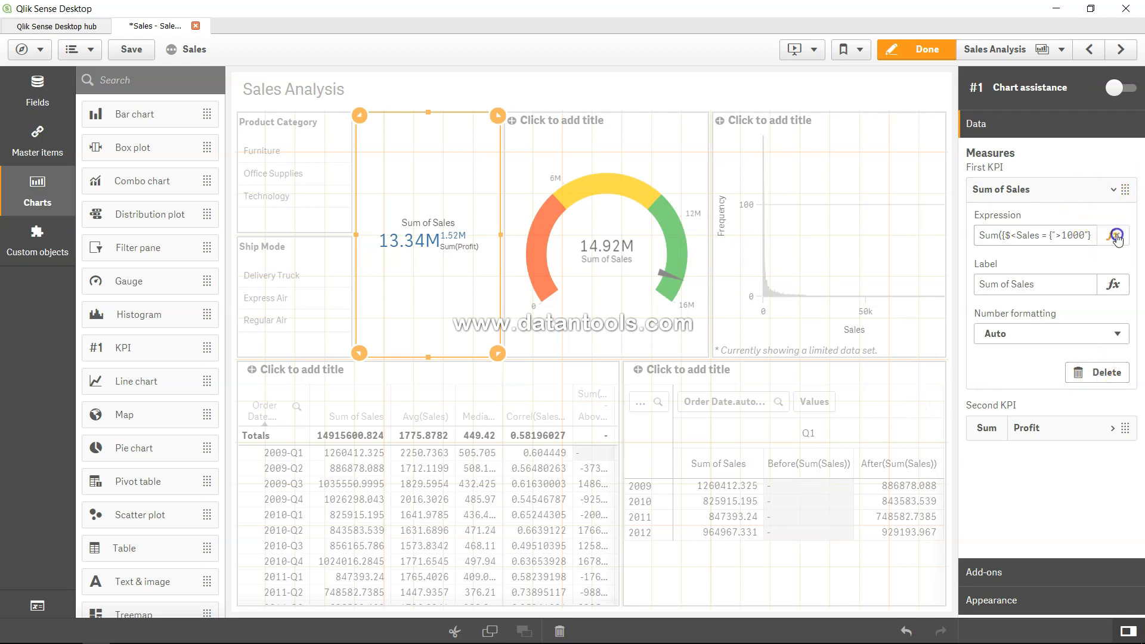
{"action": "left_click", "coordinate": [1113, 235]}
{"action": "left_click", "coordinate": [182, 93]}
{"action": "type", "text": "0"}
{"action": "left_click", "coordinate": [1099, 610]}
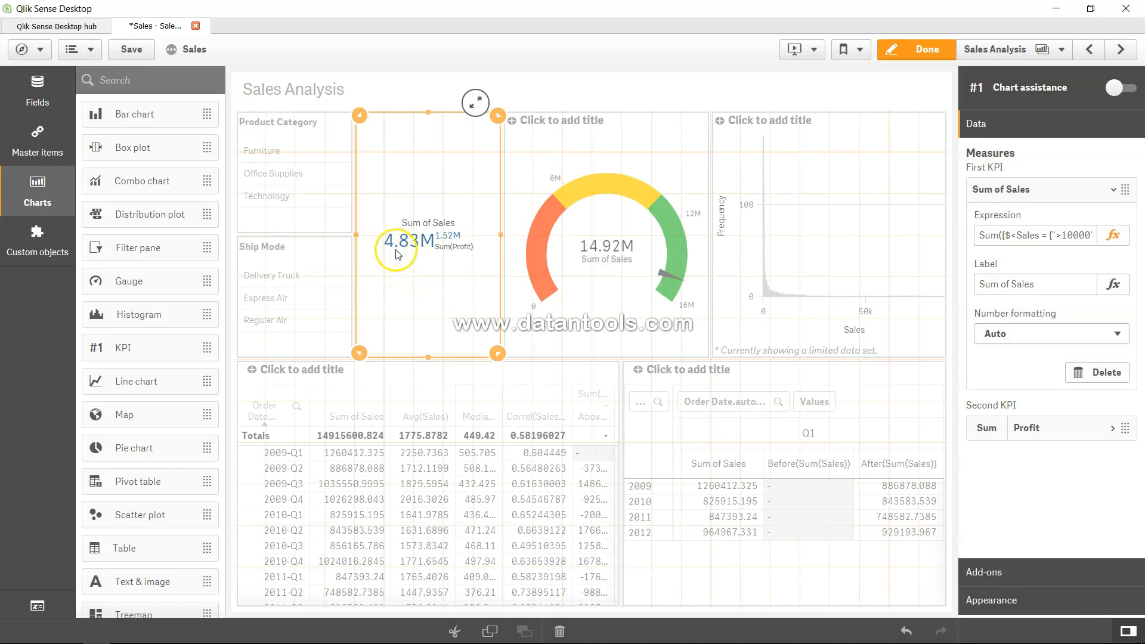
{"action": "mouse_move", "coordinate": [405, 255]}
- Change the Sales search condition in the KPI's first measure to >=10000 and apply it
{"action": "left_click", "coordinate": [1063, 234]}
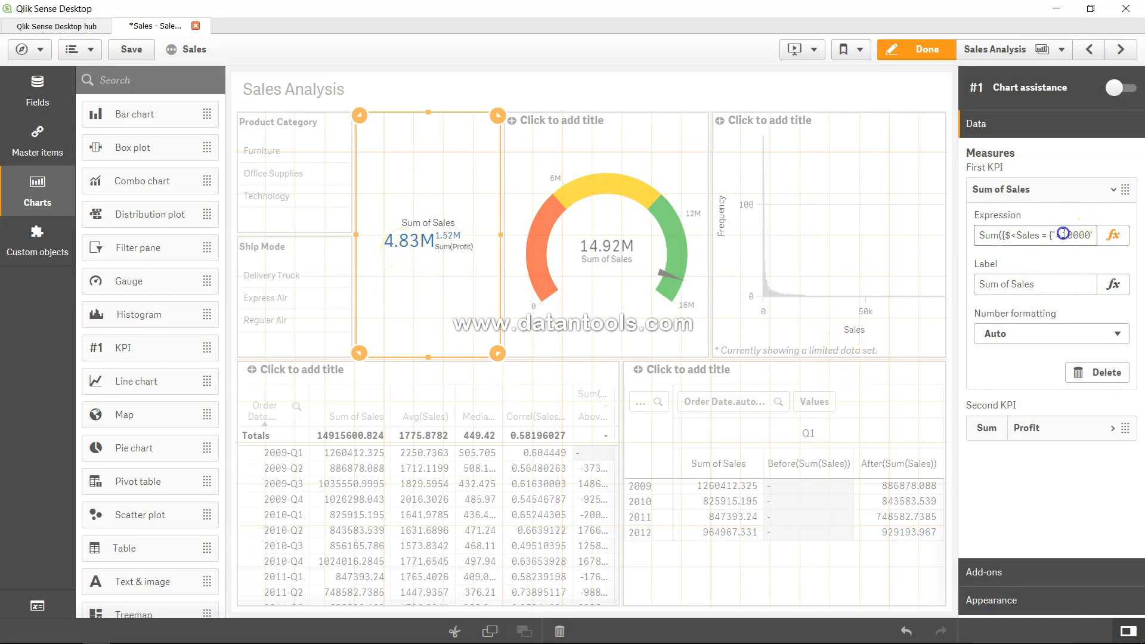
{"action": "left_click", "coordinate": [1114, 236]}
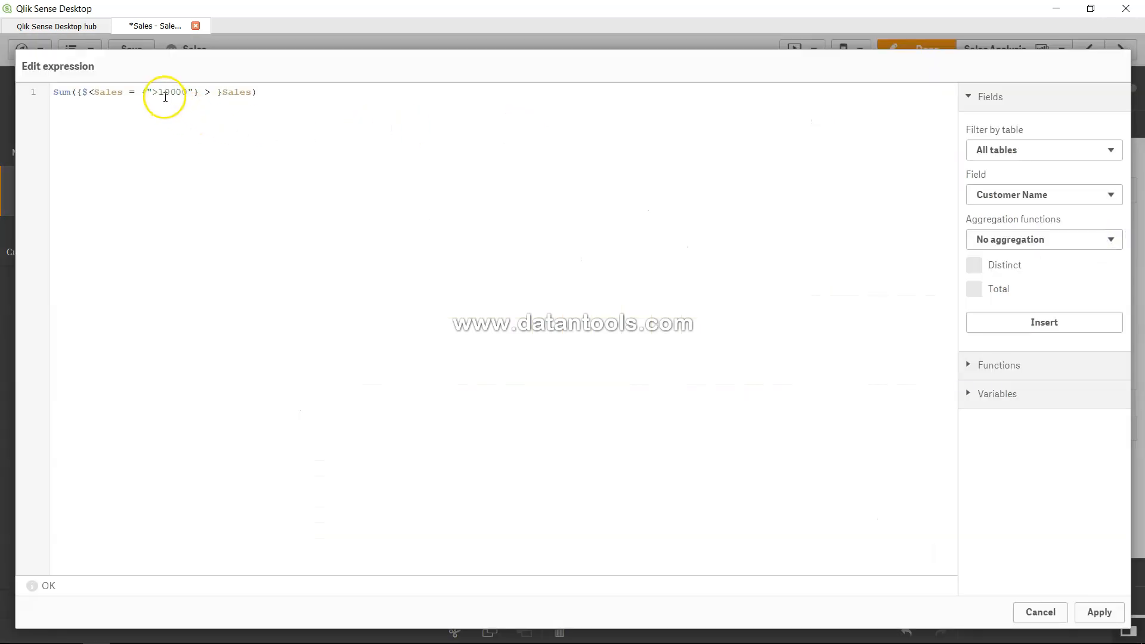
{"action": "left_click", "coordinate": [166, 96]}
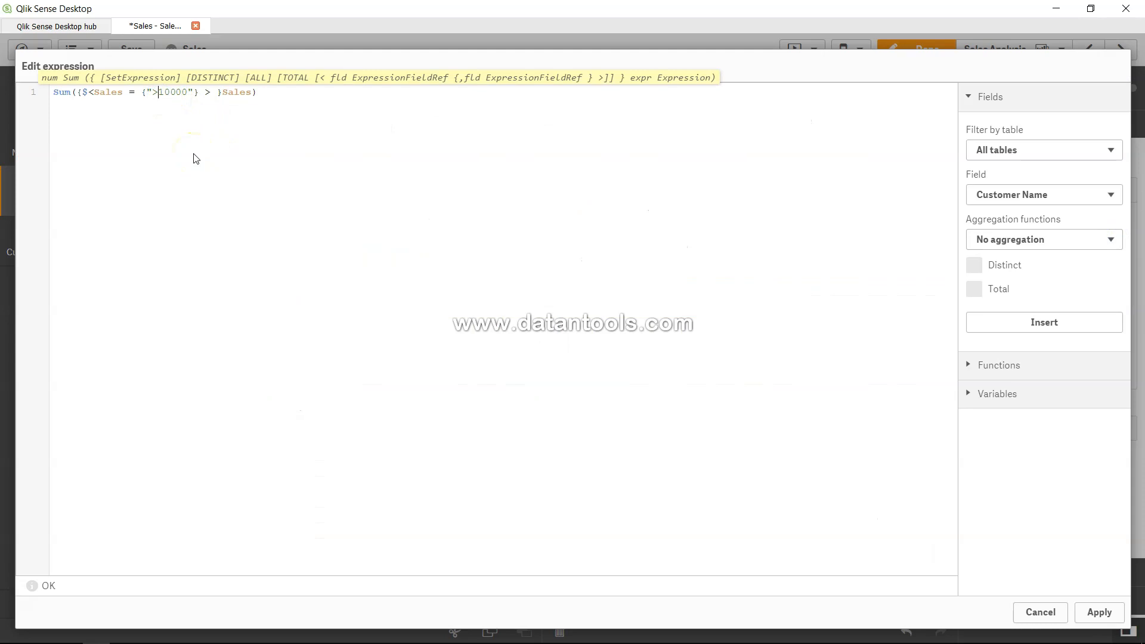
{"action": "type", "text": "="}
{"action": "left_click", "coordinate": [1099, 612]}
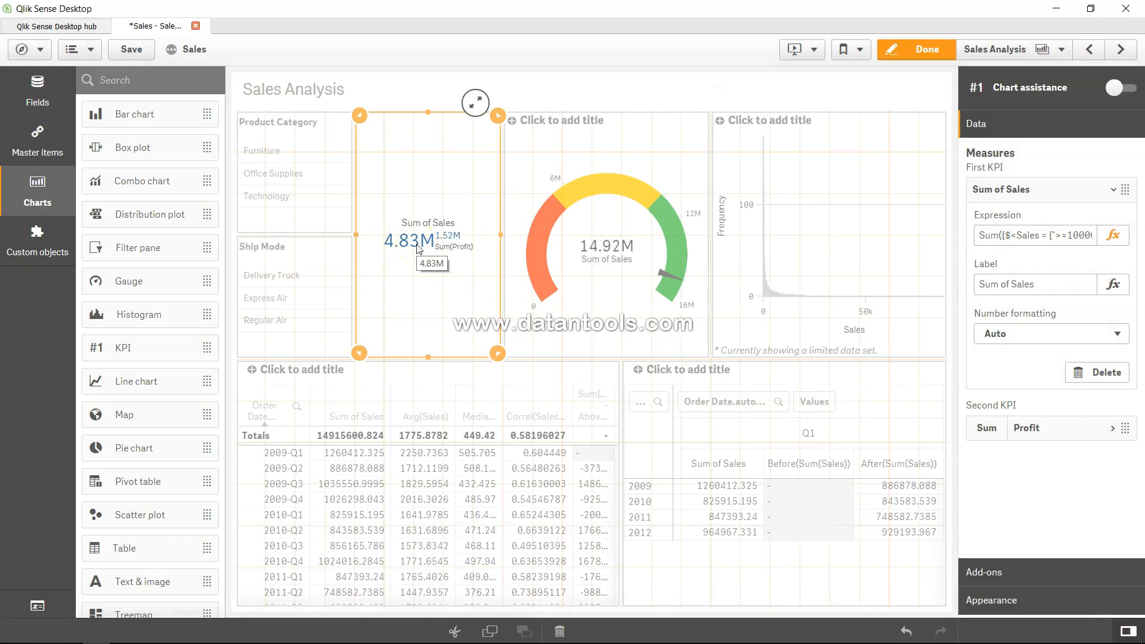
- Add the upper limit <=50000 to the Sales search condition in the KPI's first measure and apply it
{"action": "left_click", "coordinate": [1113, 235]}
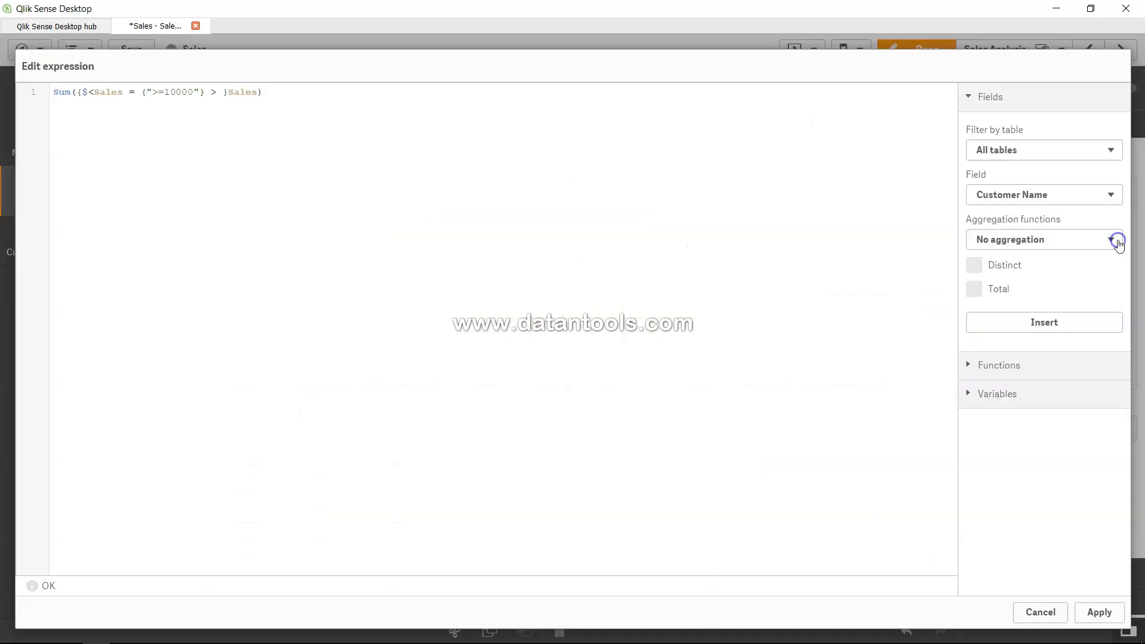
{"action": "left_click", "coordinate": [193, 92]}
{"action": "left_click", "coordinate": [194, 91]}
{"action": "type", "text": "<=5000"}
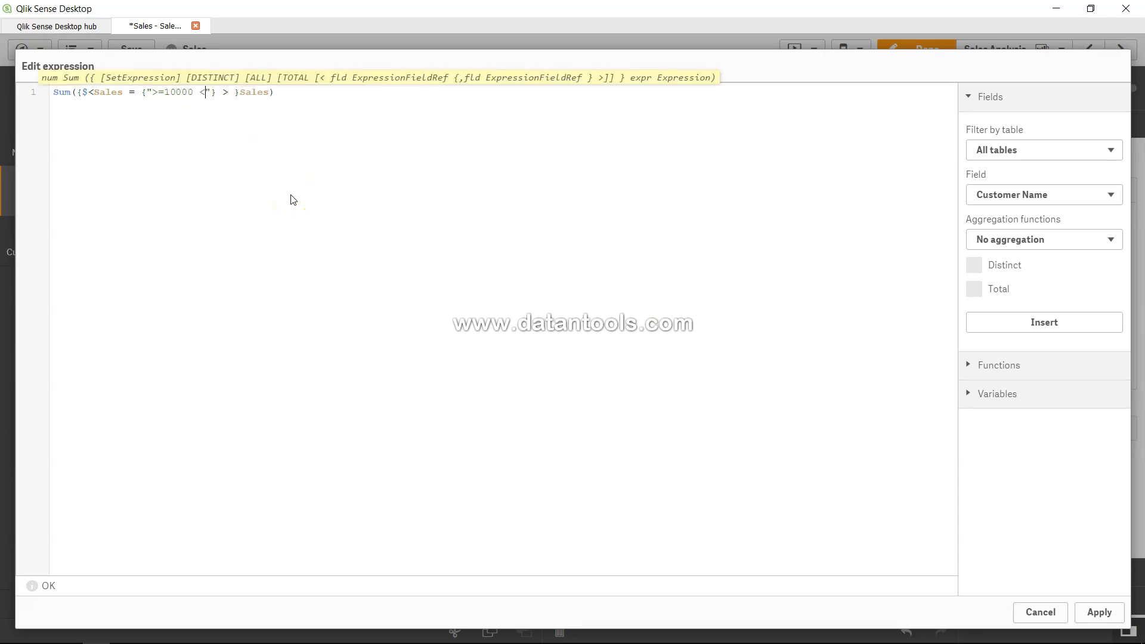
{"action": "type", "text": "0"}
{"action": "left_click", "coordinate": [1099, 613]}
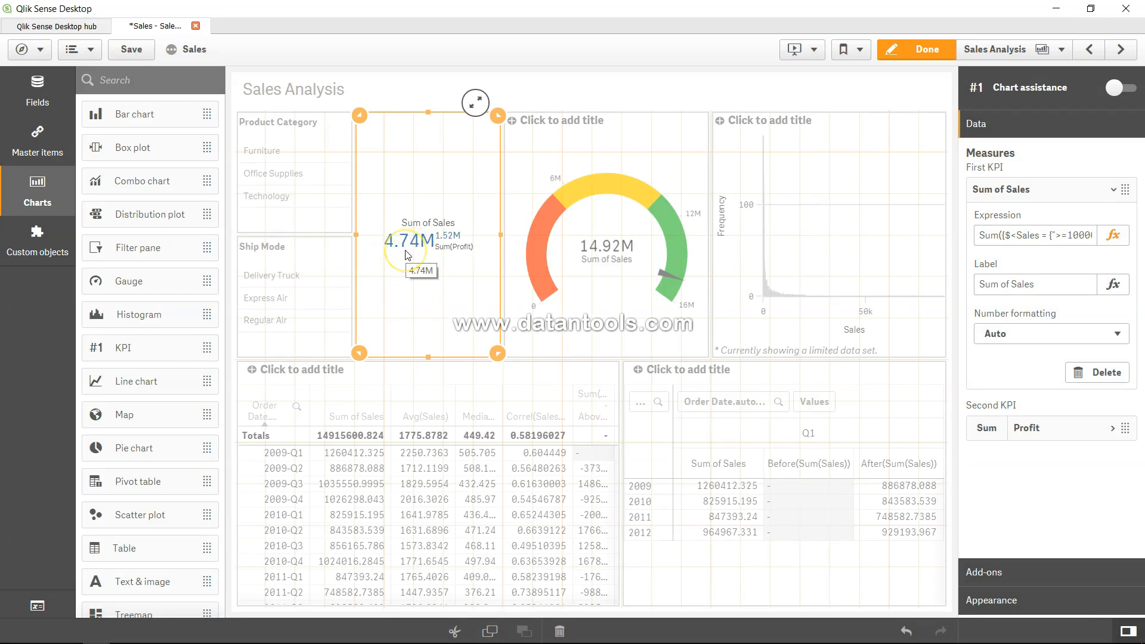
- Reopen the KPI's first measure expression and examine its numeric range search value
{"action": "left_click", "coordinate": [1113, 235]}
{"action": "left_click_drag", "start_coordinate": [152, 92], "coordinate": [316, 89]}
{"action": "left_click", "coordinate": [212, 101]}
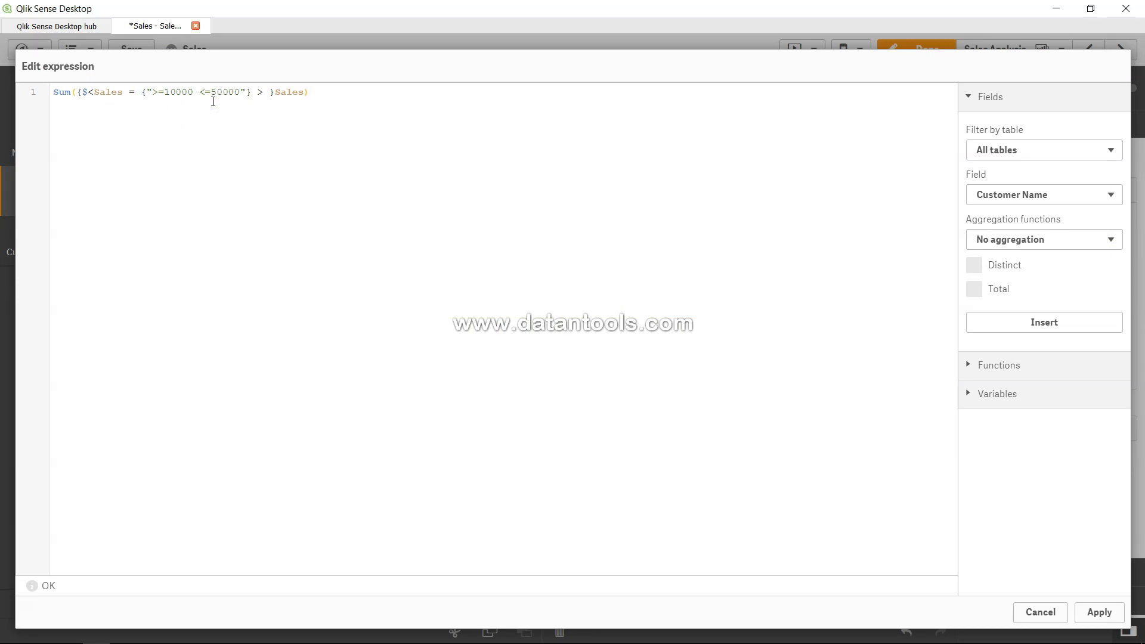
{"action": "left_click_drag", "start_coordinate": [153, 92], "coordinate": [238, 89]}
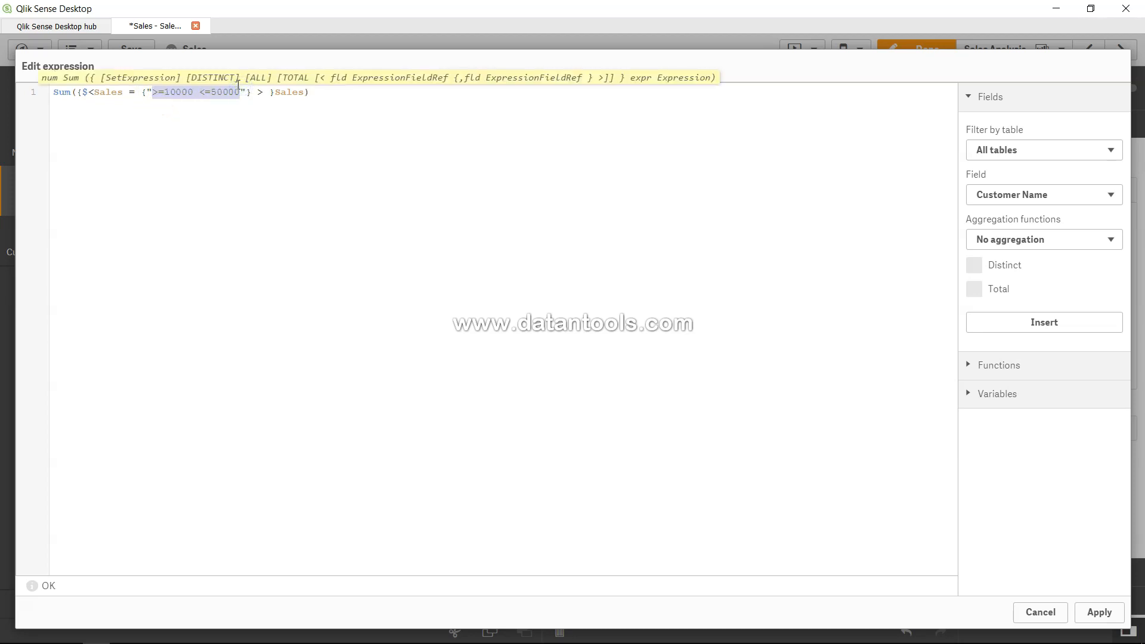
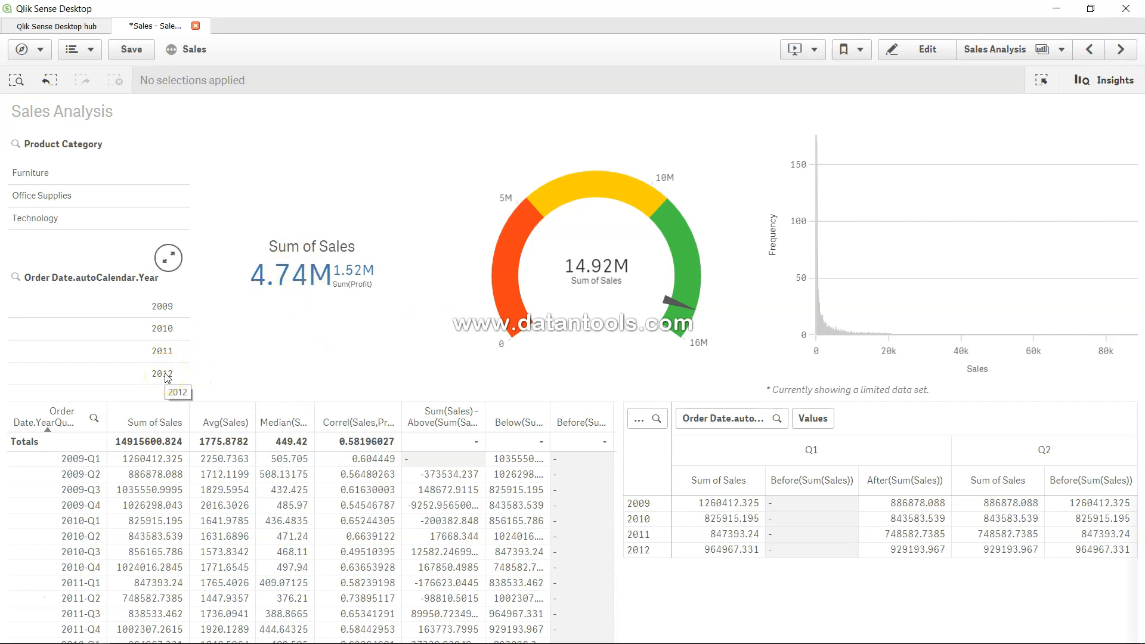
- Resume editing the sheet, reopen the KPI's first measure expression and delete the Sales condition from the set modifier
{"action": "left_click", "coordinate": [919, 51]}
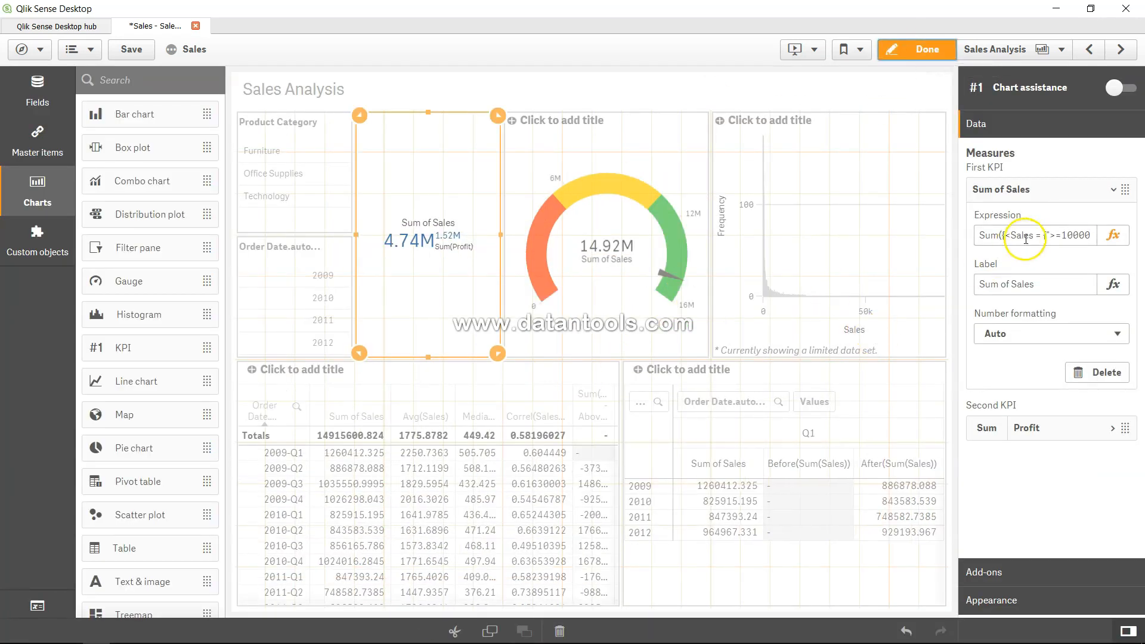
{"action": "left_click", "coordinate": [1105, 246]}
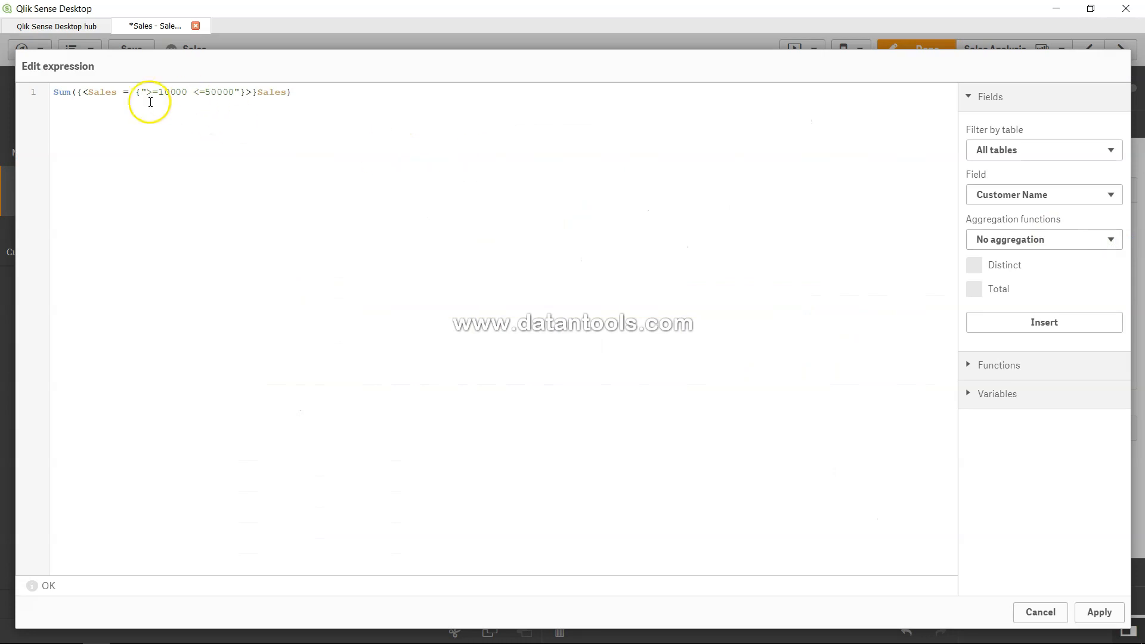
{"action": "left_click_drag", "start_coordinate": [89, 92], "coordinate": [246, 95]}
{"action": "key", "text": "BackSpace"}
- Insert the Order Date.autoCalendar.Year field into the set modifier of the KPI's first measure expression
{"action": "type", "text": "or"}
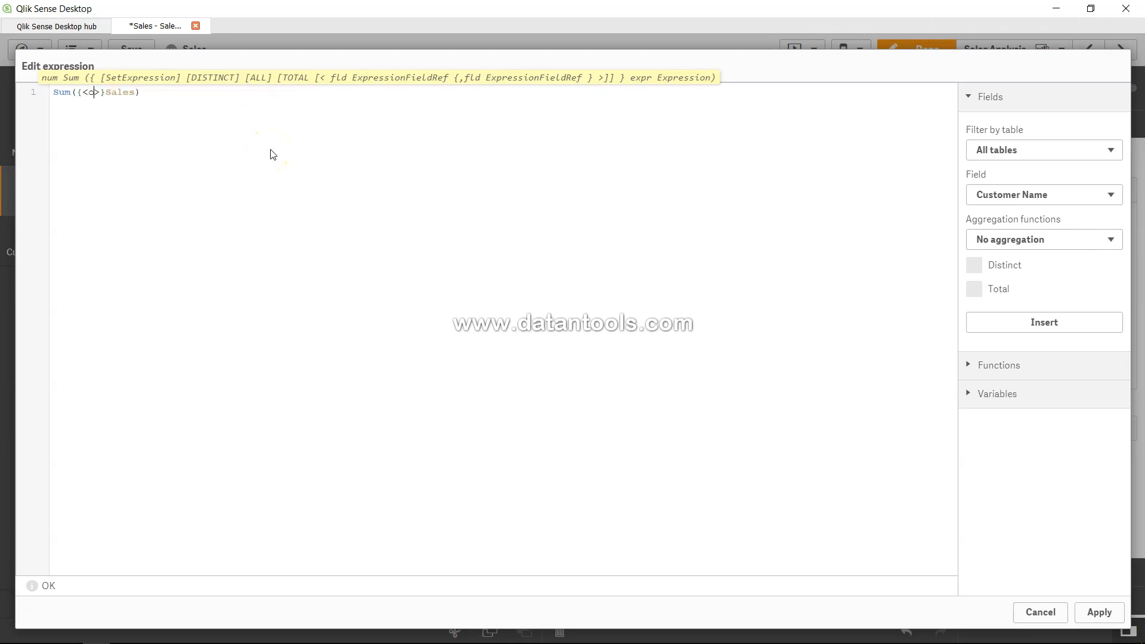
{"action": "type", "text": "der"}
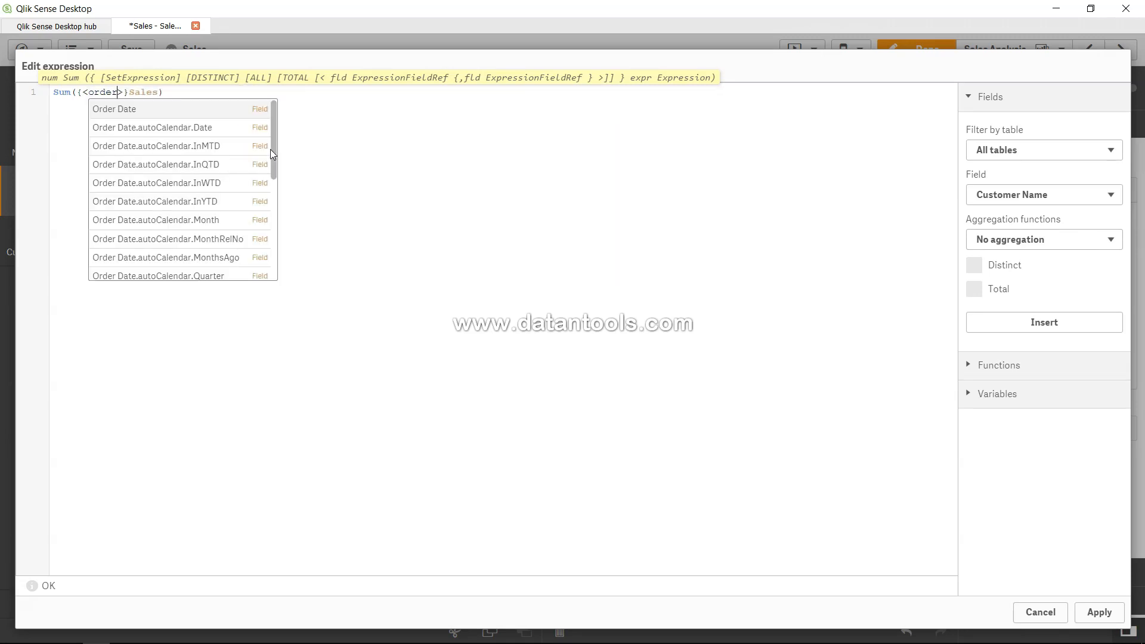
{"action": "scroll", "coordinate": [222, 179], "scroll_direction": "down", "scroll_amount": 3}
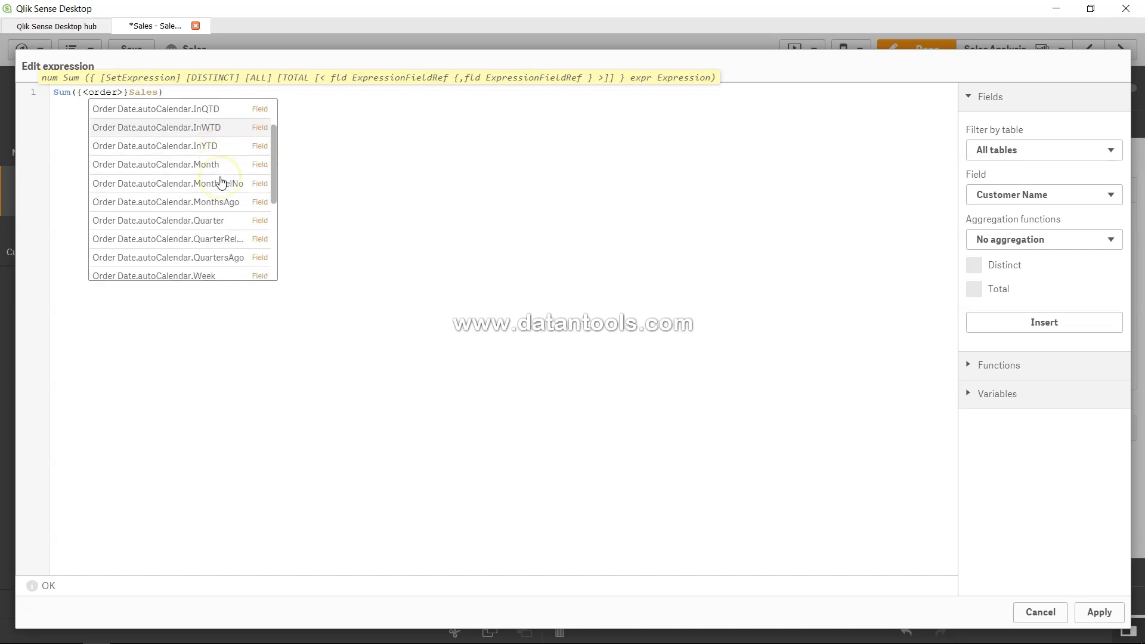
{"action": "left_click", "coordinate": [218, 212]}
{"action": "scroll", "coordinate": [219, 215], "scroll_direction": "down", "scroll_amount": 5}
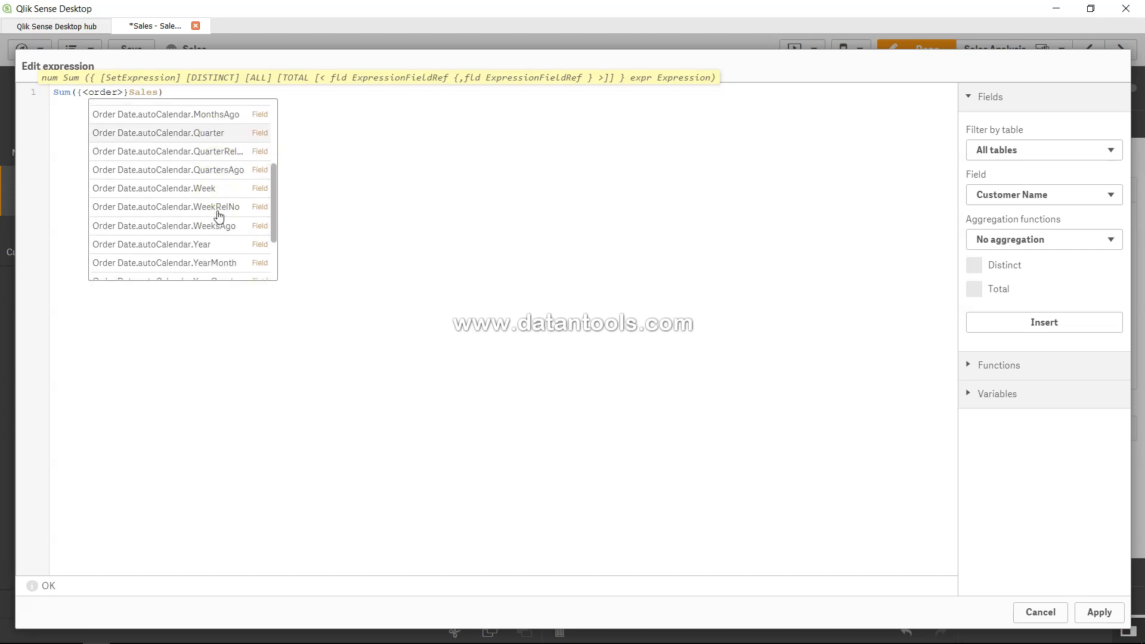
{"action": "left_click", "coordinate": [214, 188]}
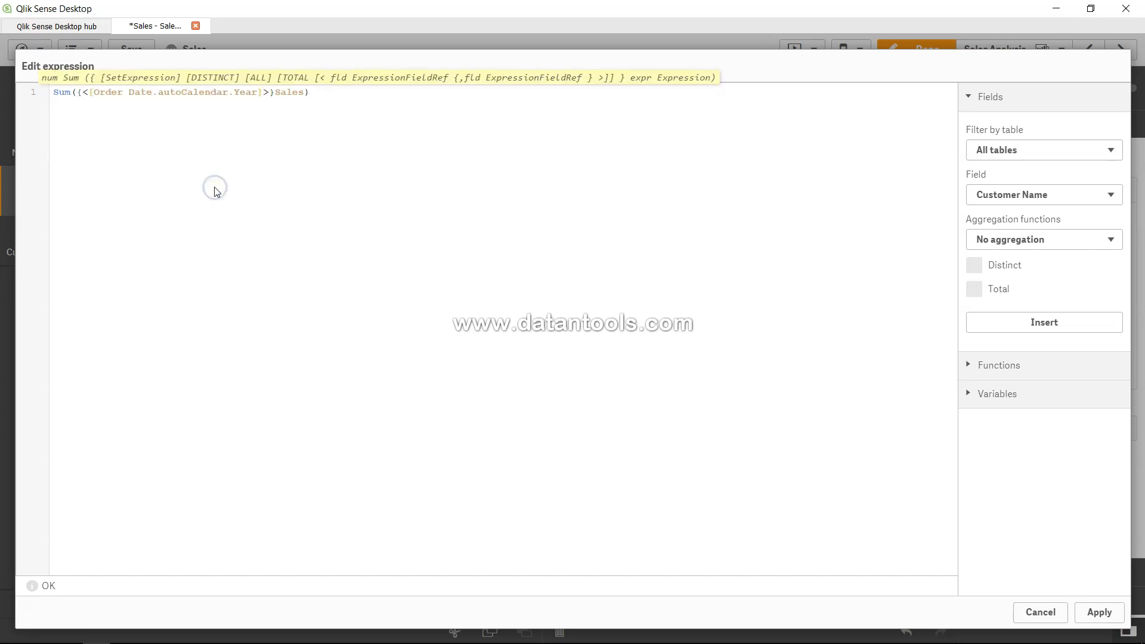
- Give the Year field in the set modifier the value {"$(=max())"}, leaving the max function's argument empty
{"action": "type", "text": "= "}
{"action": "type", "text": "{("}
{"action": "type", "text": "\"\""}
{"action": "type", "text": "$"}
{"action": "type", "text": "("}
{"action": "type", "text": "=max"}
{"action": "type", "text": "("}
{"action": "type", "text": ")"}
- Copy [Order Date.autoCalendar.Year] into the max function's parentheses and apply the KPI expression
{"action": "left_click_drag", "start_coordinate": [89, 95], "coordinate": [248, 94]}
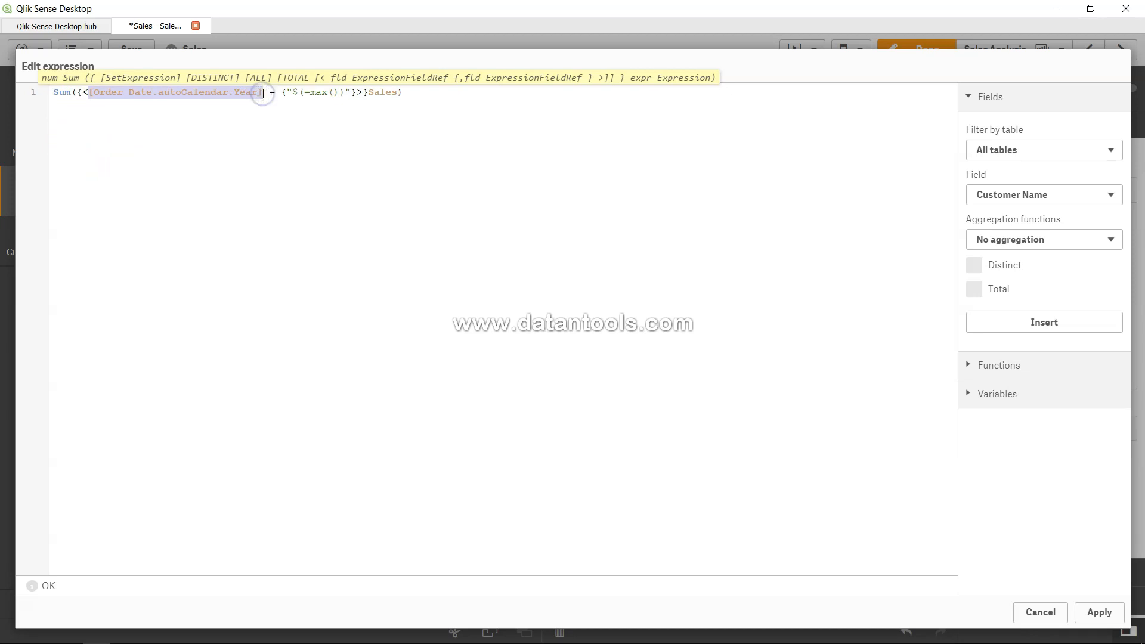
{"action": "left_click", "coordinate": [334, 93]}
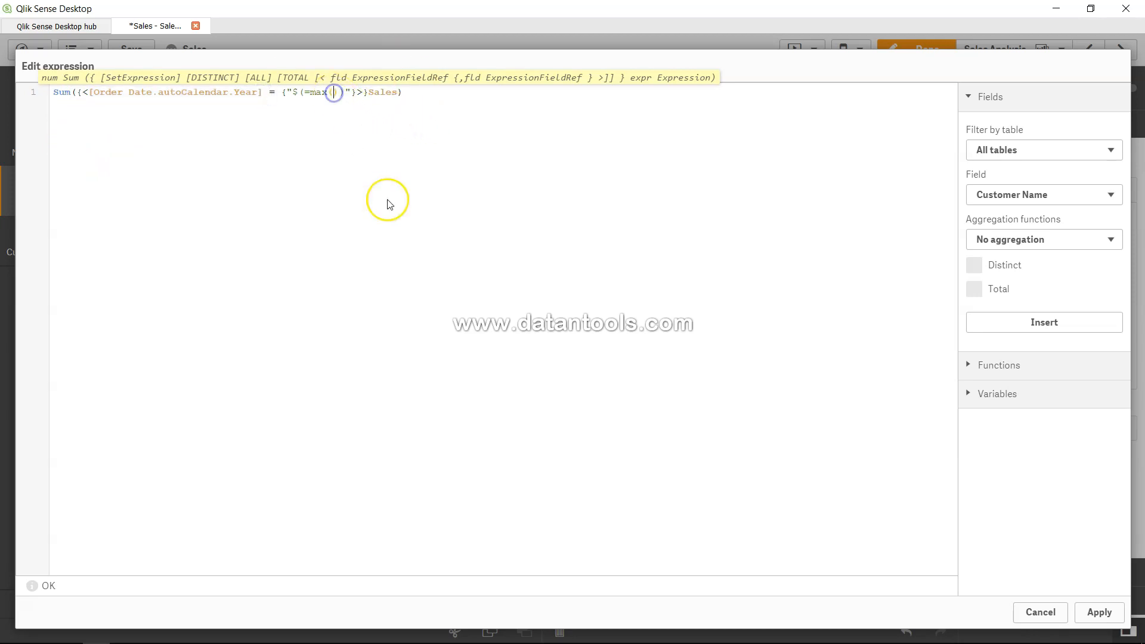
{"action": "type", "text": "[Order Date.autoCalendar.Year]"}
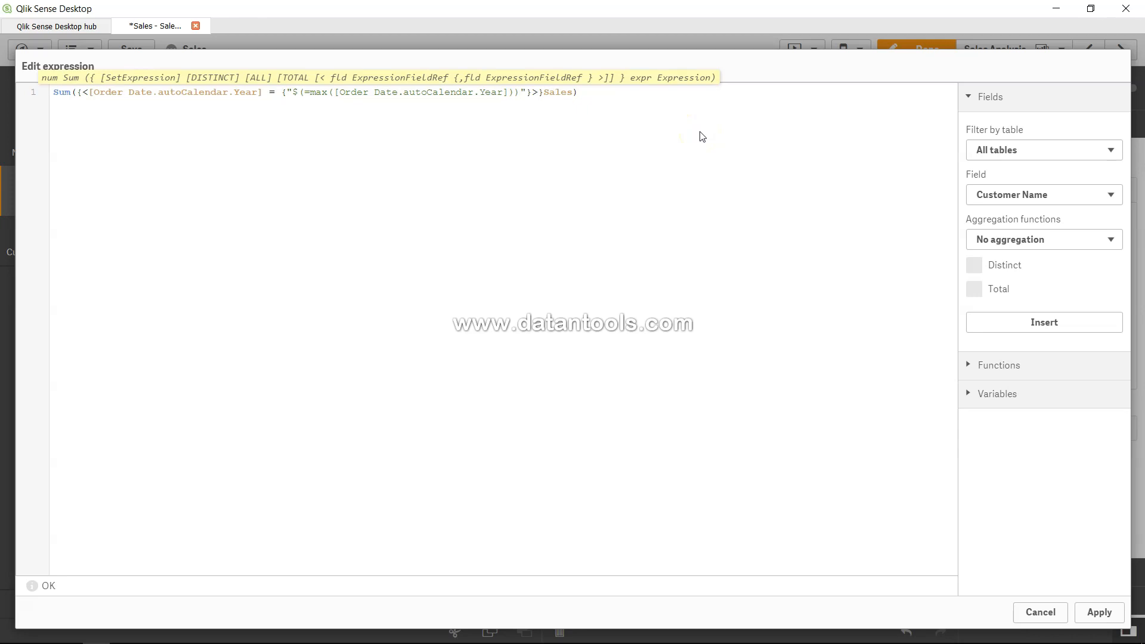
{"action": "left_click", "coordinate": [1100, 612]}
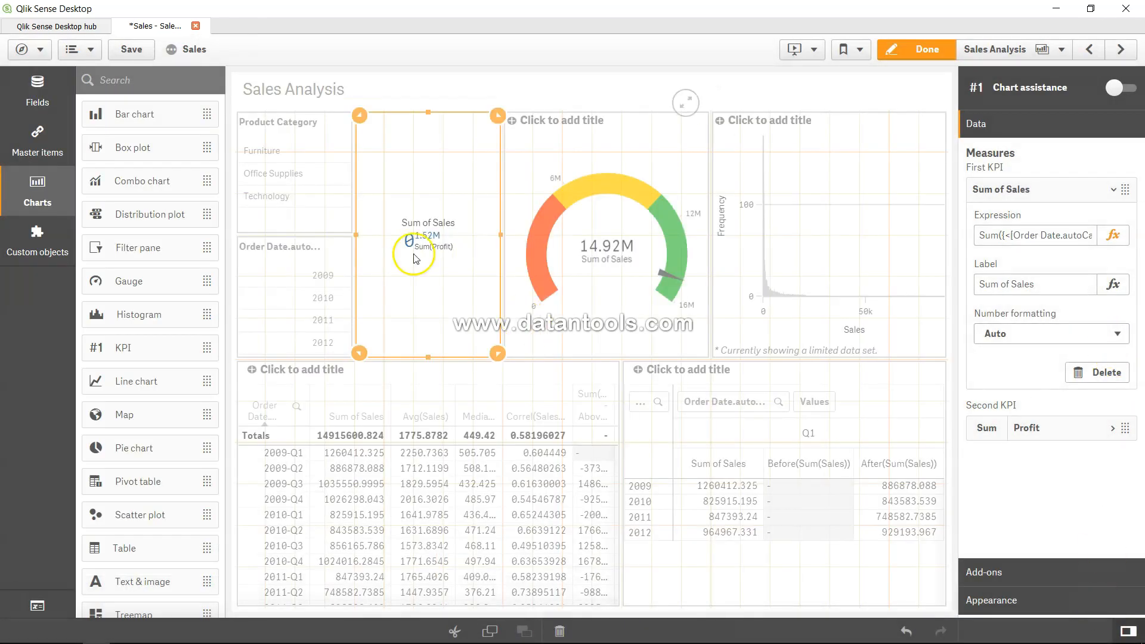
- Stop editing the sheet, check the KPI with Furniture and Technology selected in Product Category, and cancel the selection
{"action": "left_click", "coordinate": [925, 51]}
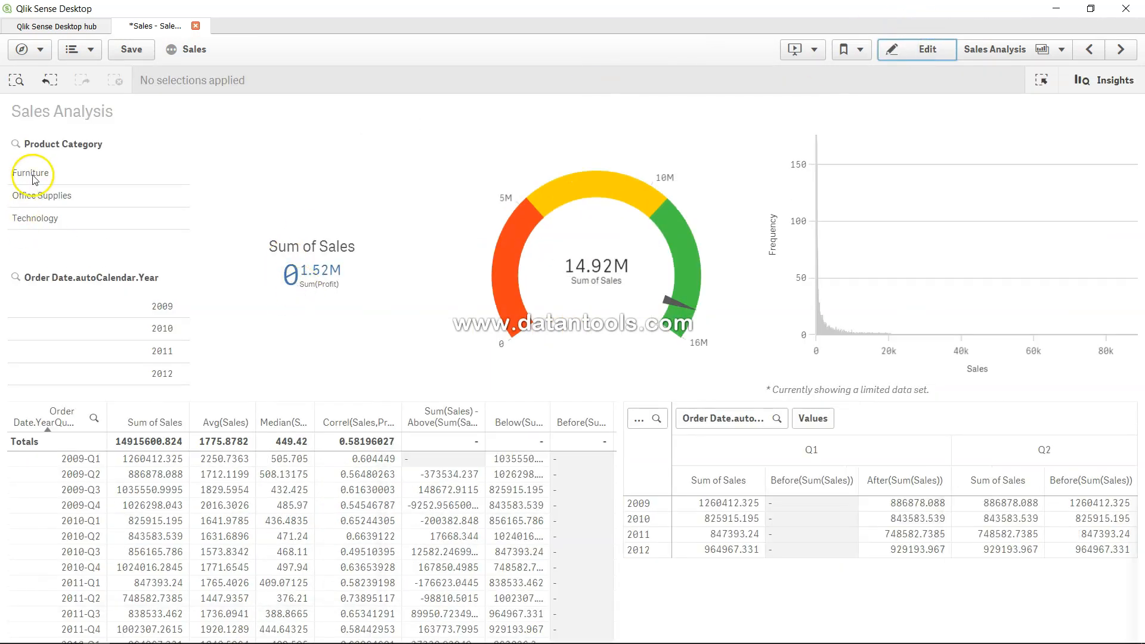
{"action": "left_click", "coordinate": [31, 174]}
{"action": "left_click", "coordinate": [38, 216]}
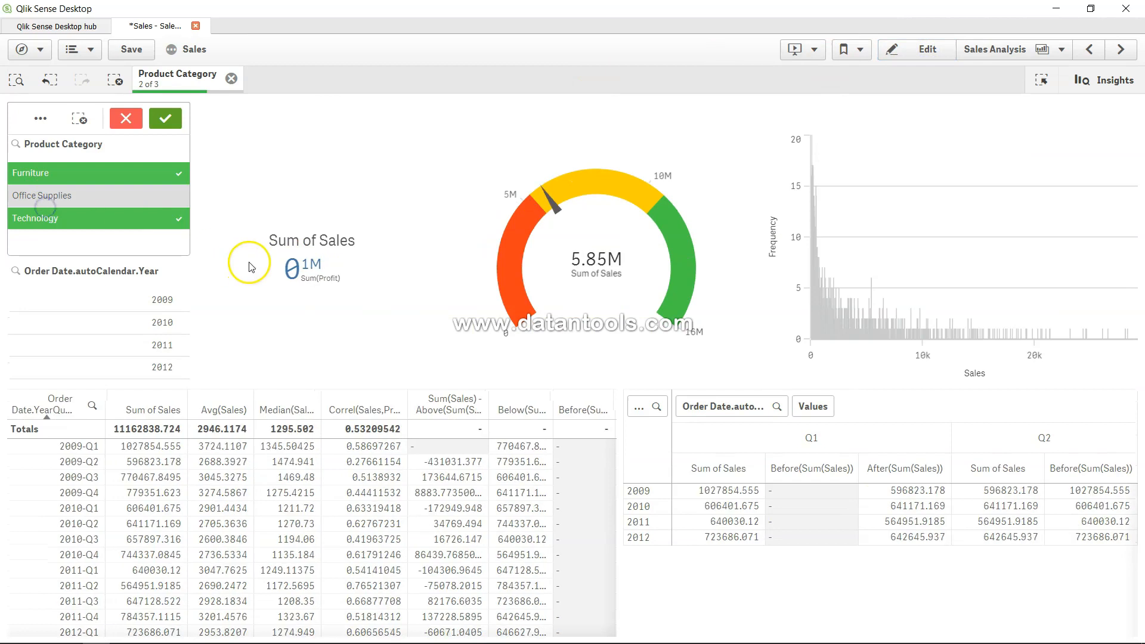
{"action": "left_click", "coordinate": [126, 121]}
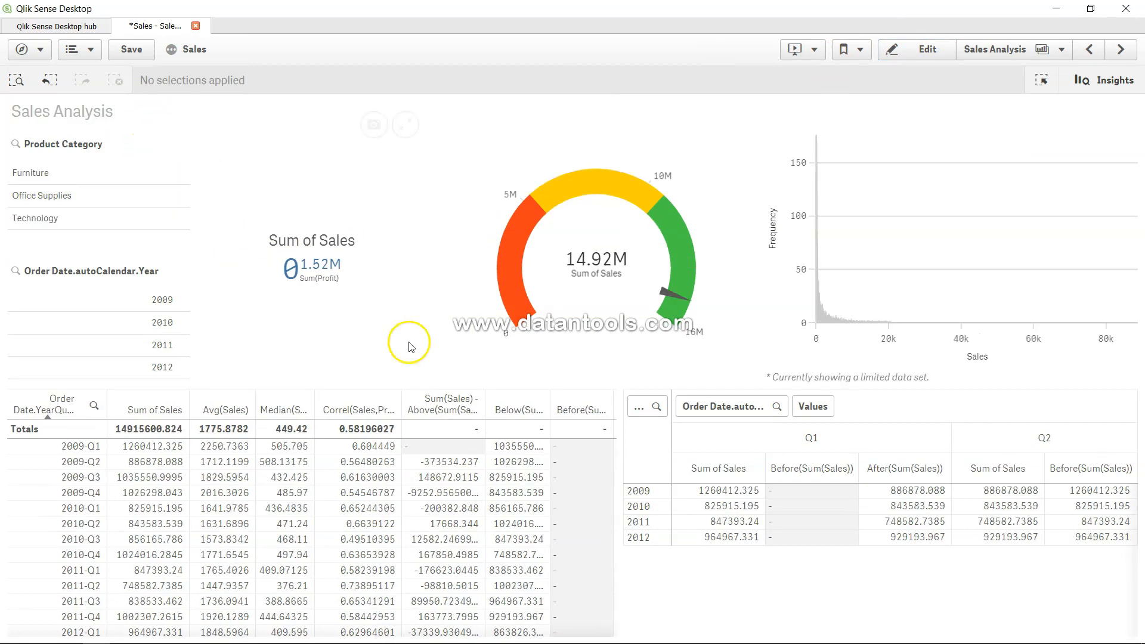
- Resume editing the sheet, reopen the KPI's first measure expression and examine its max year condition
{"action": "left_click", "coordinate": [921, 54]}
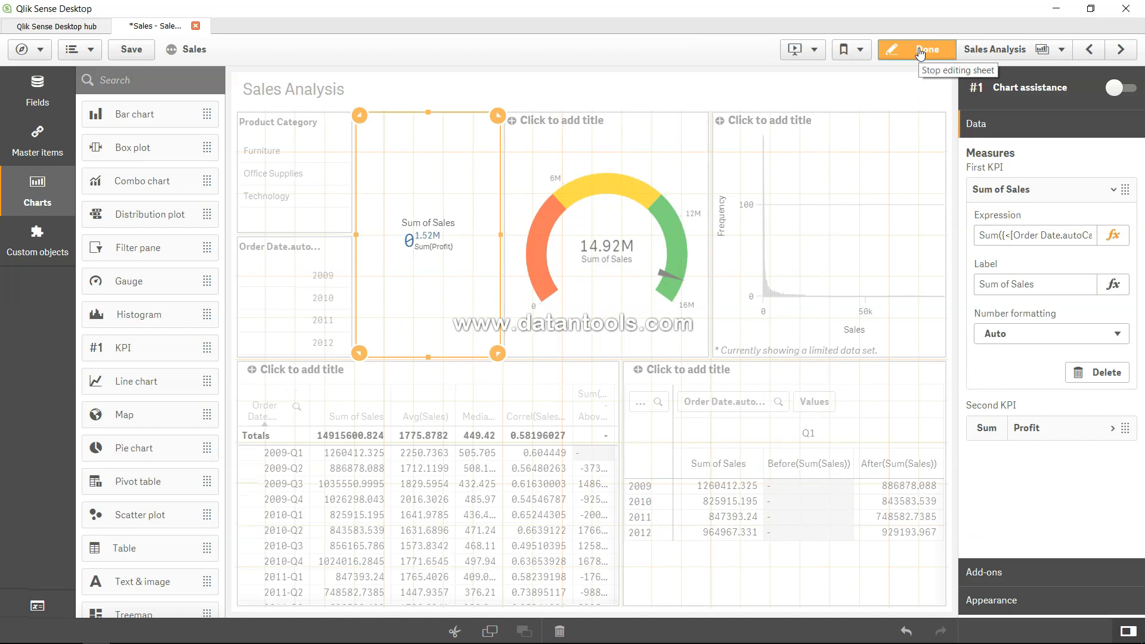
{"action": "left_click", "coordinate": [1112, 235]}
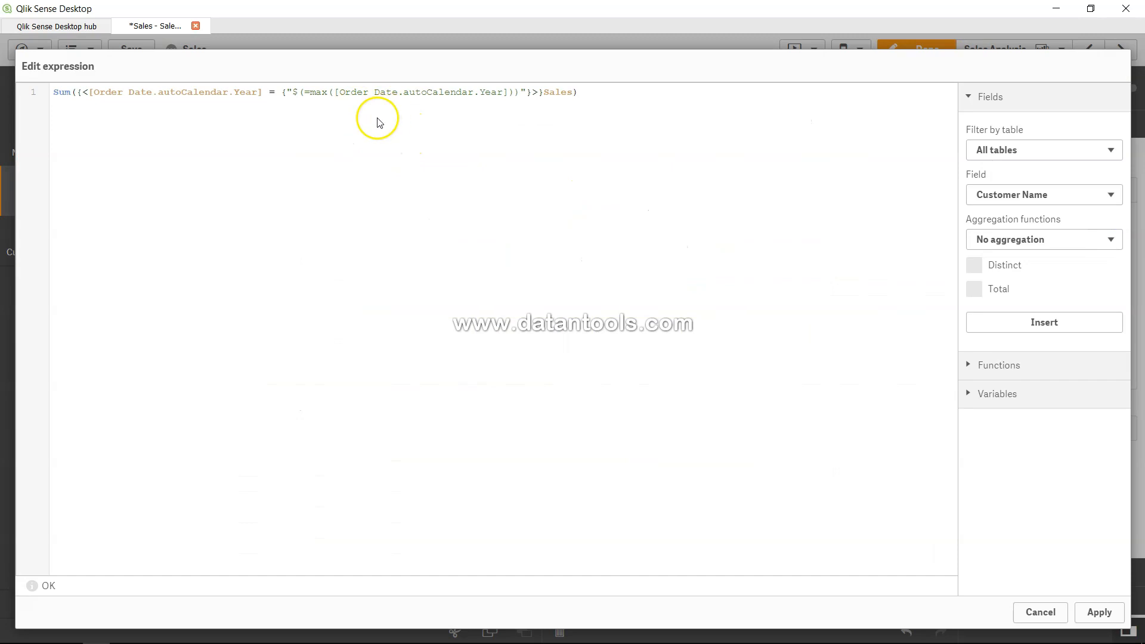
{"action": "left_click_drag", "start_coordinate": [310, 93], "coordinate": [509, 92]}
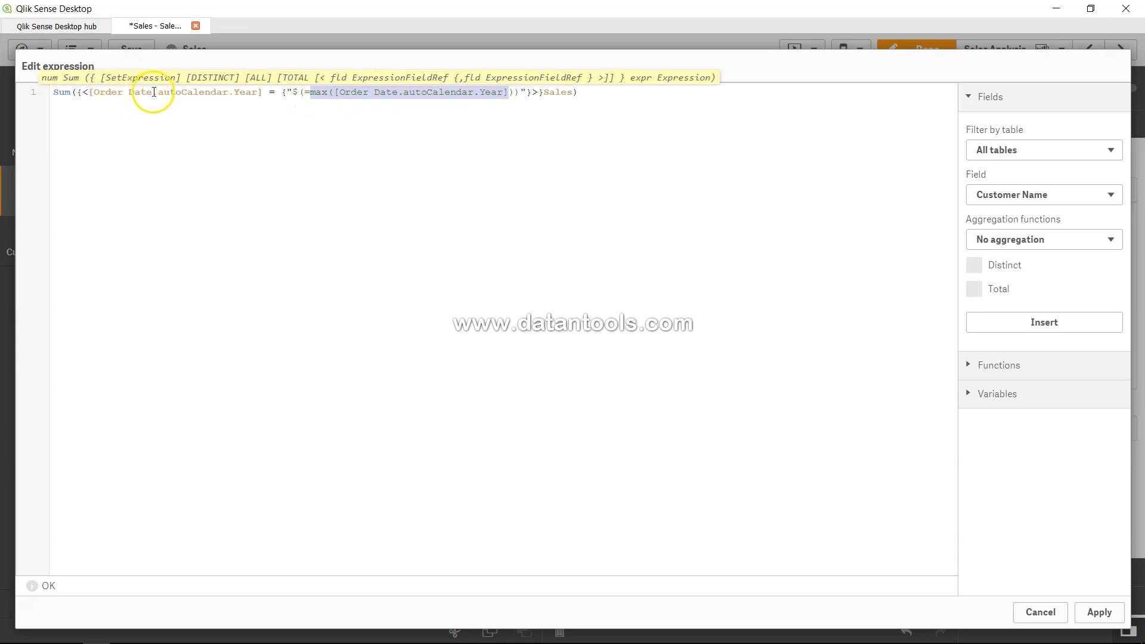
{"action": "left_click", "coordinate": [332, 94]}
{"action": "left_click_drag", "start_coordinate": [310, 92], "coordinate": [513, 89]}
{"action": "left_click", "coordinate": [514, 90]}
{"action": "type", "text": ")"}
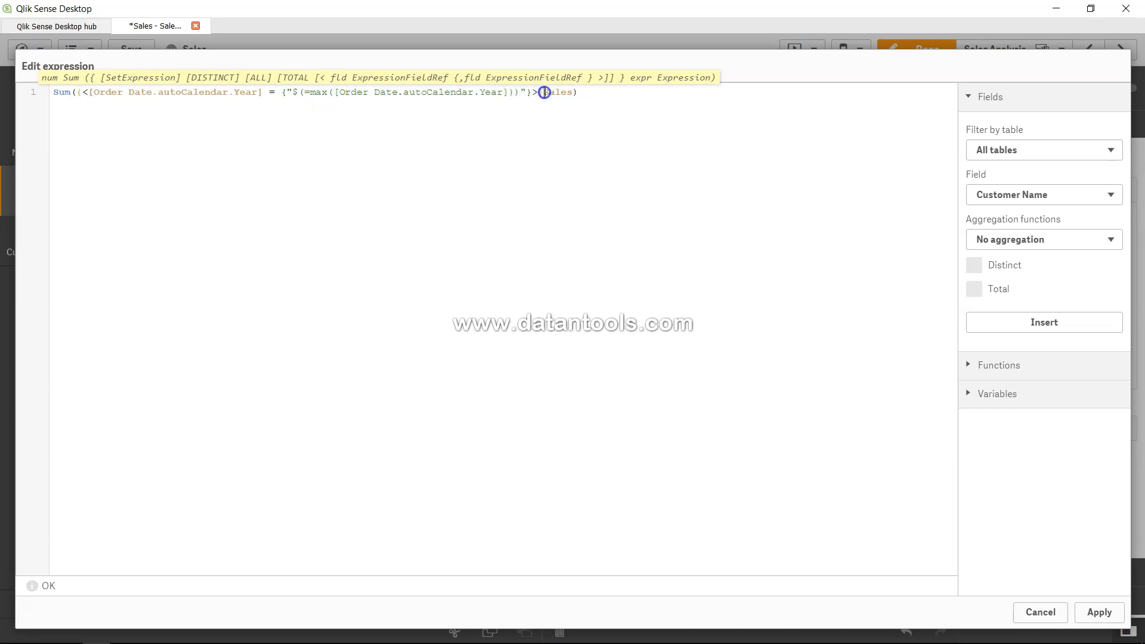
{"action": "left_click", "coordinate": [1096, 612]}
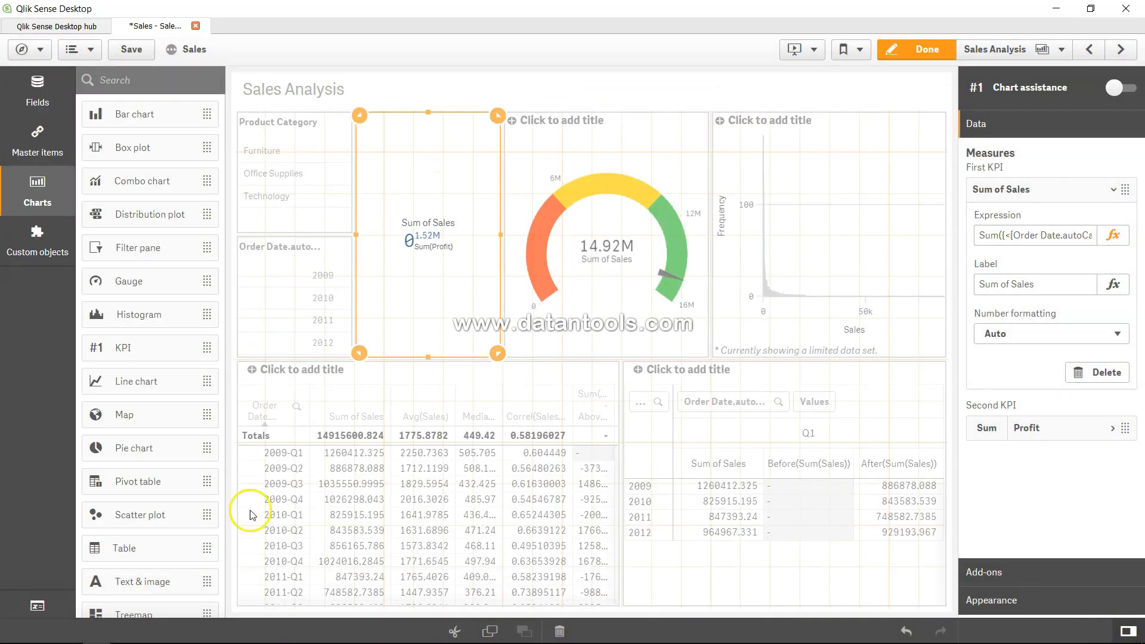
- Add a Text & image object to the sheet directly above the Sum of Sales KPI
{"action": "left_click_drag", "start_coordinate": [153, 580], "coordinate": [438, 138]}
{"action": "left_click", "coordinate": [389, 257]}
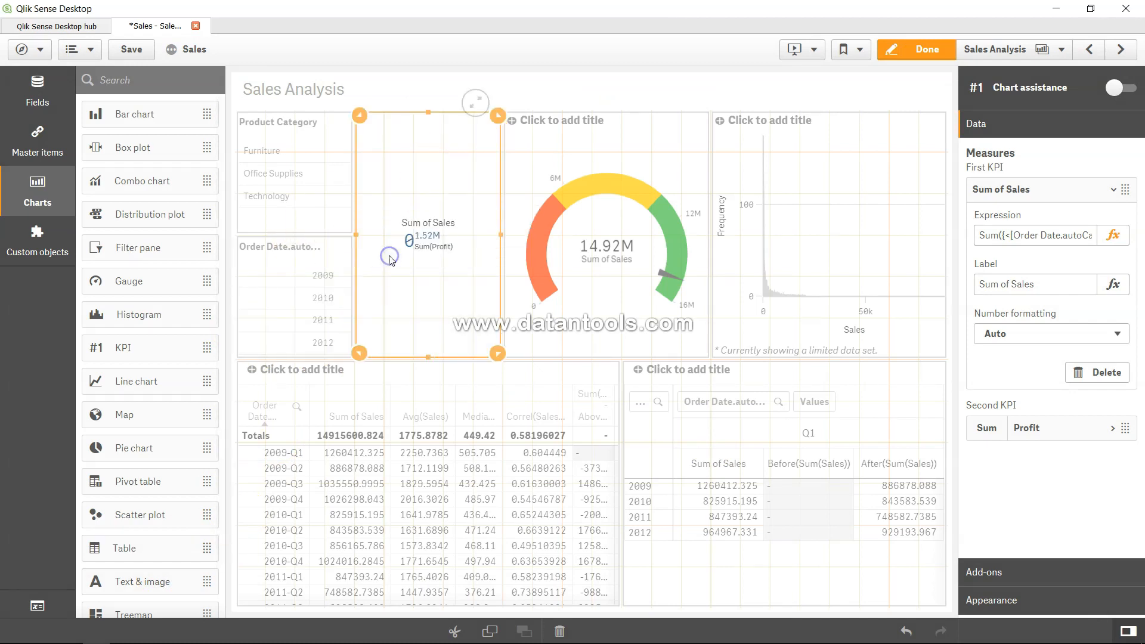
{"action": "left_click_drag", "start_coordinate": [153, 582], "coordinate": [422, 134]}
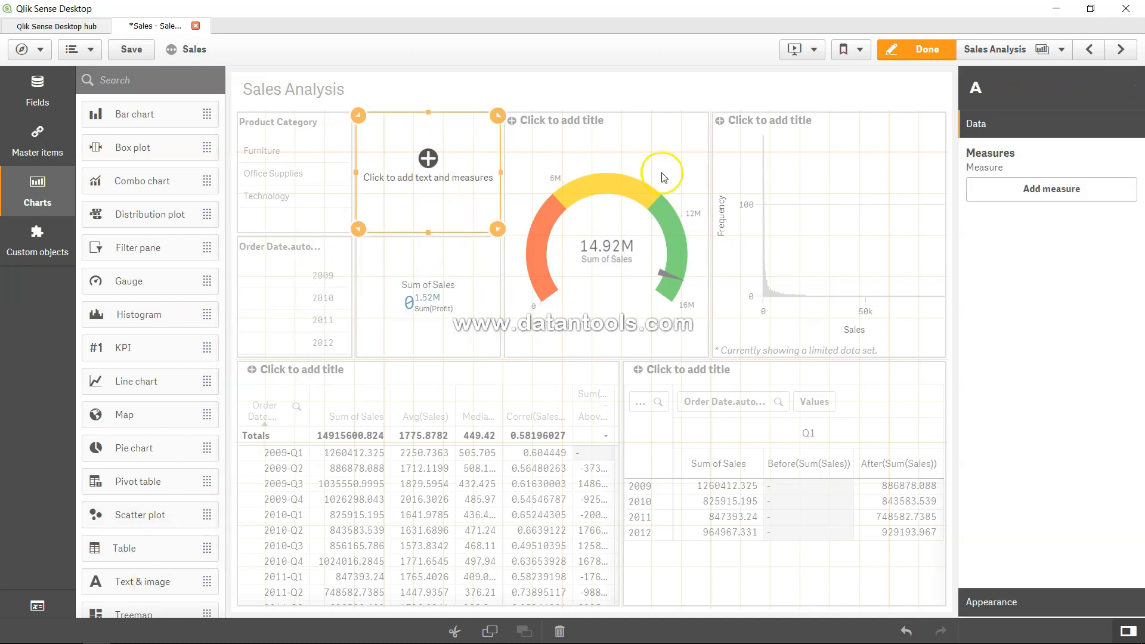
- Add the measure Max([Order Date.autoCalendar.Year]) to the Text & image object through the expression editor
{"action": "left_click", "coordinate": [1021, 195]}
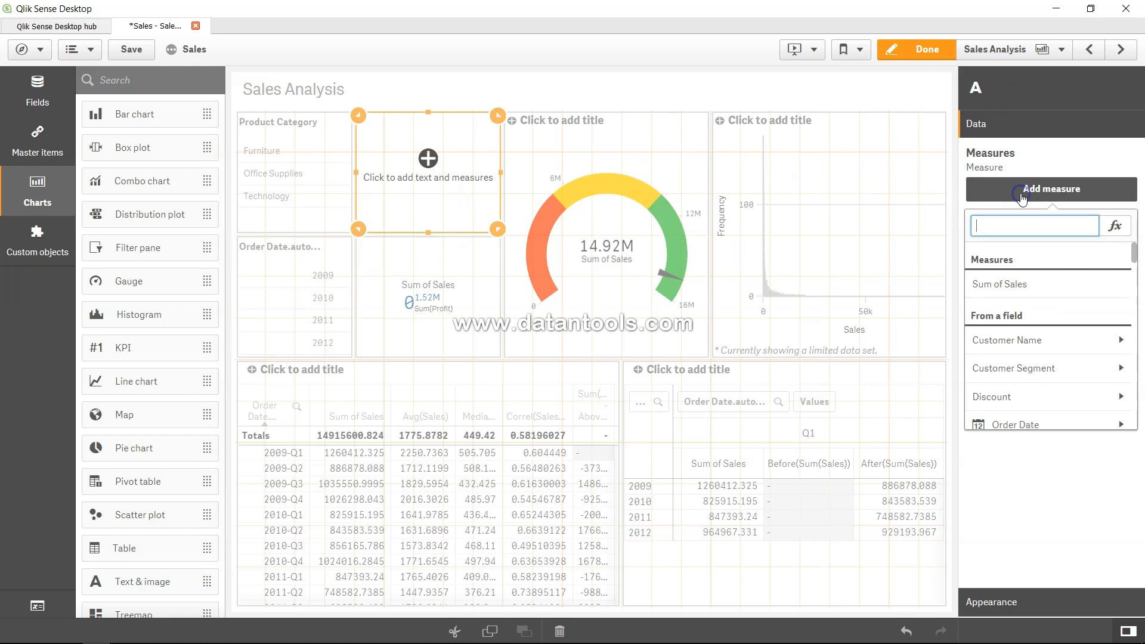
{"action": "left_click", "coordinate": [1114, 225]}
{"action": "left_click", "coordinate": [506, 223]}
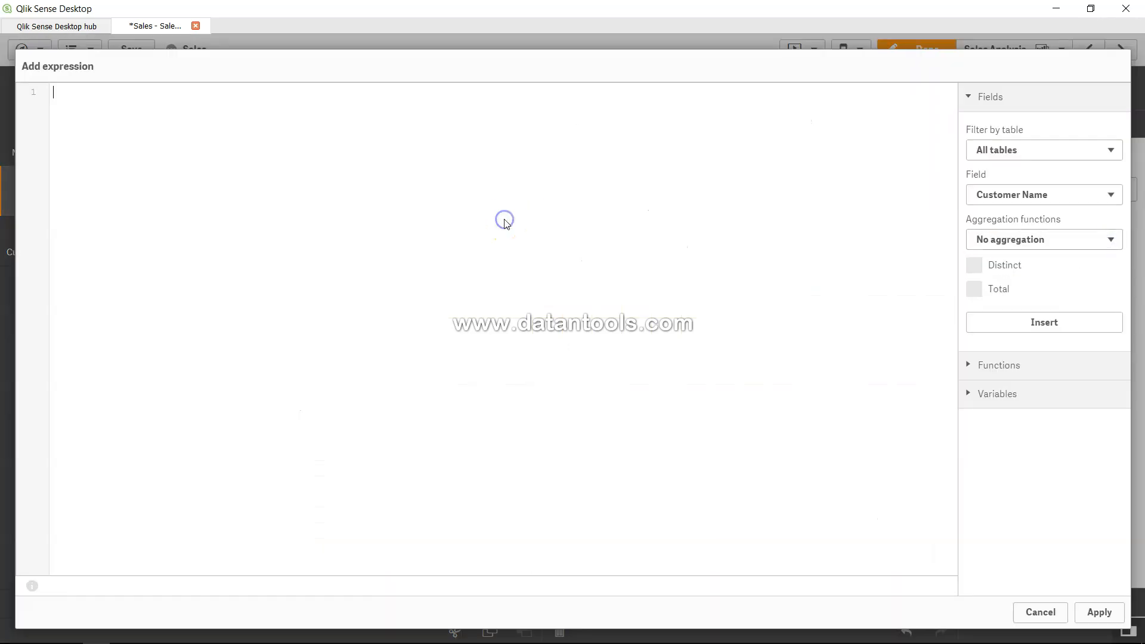
{"action": "type", "text": "Max(Order"}
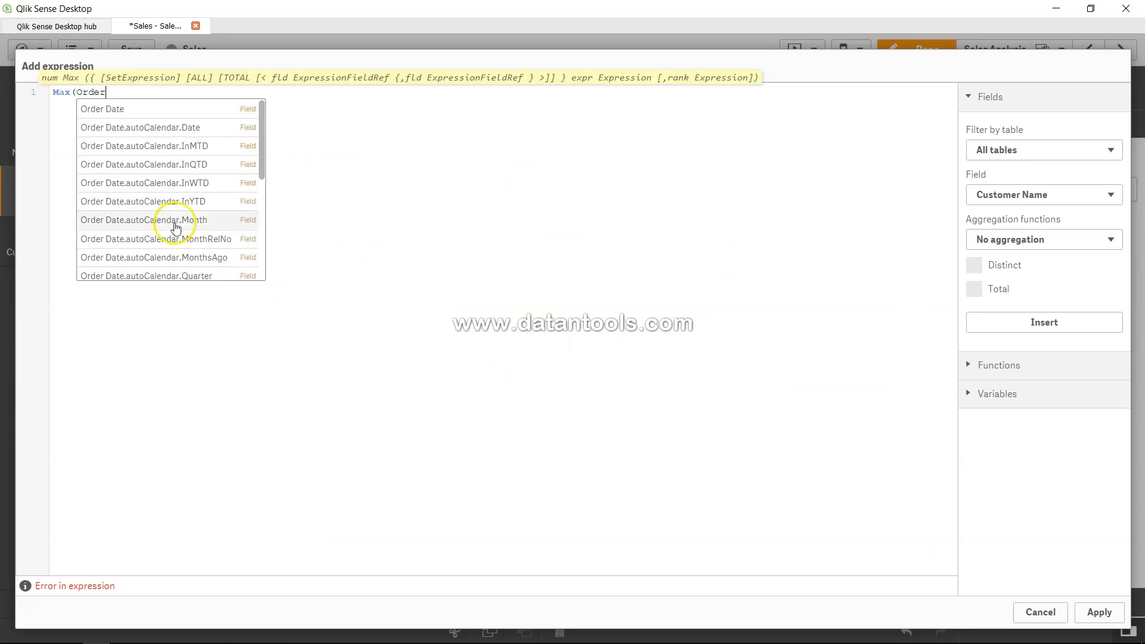
{"action": "scroll", "coordinate": [170, 223], "scroll_direction": "down", "scroll_amount": 3}
{"action": "left_click", "coordinate": [177, 240]}
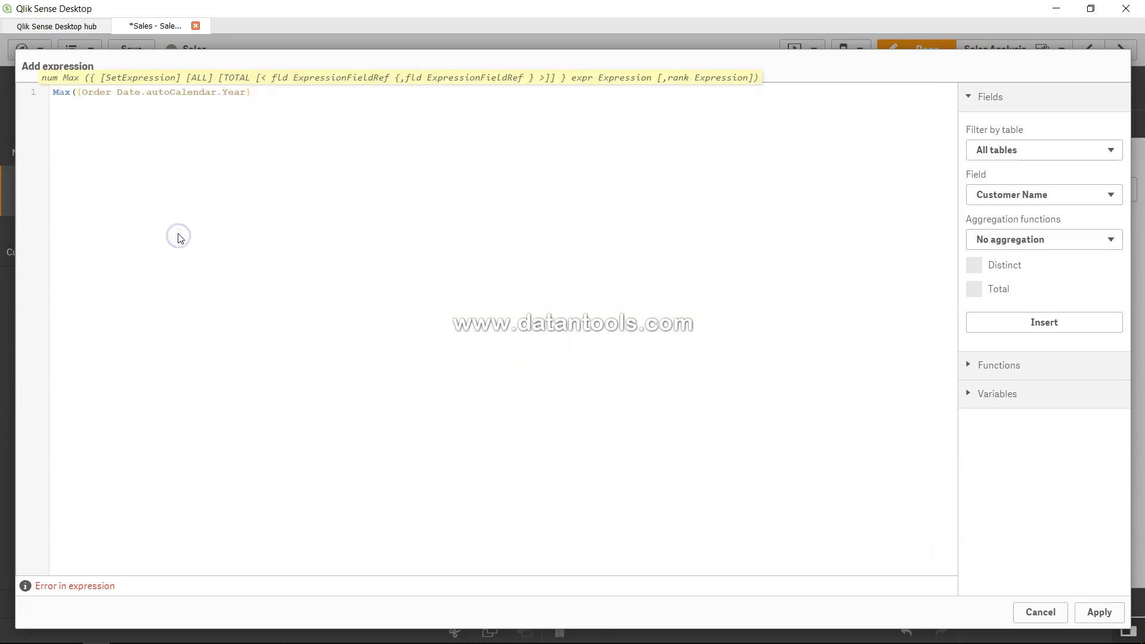
{"action": "left_click", "coordinate": [1099, 611]}
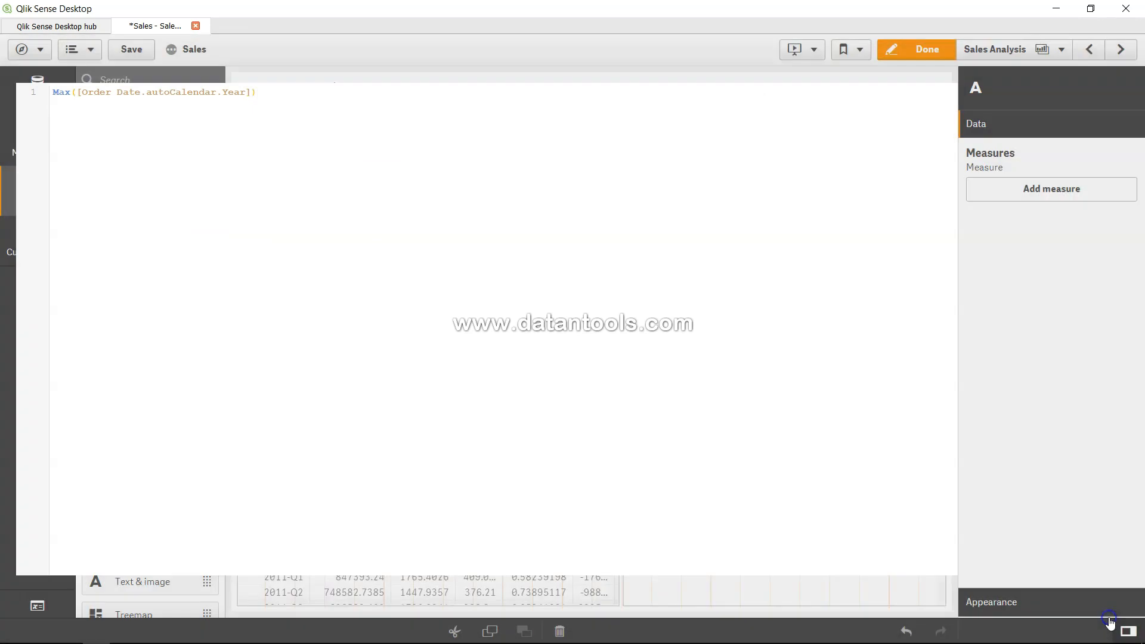
- Select the Sum of Sales KPI and examine the year field in its first measure expression
{"action": "left_click", "coordinate": [428, 88]}
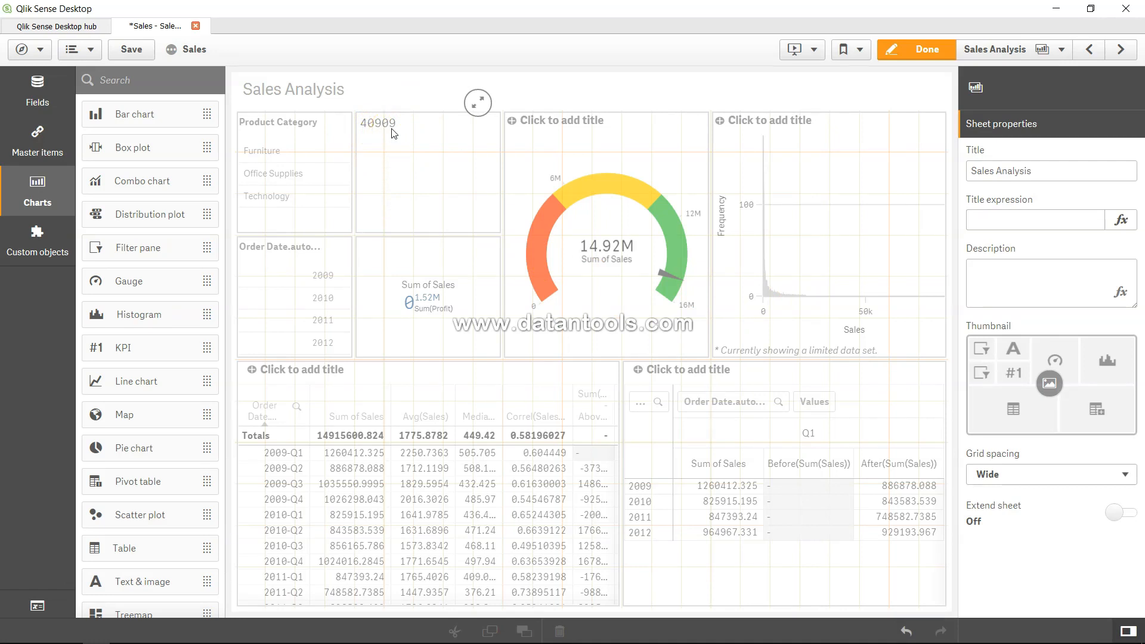
{"action": "left_click", "coordinate": [454, 305]}
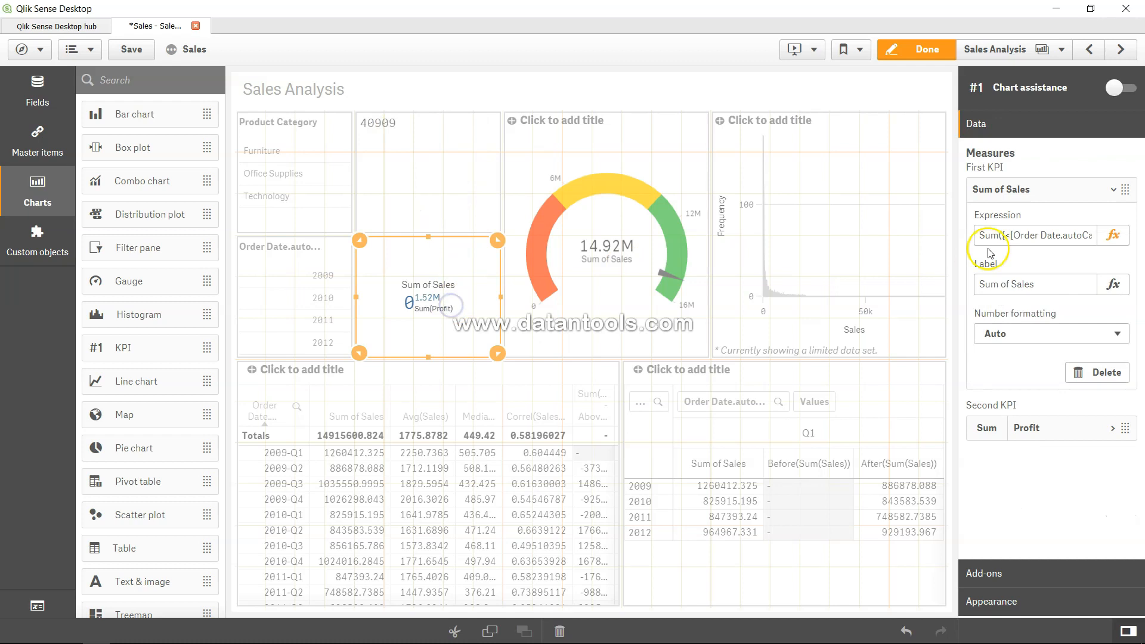
{"action": "left_click_drag", "start_coordinate": [1016, 236], "coordinate": [1084, 238]}
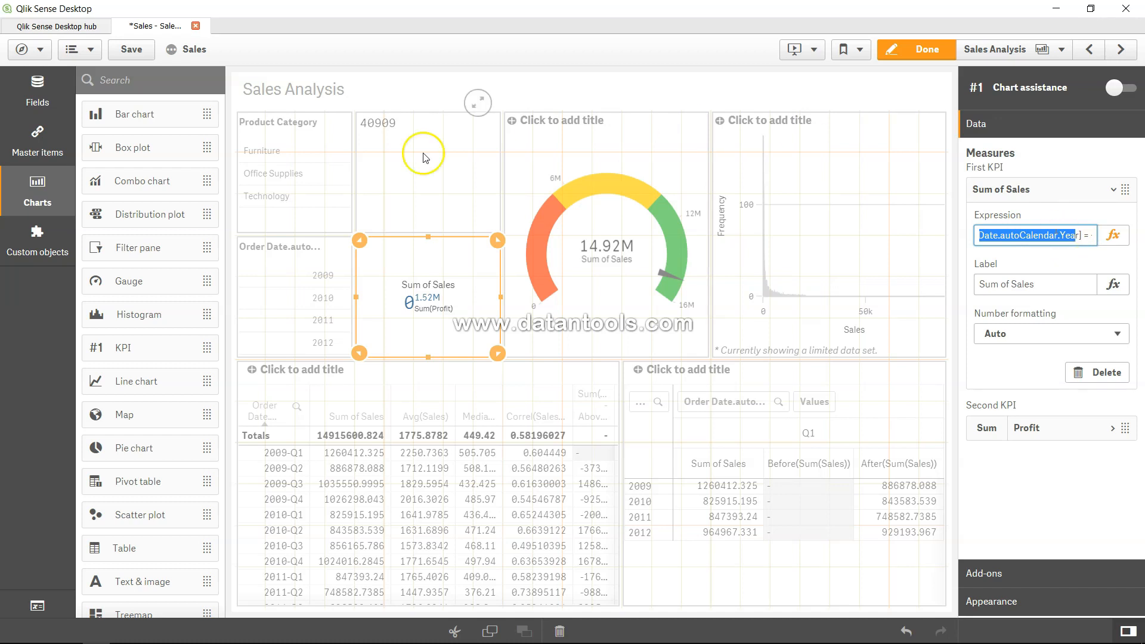
- Wrap the Text & image object's measure in Year and Date functions, giving Year(Date(Max([Order Date.autoCalendar.Year])))
{"action": "left_click", "coordinate": [398, 152]}
{"action": "left_click", "coordinate": [391, 139]}
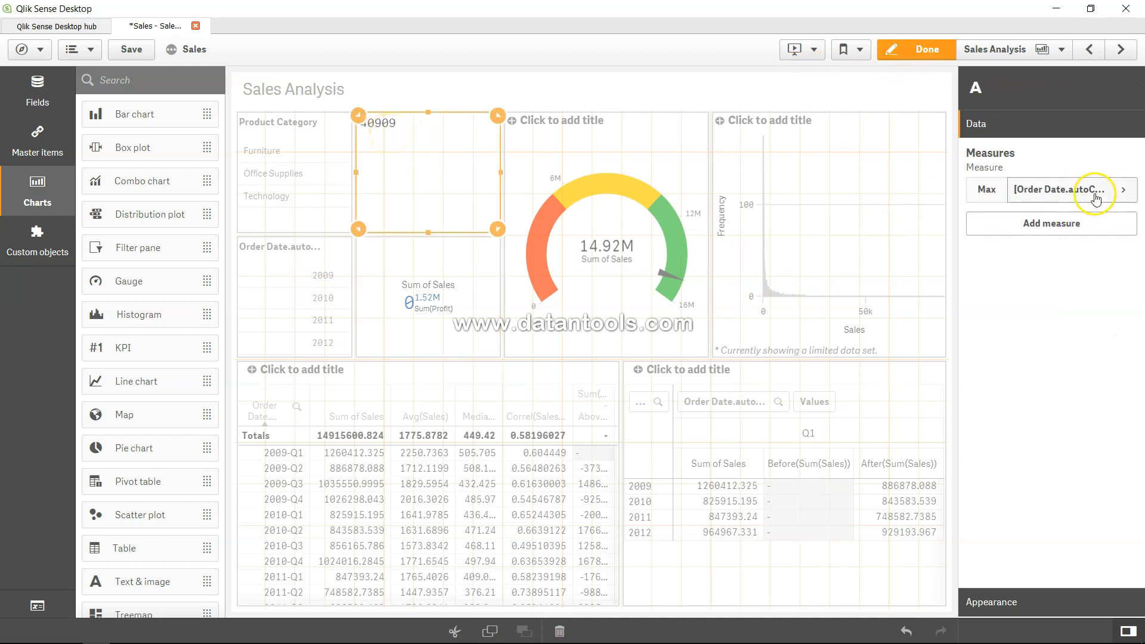
{"action": "left_click", "coordinate": [1124, 200]}
{"action": "left_click", "coordinate": [1118, 229]}
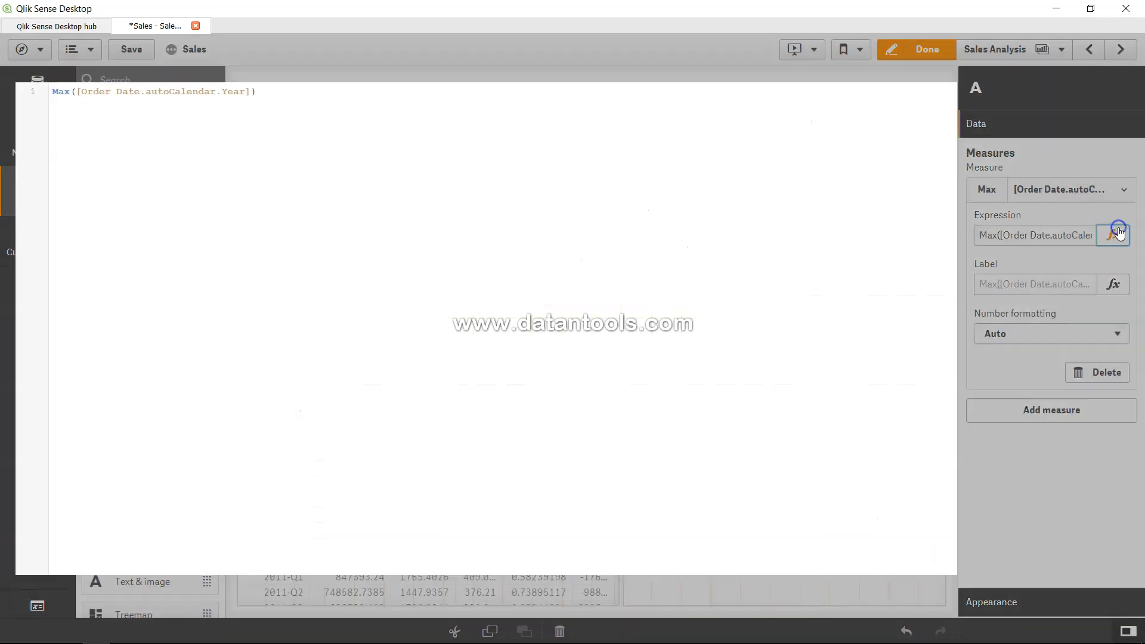
{"action": "left_click", "coordinate": [54, 93]}
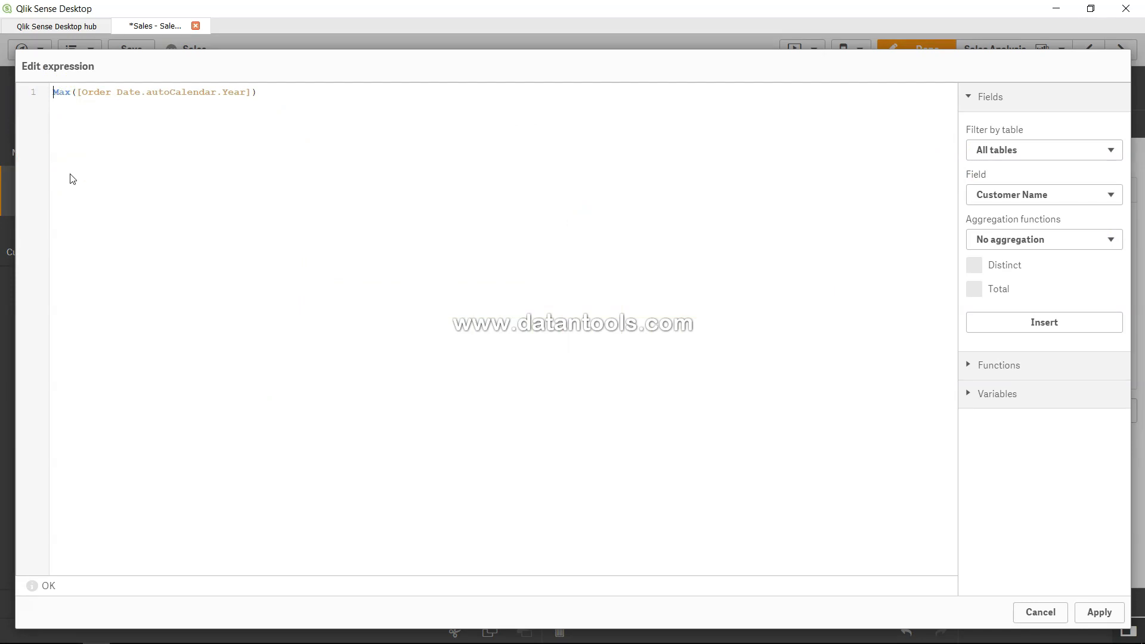
{"action": "type", "text": "Year(Date("}
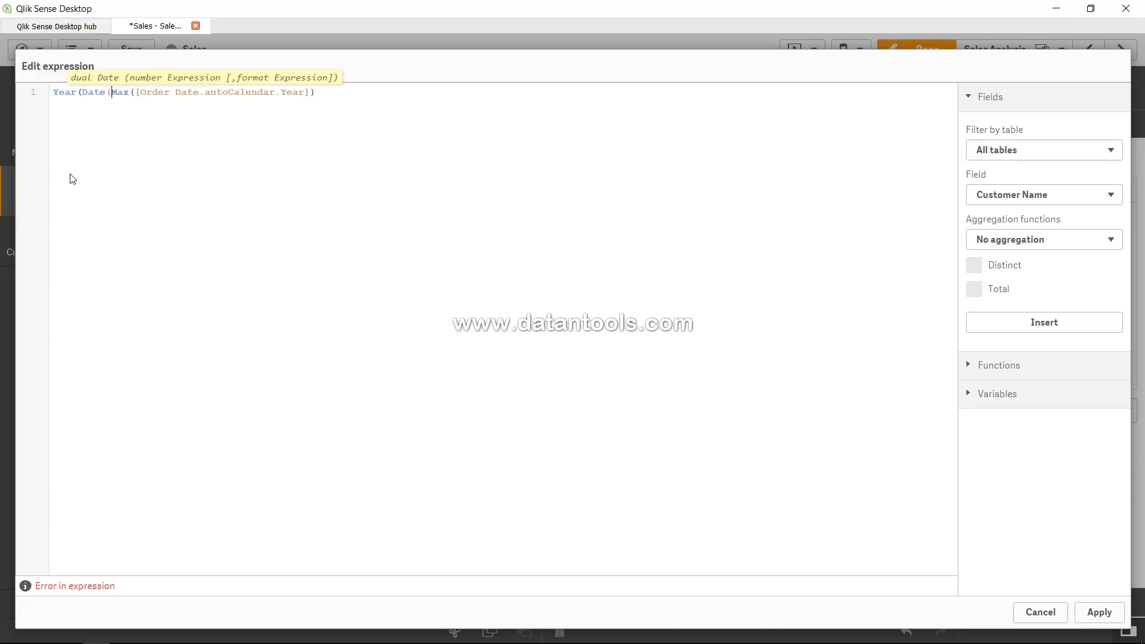
{"action": "type", "text": ")"}
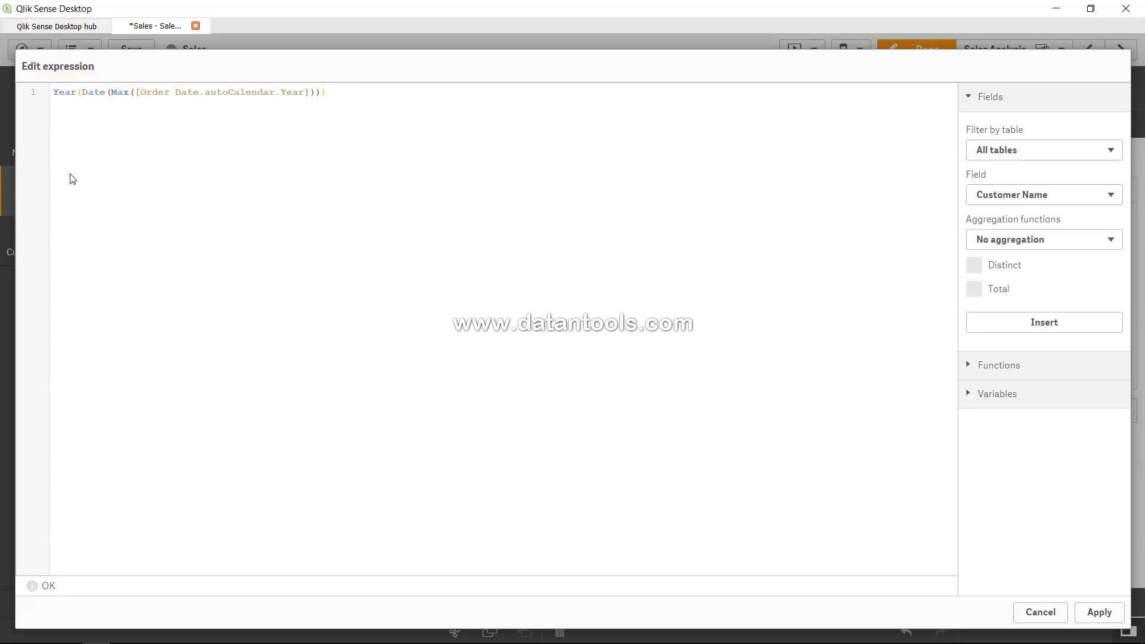
{"action": "key", "text": "Left"}
{"action": "key", "text": "Left"}
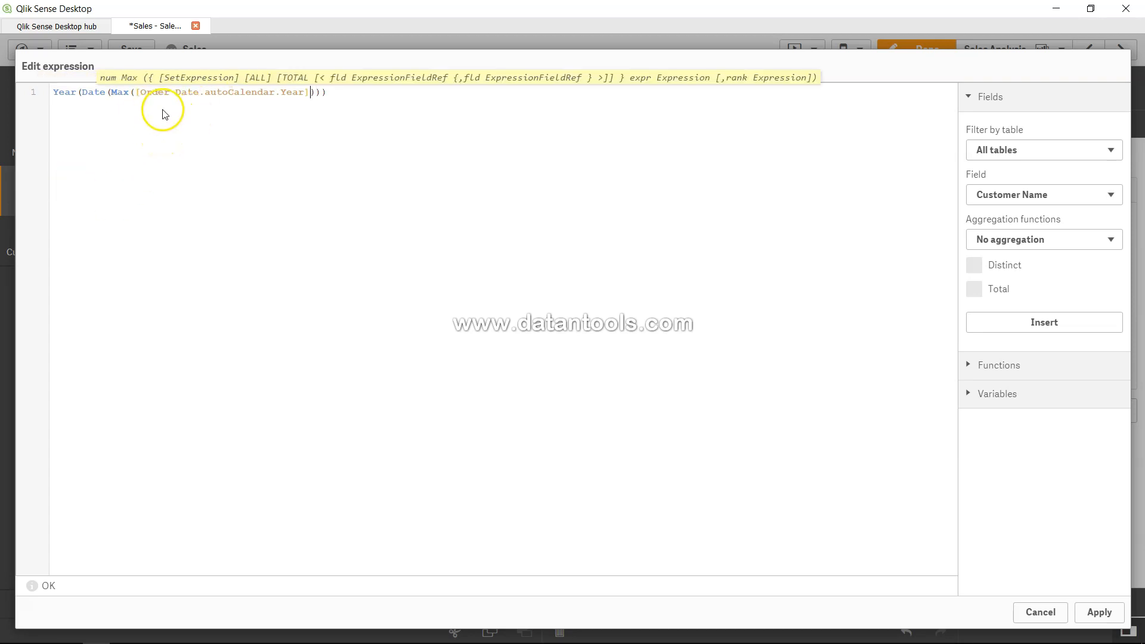
- Examine the nested Date and Max parts, copy the whole Year(Date(Max(...))) expression and apply it to the text object
{"action": "left_click_drag", "start_coordinate": [84, 94], "coordinate": [104, 94]}
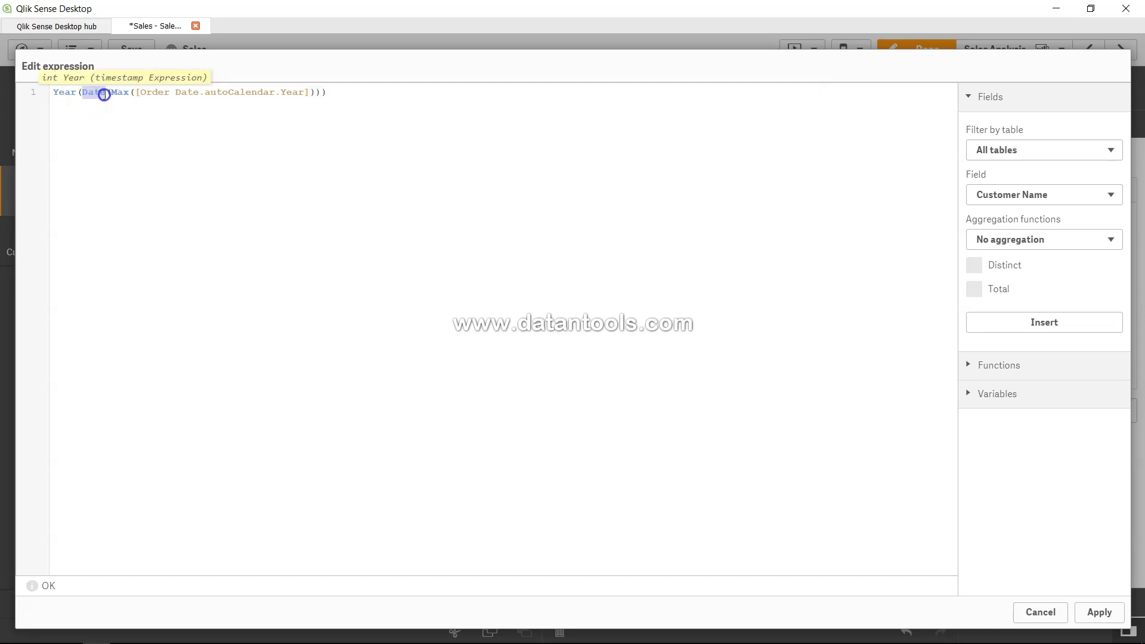
{"action": "left_click", "coordinate": [122, 95]}
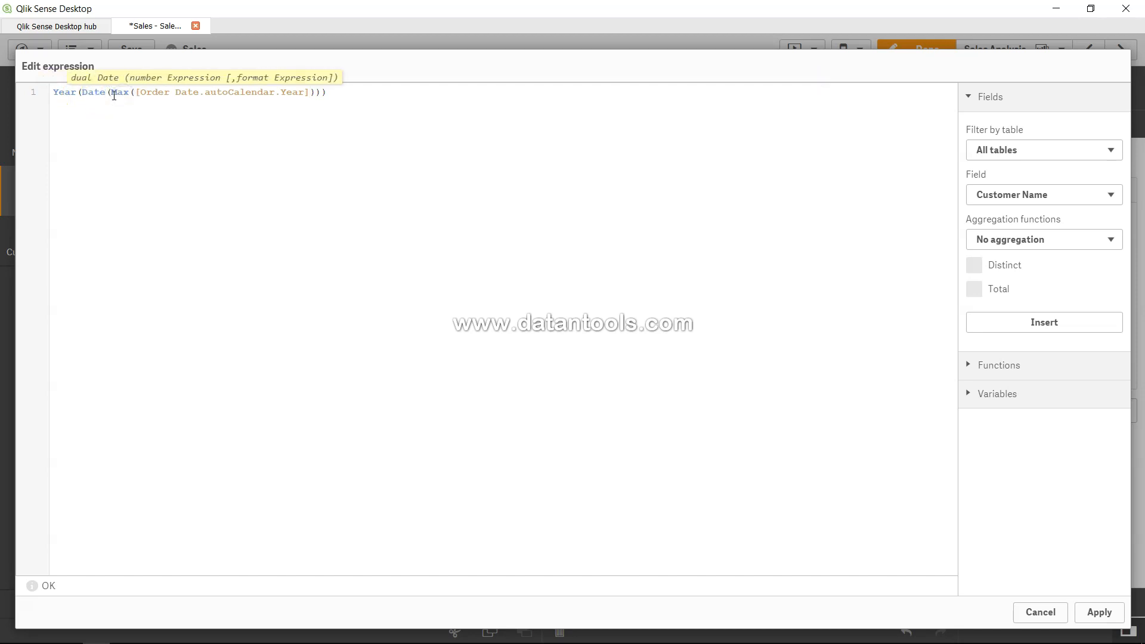
{"action": "left_click_drag", "start_coordinate": [147, 92], "coordinate": [283, 92]}
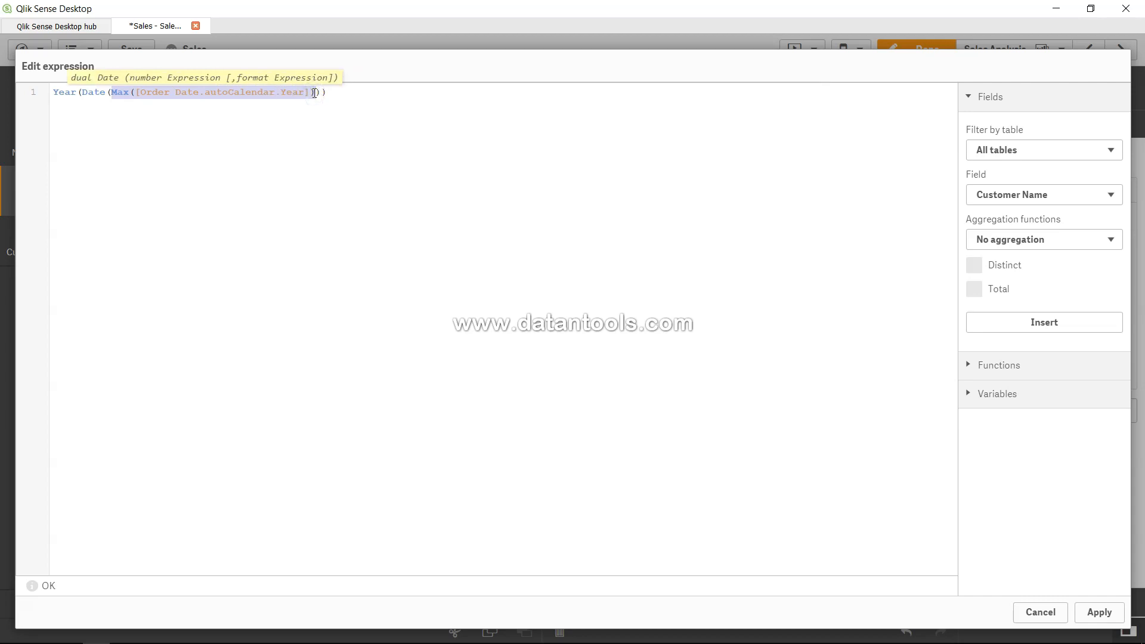
{"action": "double_click", "coordinate": [93, 92]}
{"action": "left_click_drag", "start_coordinate": [94, 92], "coordinate": [318, 94]}
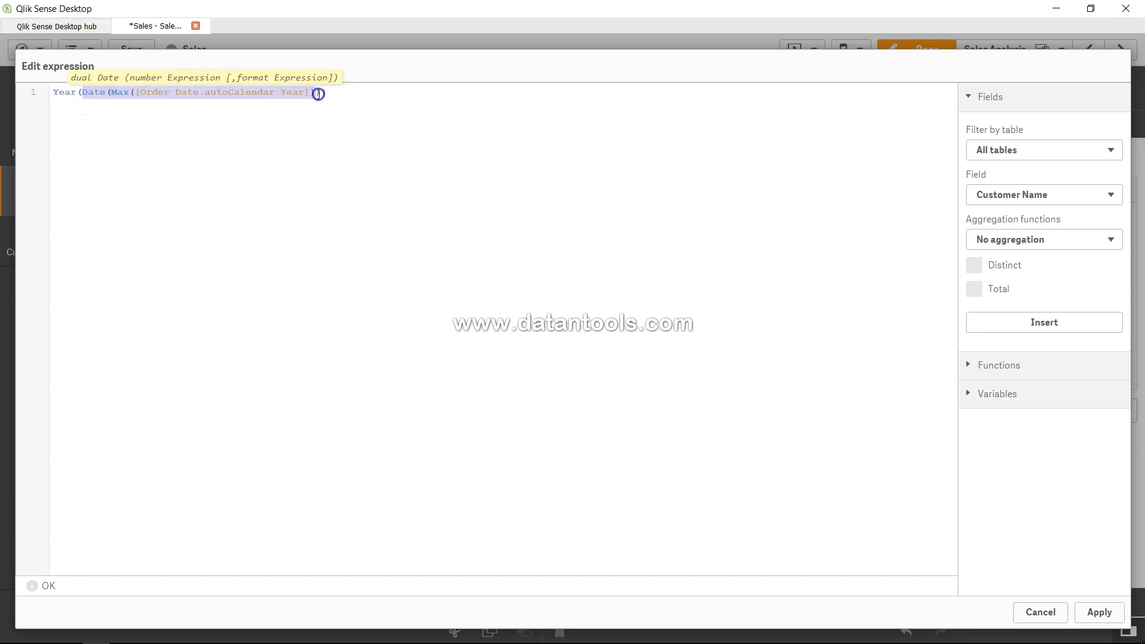
{"action": "left_click", "coordinate": [54, 93]}
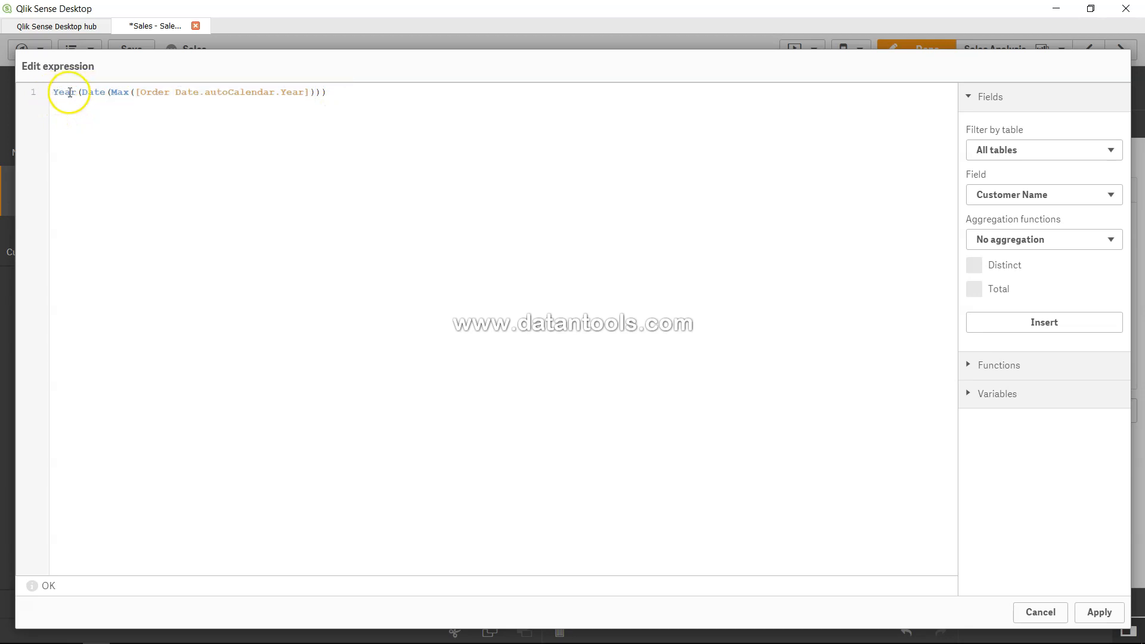
{"action": "triple_click", "coordinate": [277, 168]}
{"action": "key", "text": "ctrl+c"}
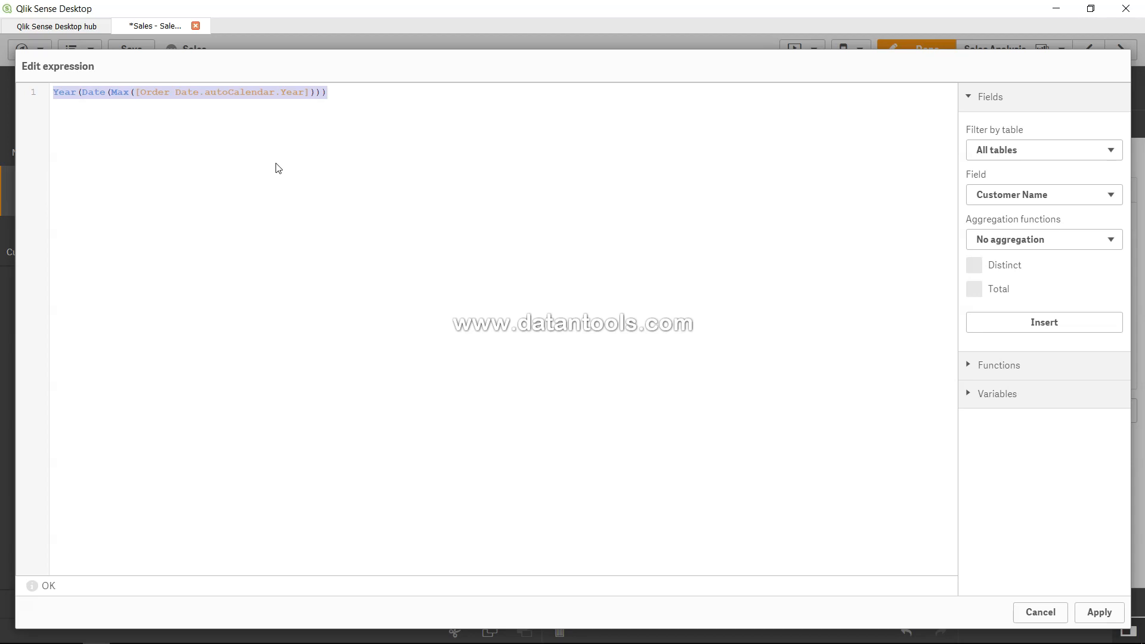
{"action": "left_click", "coordinate": [1099, 613]}
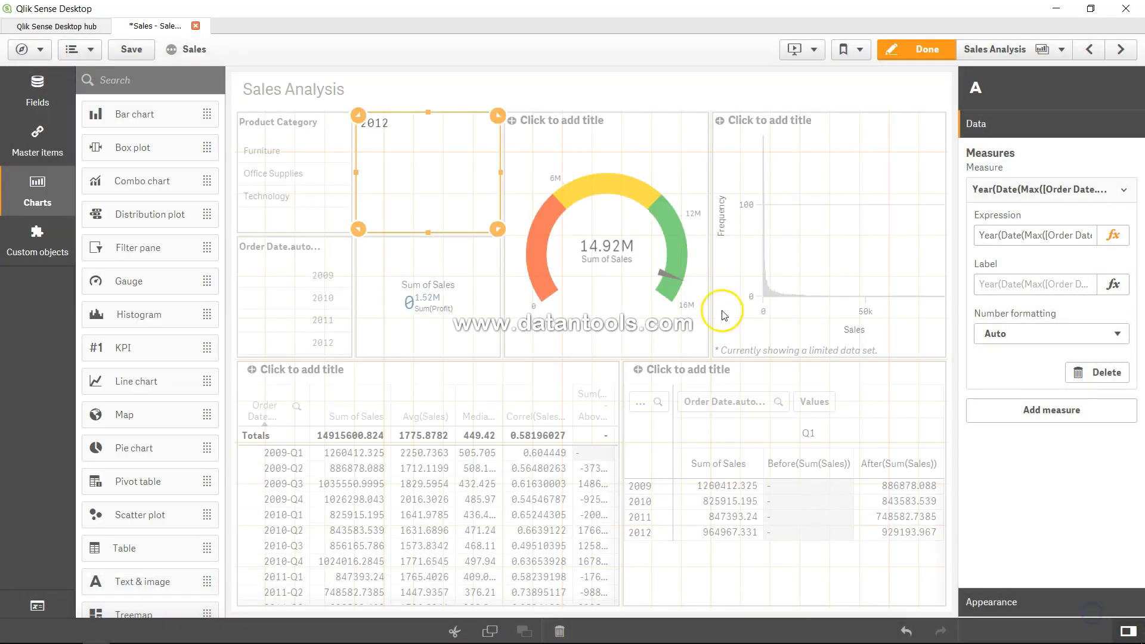
- Replace the max year condition in the Sum of Sales KPI's first measure with the copied Year(Date(Max([Order Date.autoCalendar.Year]))) expression
{"action": "left_click", "coordinate": [410, 301]}
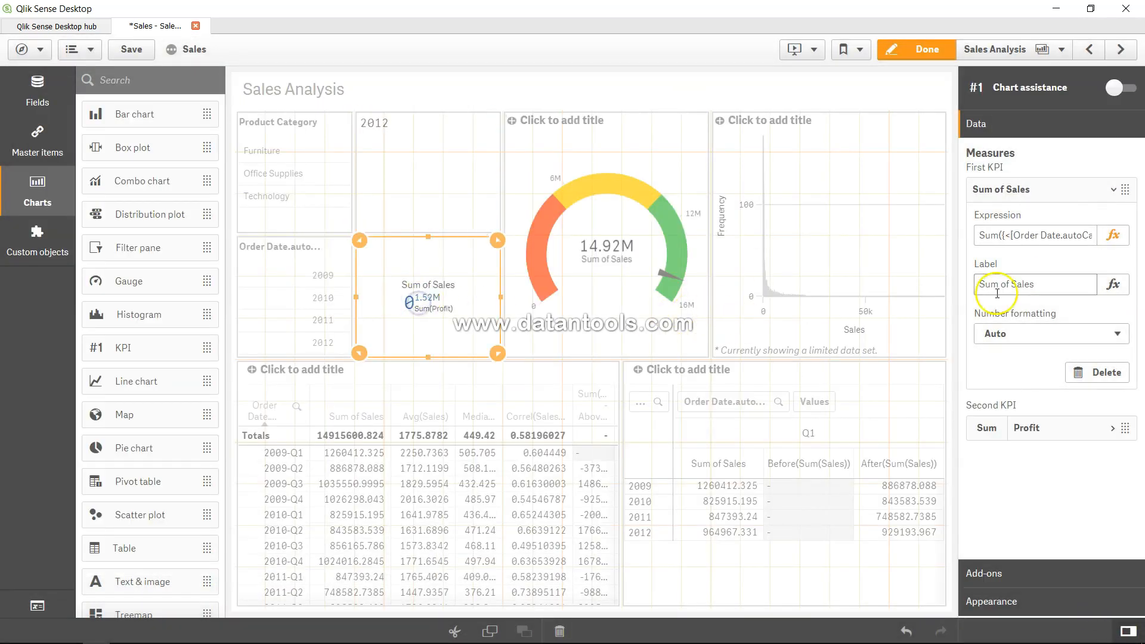
{"action": "left_click", "coordinate": [1113, 236]}
{"action": "left_click", "coordinate": [311, 94]}
{"action": "left_click_drag", "start_coordinate": [355, 91], "coordinate": [511, 93]}
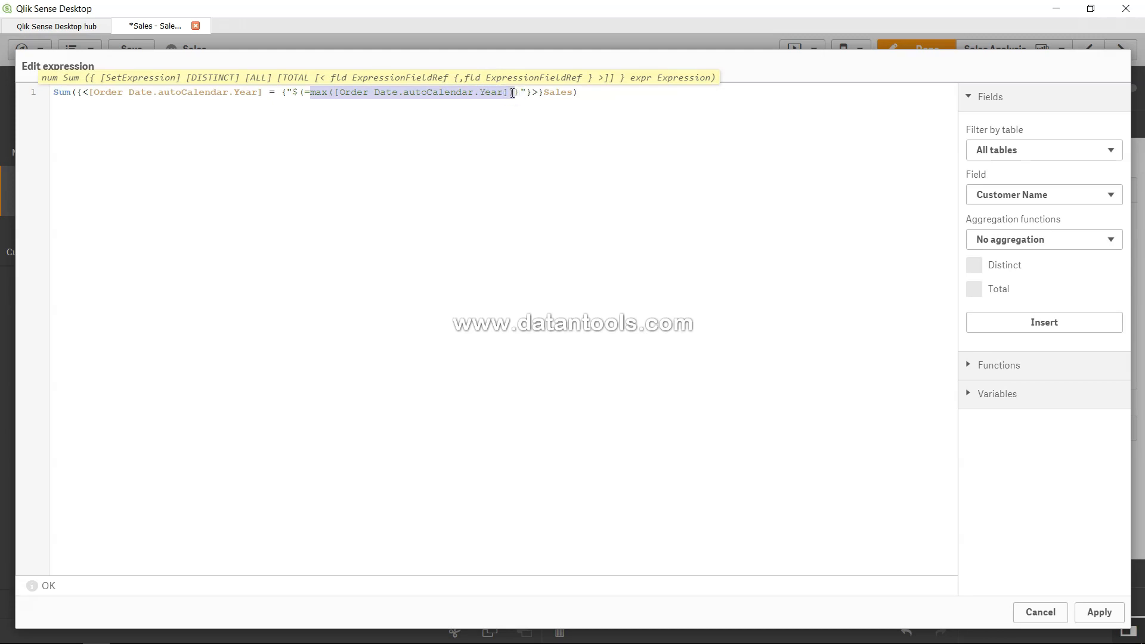
{"action": "key", "text": "ctrl+v"}
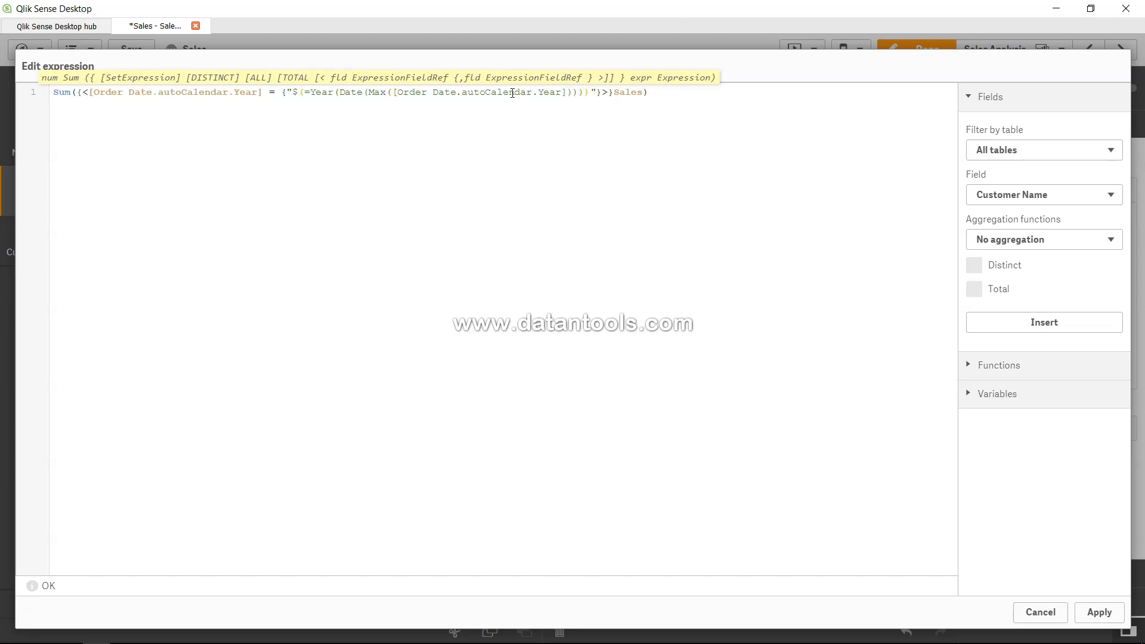
{"action": "left_click", "coordinate": [1100, 612]}
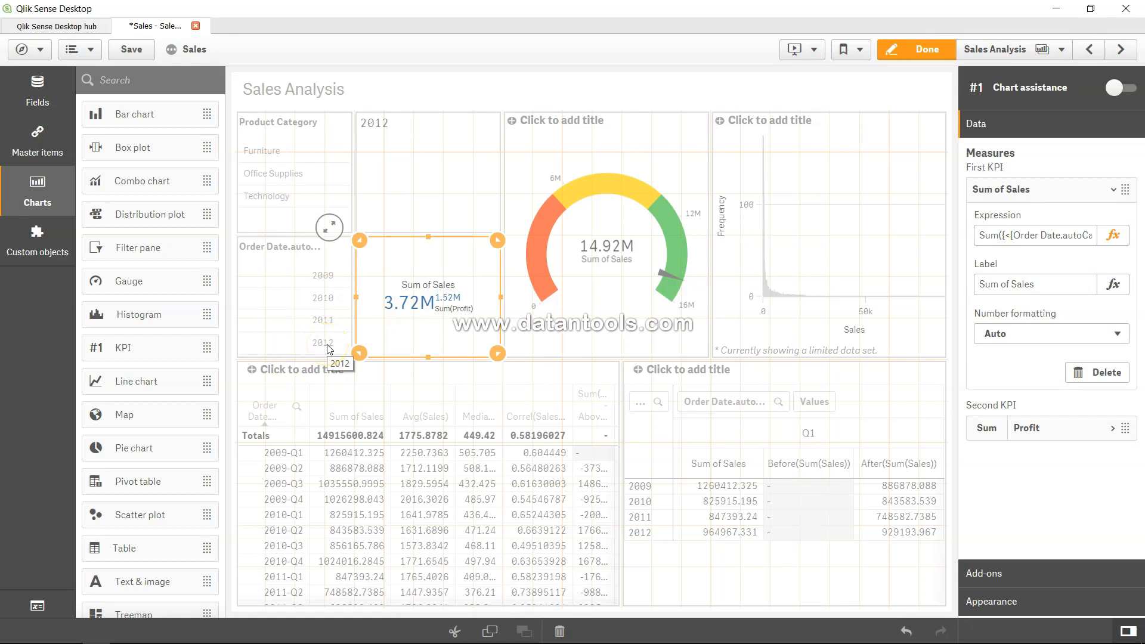
- Leave edit mode, check the KPI while selecting Furniture, Office Supplies and Technology one after another, and discard the selections
{"action": "left_click", "coordinate": [923, 49]}
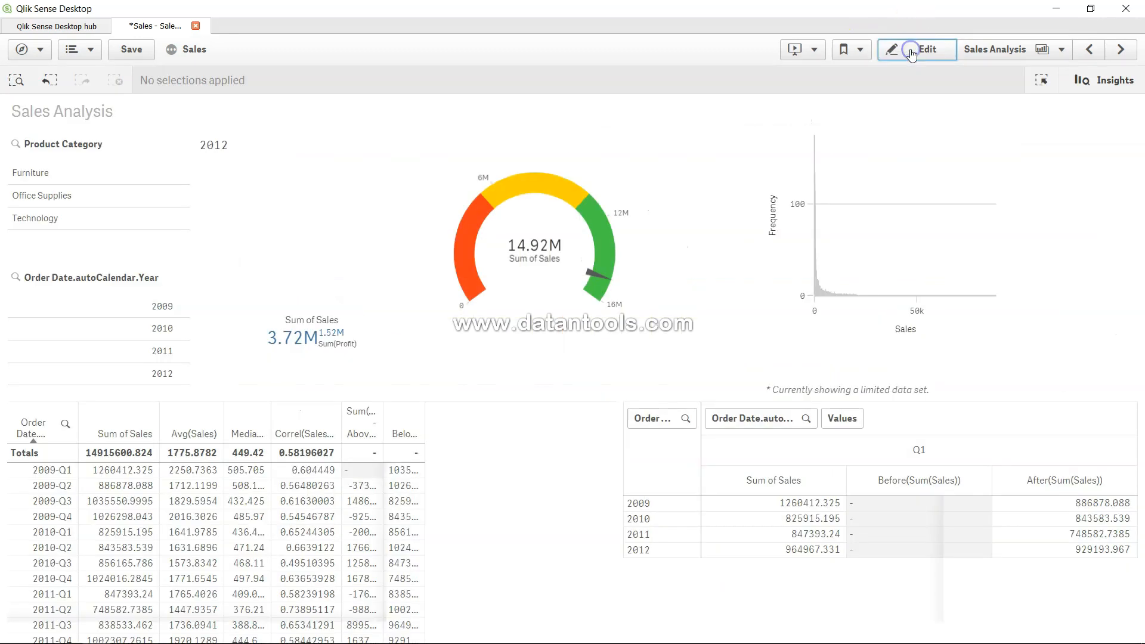
{"action": "left_click", "coordinate": [81, 176]}
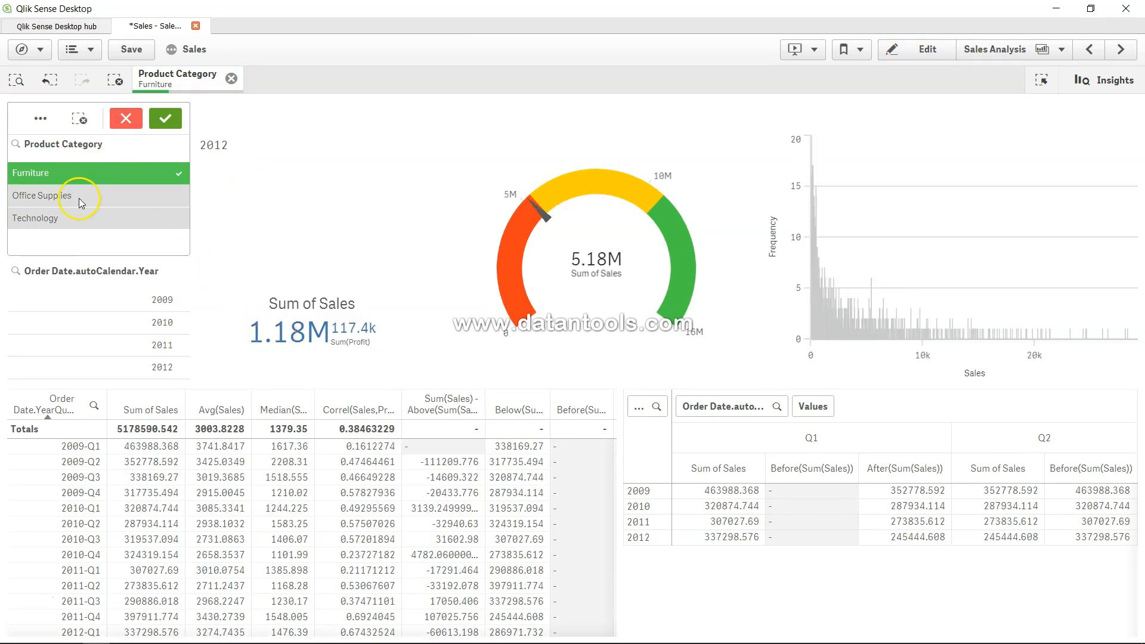
{"action": "left_click", "coordinate": [81, 197]}
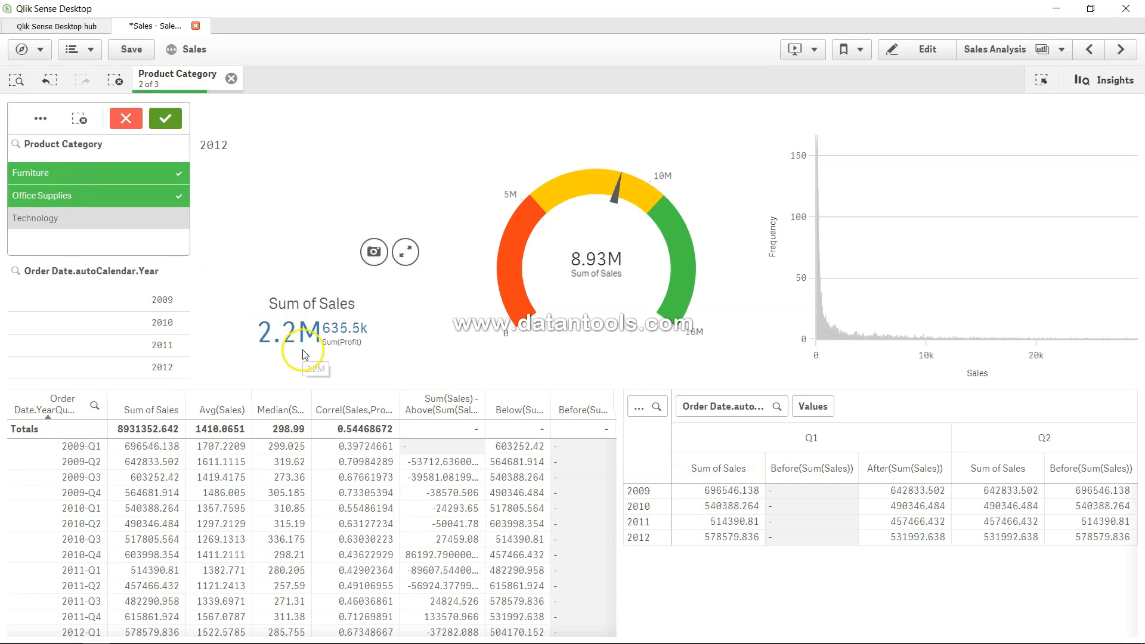
{"action": "left_click", "coordinate": [126, 219]}
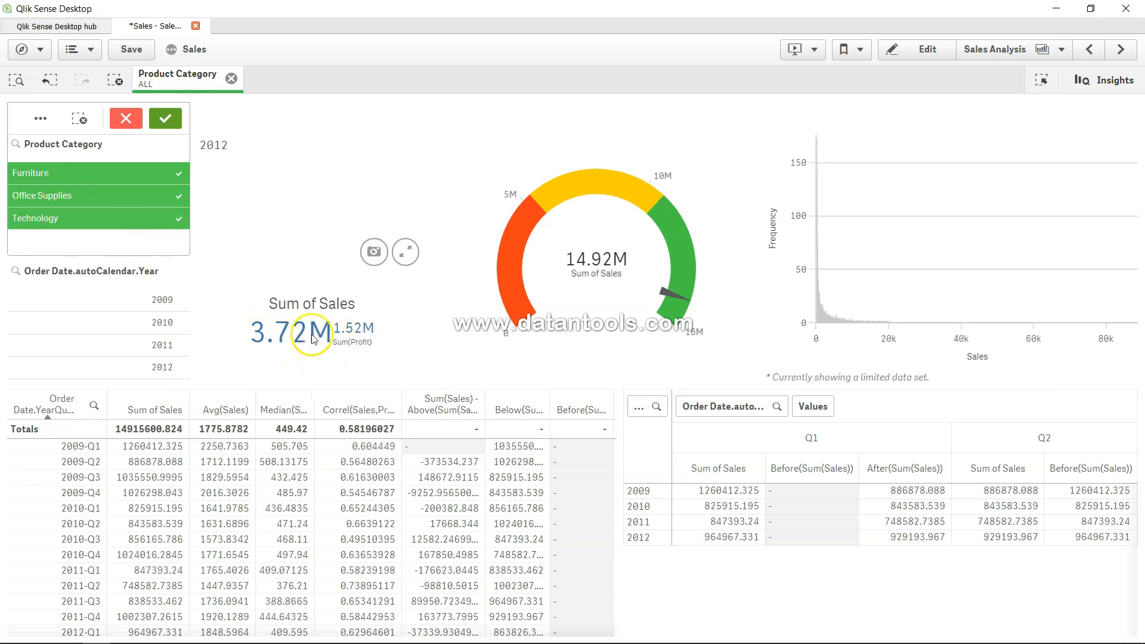
{"action": "left_click", "coordinate": [120, 120]}
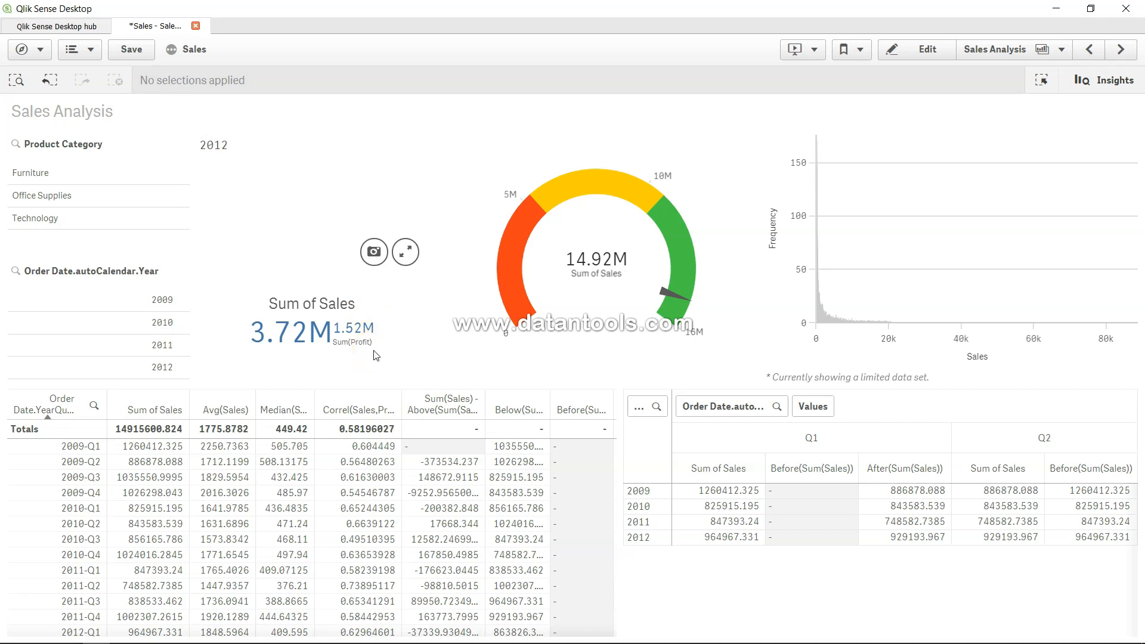
{"action": "left_click", "coordinate": [401, 379]}
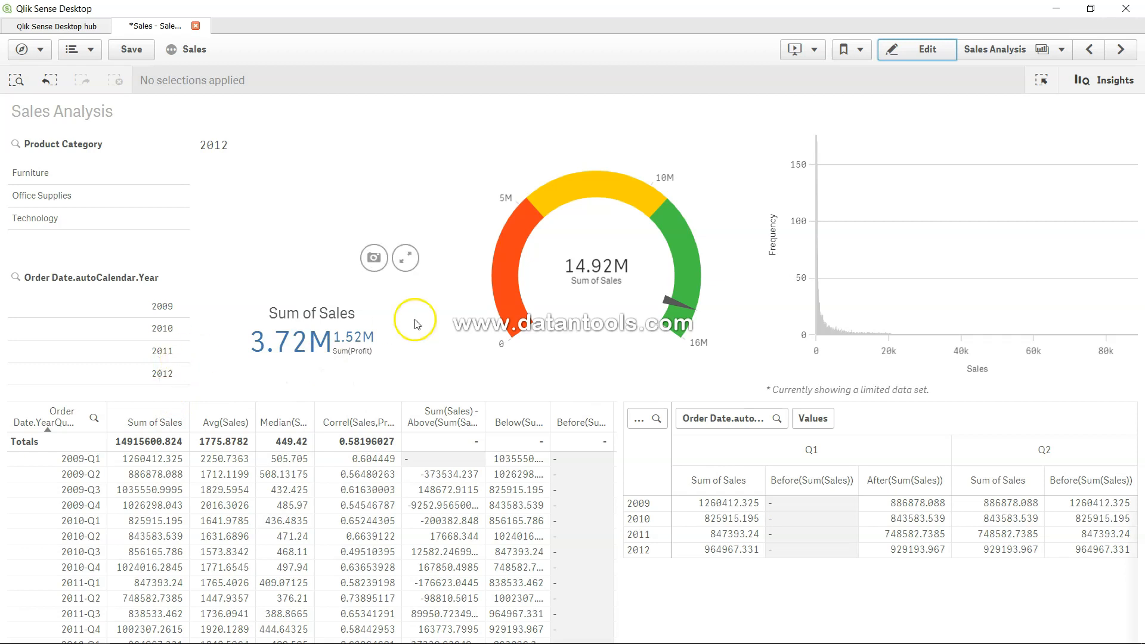
- Resume editing the sheet and add -1 after the Year(...) function in the KPI's year condition to target the previous year
{"action": "left_click", "coordinate": [907, 53]}
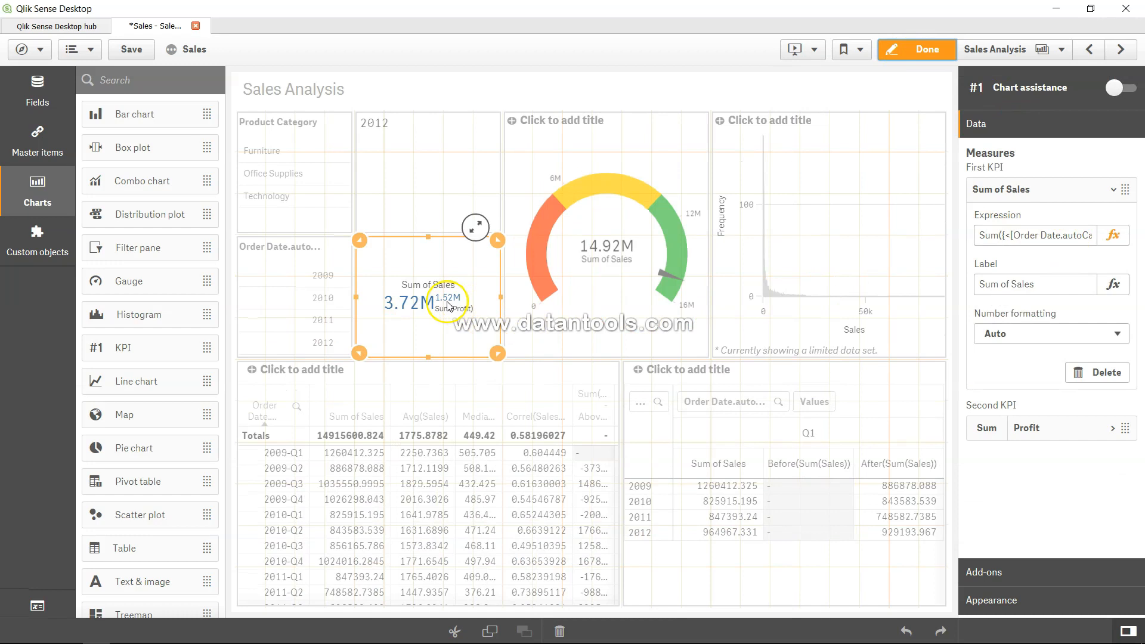
{"action": "left_click", "coordinate": [1107, 236]}
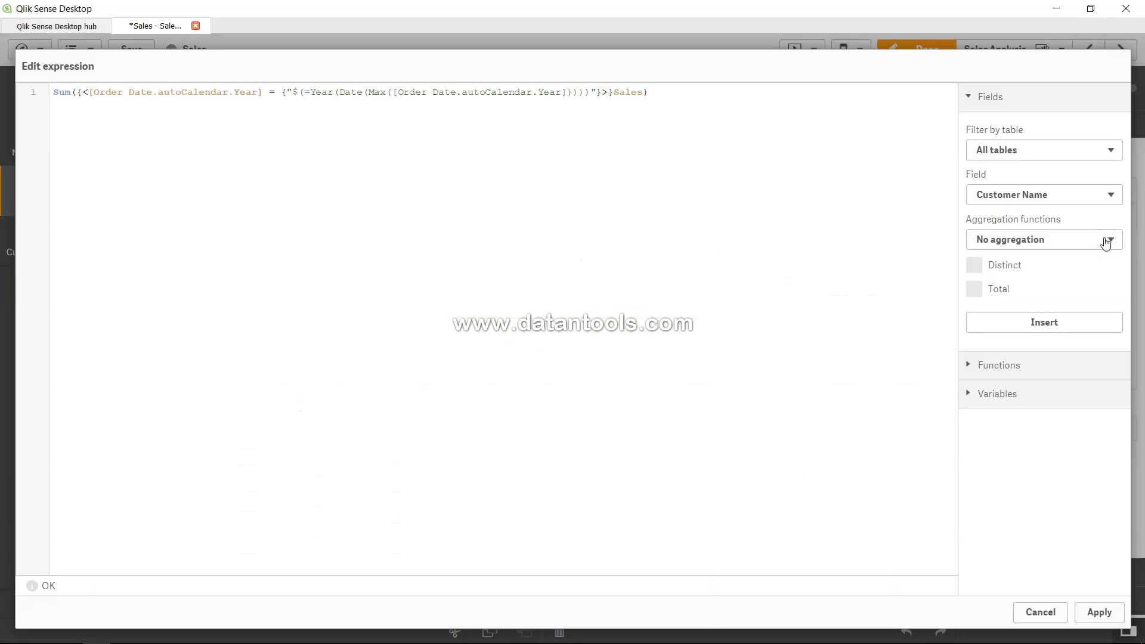
{"action": "left_click_drag", "start_coordinate": [311, 93], "coordinate": [335, 94]}
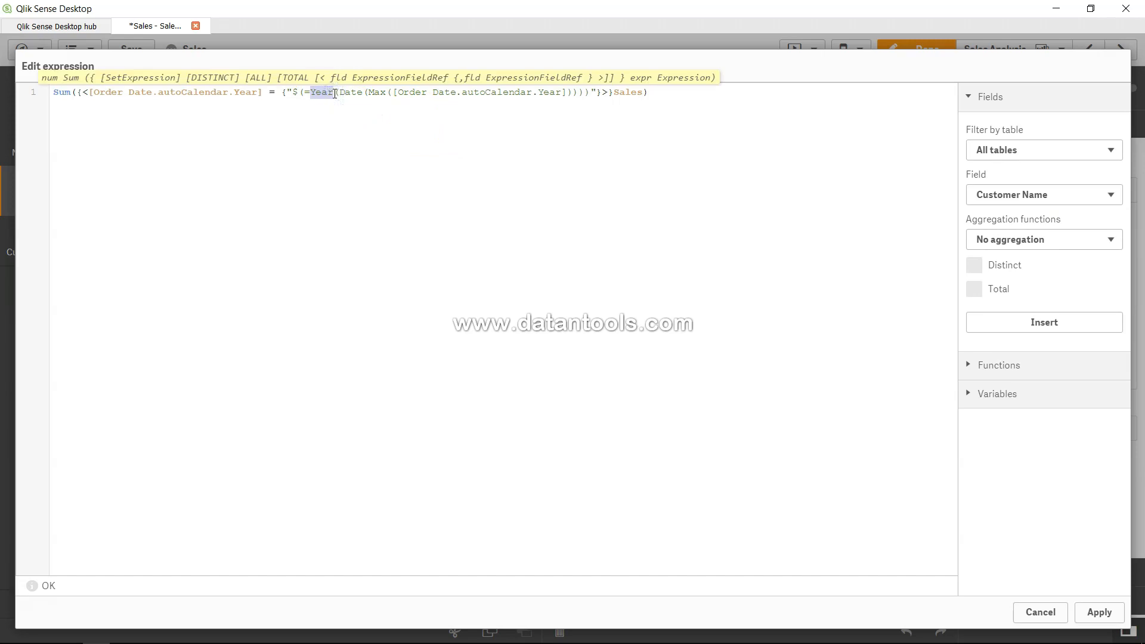
{"action": "left_click", "coordinate": [584, 94]}
{"action": "type", "text": "-1"}
{"action": "left_click", "coordinate": [585, 93]}
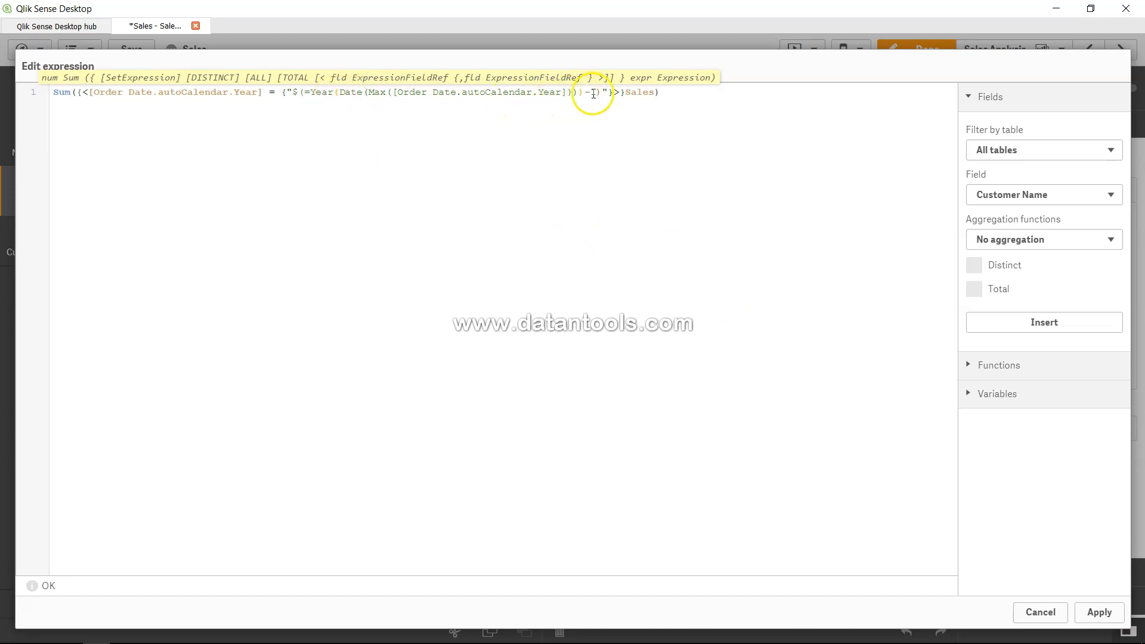
{"action": "left_click_drag", "start_coordinate": [584, 93], "coordinate": [598, 93]}
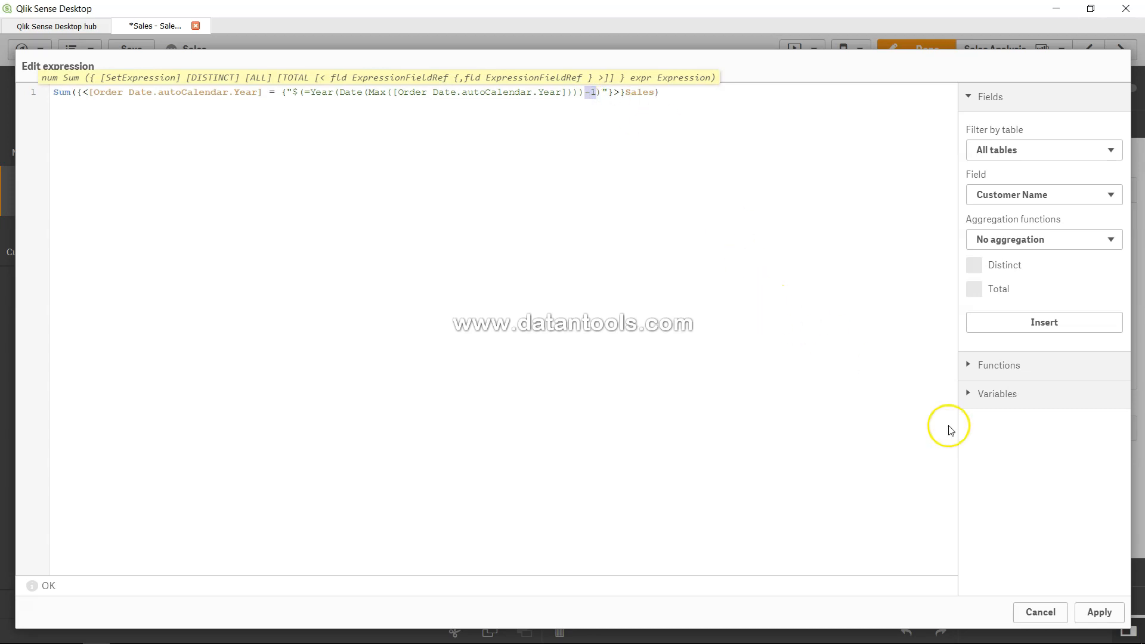
{"action": "left_click", "coordinate": [1087, 611]}
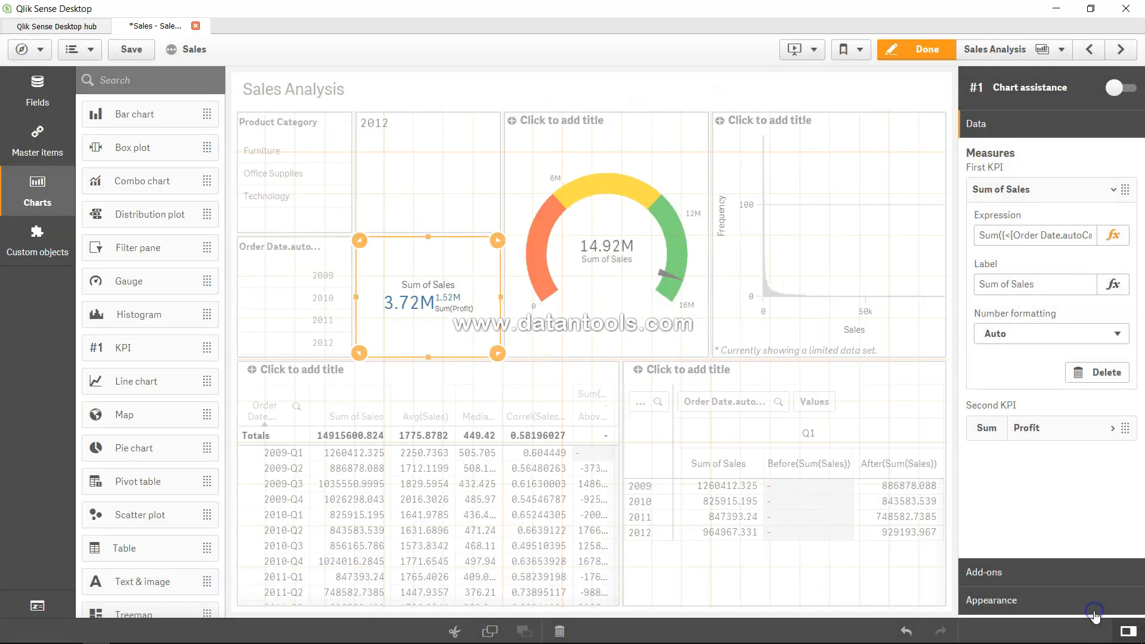
- Redo the previous-year change on the Sum of Sales KPI and compare its value with the maximum-year value
{"action": "left_click", "coordinate": [397, 296]}
{"action": "left_click", "coordinate": [411, 313]}
{"action": "key", "text": "ctrl+y"}
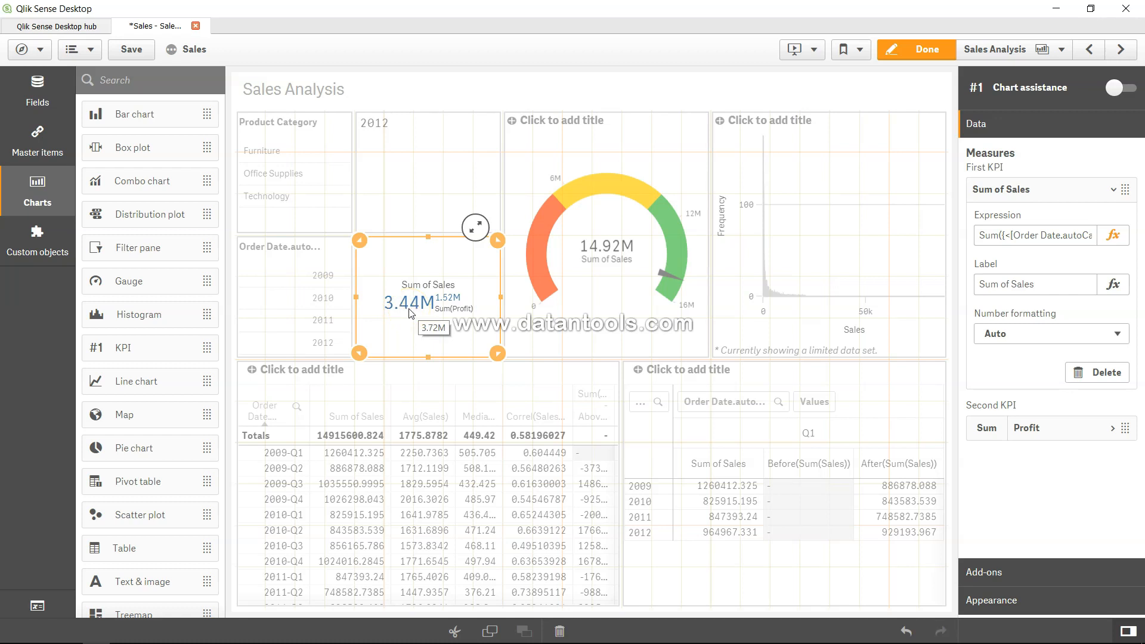
{"action": "left_click", "coordinate": [403, 315]}
{"action": "left_click", "coordinate": [1067, 238]}
{"action": "left_click", "coordinate": [424, 320]}
{"action": "left_click", "coordinate": [424, 312]}
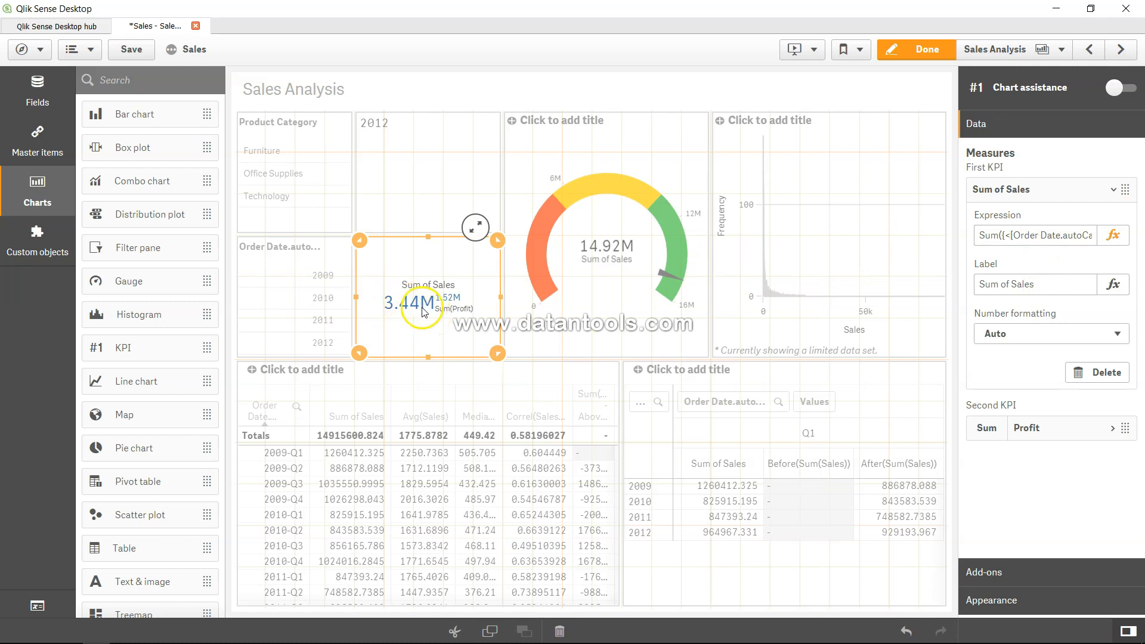